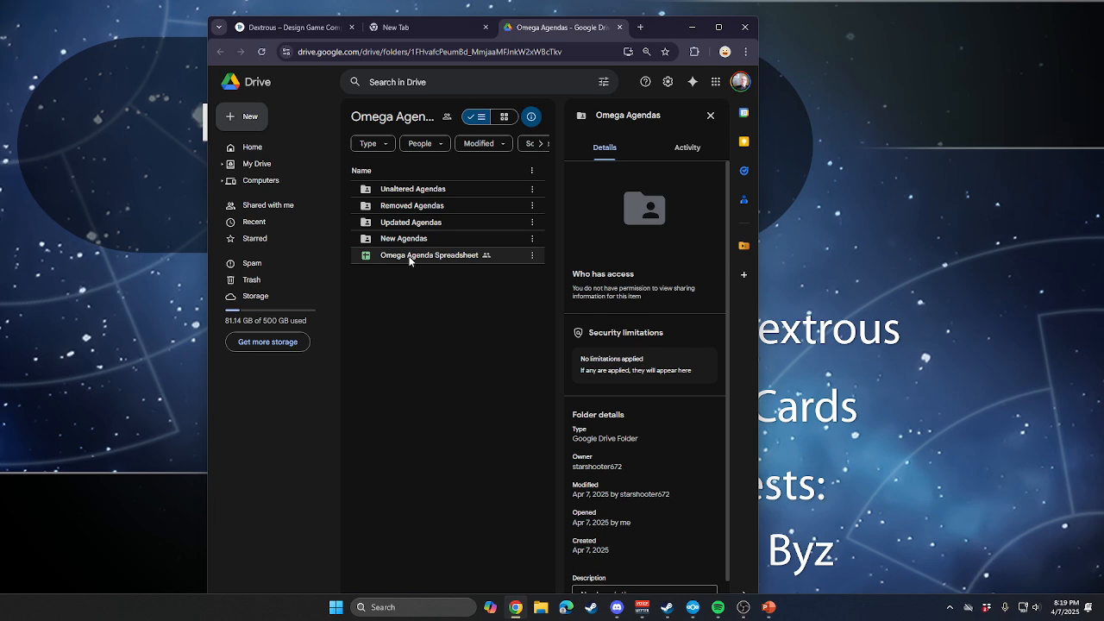
Open the Omega Agenda Spreadsheet, maximize the browser window and look through the colour-coded agenda list.
double_click(406, 256)
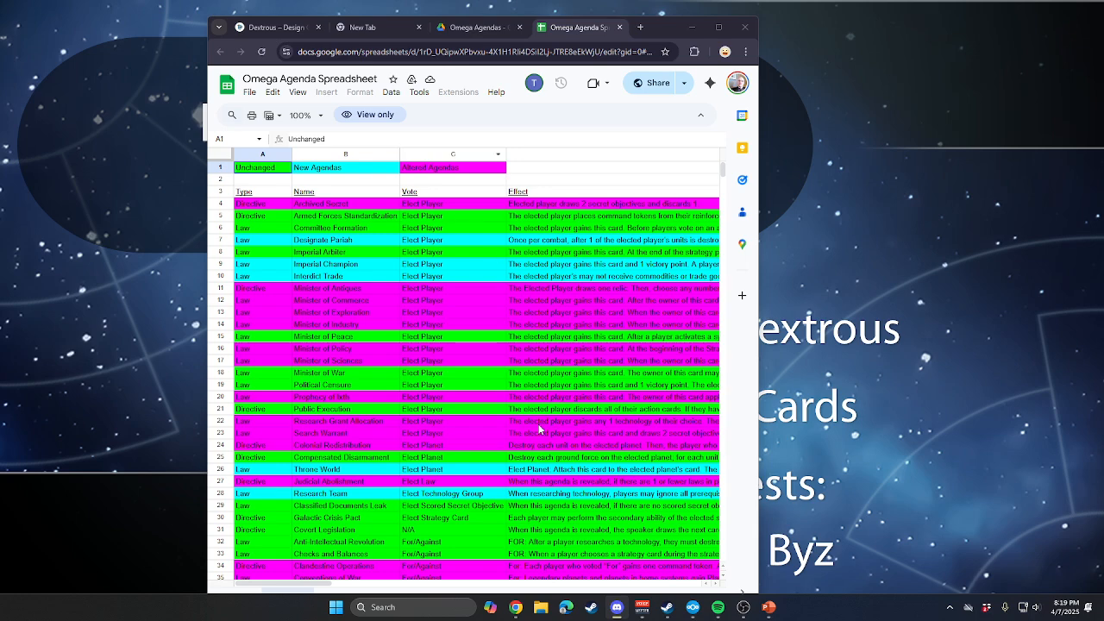
left_click(667, 28)
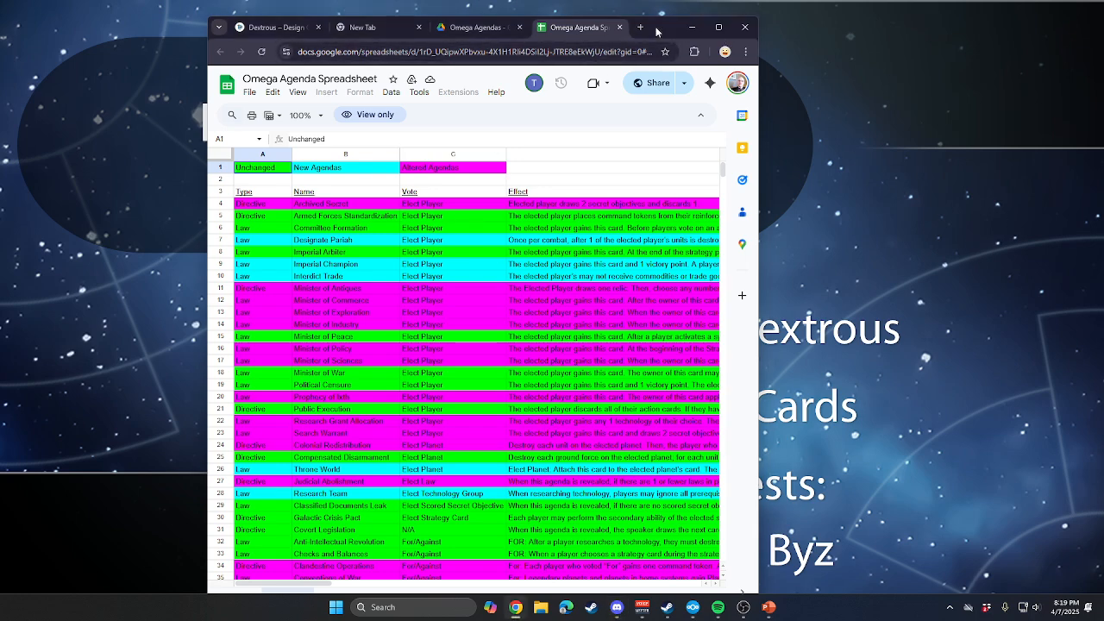
double_click(667, 28)
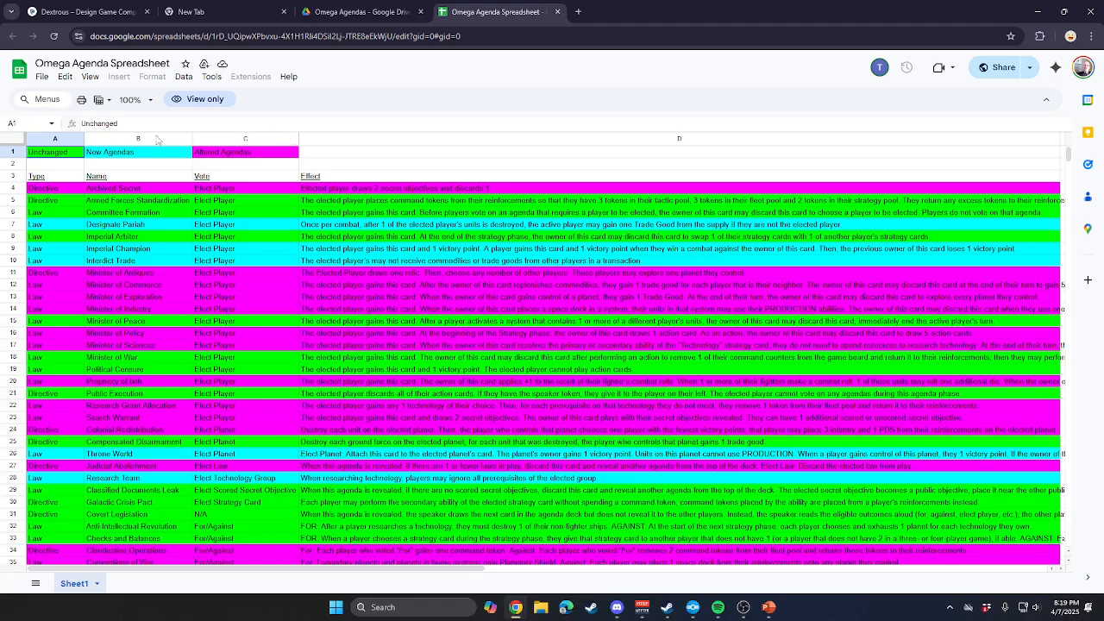
scroll(172, 336, "down", 10)
scroll(341, 375, "up", 7)
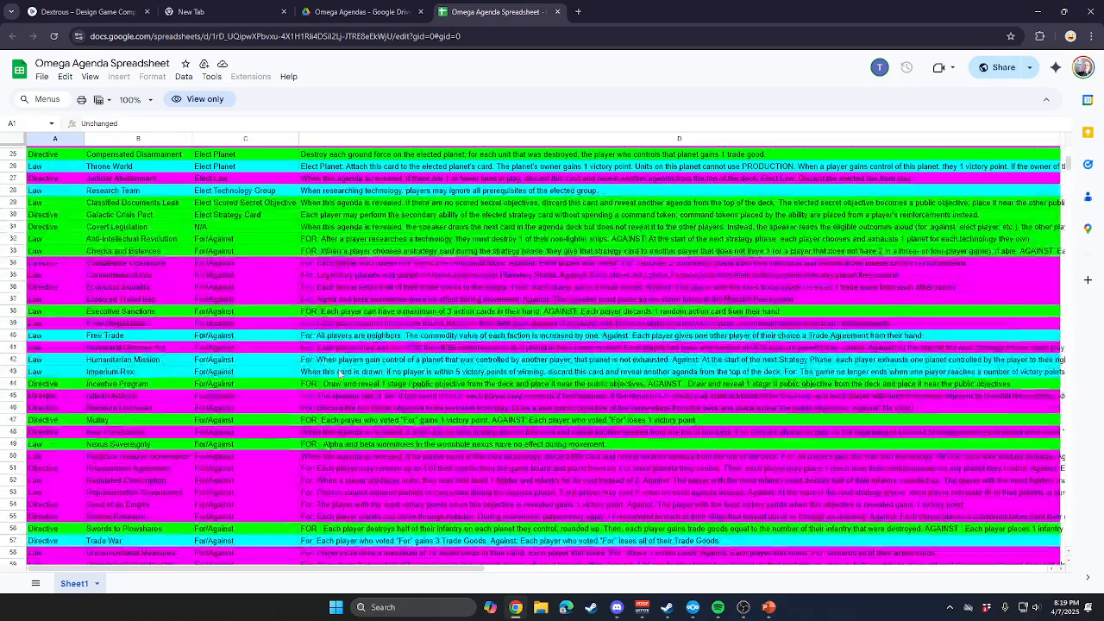
scroll(341, 375, "up", 8)
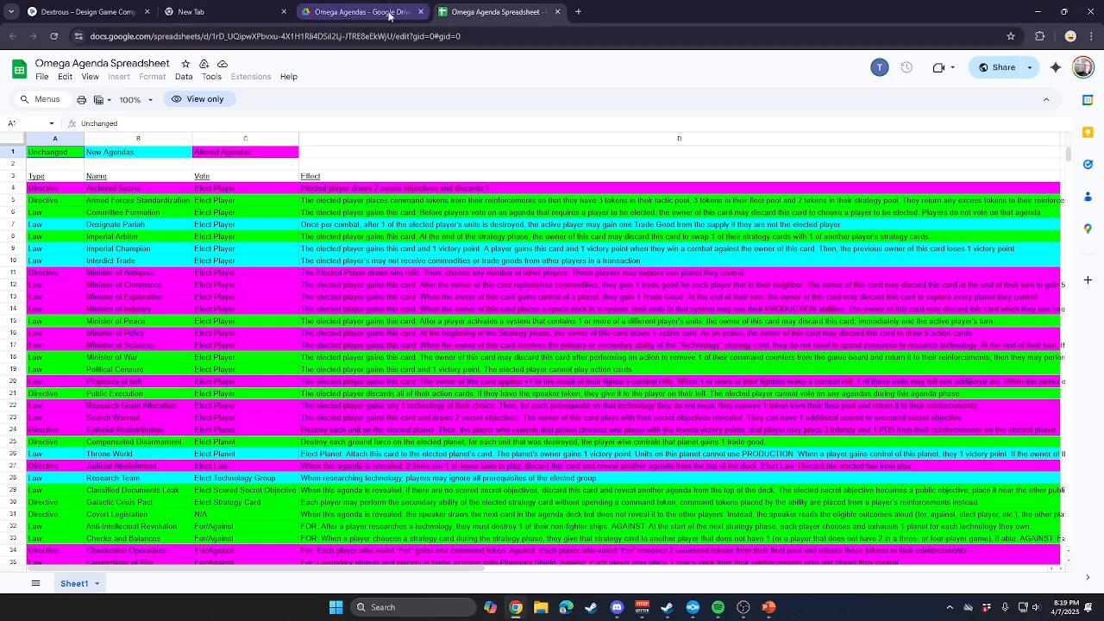
Switch to the Dextrous site, open the test TI4 project and unlock its component editing.
left_click(113, 15)
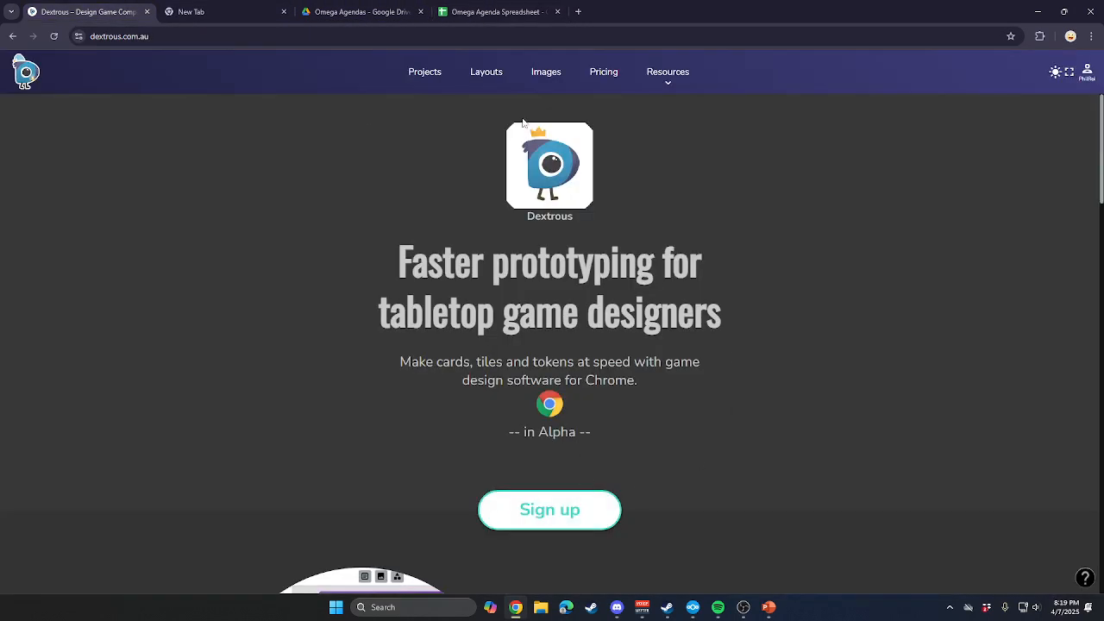
left_click(425, 75)
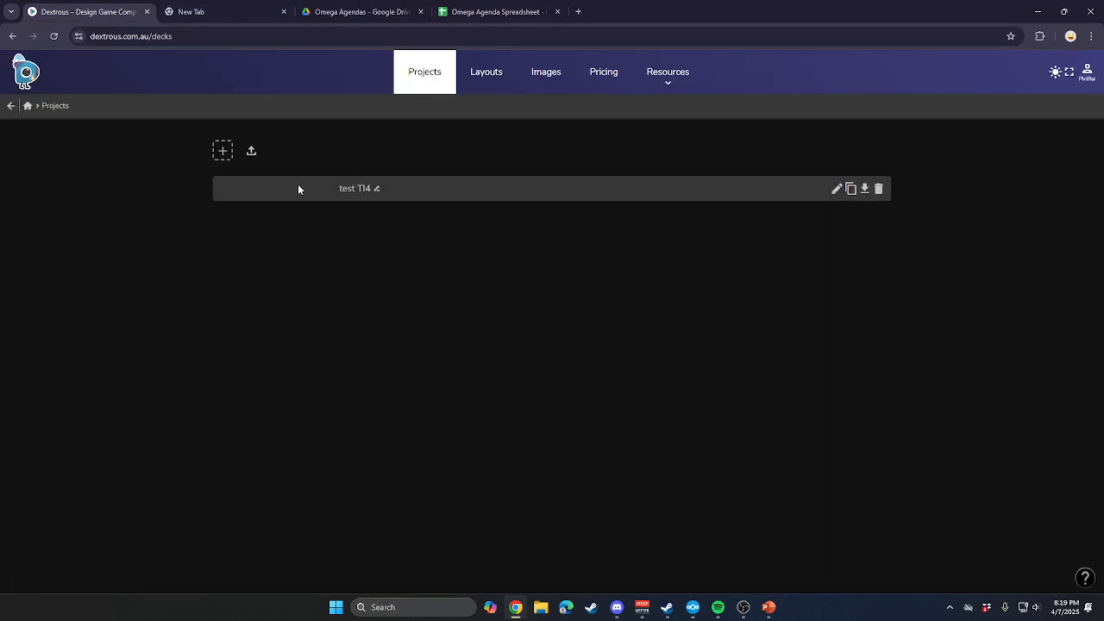
left_click(353, 193)
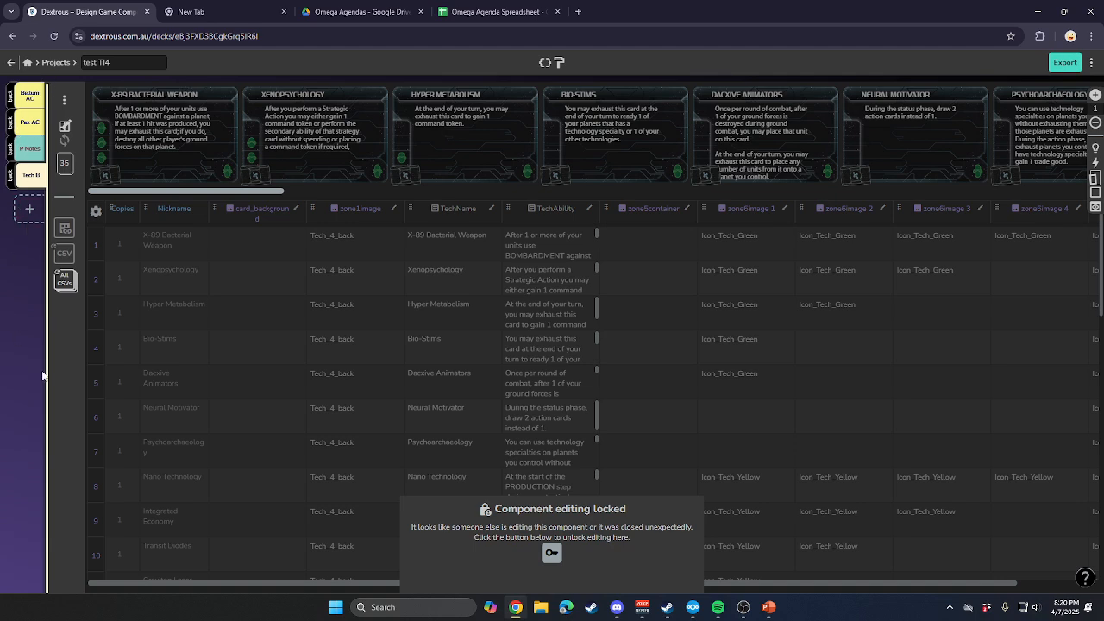
left_click(552, 553)
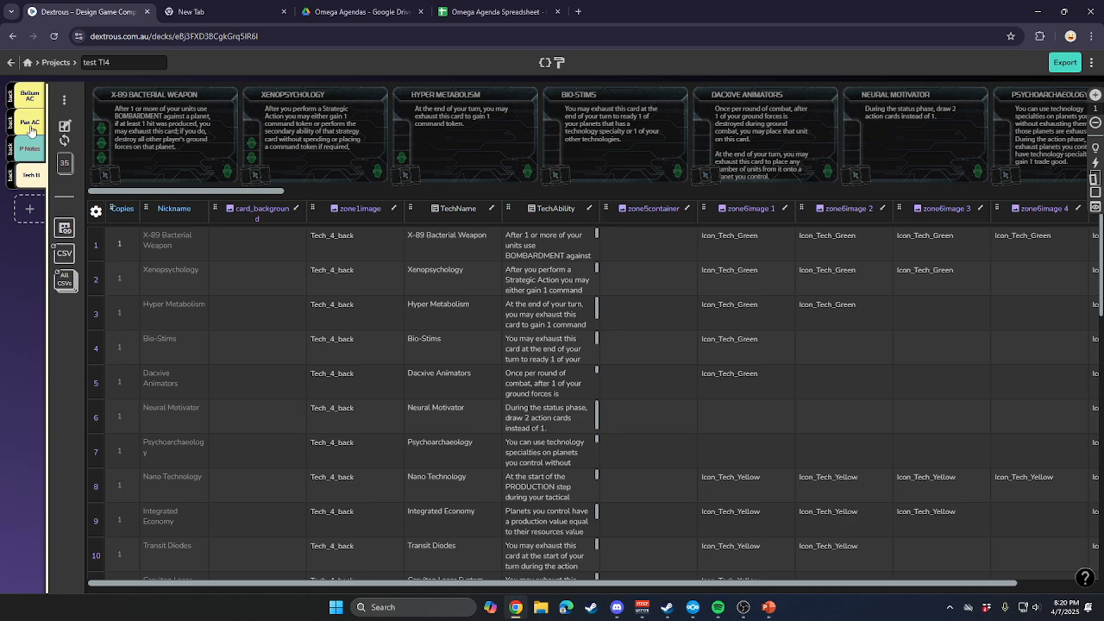
Look at the Pax AC and Bellum AC components, and return to the site's home page.
left_click(31, 125)
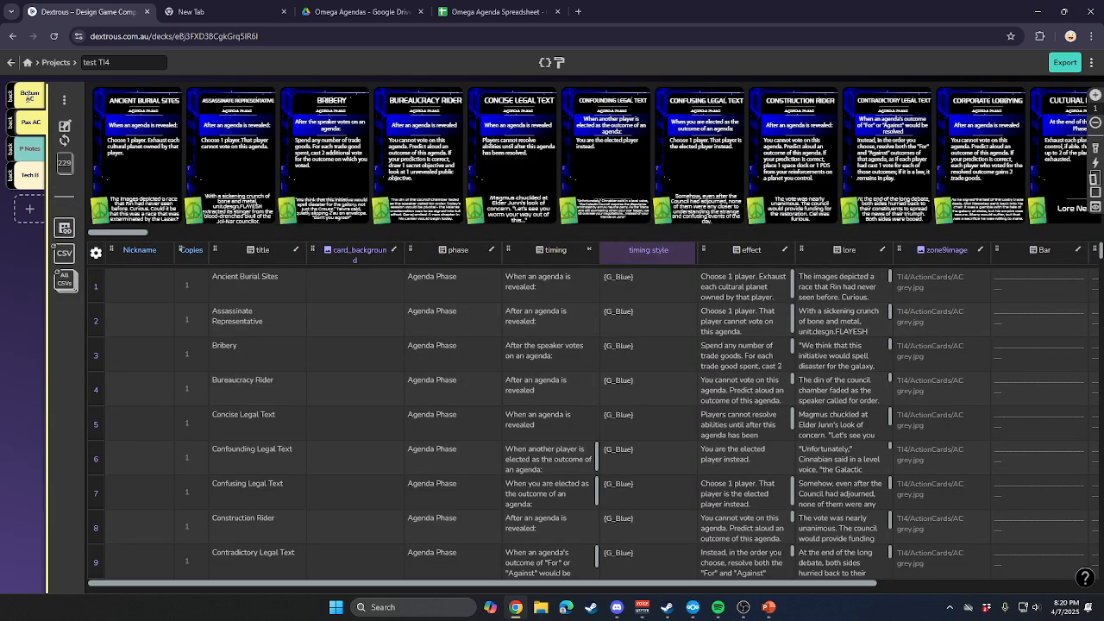
left_click(30, 96)
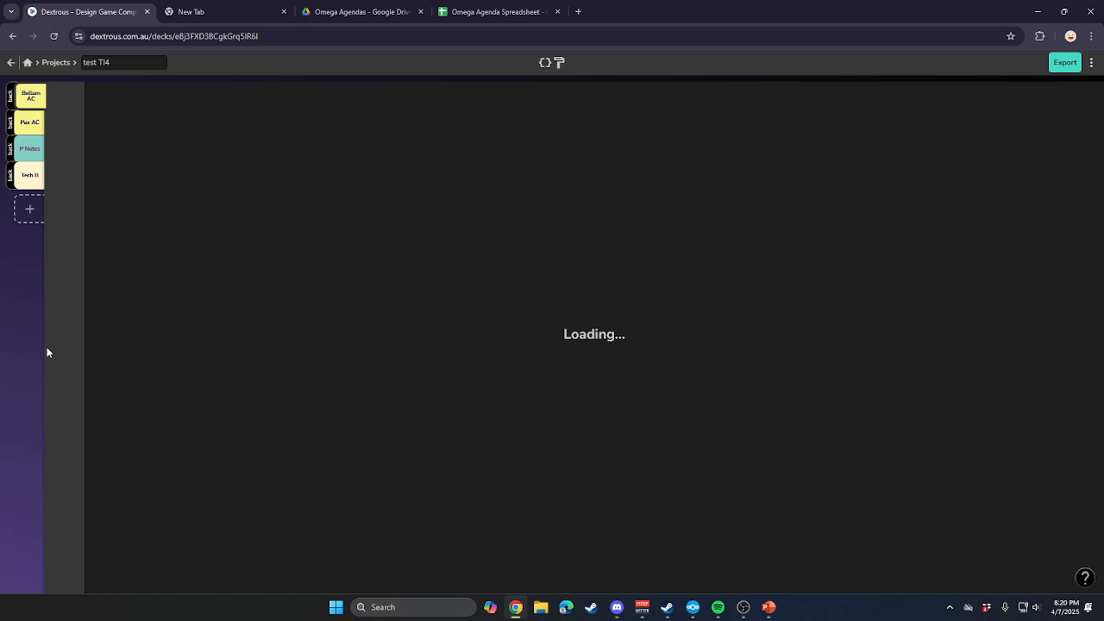
left_click(27, 62)
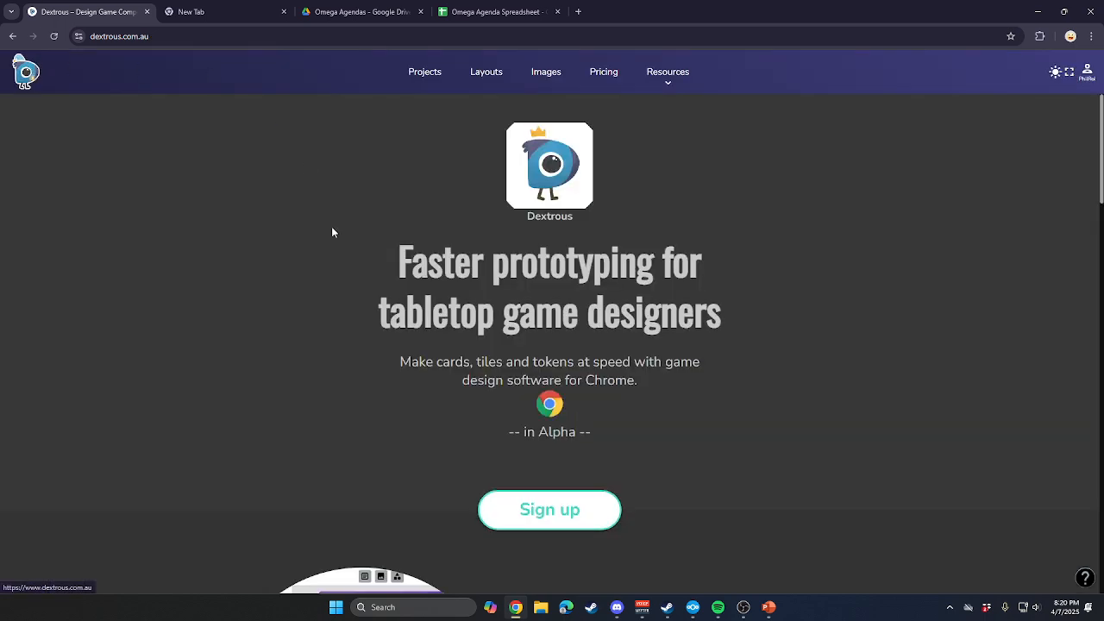
Review the saved card layouts in the Dextrous account.
left_click(486, 72)
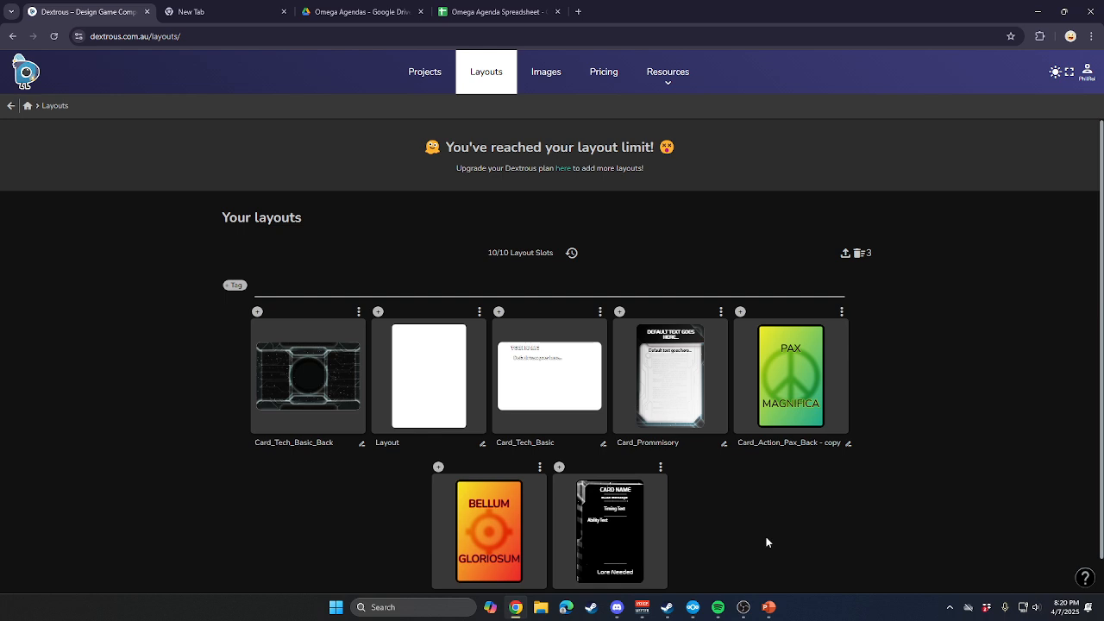
scroll(769, 521, "down", 1)
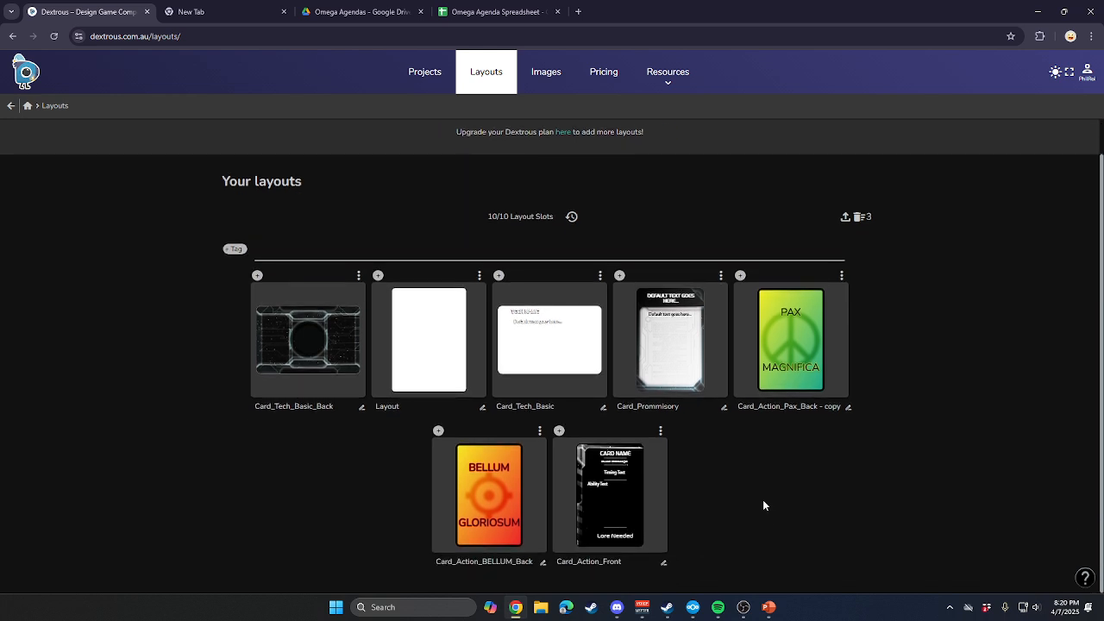
scroll(762, 506, "up", 1)
scroll(762, 503, "down", 1)
Open the TI4 folder in the personal image library.
left_click(532, 77)
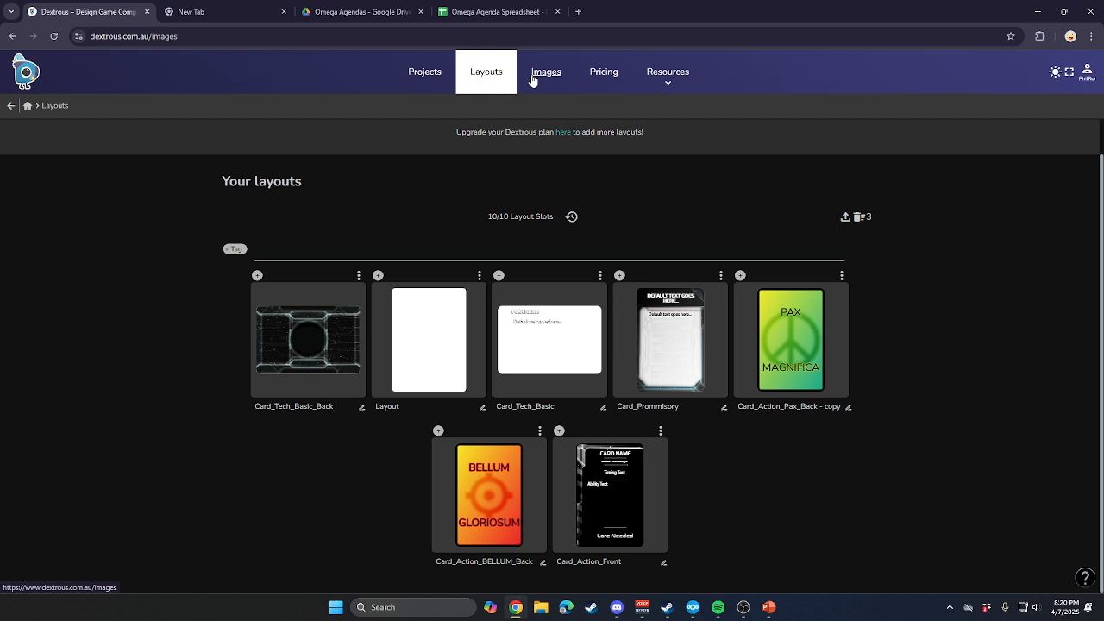
left_click(86, 308)
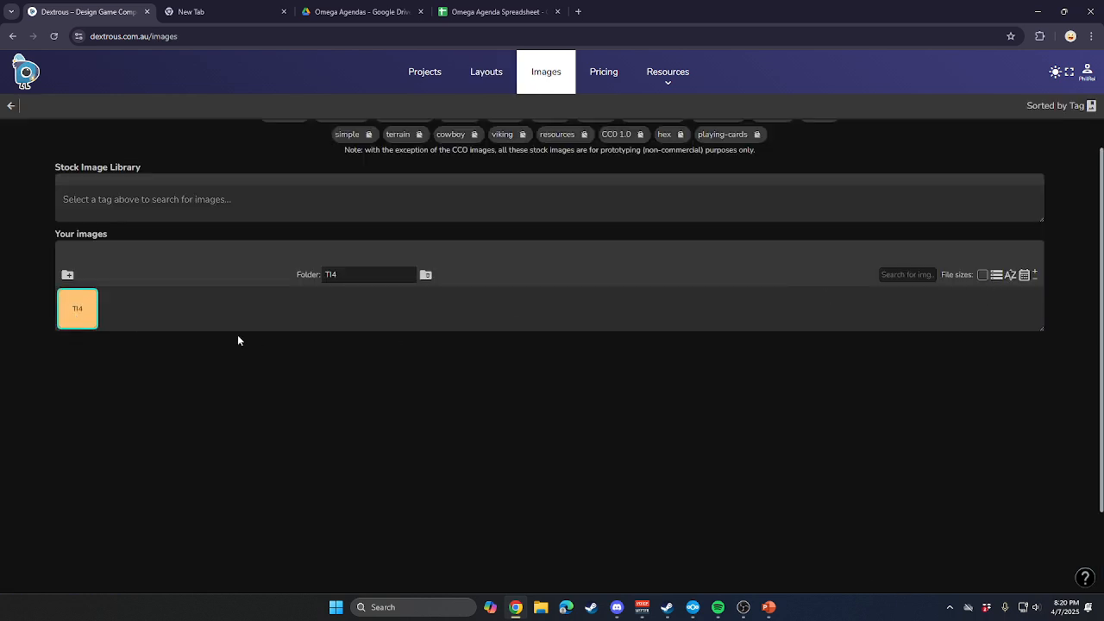
double_click(75, 311)
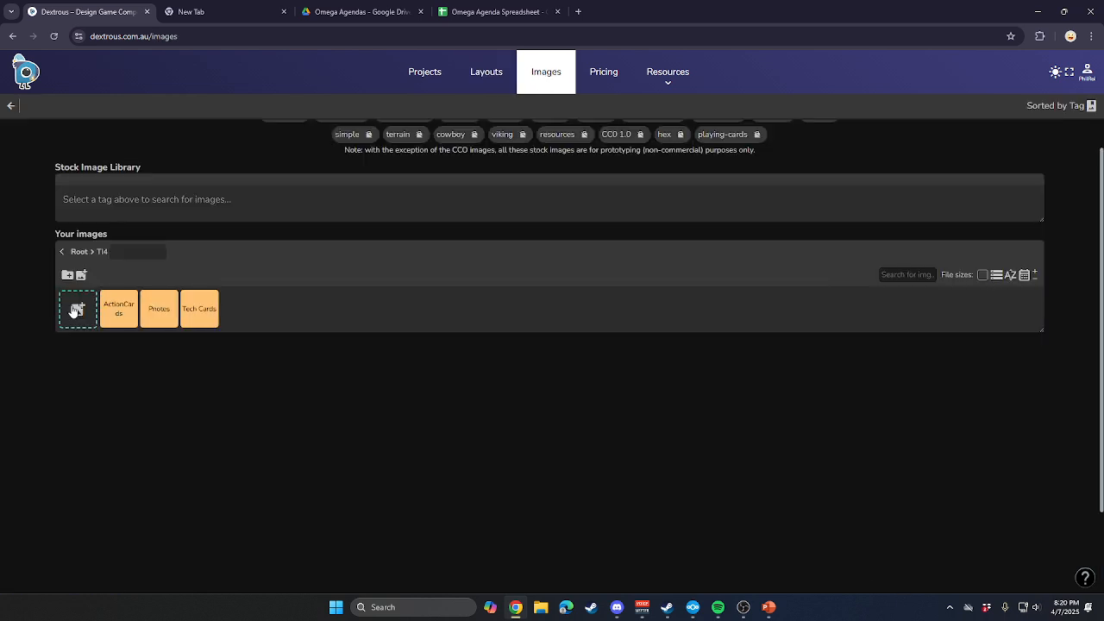
right_click(258, 311)
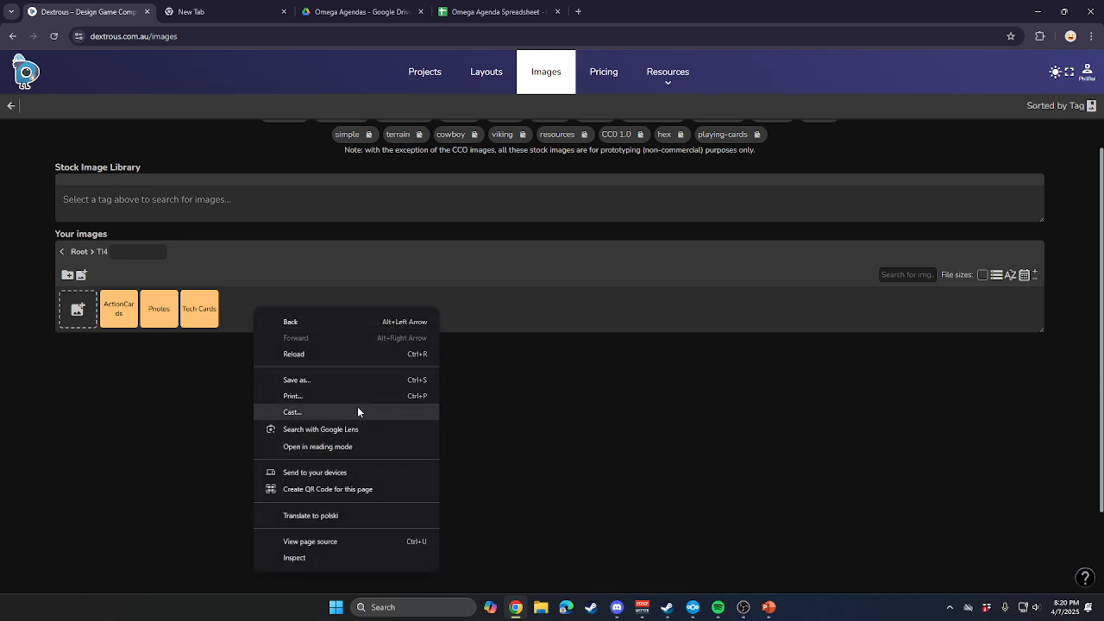
left_click(267, 294)
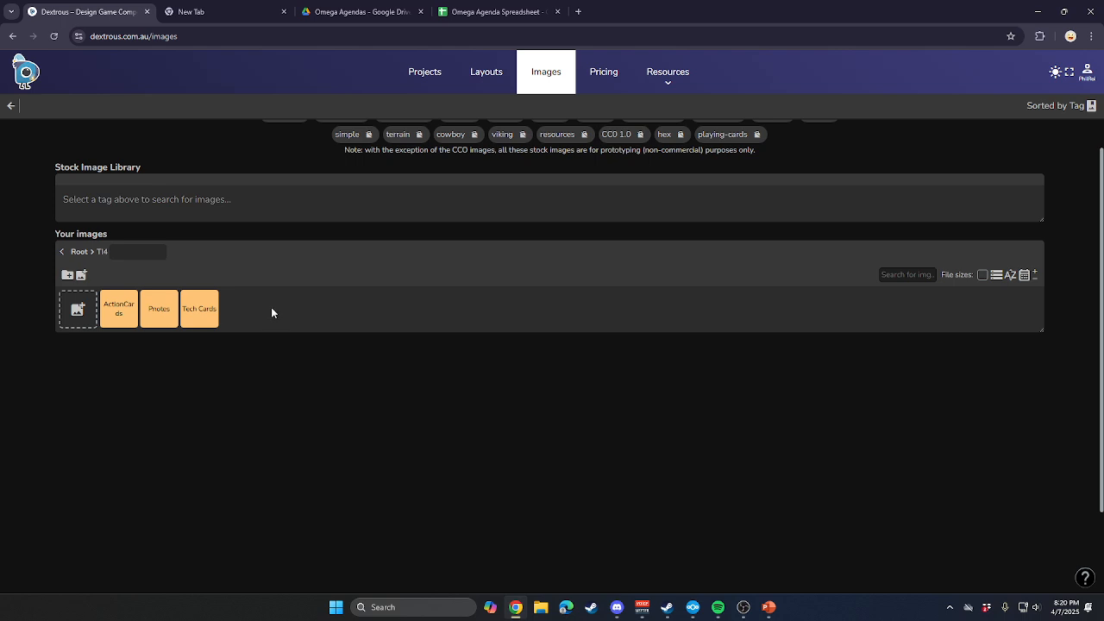
Create a subfolder named Agenda Cards inside the TI4 image folder.
left_click(67, 274)
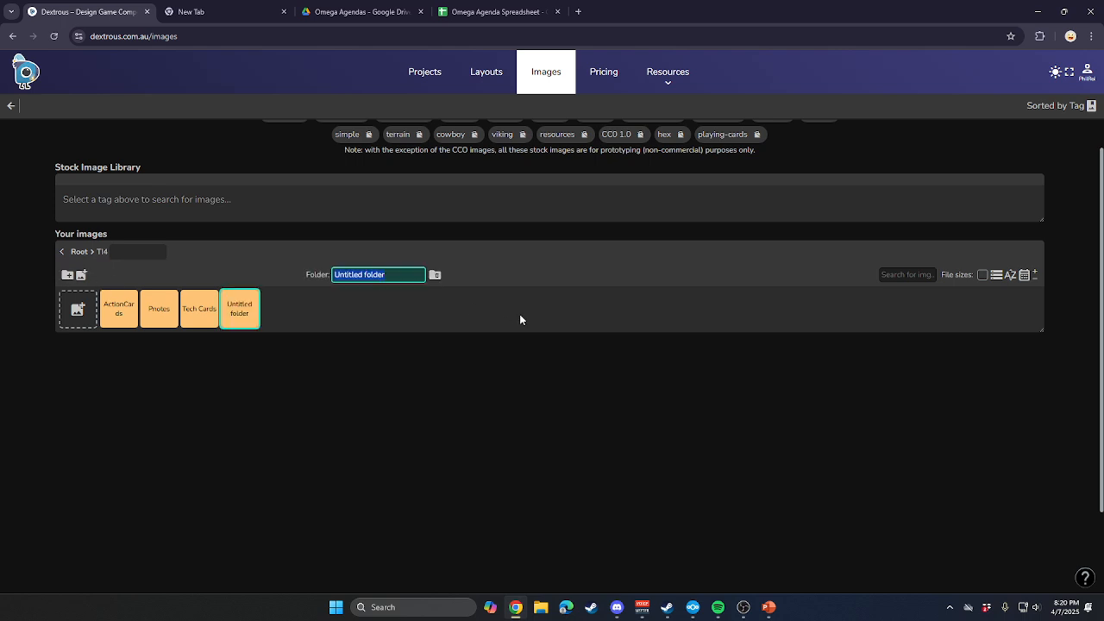
type("Agg")
key("BackSpace")
type("enda CArds")
key("BackSpace")
key("BackSpace")
key("BackSpace")
key("BackSpace")
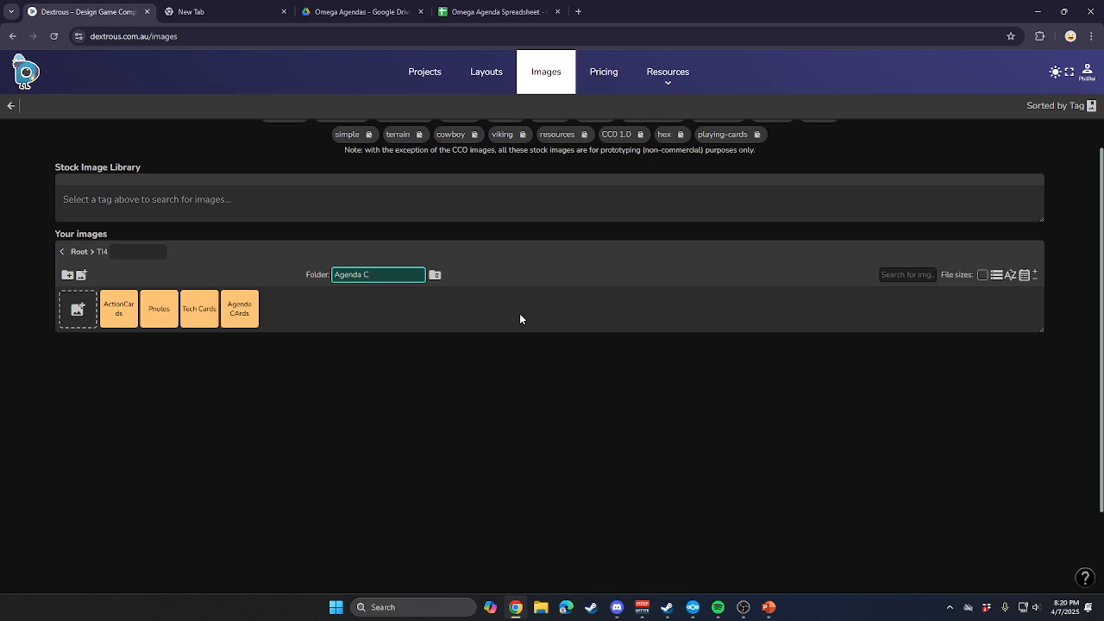
type("ards")
Switch to File Explorer, search the GDRIVE folder for "agenda" and select Agenda_Back.jpg among the files.
left_click(541, 609)
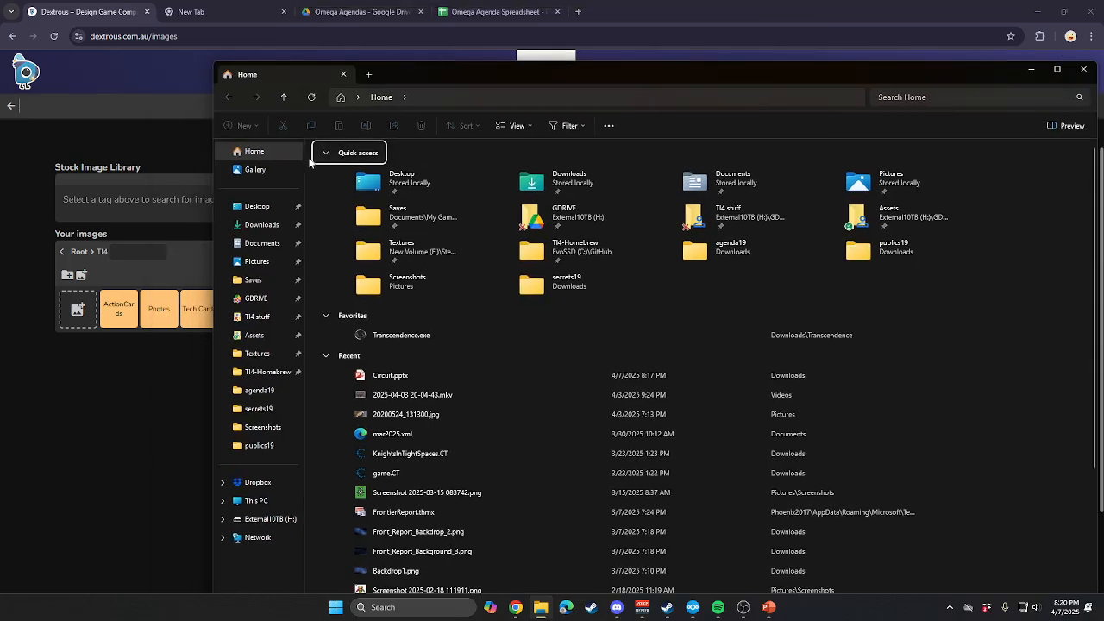
left_click(293, 298)
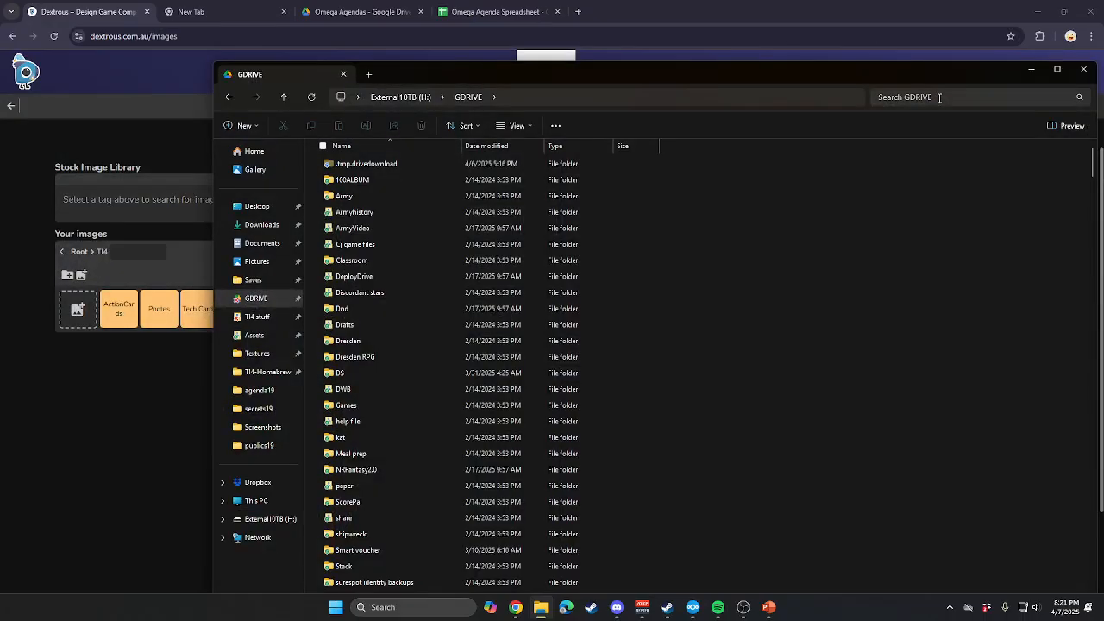
left_click(940, 98)
type("agenda")
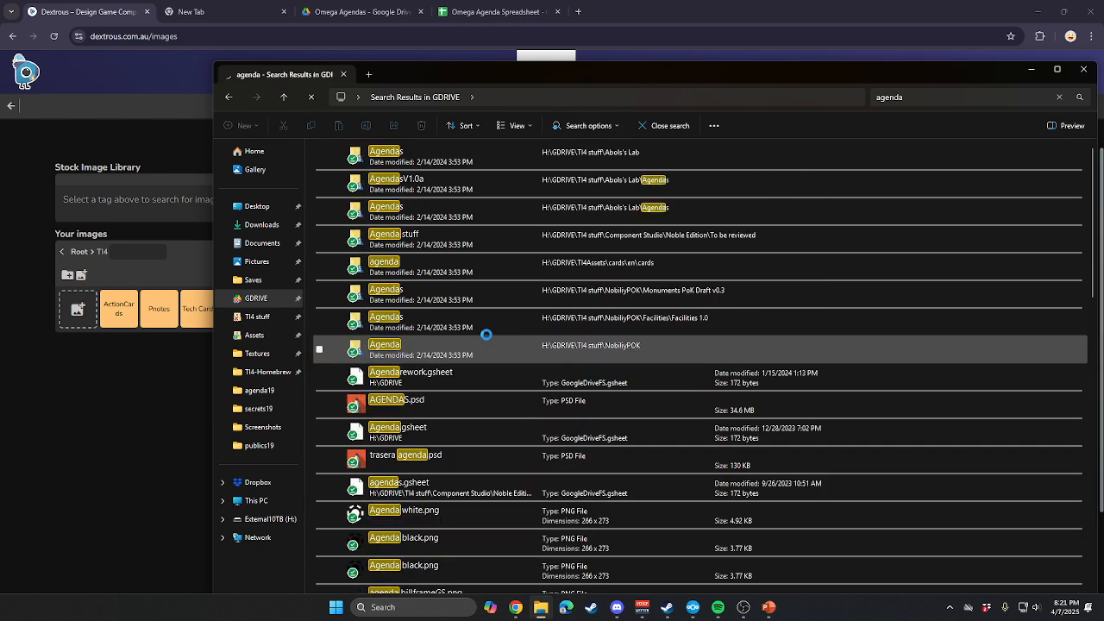
scroll(481, 325, "down", 2)
scroll(478, 328, "up", 2)
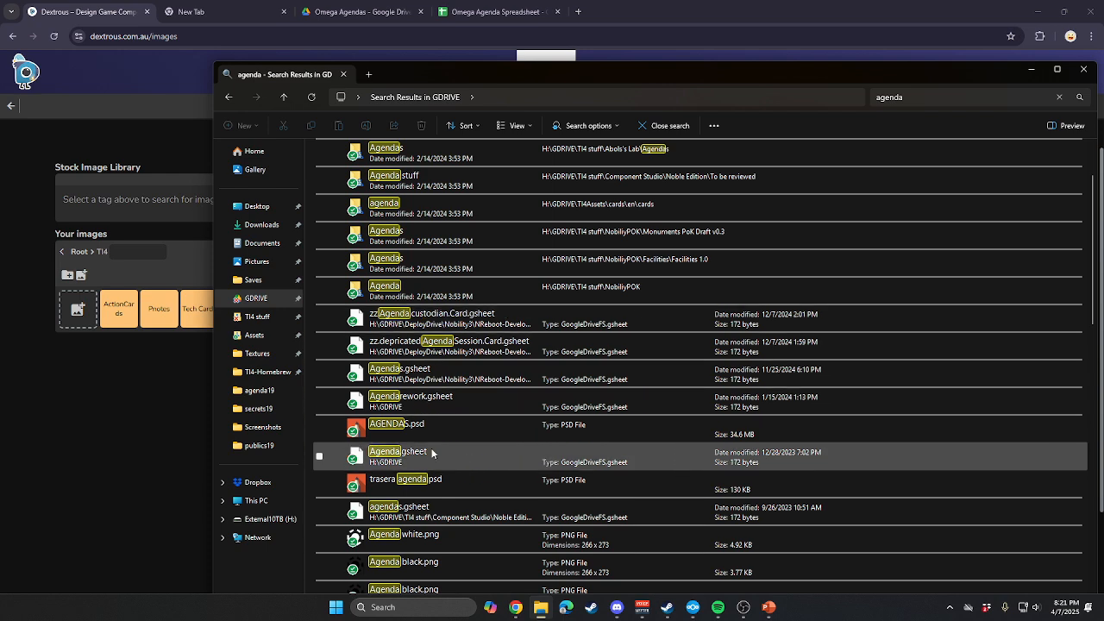
scroll(476, 319, "down", 5)
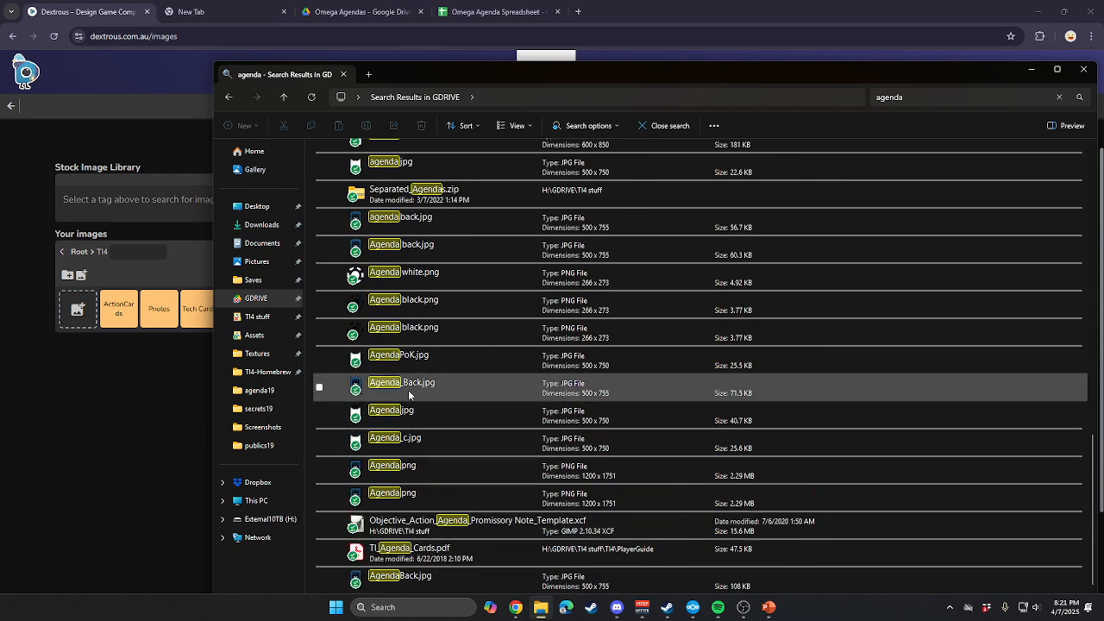
left_click(628, 393)
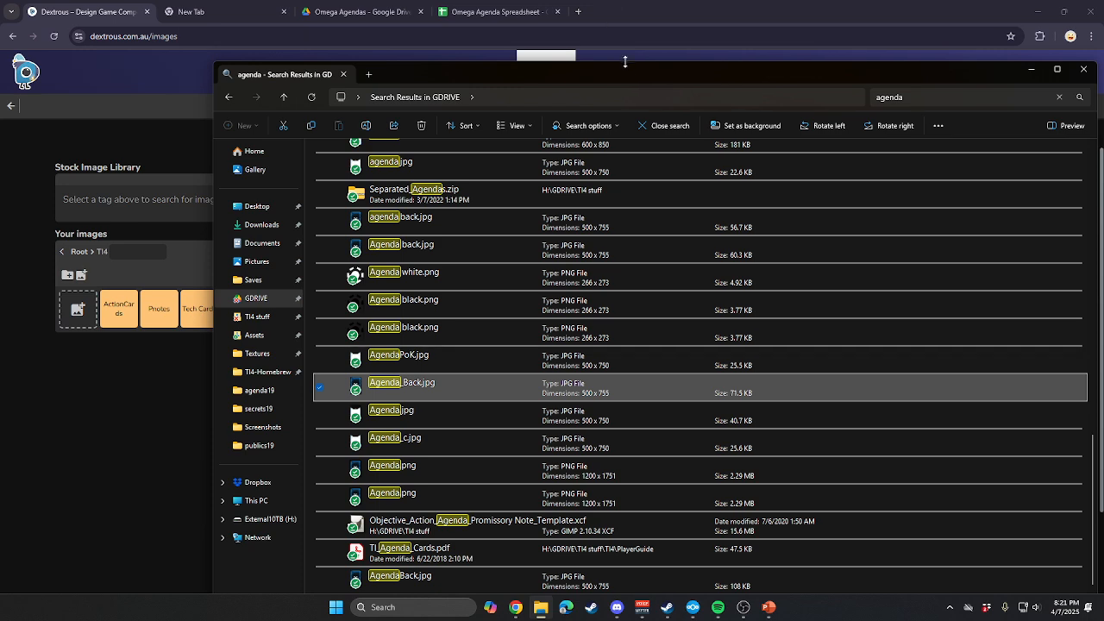
Move the file window to the other monitor and try to add Agenda back.jpg to the Agenda Cards folder.
left_click_drag(651, 75, 1103, 35)
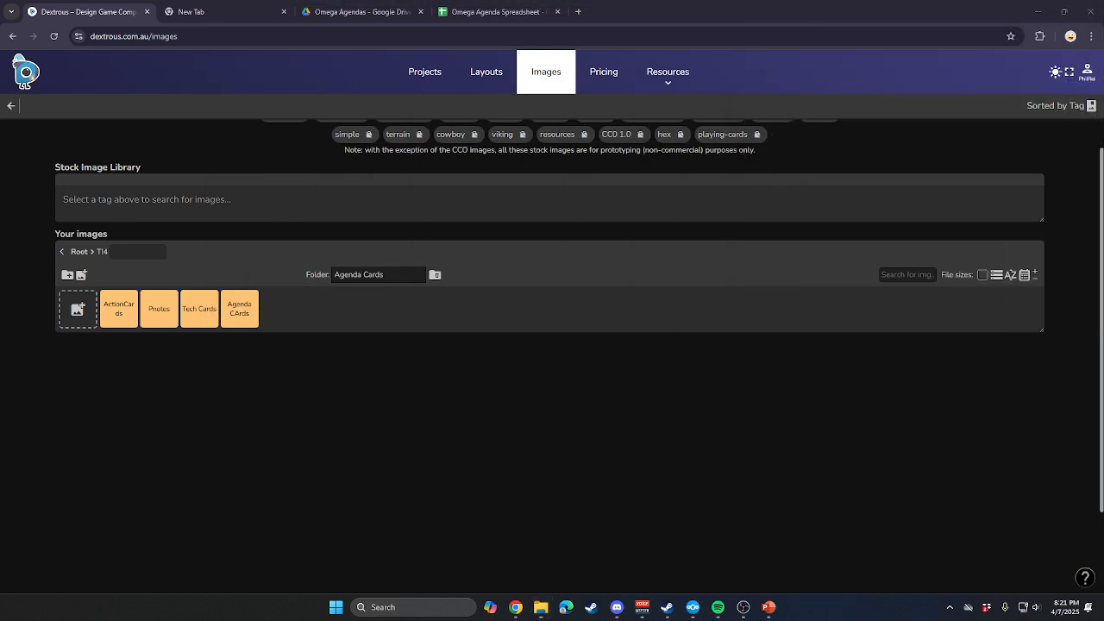
left_click_drag(1103, 315, 243, 318)
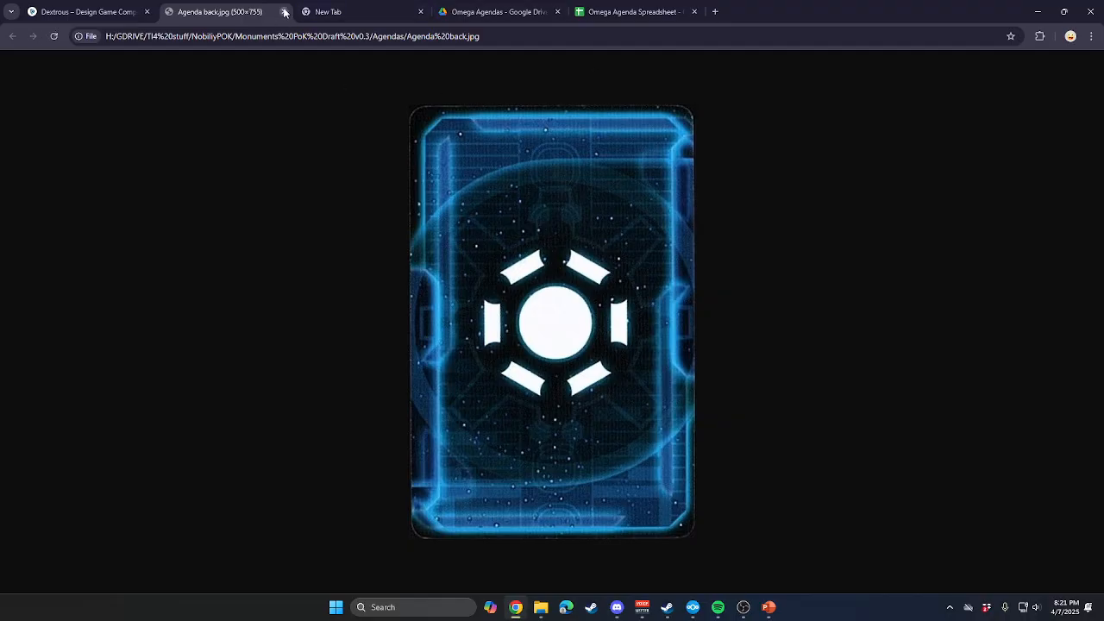
left_click(284, 11)
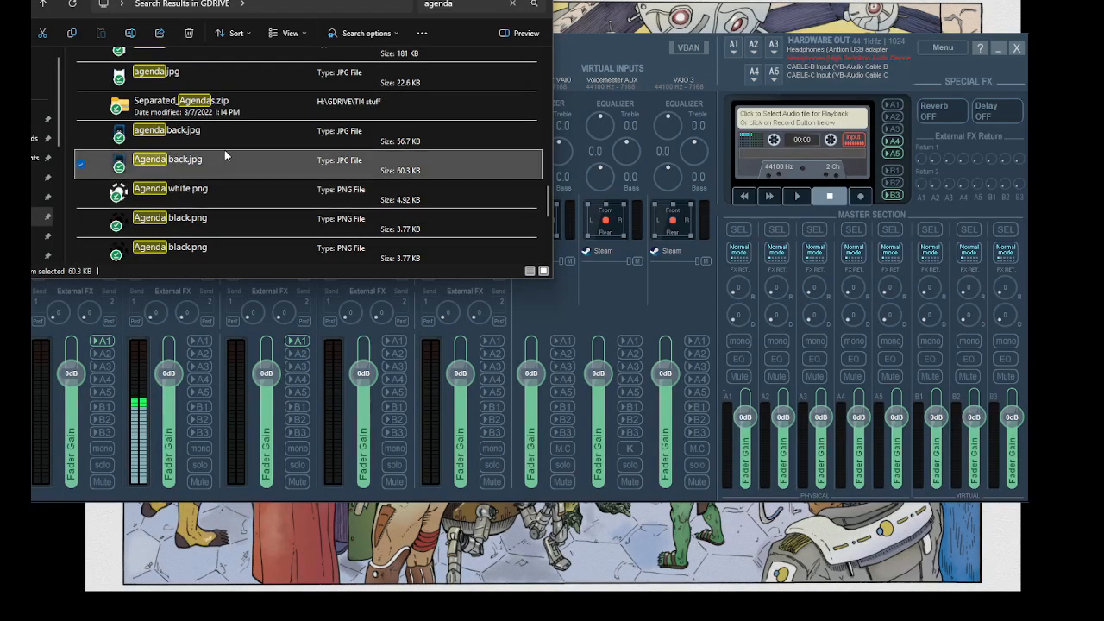
Preview the card front images agenda 600x850.jpg and agenda.jpg from the GDRIVE search results.
scroll(226, 158, "up", 3)
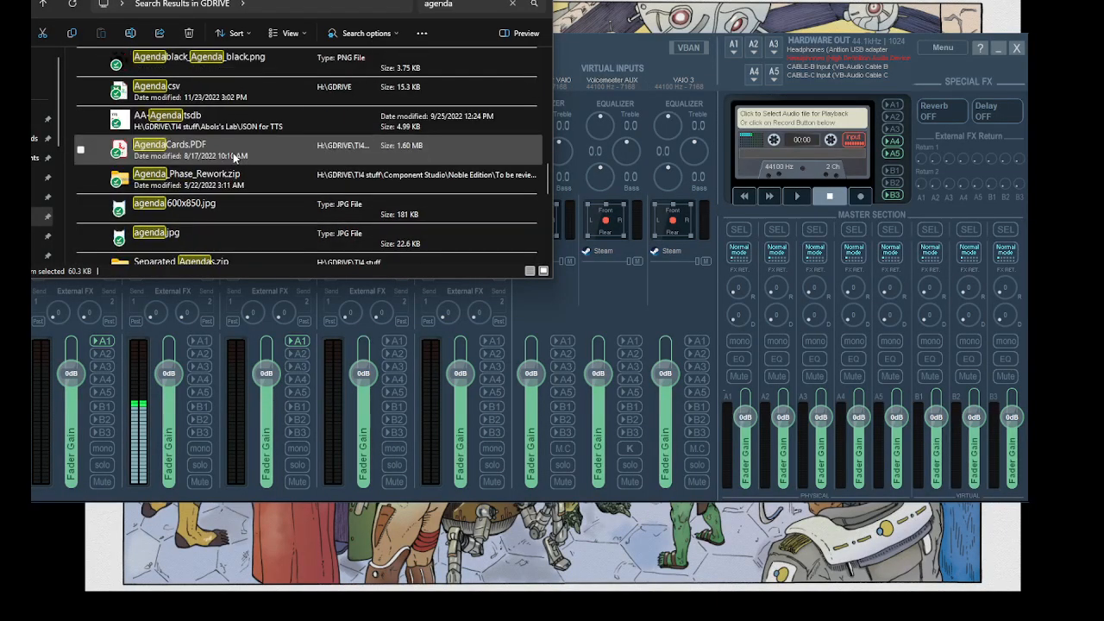
left_click(268, 205)
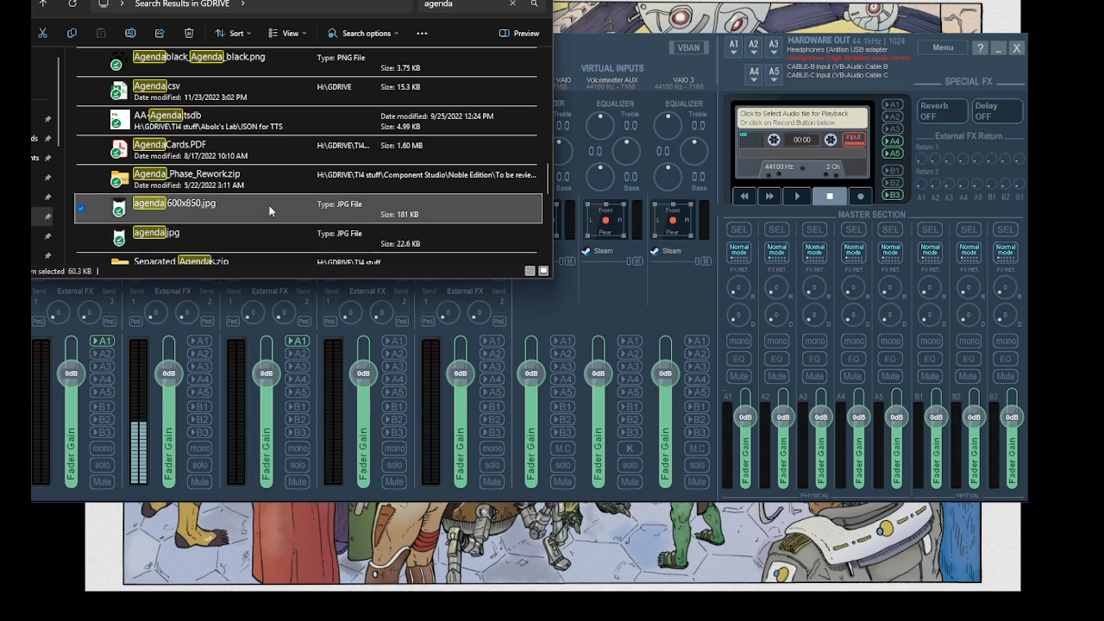
double_click(219, 217)
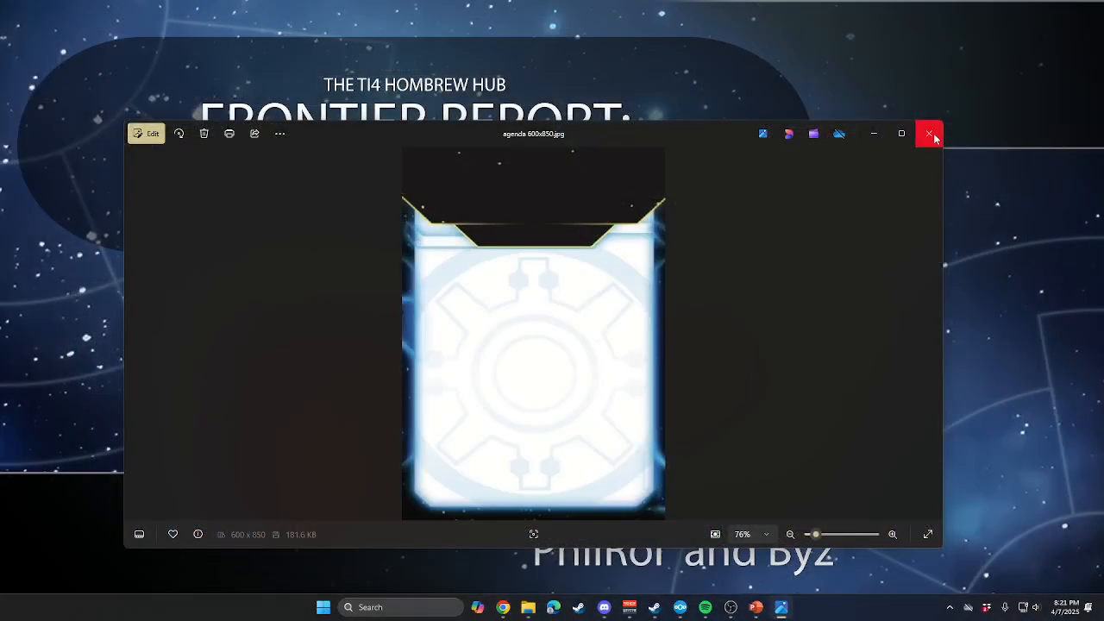
left_click(931, 136)
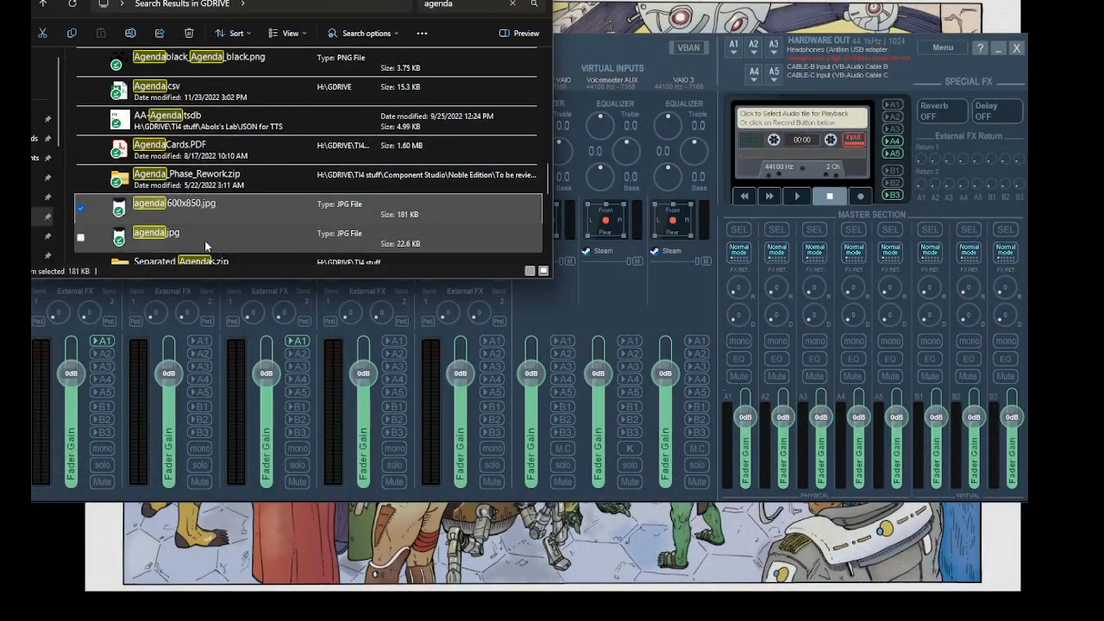
left_click(205, 243)
double_click(204, 245)
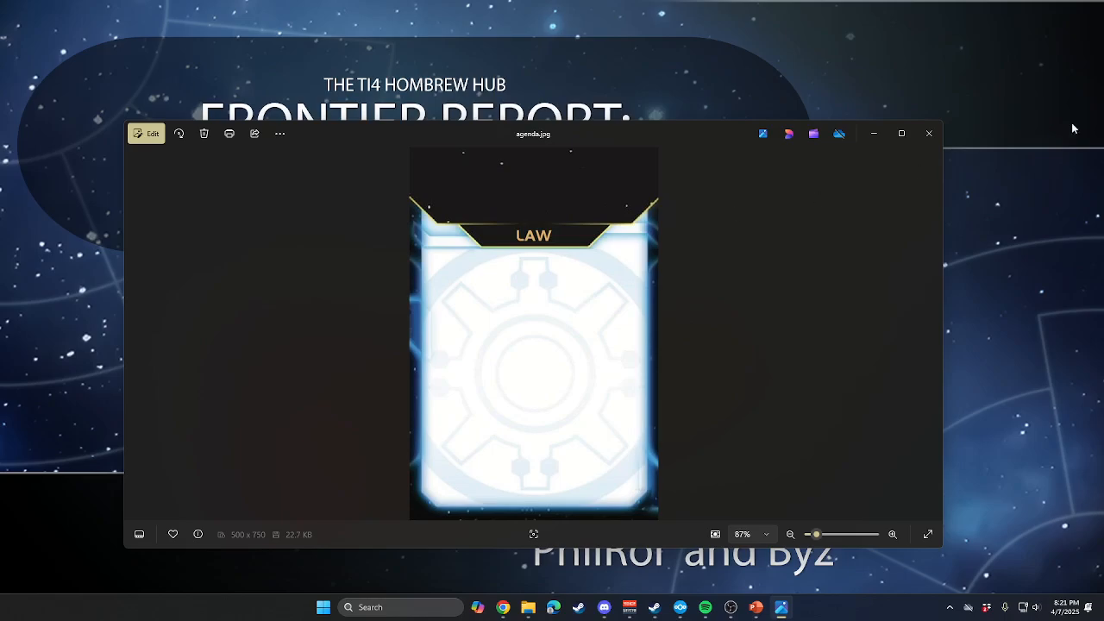
Close the card image previews and copy agenda 600x850.jpg from the GDRIVE search results to the desktop.
left_click(929, 134)
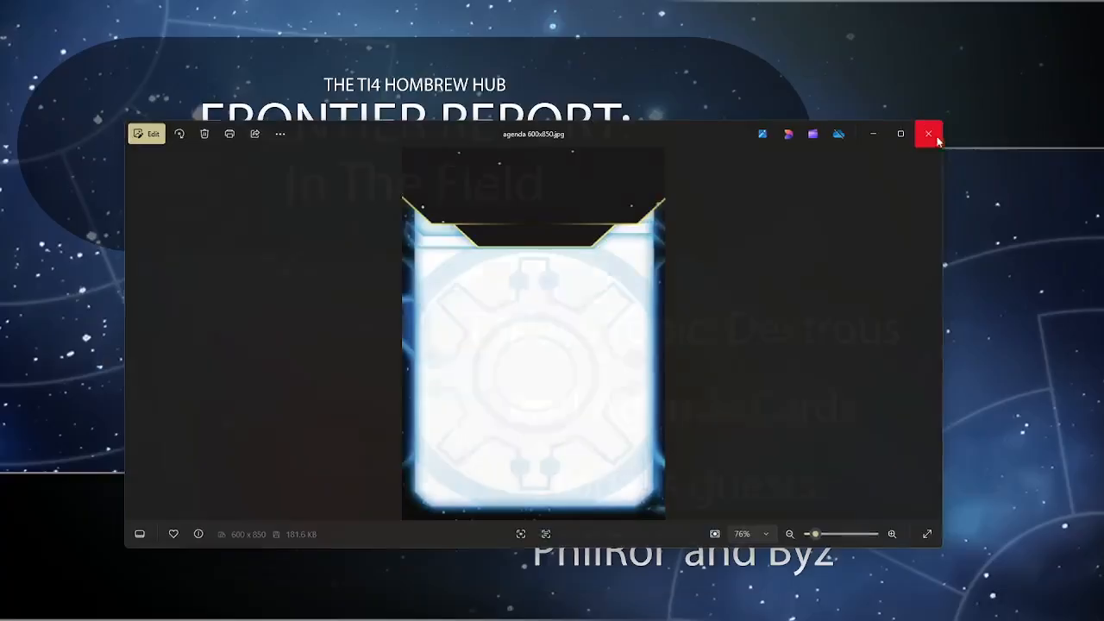
left_click(929, 133)
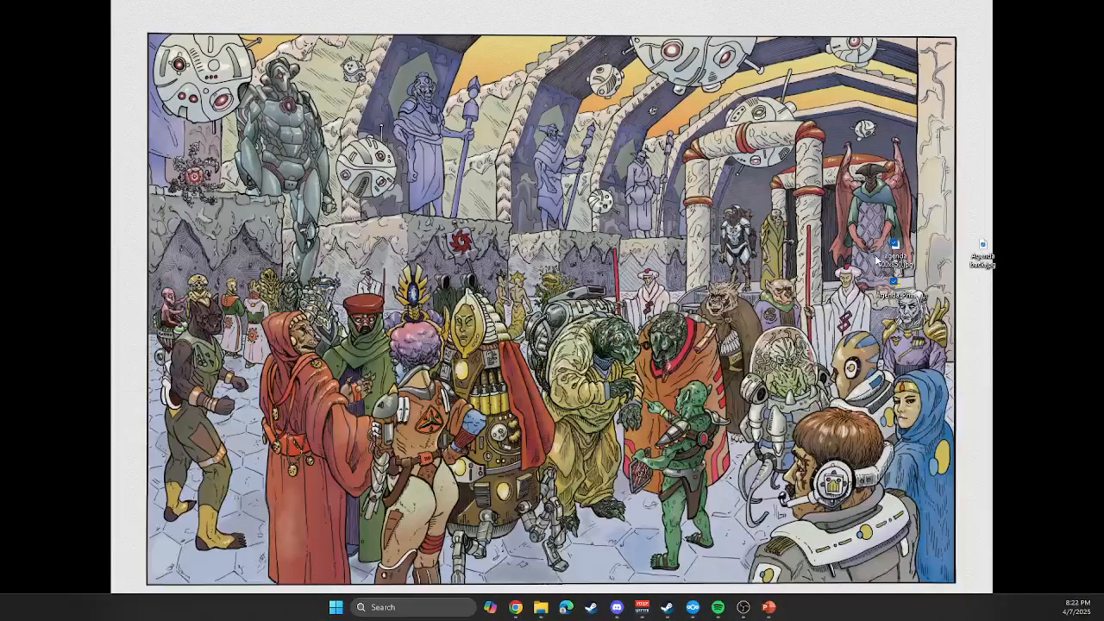
left_click_drag(897, 259, 896, 278)
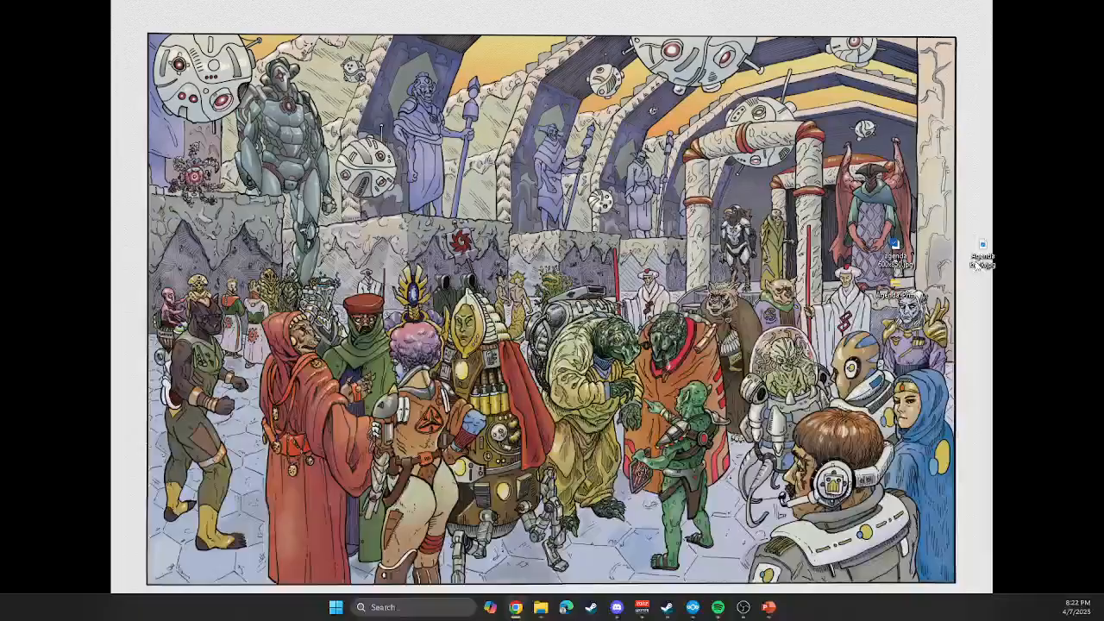
left_click_drag(1047, 248, 982, 248)
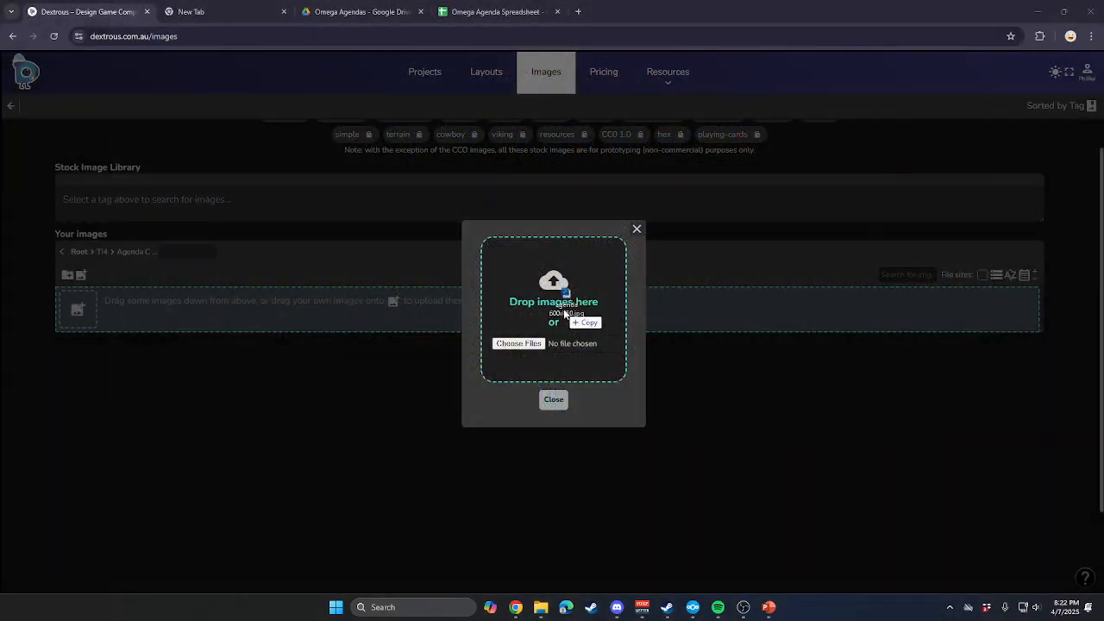
Upload Agenda back.jpg from the desktop to the Agenda Cards image folder in Dextrous.
left_click_drag(571, 310, 563, 307)
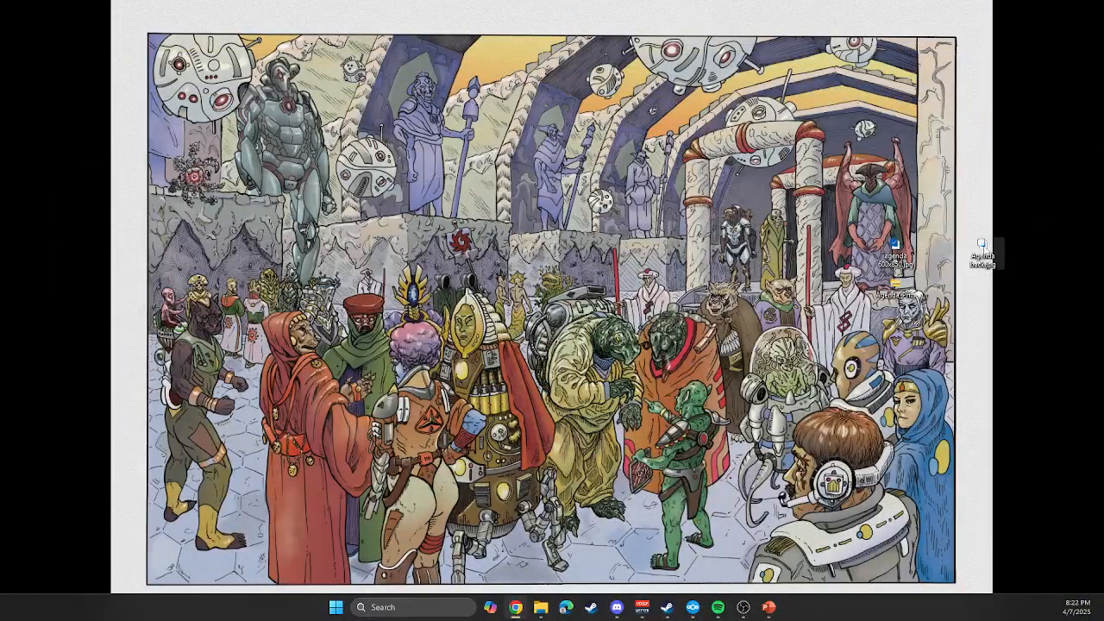
left_click_drag(983, 249, 1095, 375)
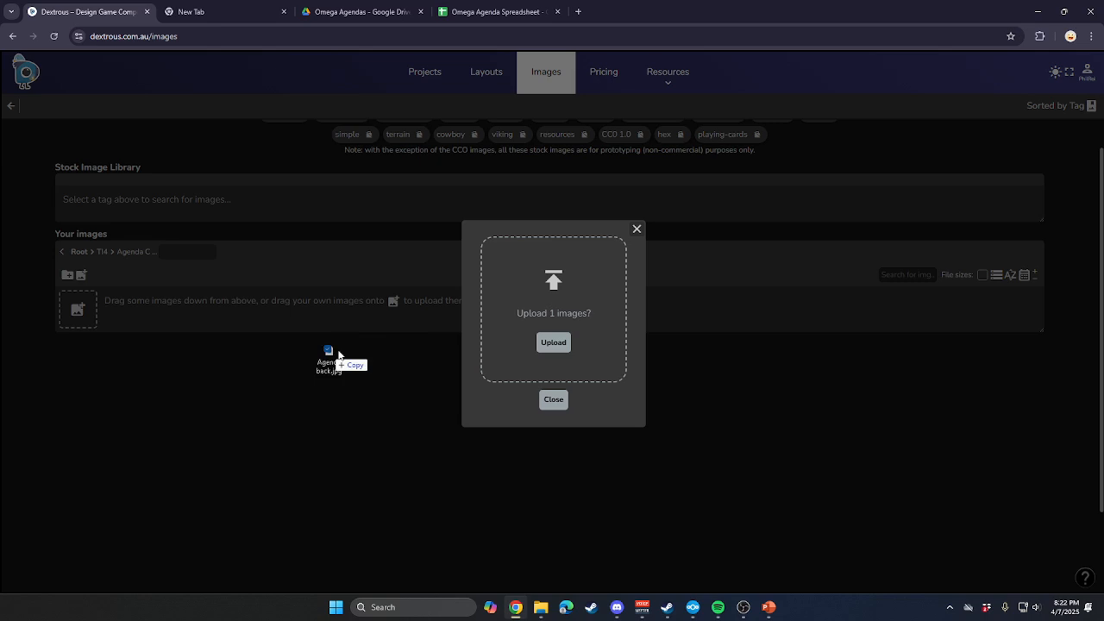
left_click_drag(333, 363, 568, 313)
left_click(554, 343)
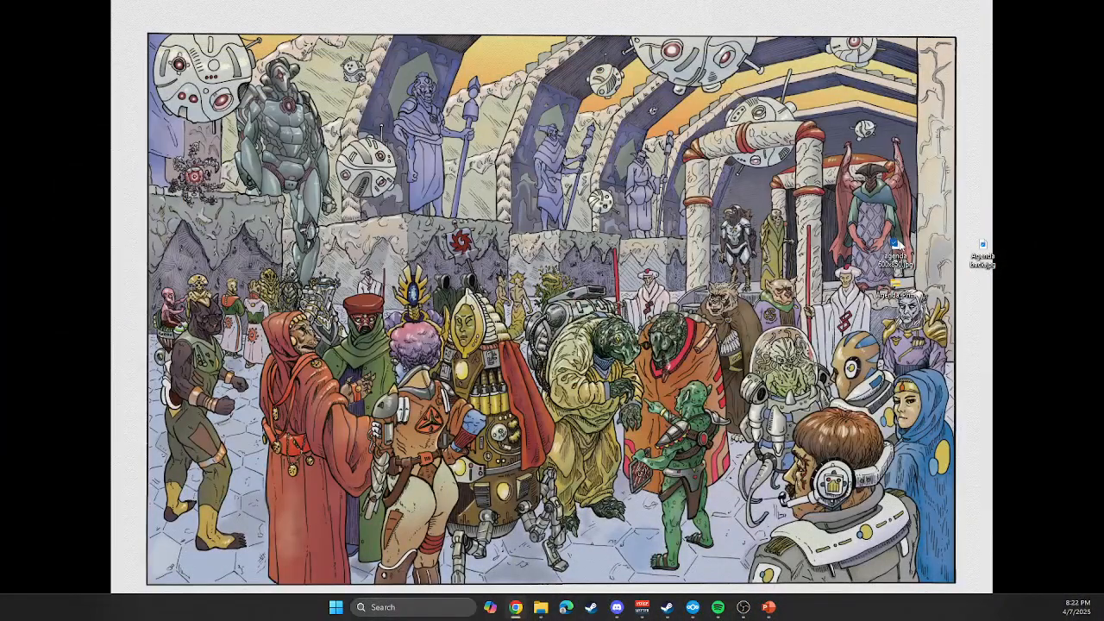
Upload the card front agenda 600x850.jpg from the desktop to the Agenda Cards folder and close the upload dialog.
key("super+d")
left_click_drag(894, 249, 554, 298)
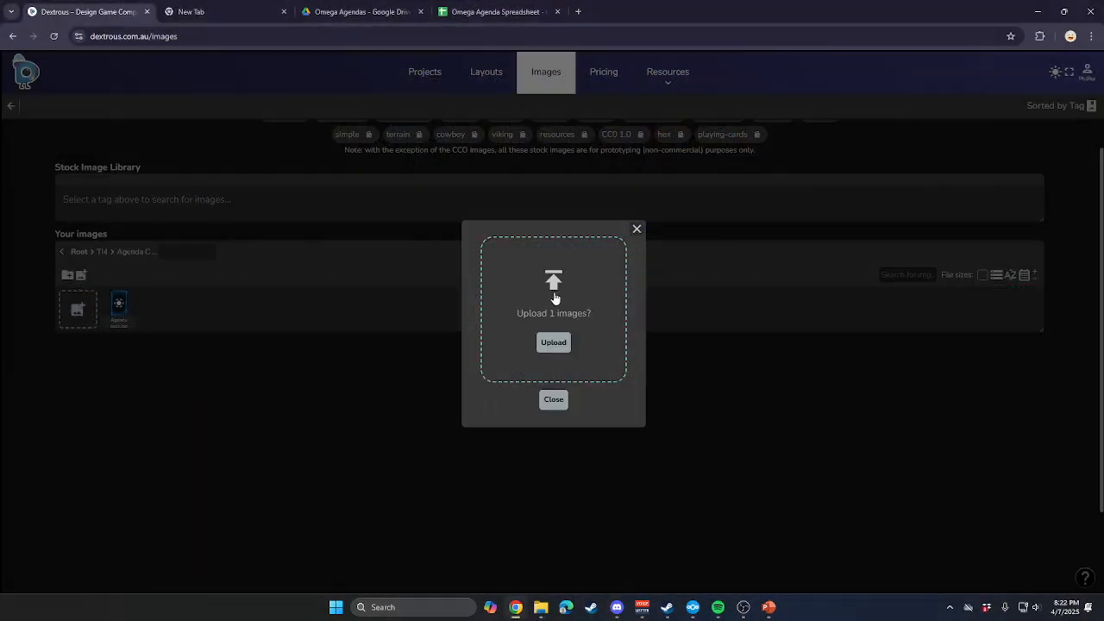
left_click(554, 343)
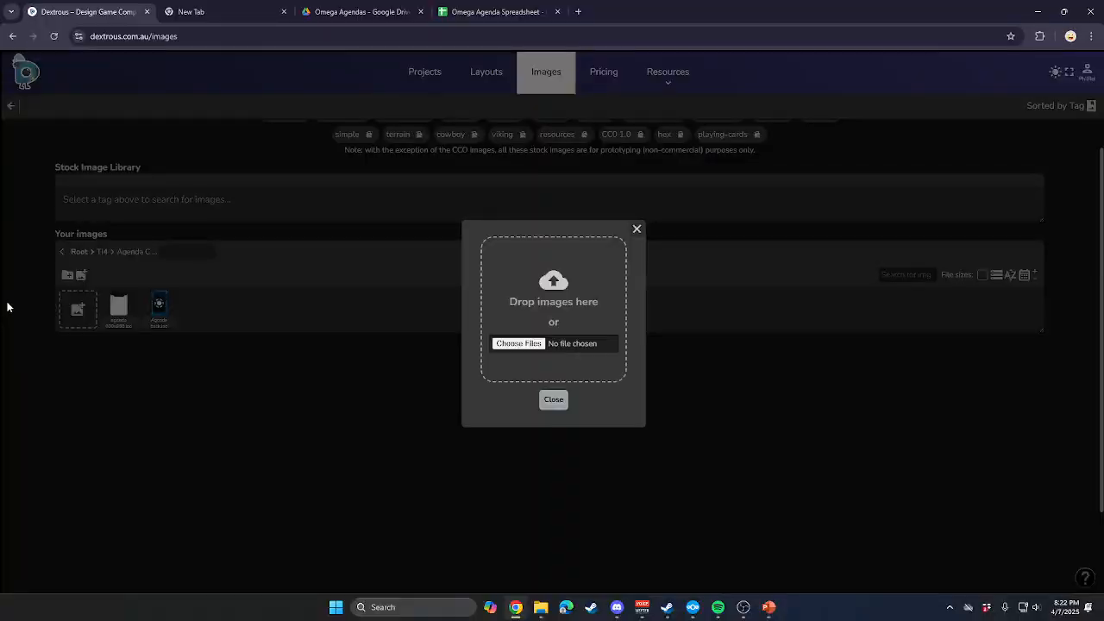
left_click(638, 229)
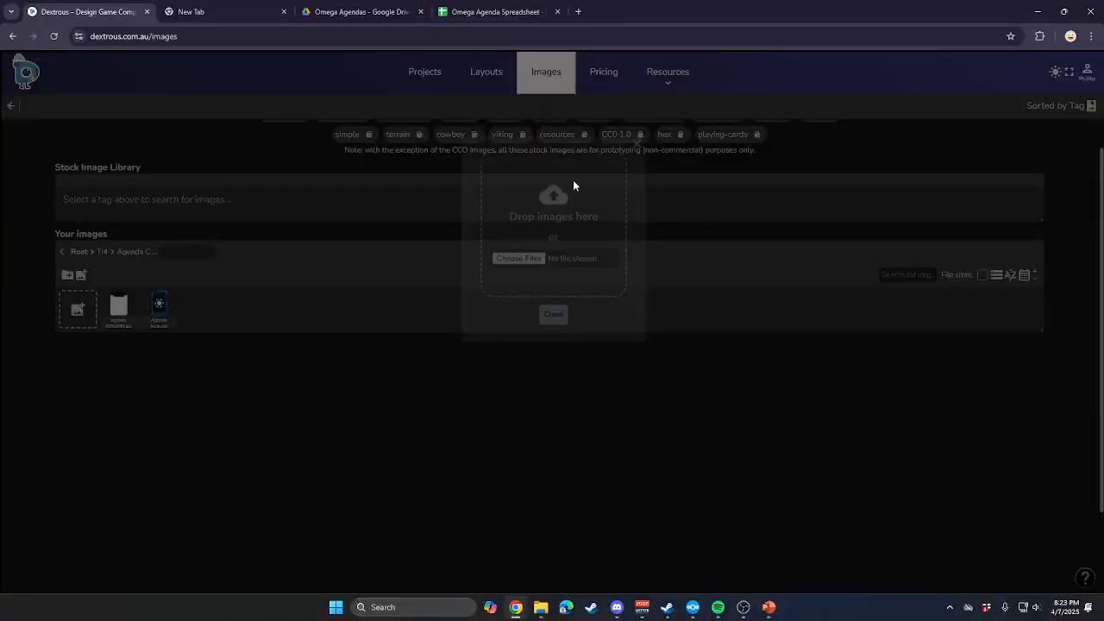
Open the blank layout named Layout, set its card size to US Mini (63x41mm) and unlock it for editing.
left_click(480, 79)
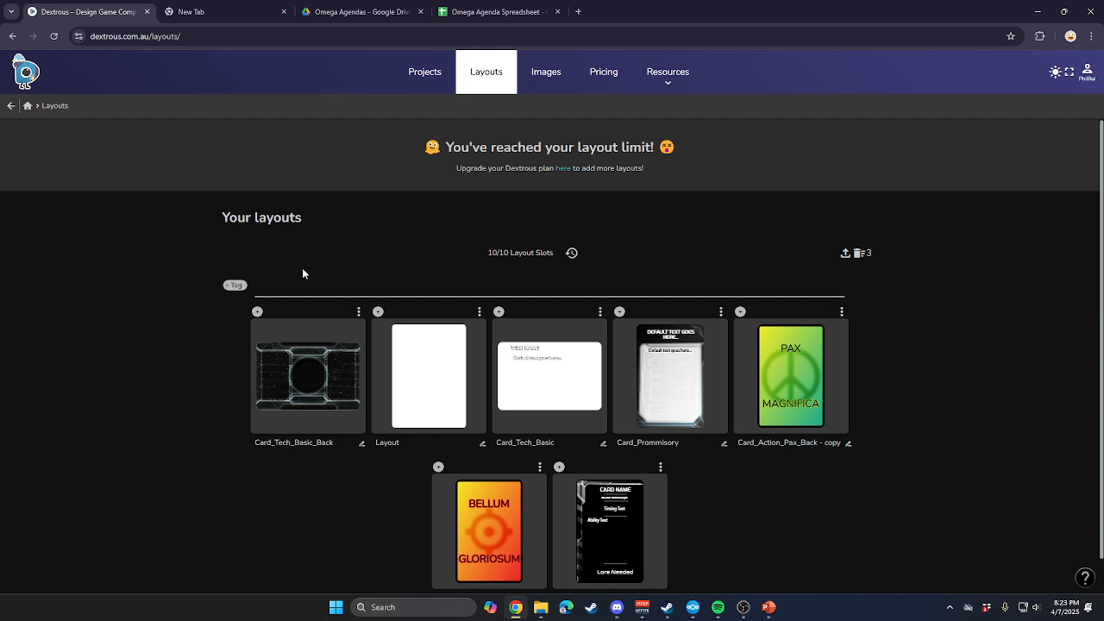
scroll(297, 263, "down", 1)
scroll(422, 357, "up", 1)
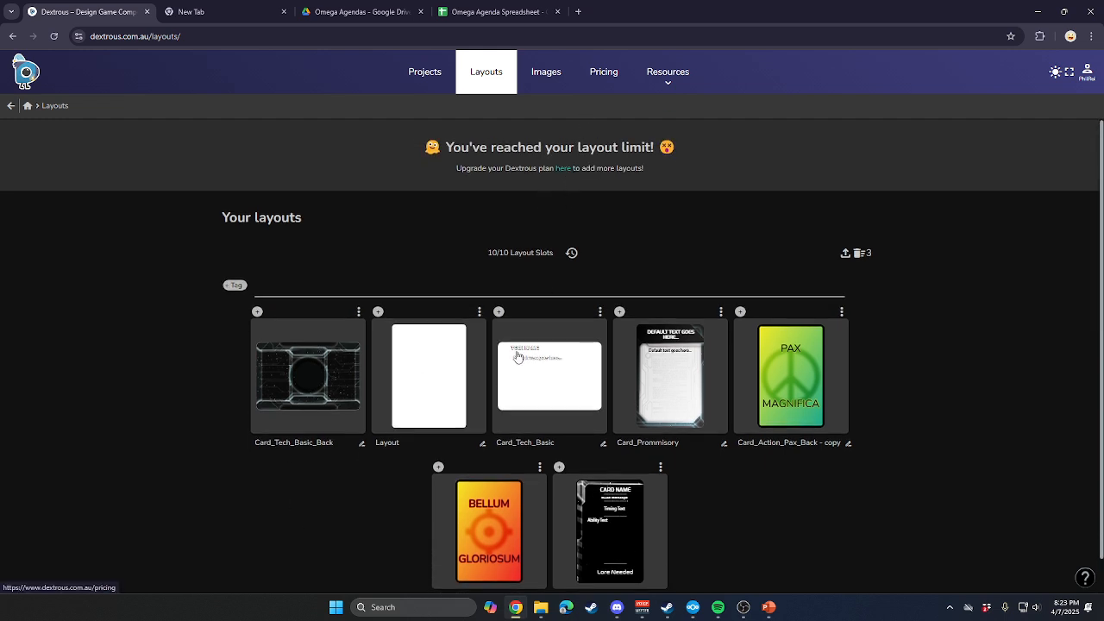
left_click(436, 401)
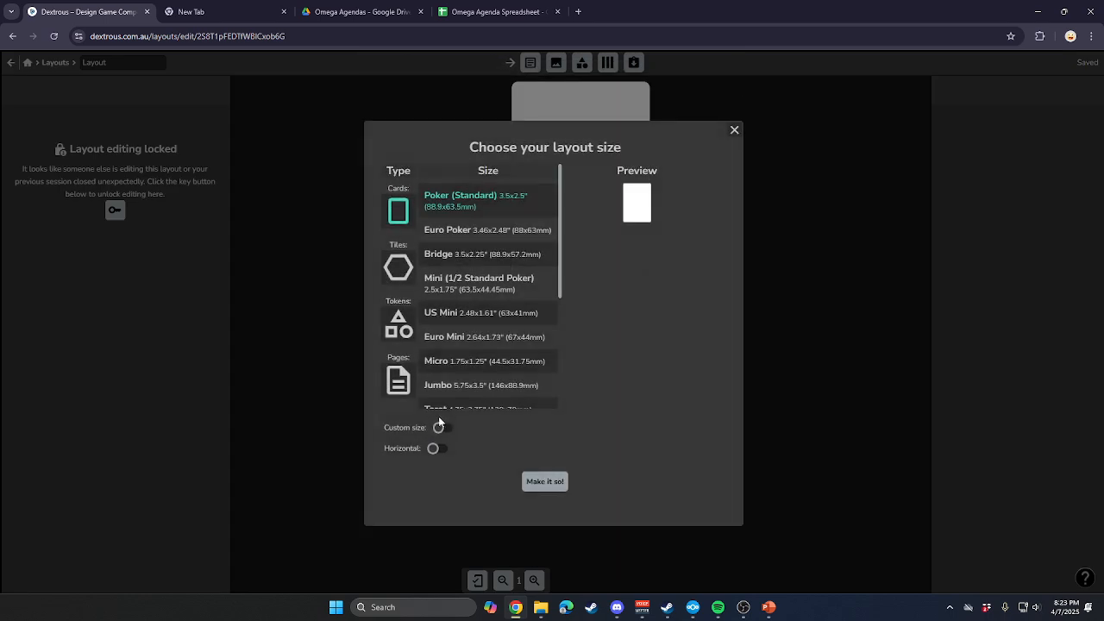
scroll(488, 316, "down", 2)
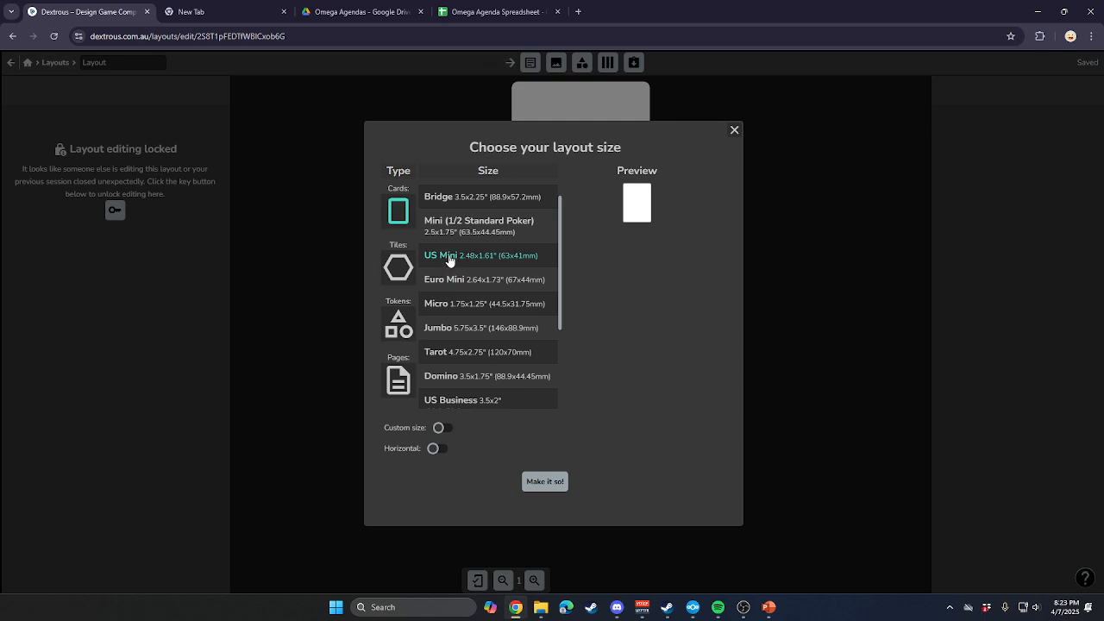
left_click(448, 257)
left_click(556, 483)
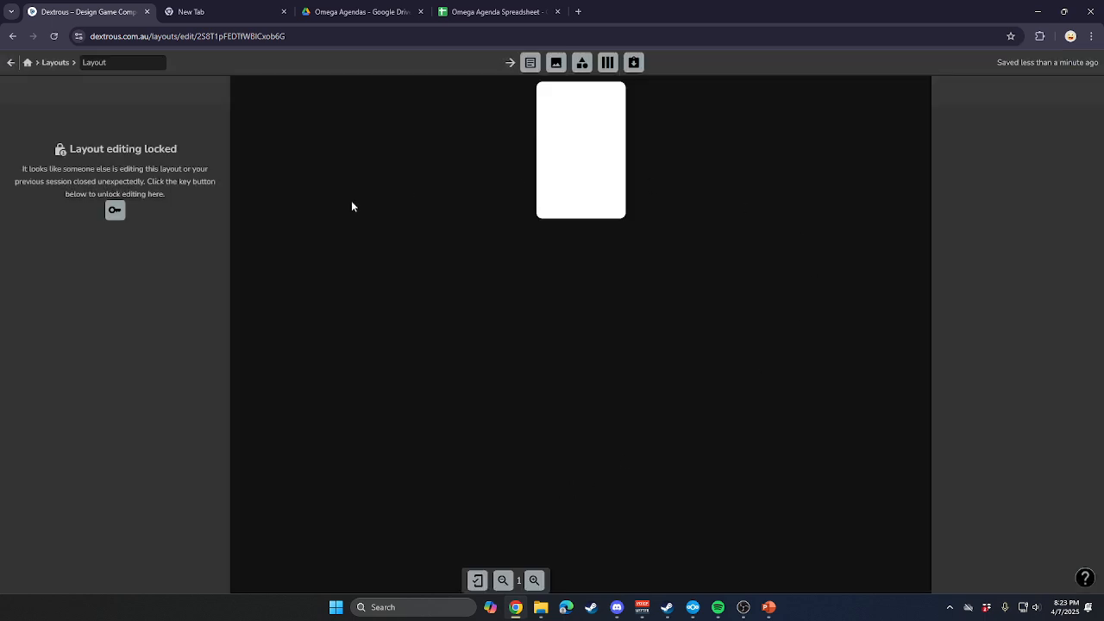
left_click(115, 211)
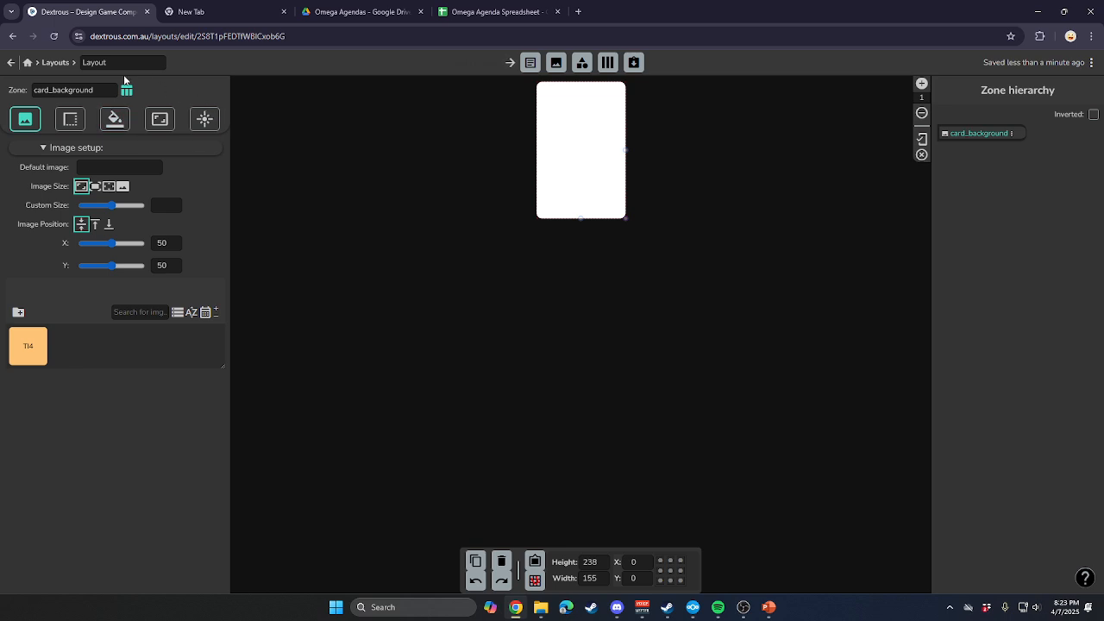
Rename the blank layout as Agenda in the layouts list and reopen it for editing.
left_click(12, 62)
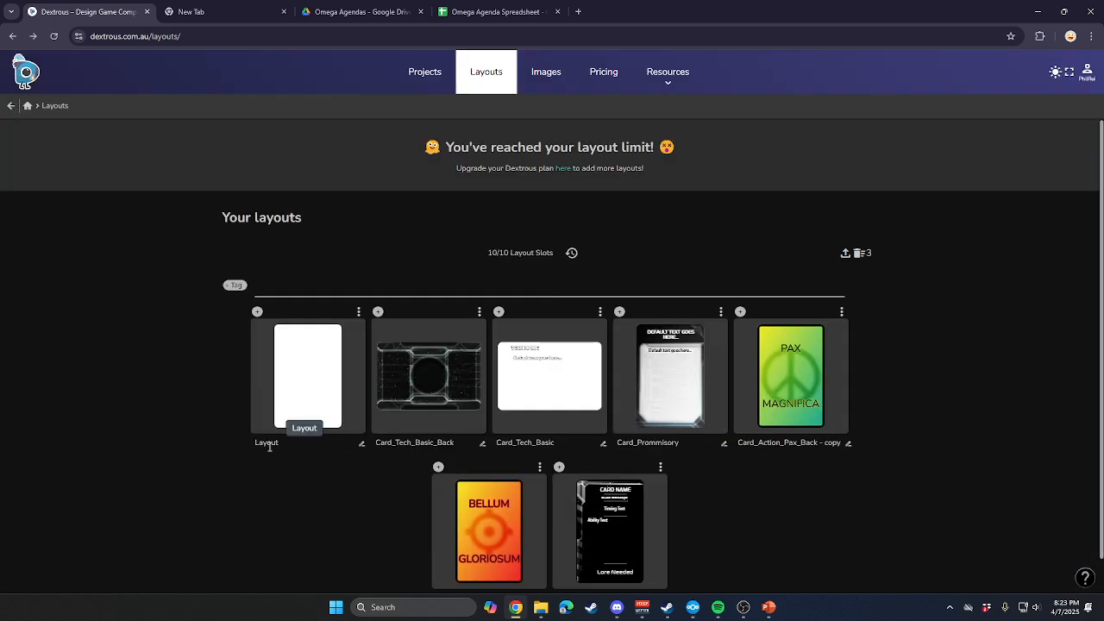
left_click(362, 444)
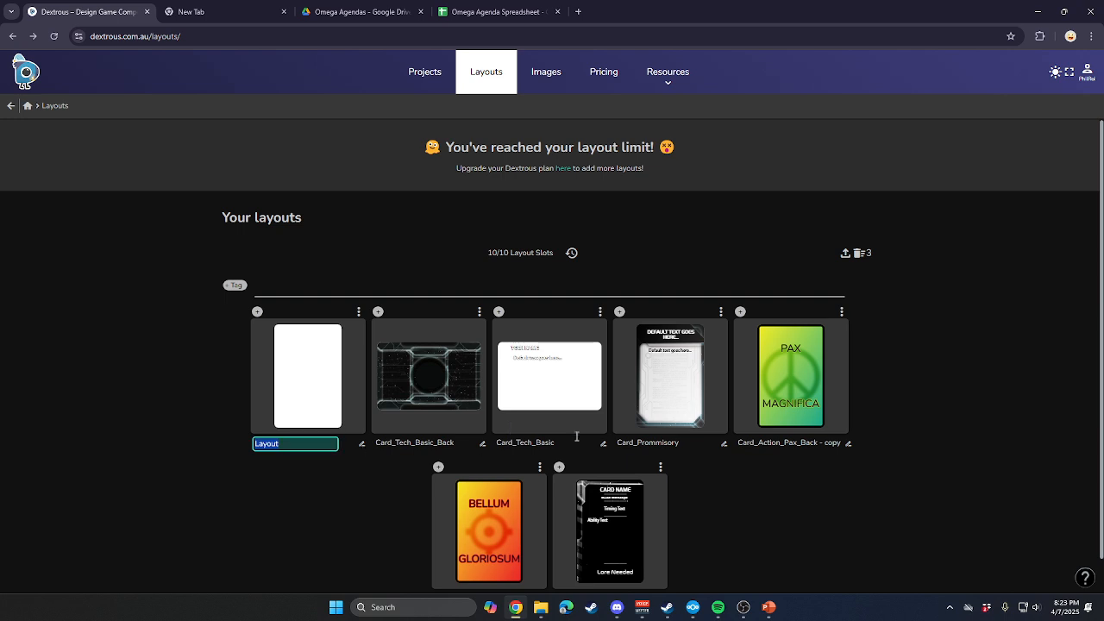
type("Agenda")
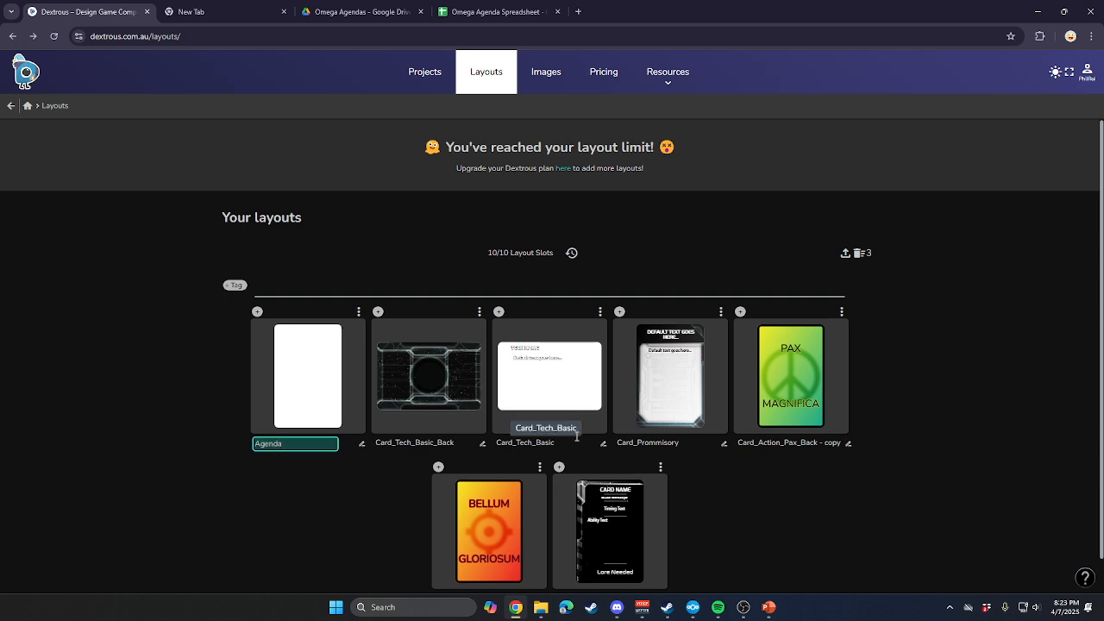
key("Return")
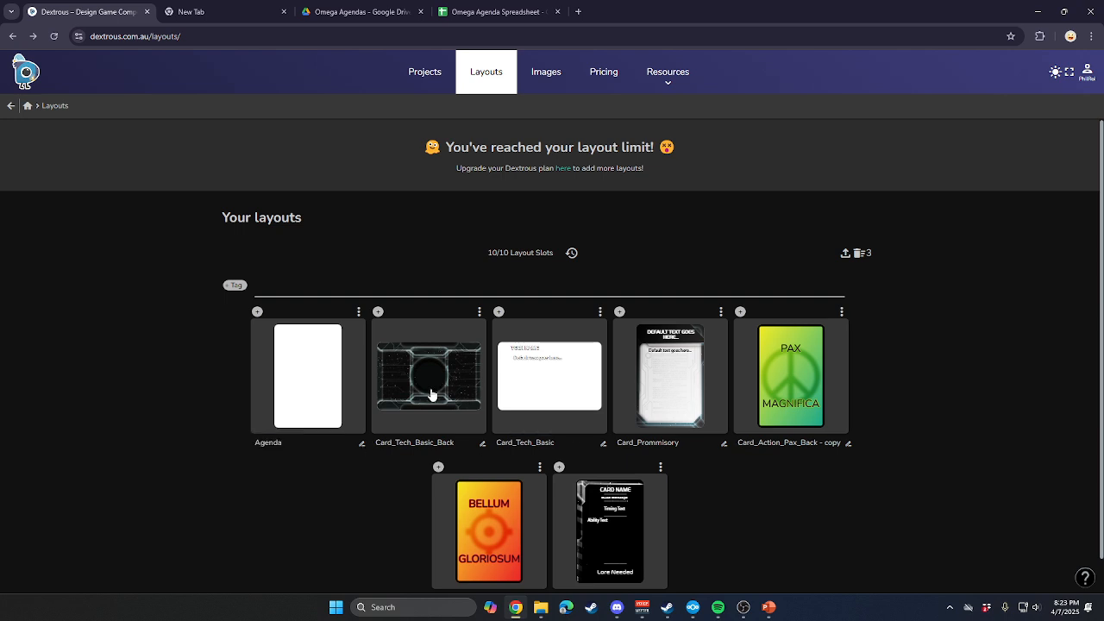
left_click(360, 311)
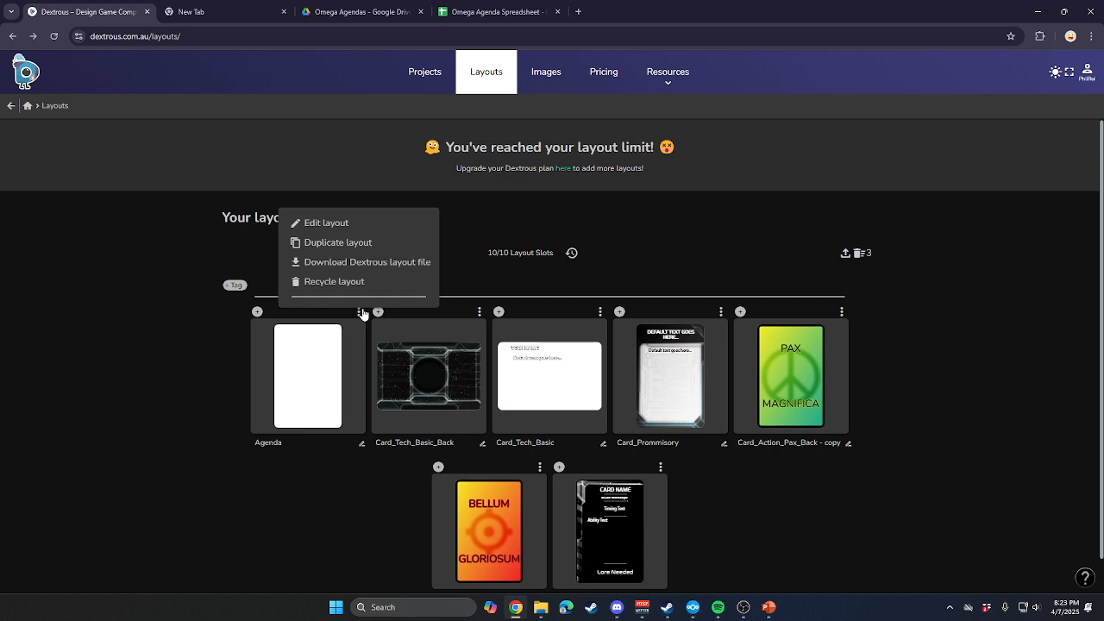
left_click(348, 226)
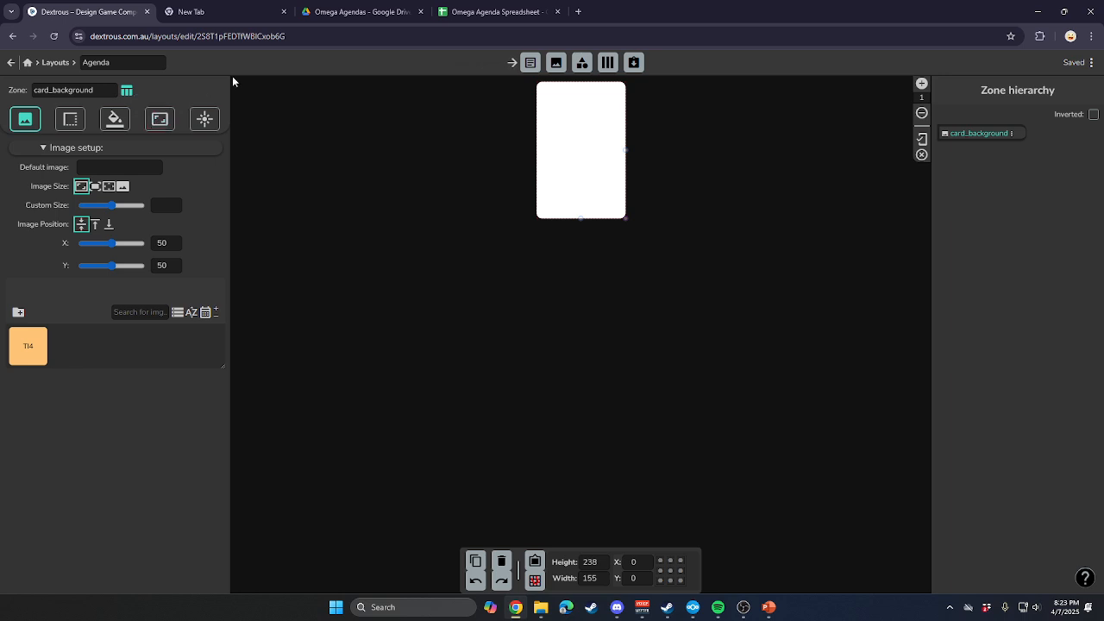
Try to place agenda 600x850.jpg from the TI4 Agenda Cards folder directly onto the card background.
left_click(27, 364)
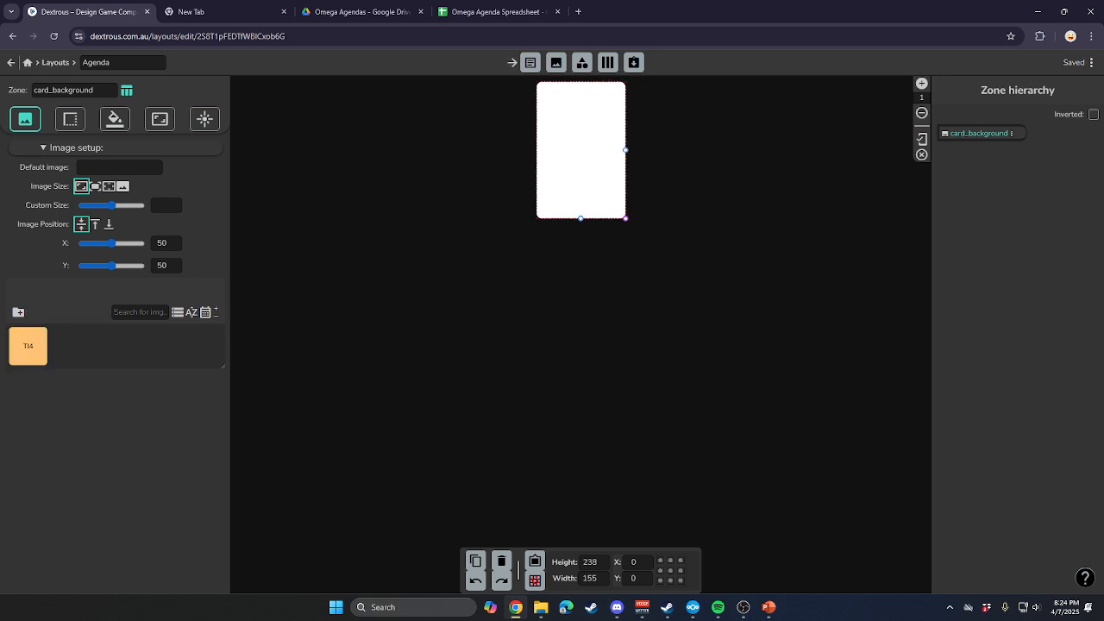
double_click(28, 345)
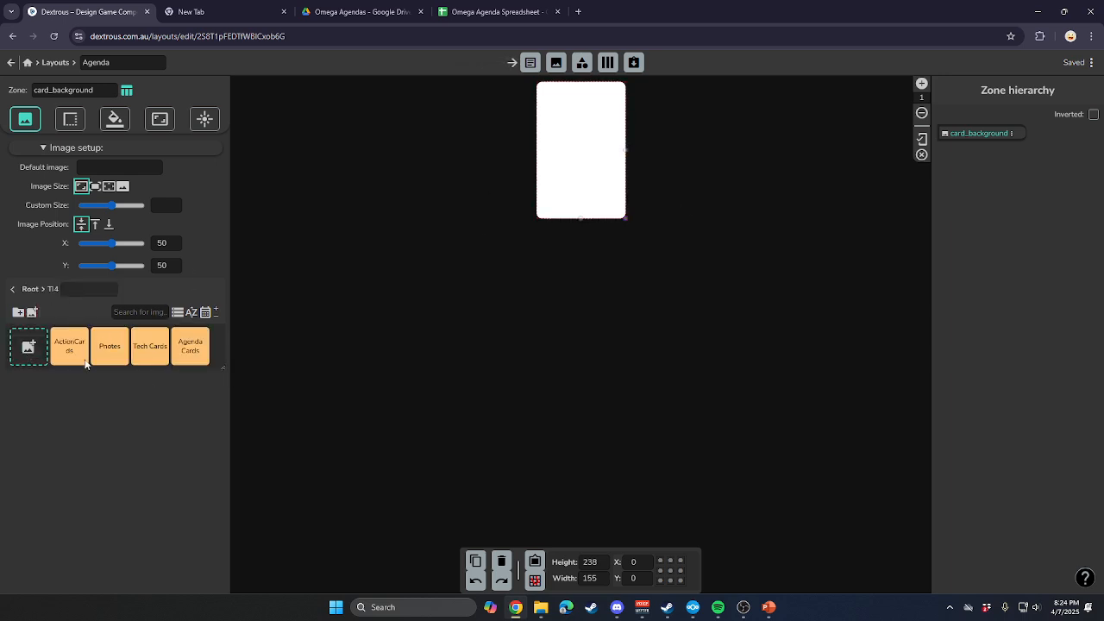
double_click(196, 356)
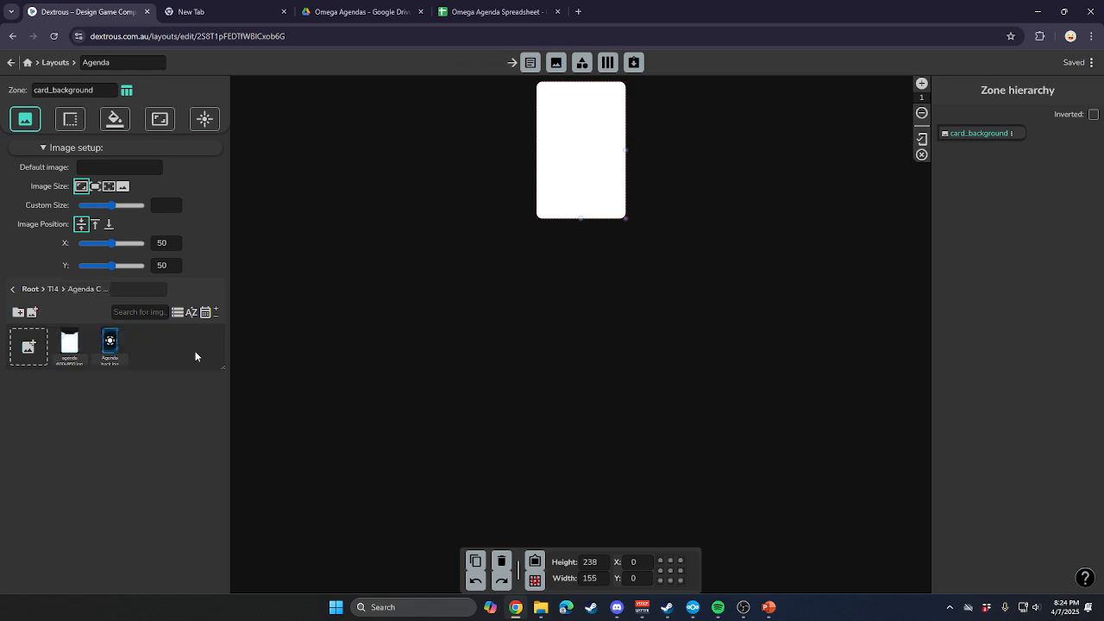
left_click_drag(69, 343, 591, 177)
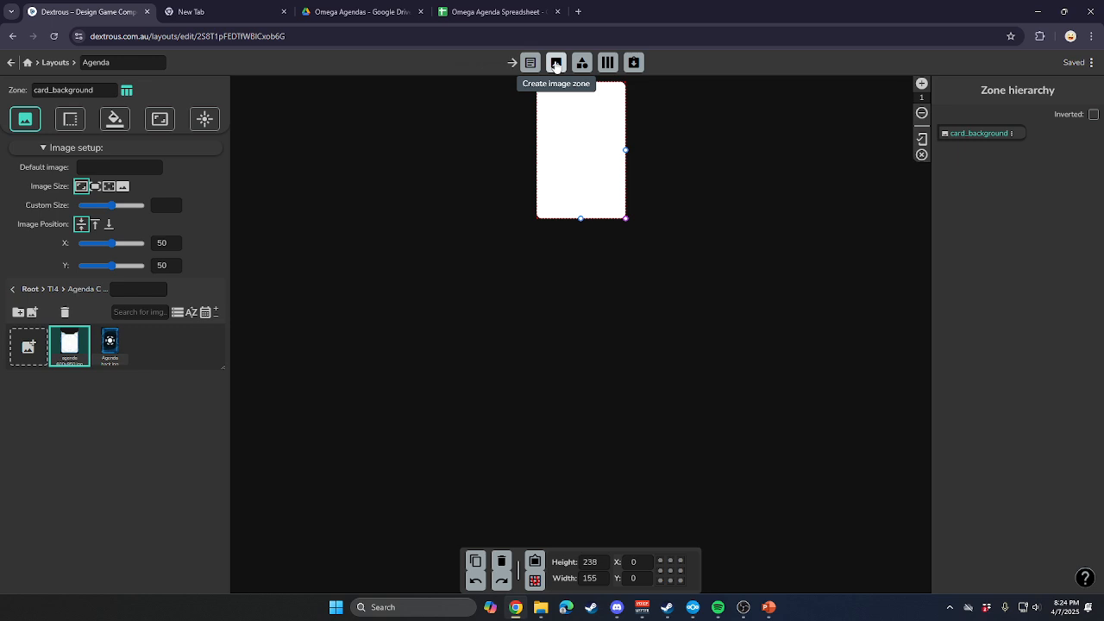
Create an image zone on the card and assign it agenda 600x850.jpg from the TI4 Agenda Cards folder.
left_click(557, 63)
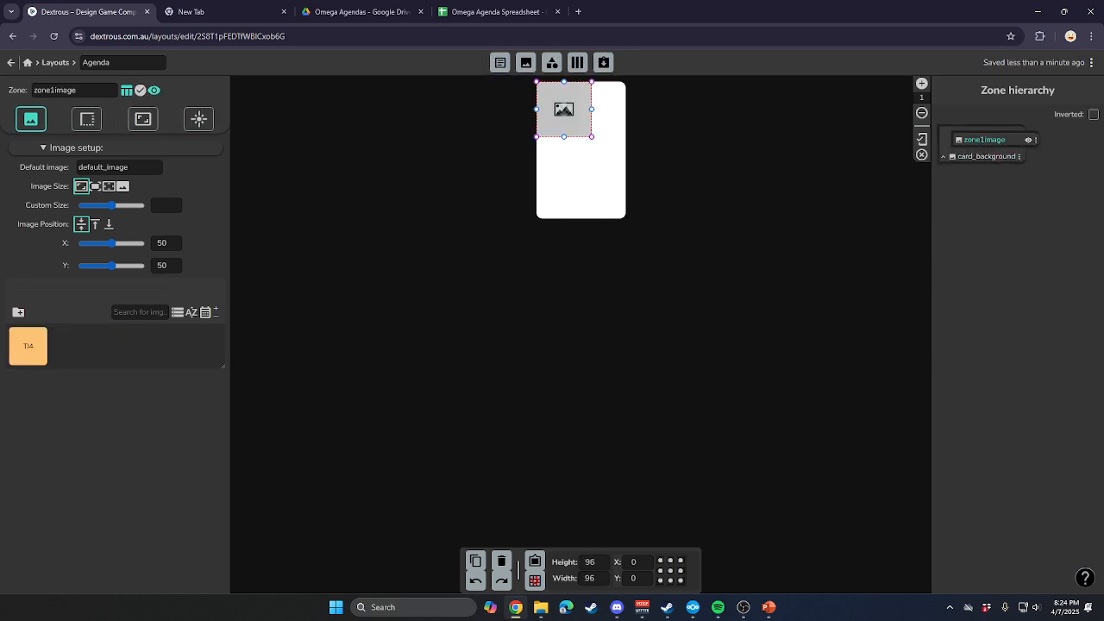
left_click(136, 171)
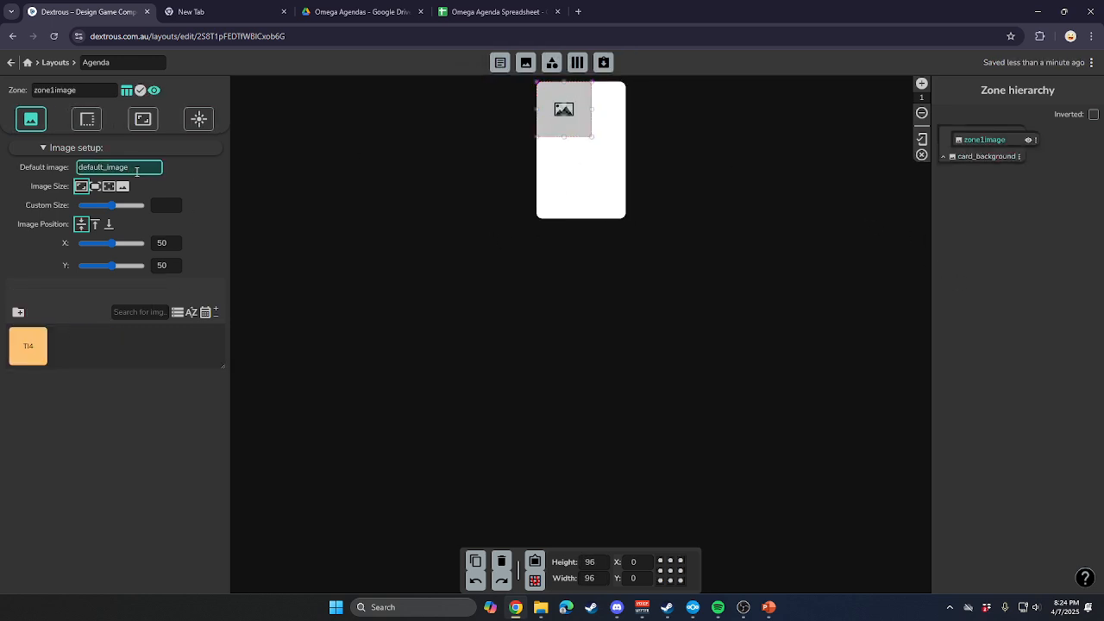
double_click(135, 170)
left_click(41, 354)
left_click(40, 354)
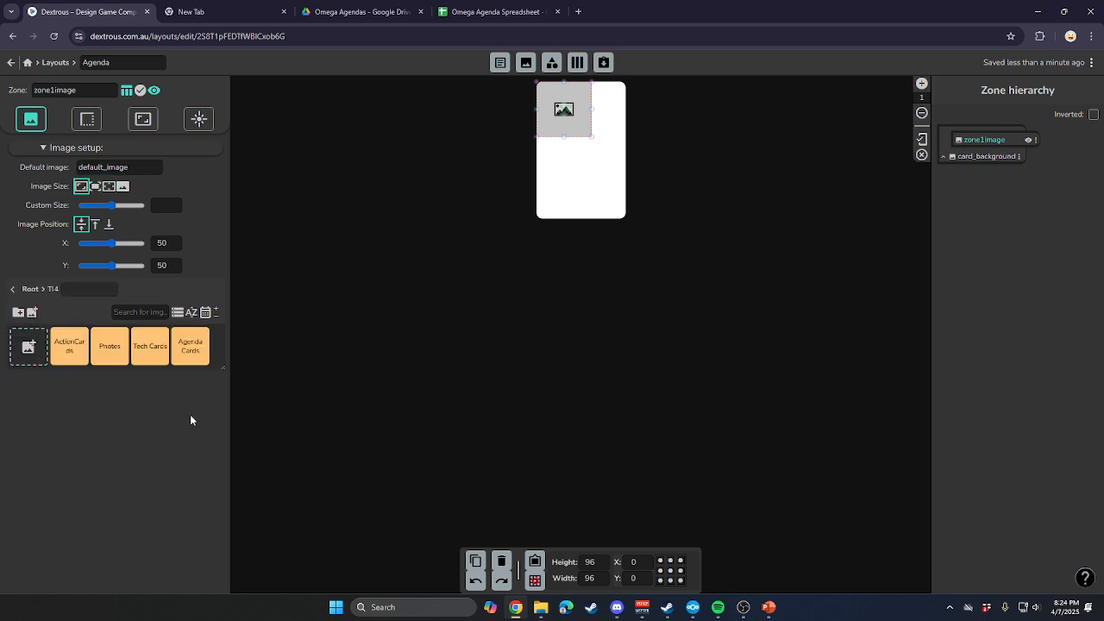
left_click(191, 345)
left_click(190, 345)
left_click(76, 341)
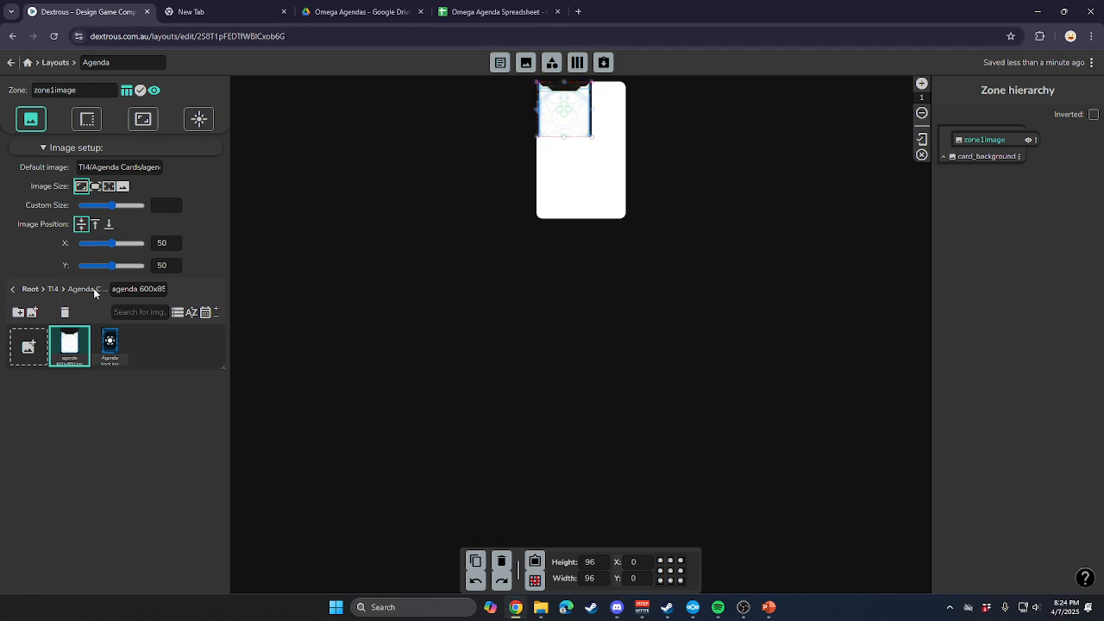
Stretch the image to fill its zone and enlarge the zone over the whole card, about 155 wide and 239 high.
left_click(112, 186)
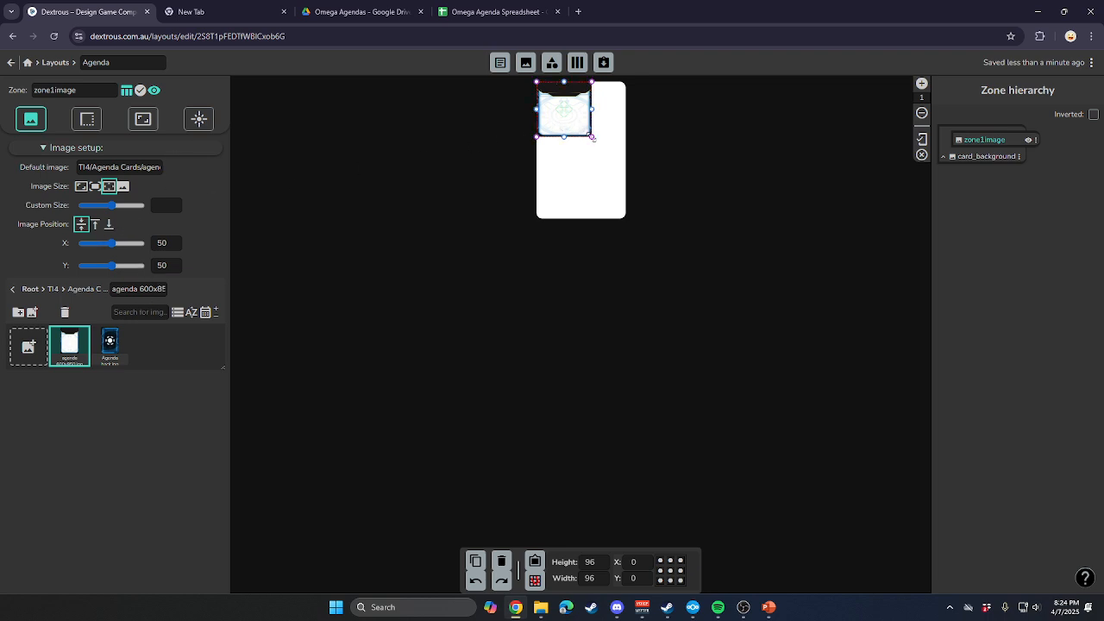
left_click_drag(592, 136, 625, 220)
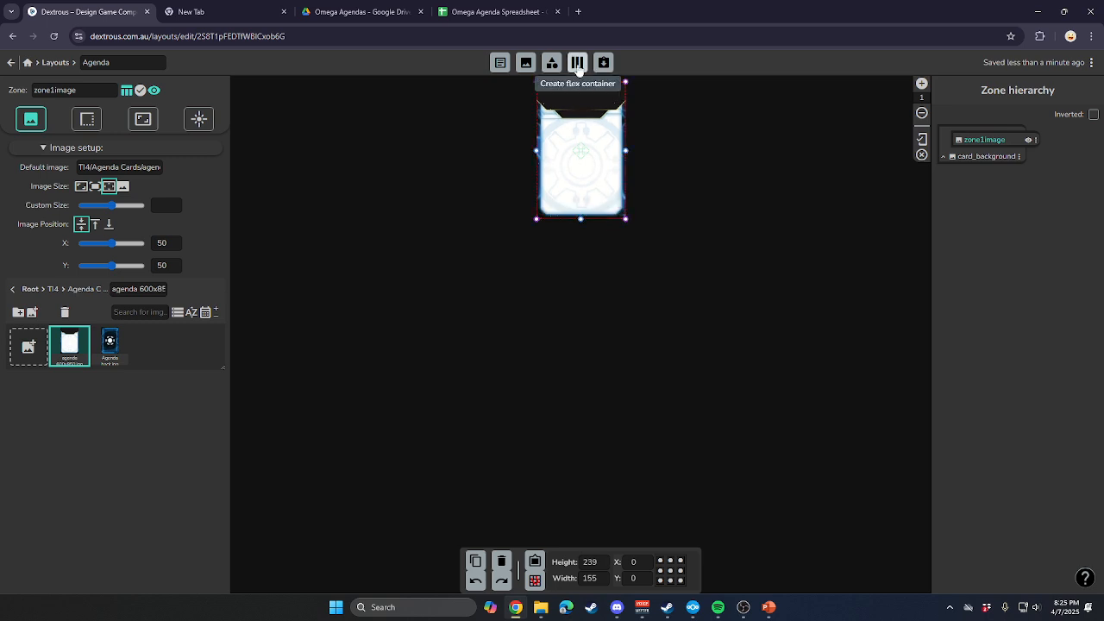
left_click_drag(580, 81, 582, 81)
left_click(573, 380)
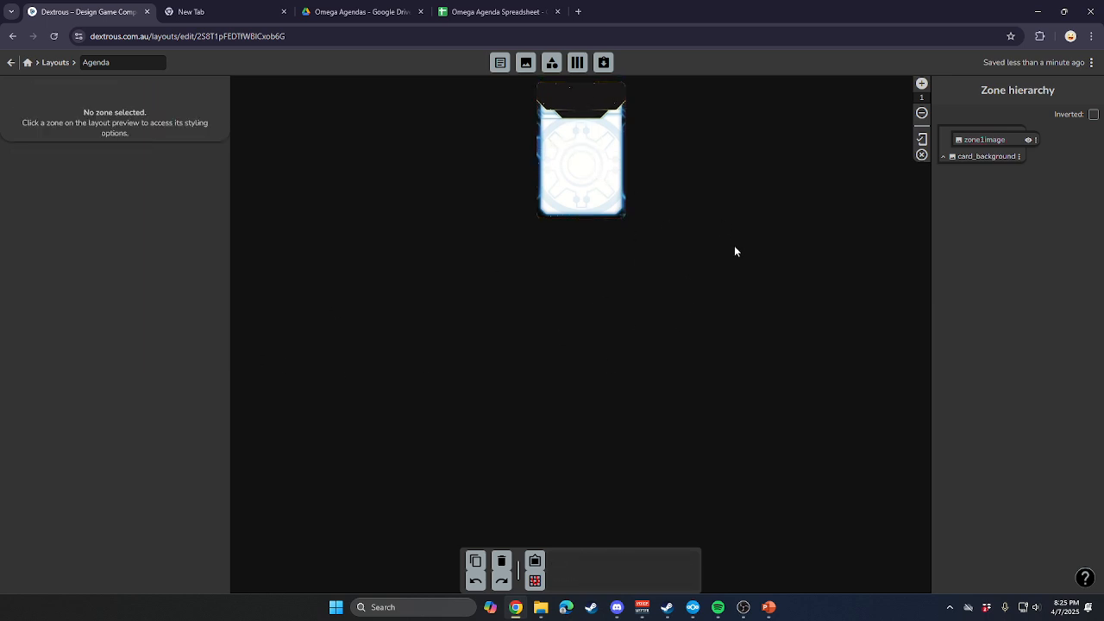
Add a text zone in the card's dark header area, about 144 wide and 35 high.
scroll(702, 216, "up", 5)
scroll(750, 365, "up", 3)
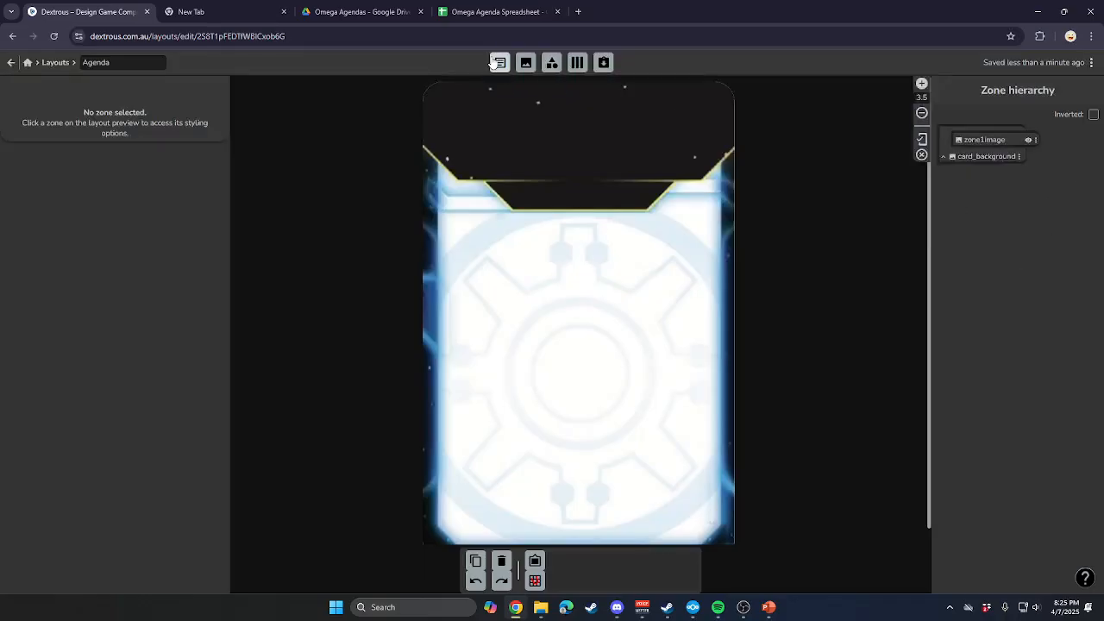
left_click(500, 63)
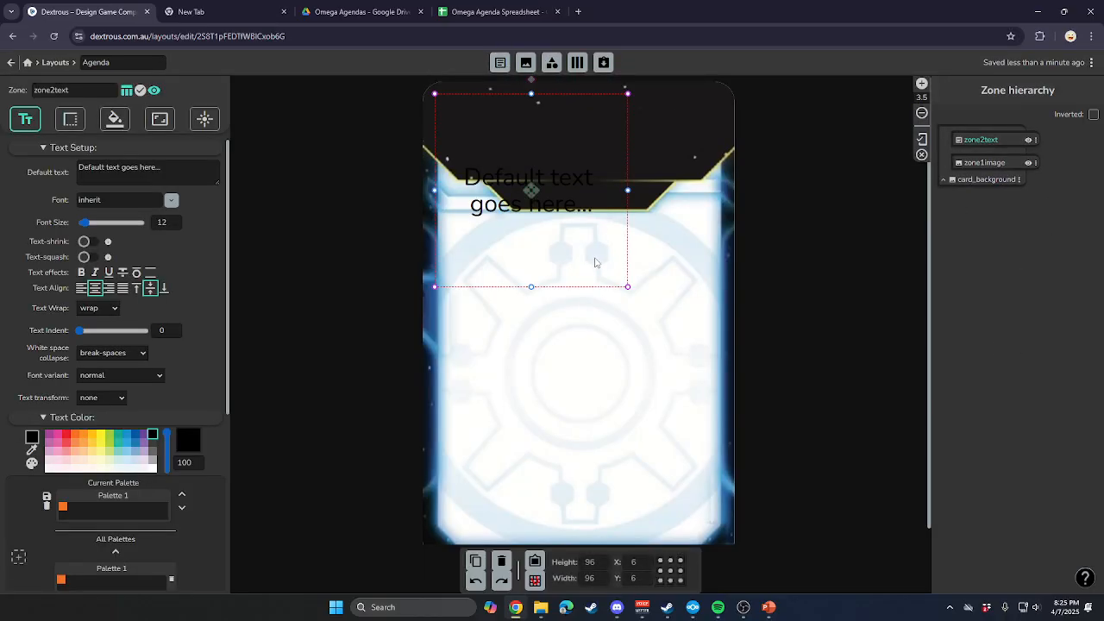
left_click_drag(628, 286, 729, 176)
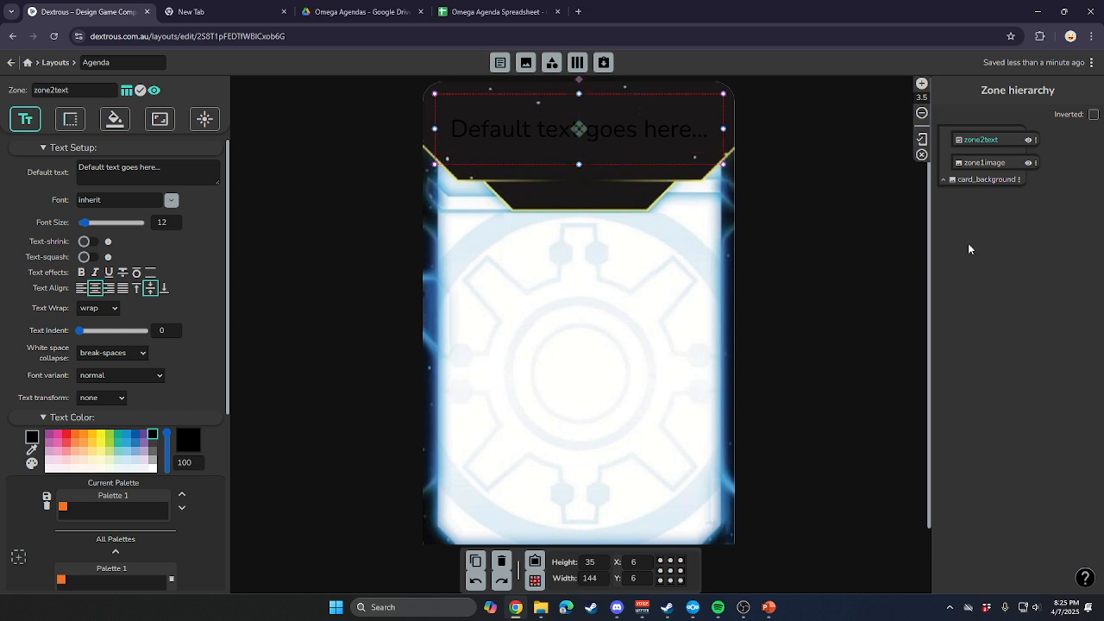
Rename the text zone in the card's dark header from zone2text to Title.
double_click(990, 143)
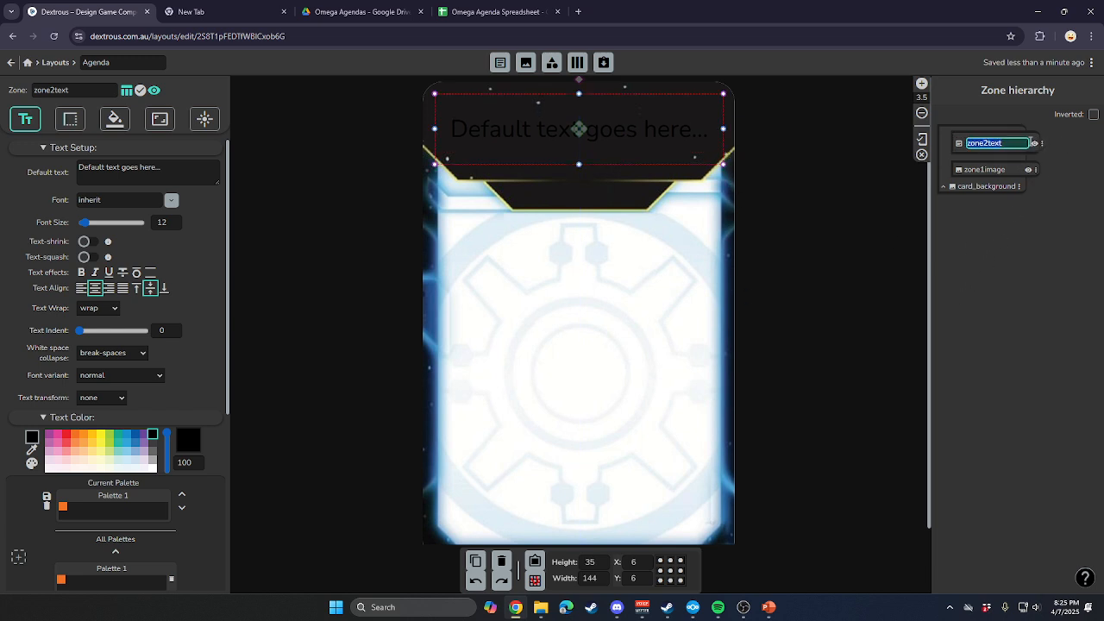
type("Title")
key("Return")
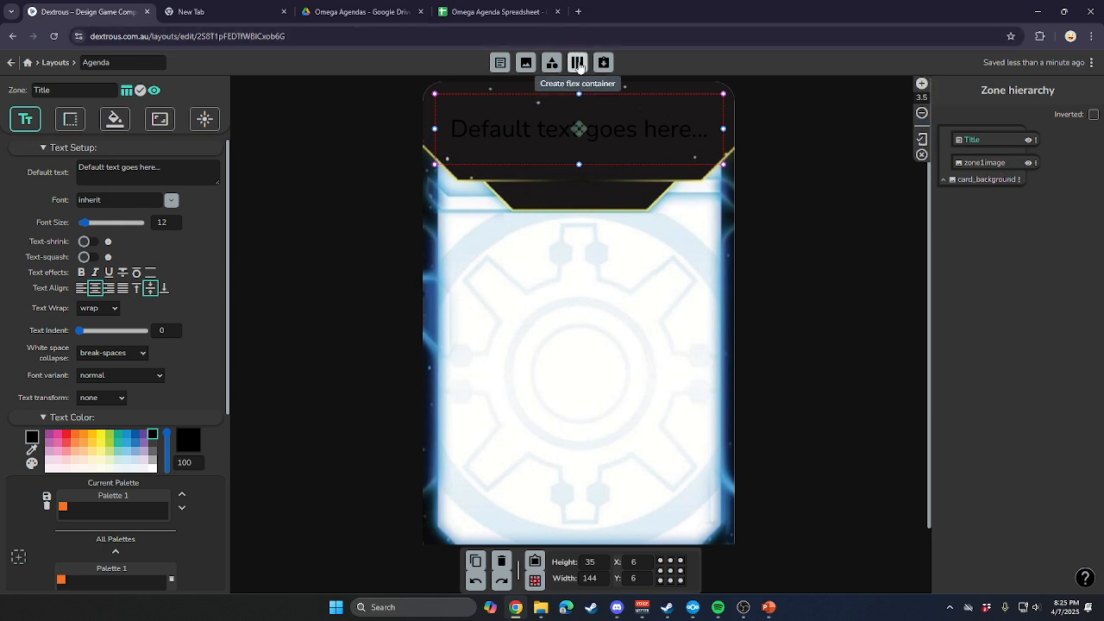
Create another text zone on the card and name it Type.
left_click(500, 62)
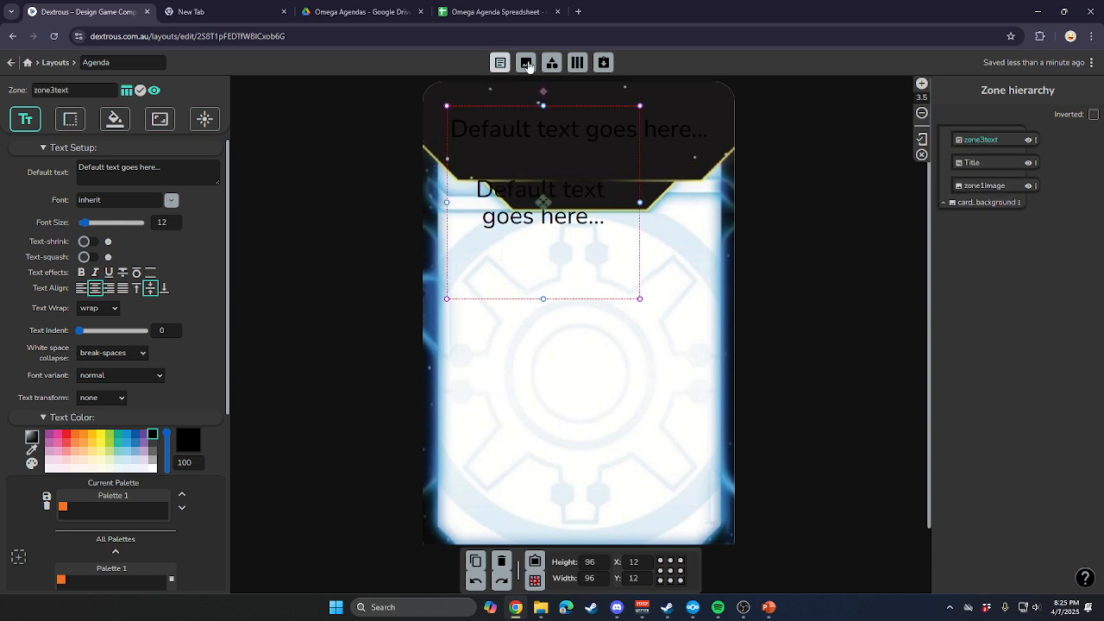
double_click(983, 140)
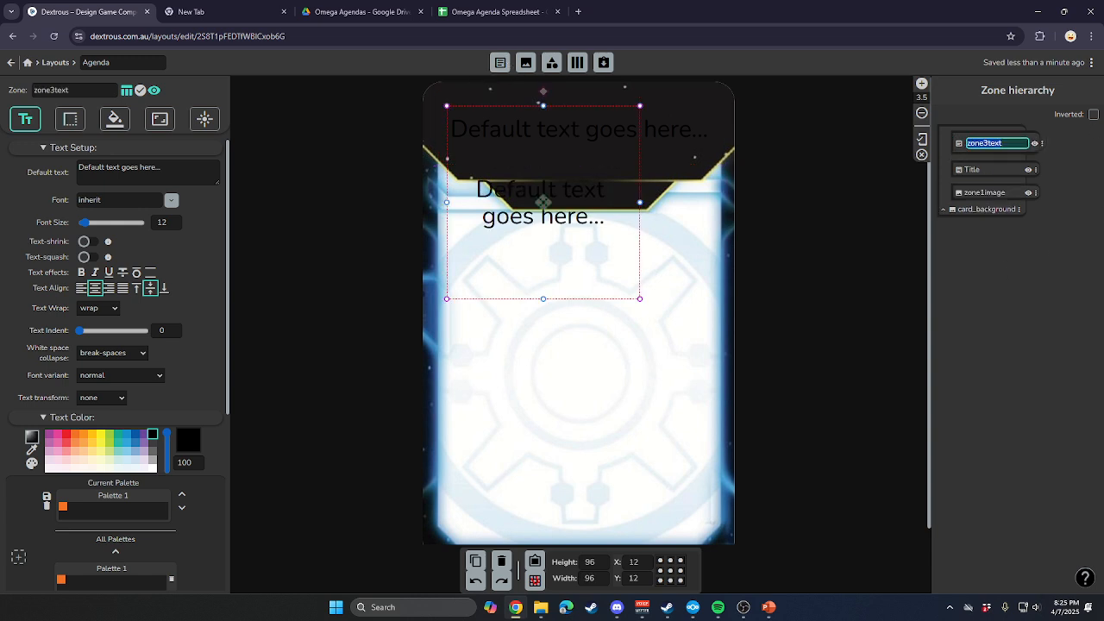
type("Type")
key("Return")
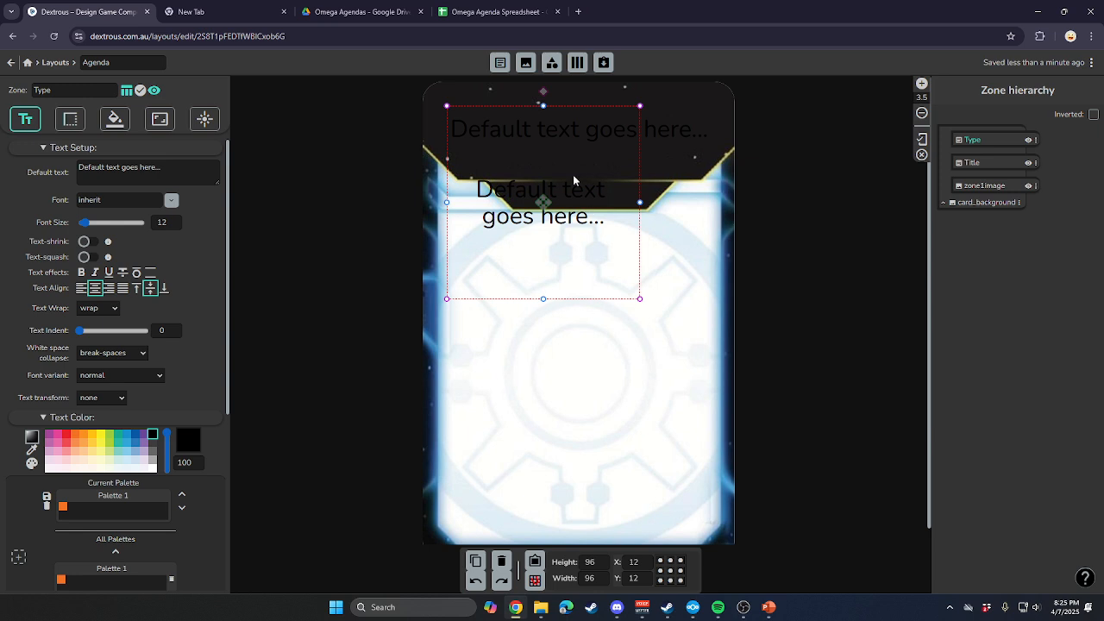
Resize the Type zone to fit the small dark tab below the header, about 72 wide and 18 high.
left_click_drag(544, 103, 611, 171)
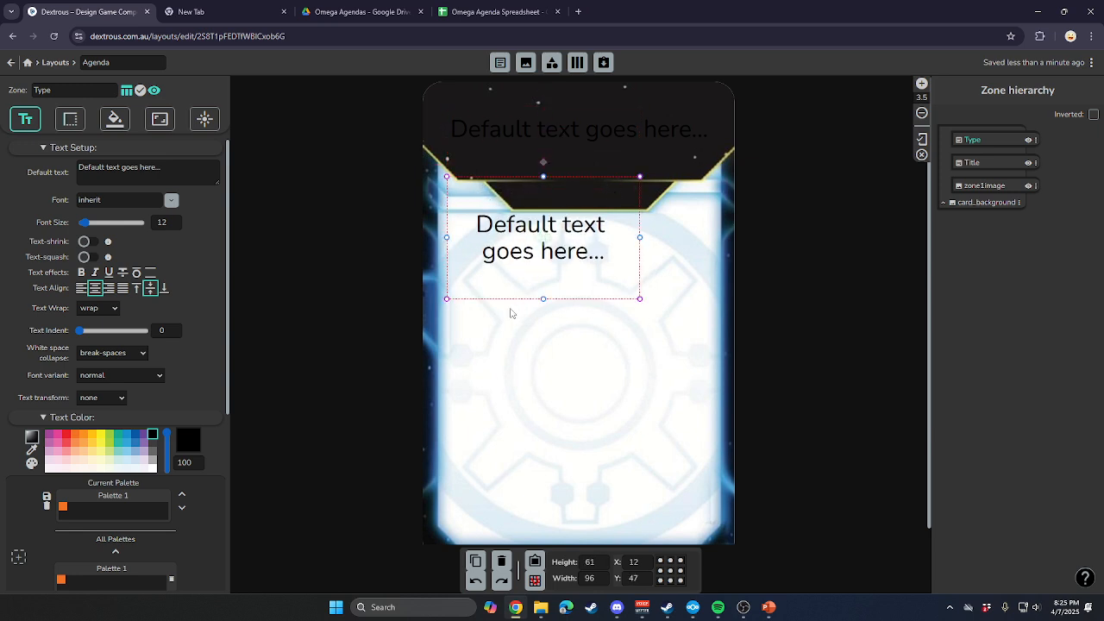
left_click_drag(542, 300, 580, 218)
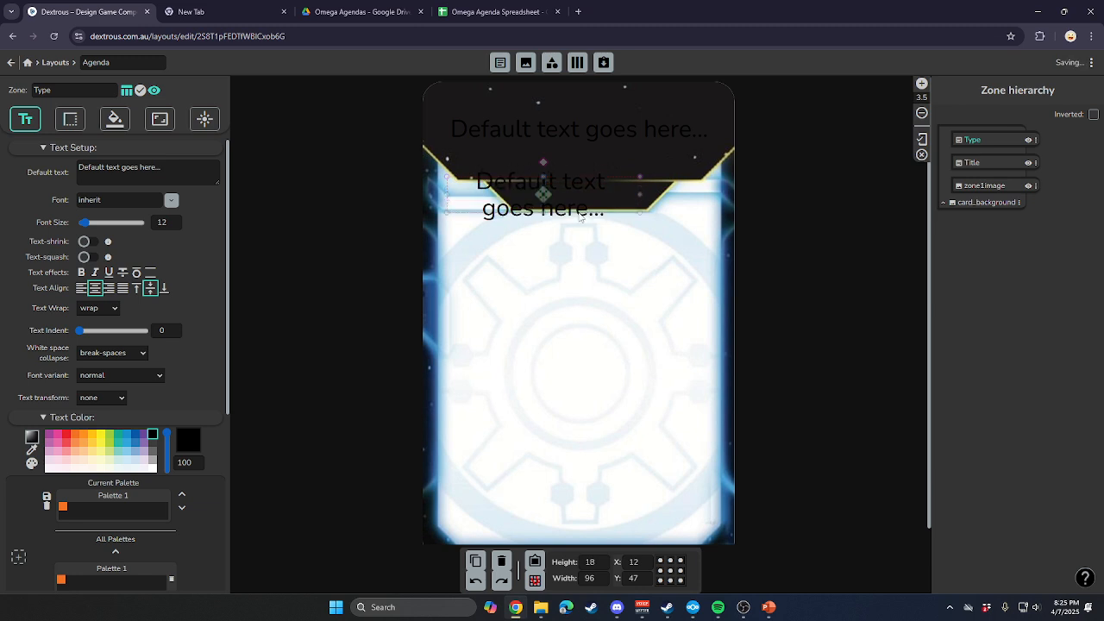
left_click_drag(641, 194, 651, 194)
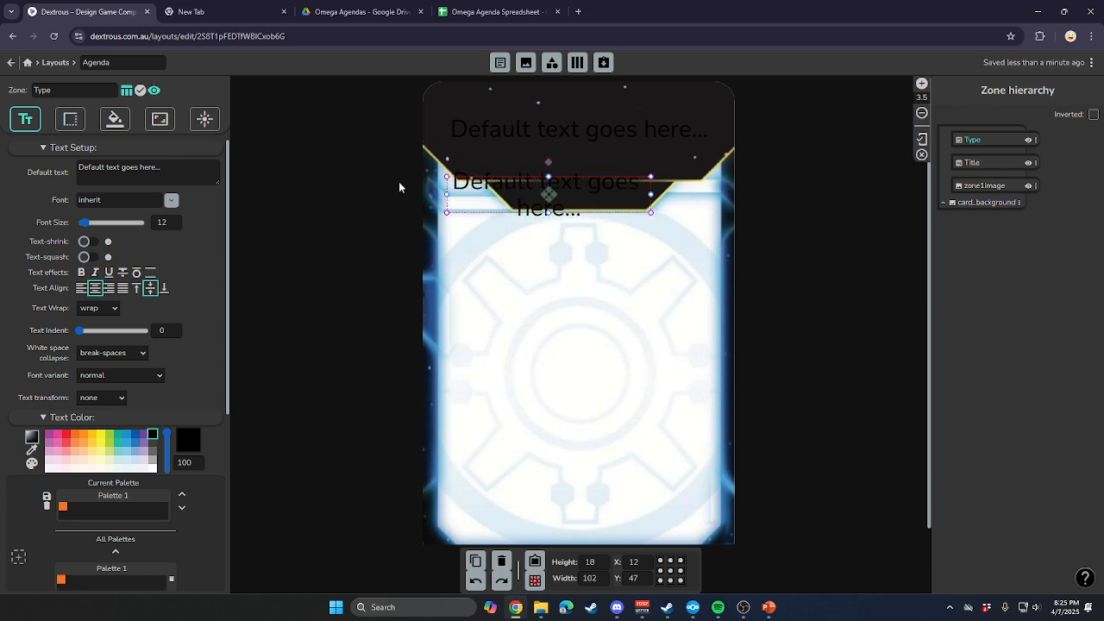
left_click_drag(447, 194, 514, 202)
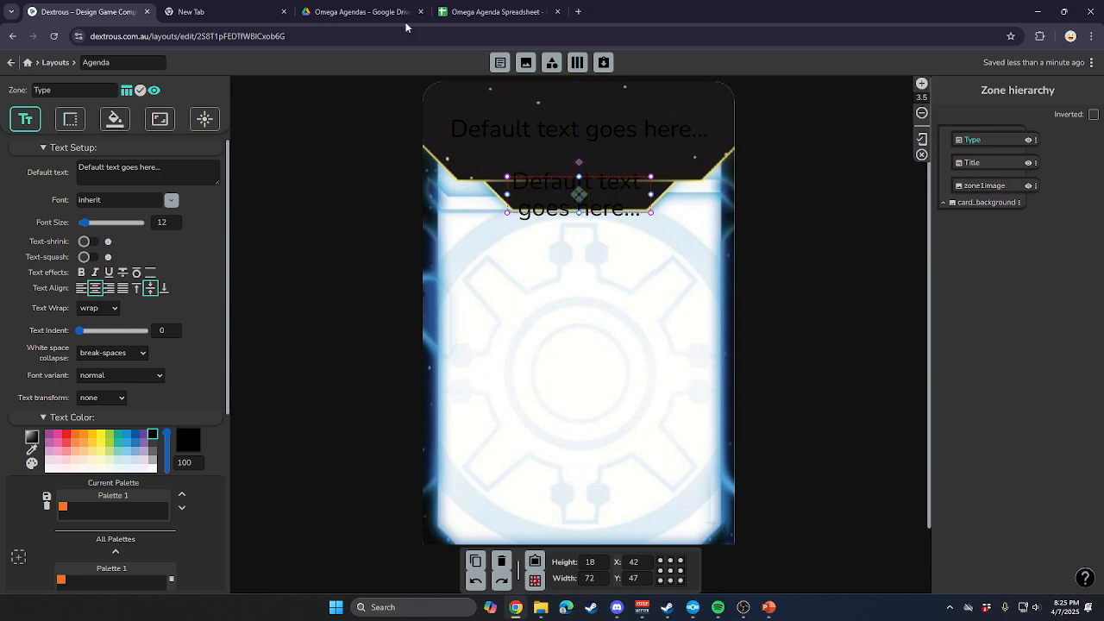
Create a third text zone on the card and name it Body.
left_click(502, 64)
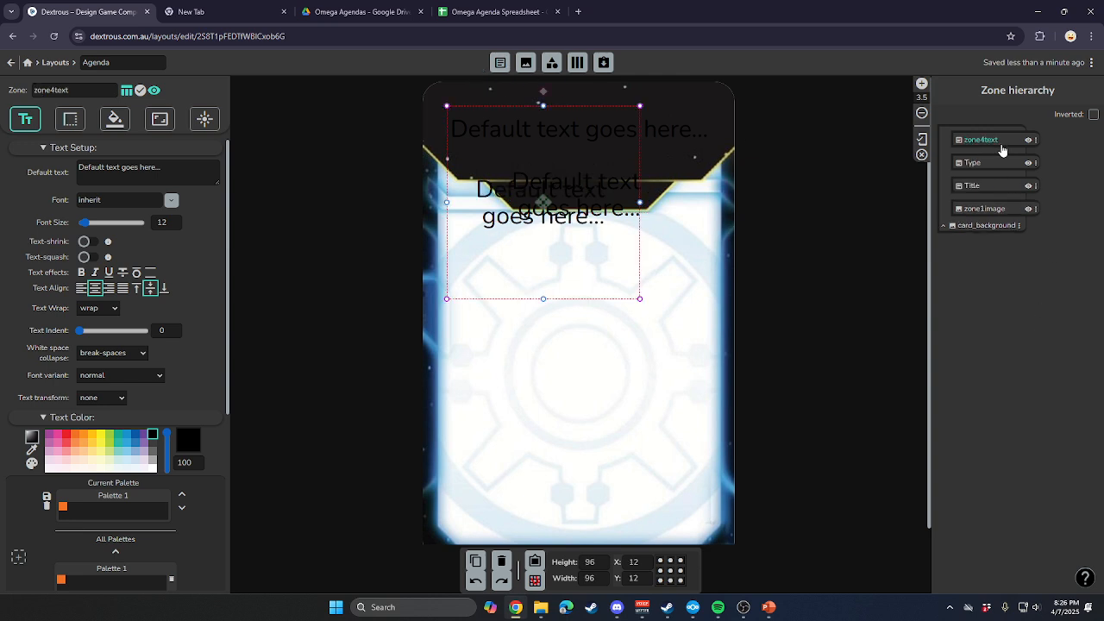
key("shift")
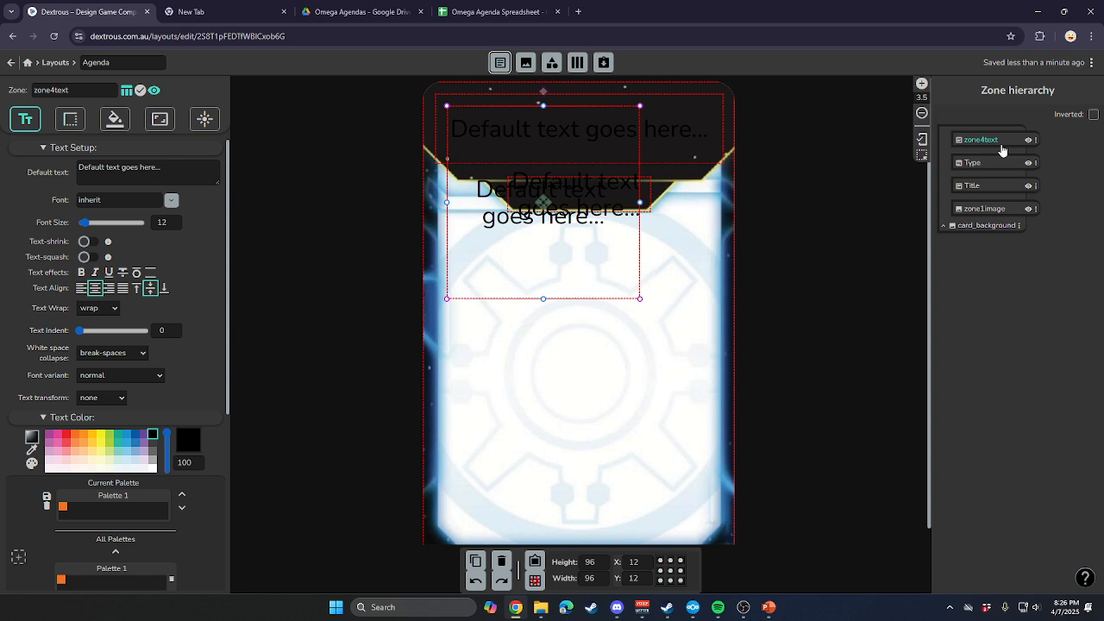
double_click(1007, 141)
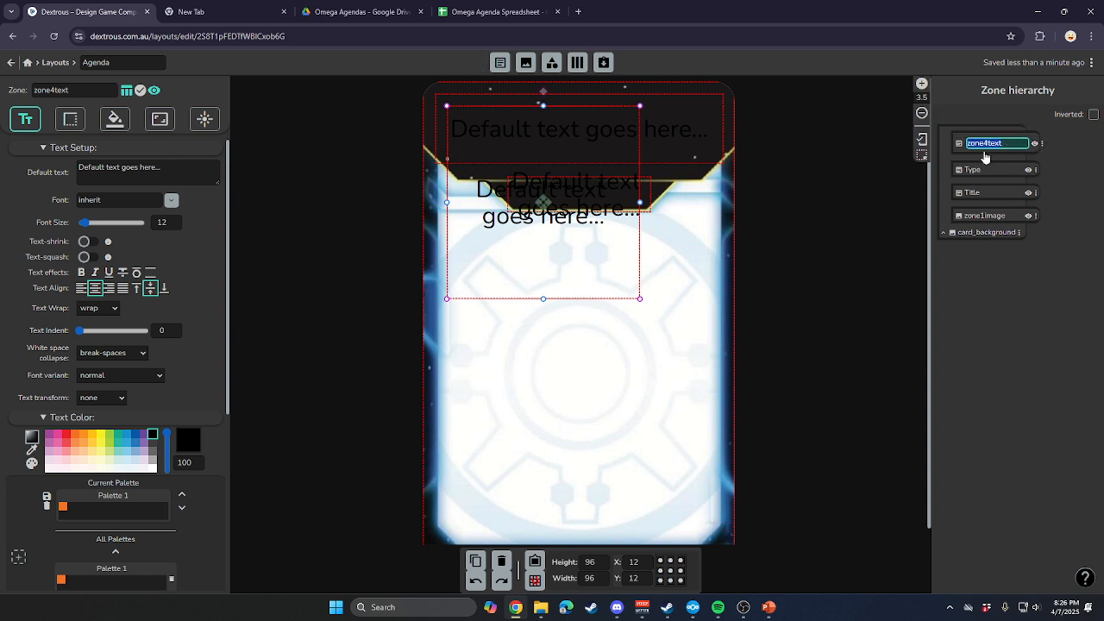
type("Body")
key("Return")
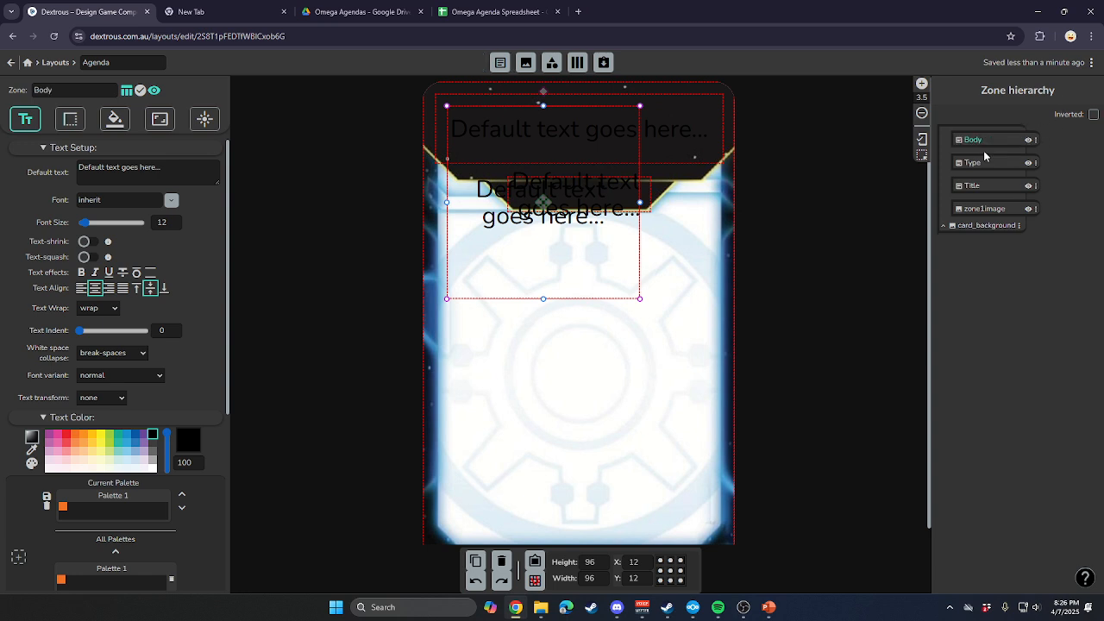
Resize the Body zone to cover the card's white area below the tab, about 131 wide and 150 high.
left_click_drag(542, 104, 593, 226)
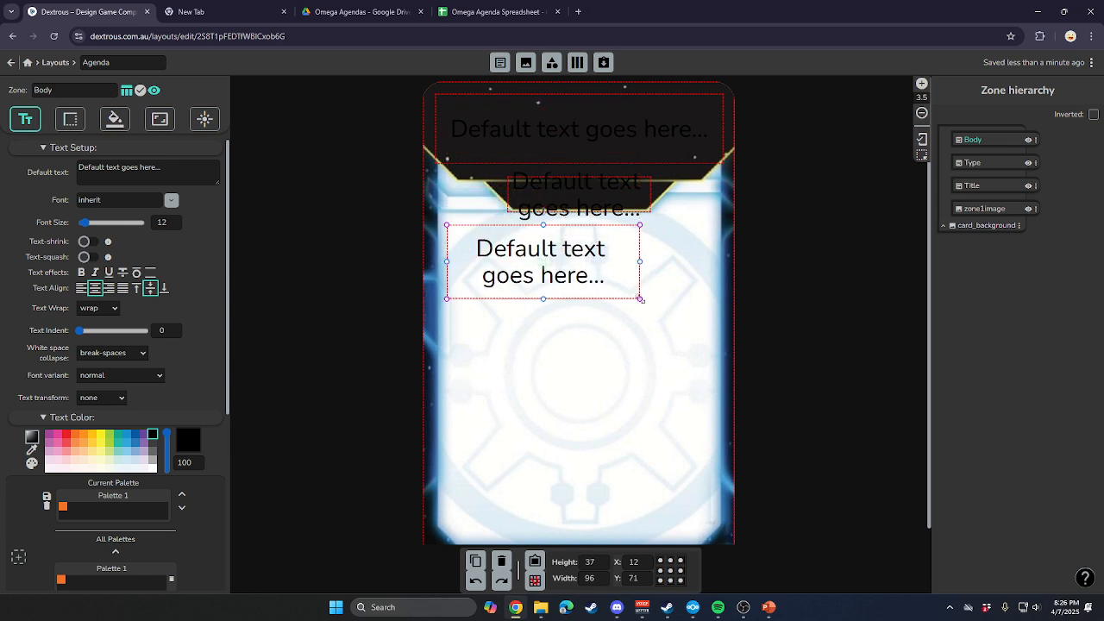
left_click_drag(640, 298, 709, 528)
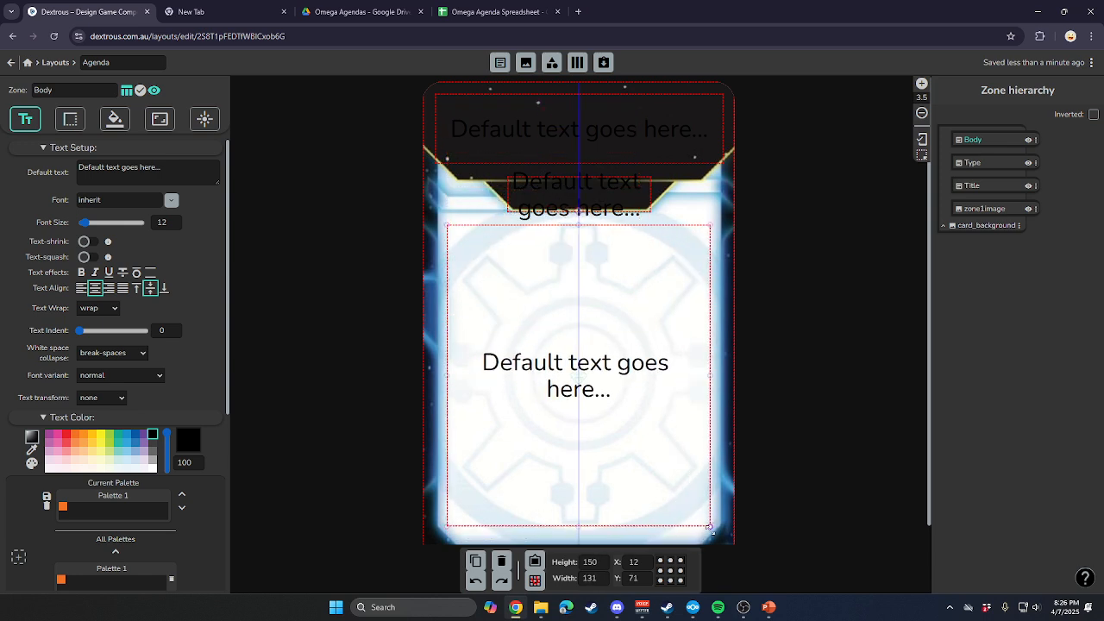
left_click(833, 481)
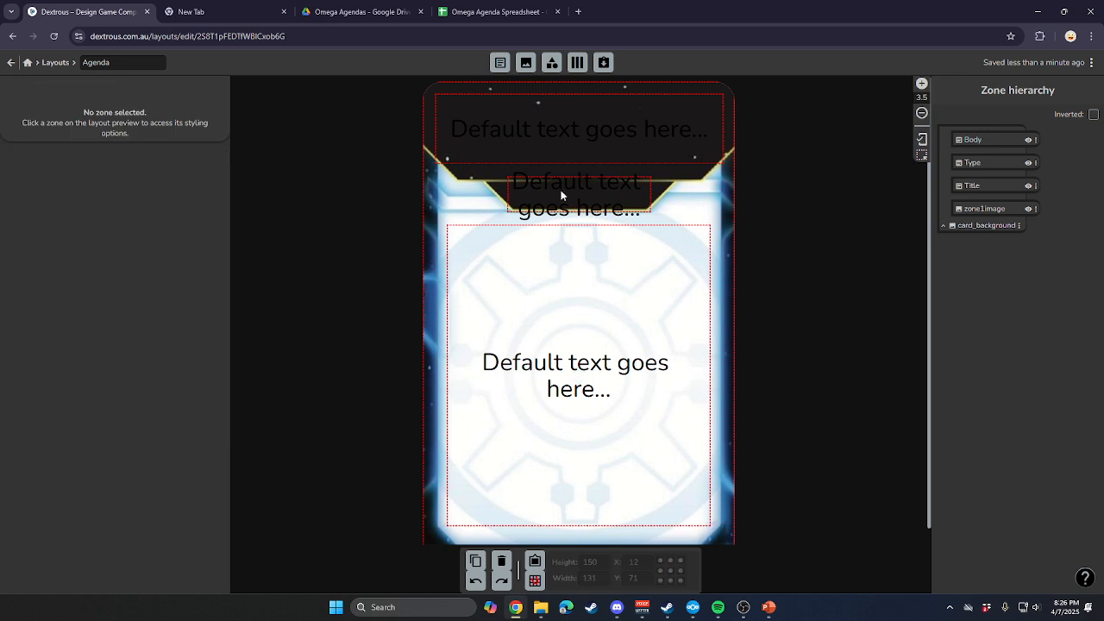
Fine-tune the side edges of the Type and Title zones so they sit centred on the card.
left_click(562, 192)
mouse_move(652, 194)
left_mouse_down()
mouse_move(665, 195)
mouse_move(654, 194)
left_mouse_up()
left_click(647, 127)
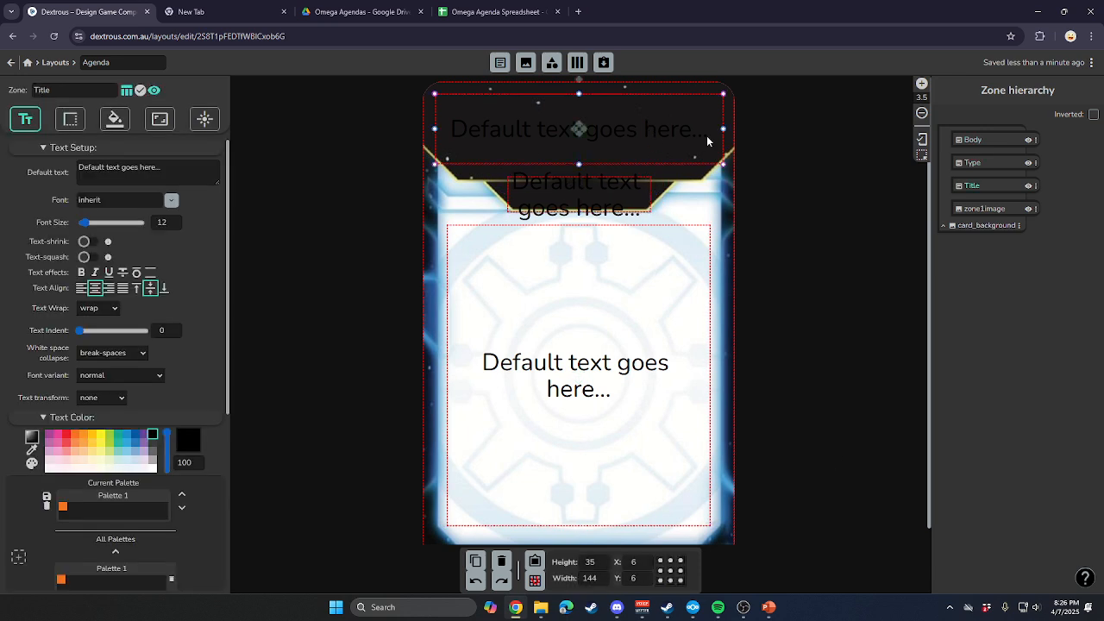
left_click_drag(724, 127, 724, 128)
left_click(880, 312)
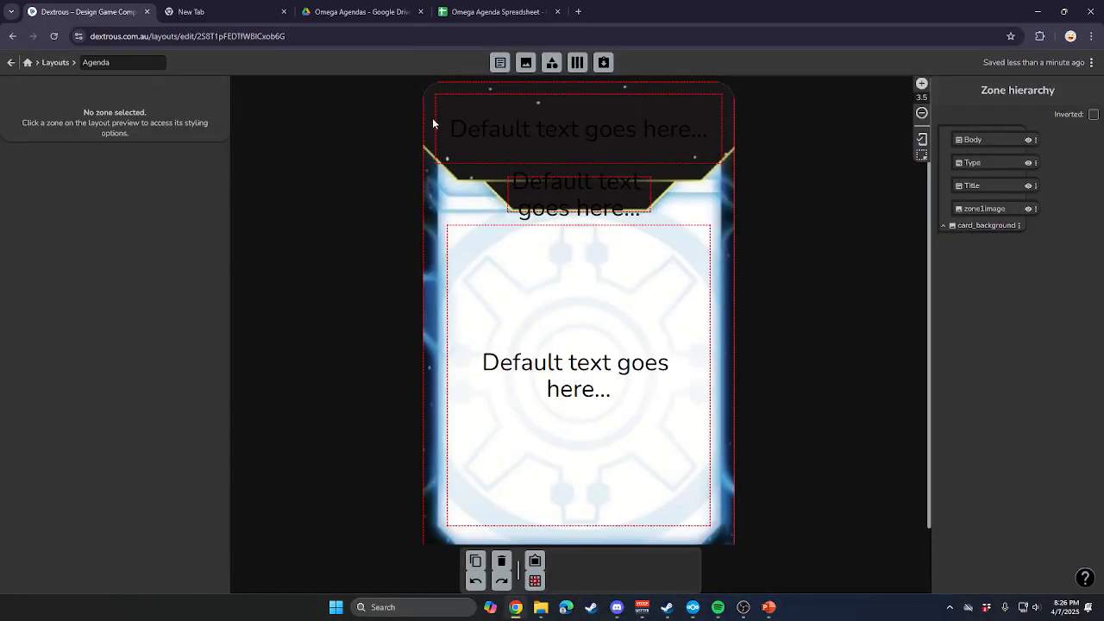
left_click(432, 123)
left_click(440, 141)
left_click_drag(435, 128, 438, 129)
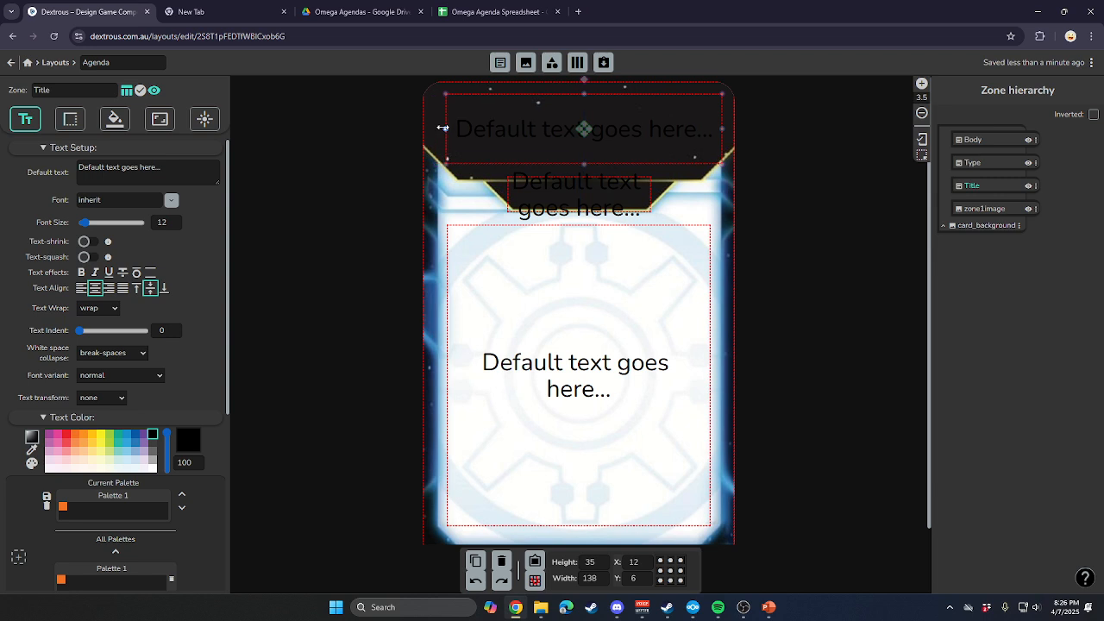
left_click(747, 289)
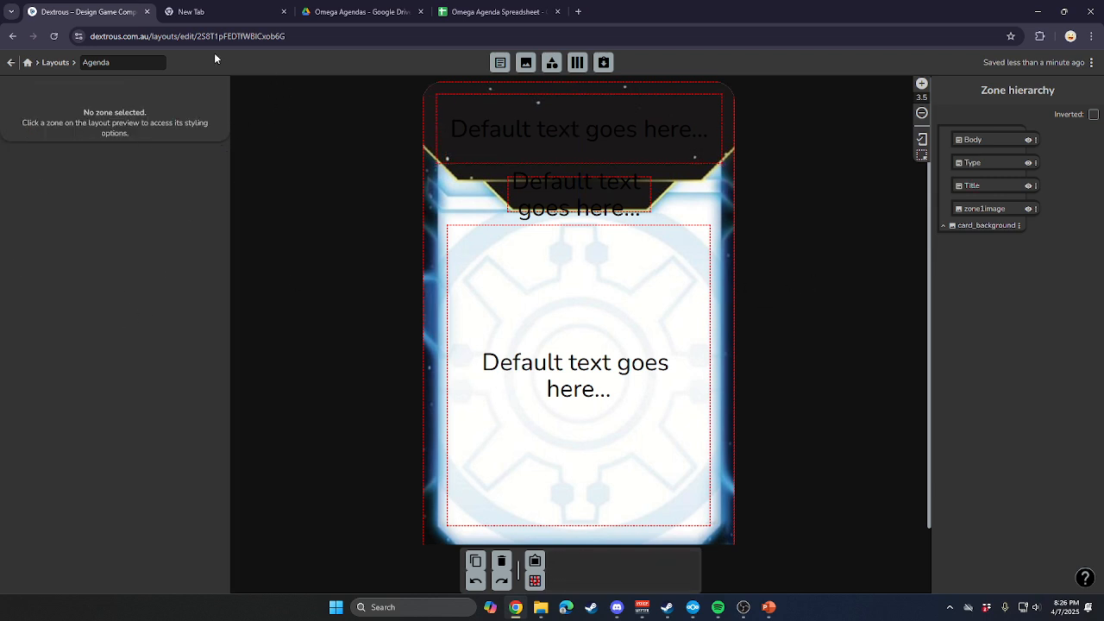
Switch to Google Drive, make a copy of the Omega Agenda Spreadsheet and open that copy.
left_click(358, 11)
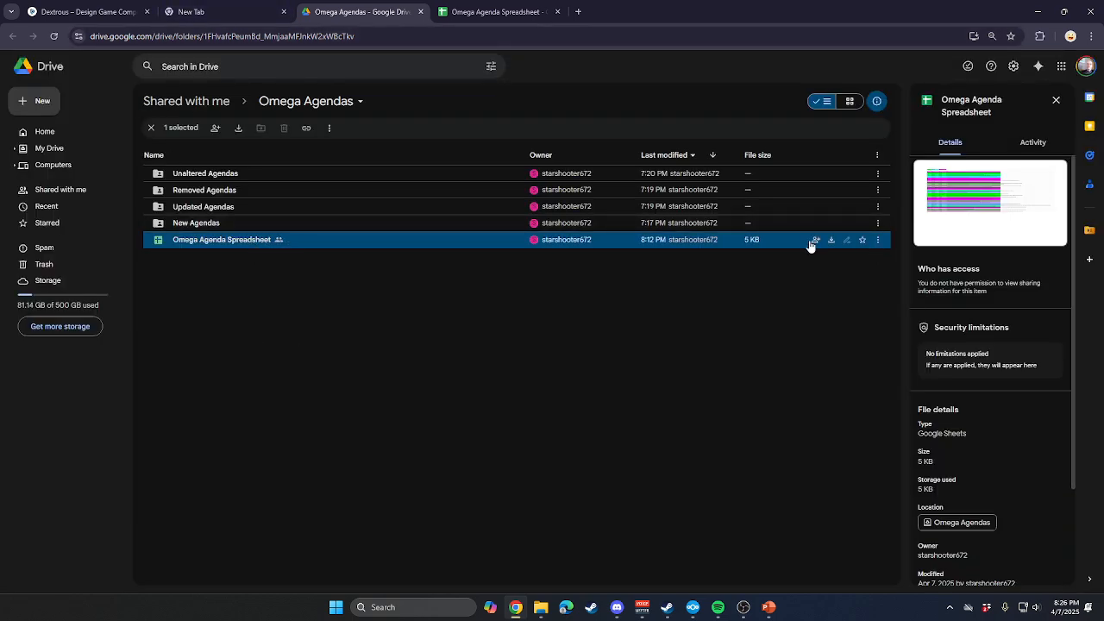
left_click(877, 240)
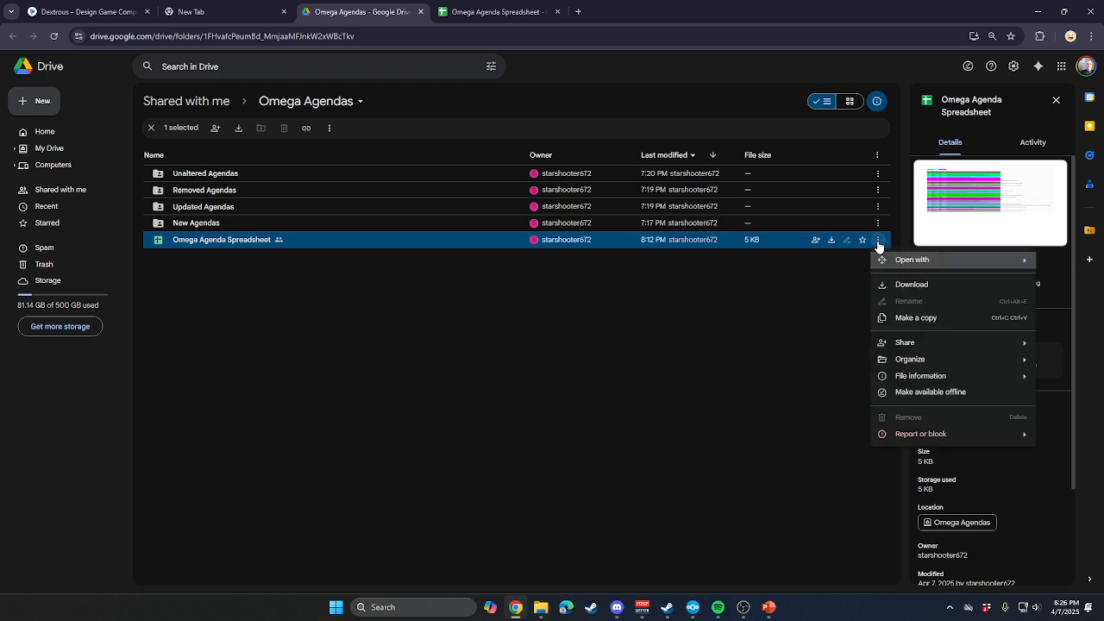
left_click(957, 326)
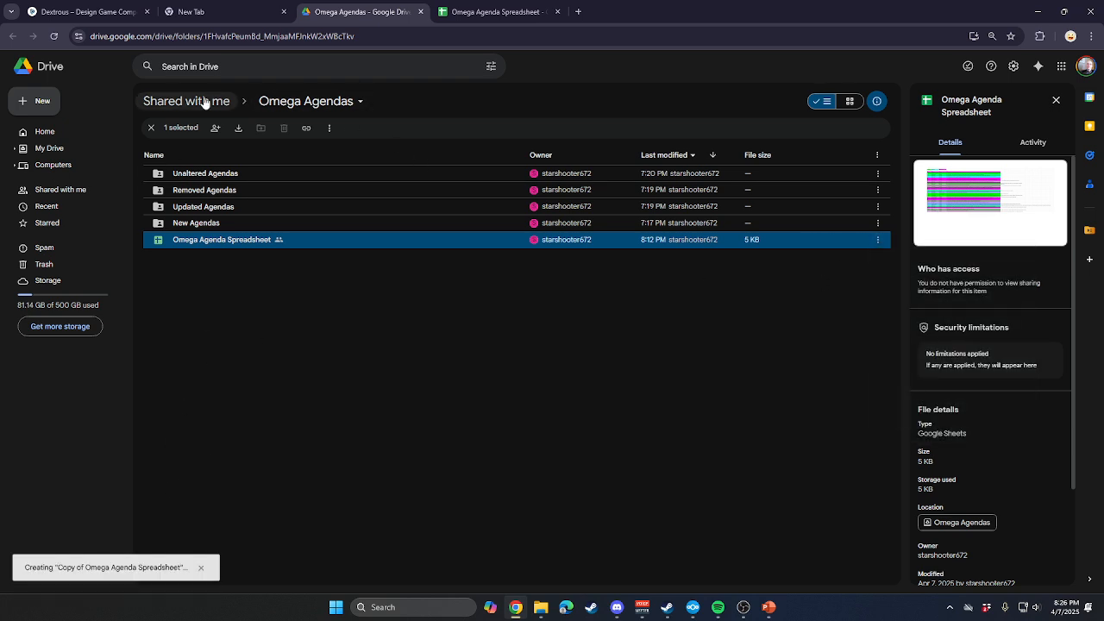
left_click(43, 133)
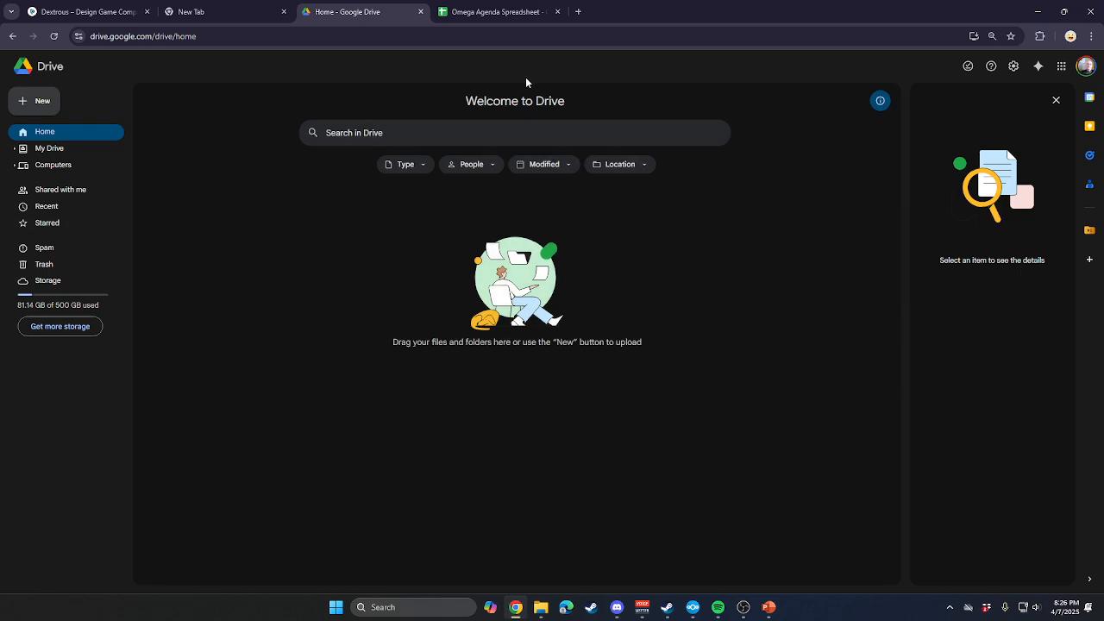
left_click(357, 132)
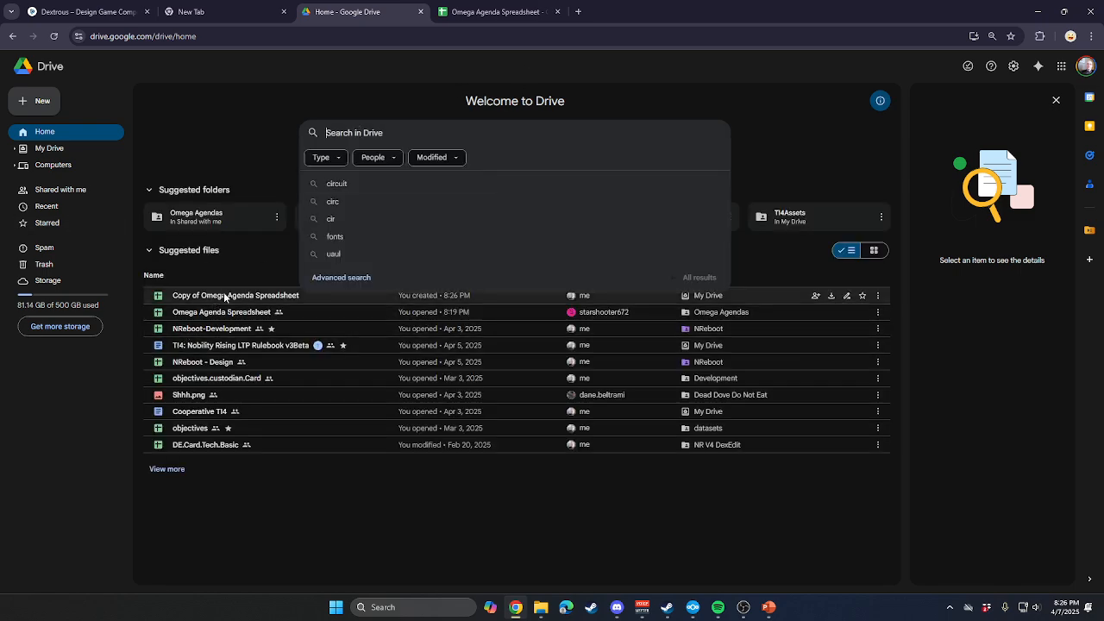
double_click(226, 295)
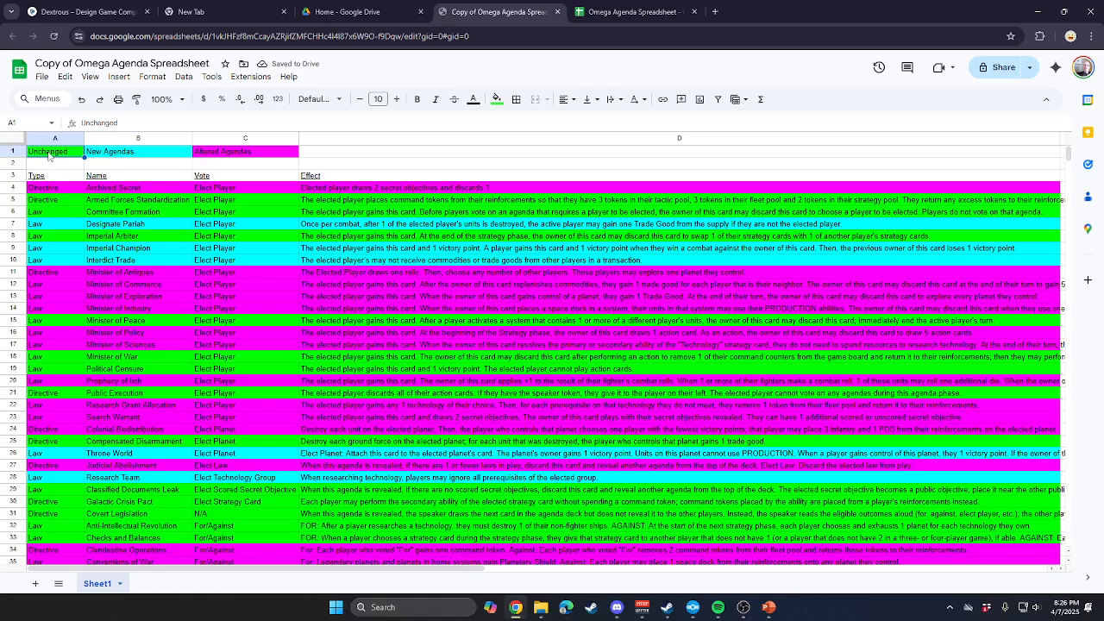
Delete the colour legend row and the blank row above the column headers in the copied spreadsheet.
left_click(8, 175)
left_click(141, 178)
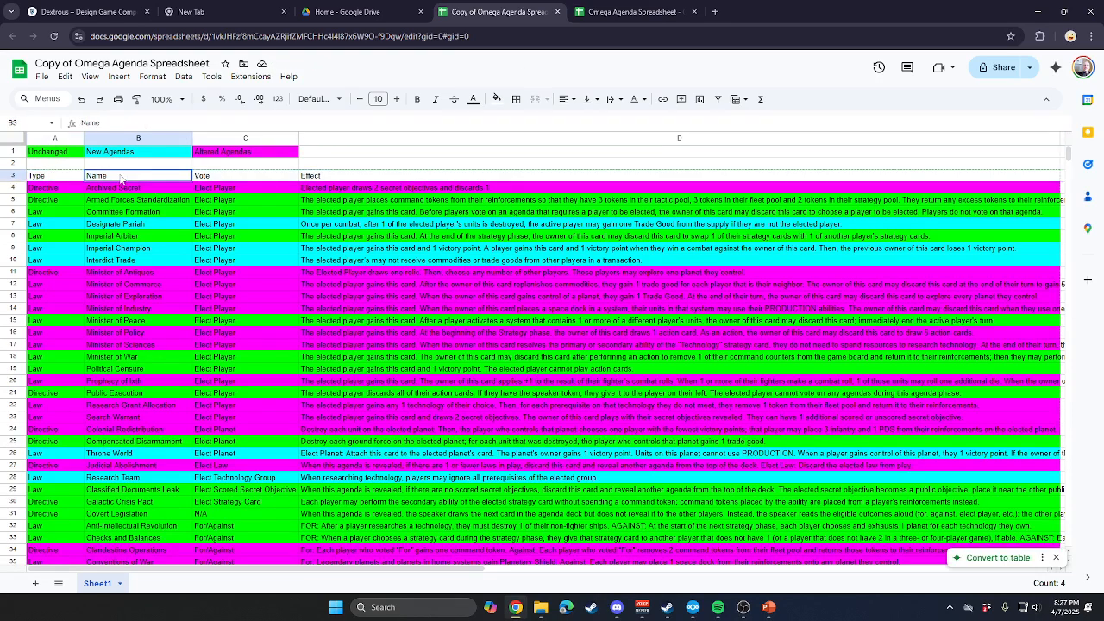
left_click(10, 163)
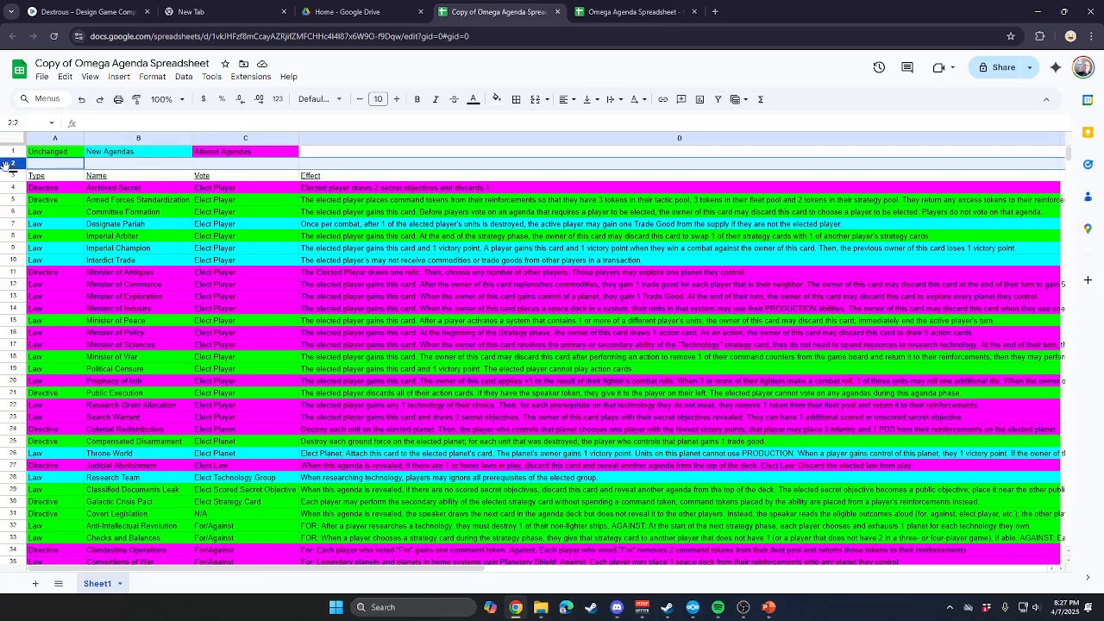
left_click_drag(7, 165, 12, 150)
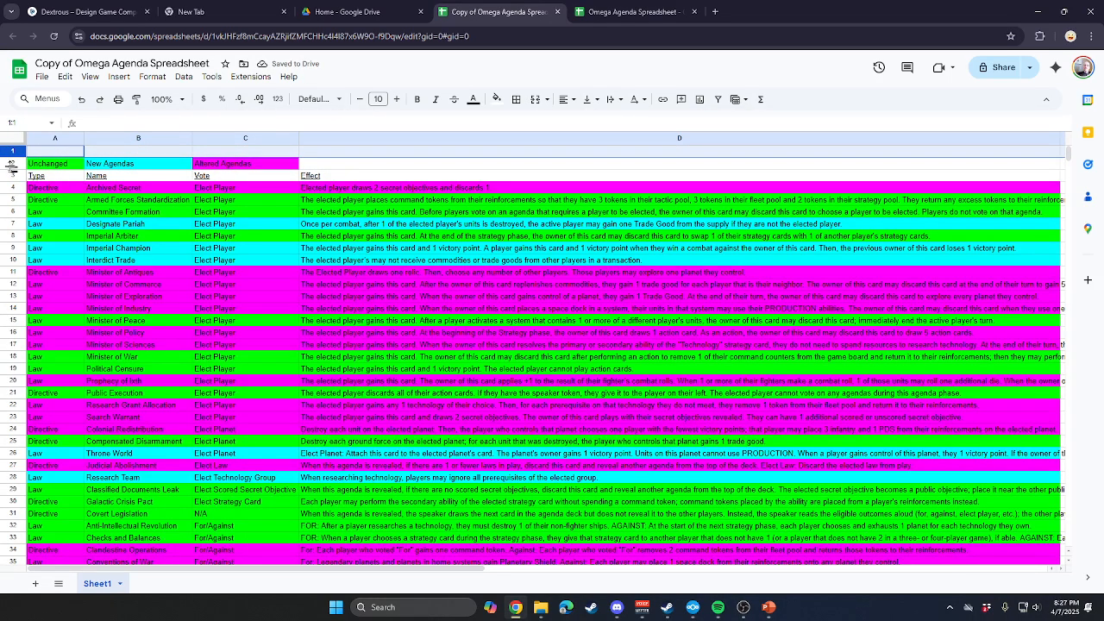
left_click(10, 166, "shift")
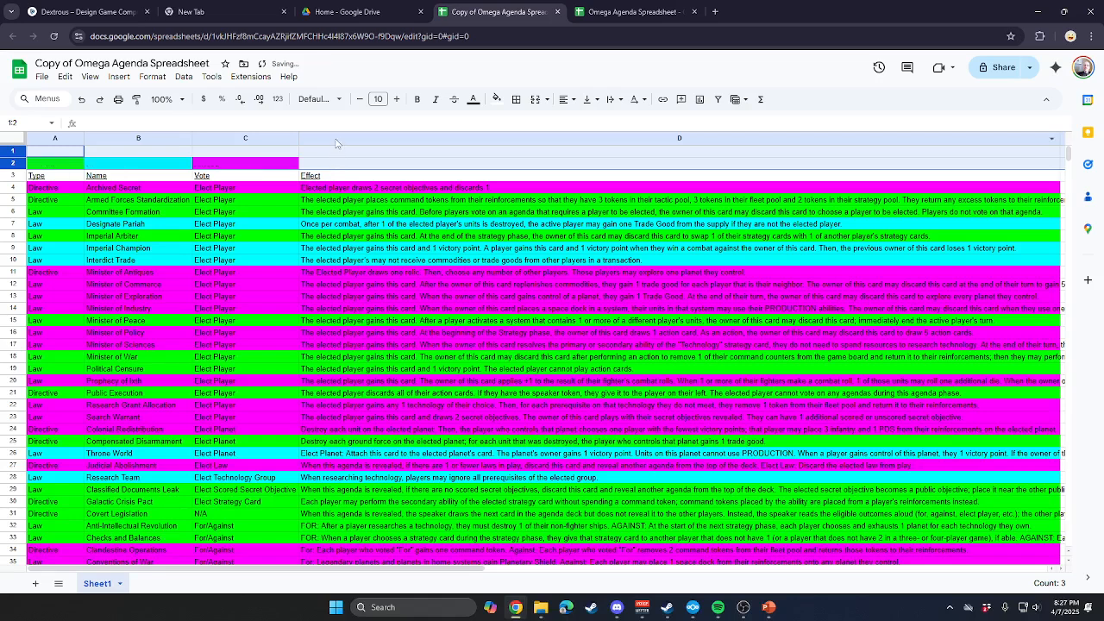
right_click(8, 156)
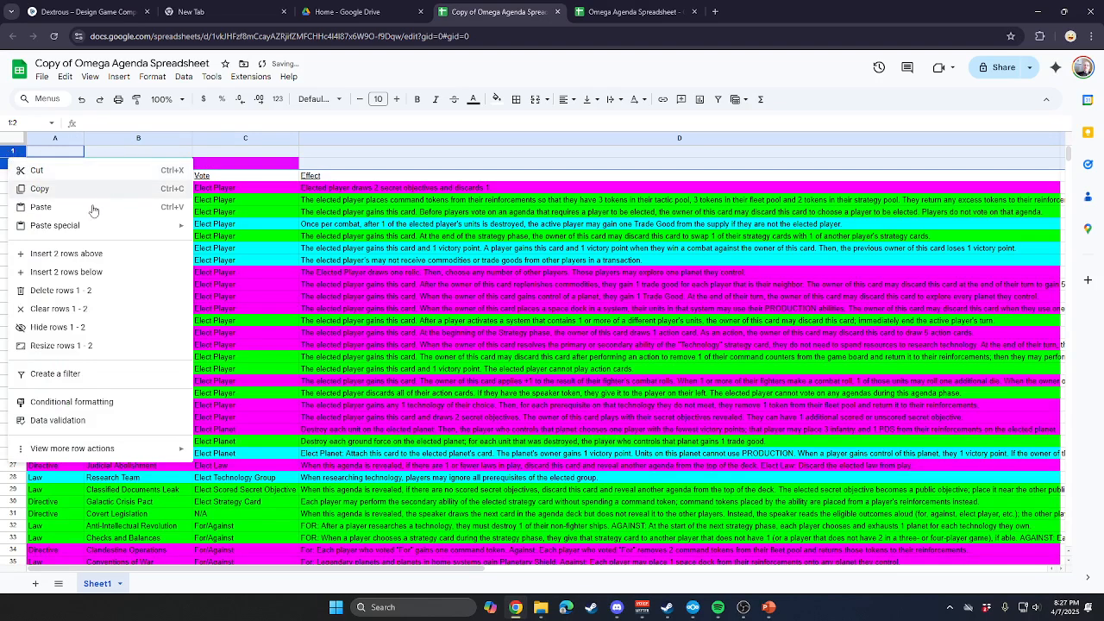
left_click(61, 290)
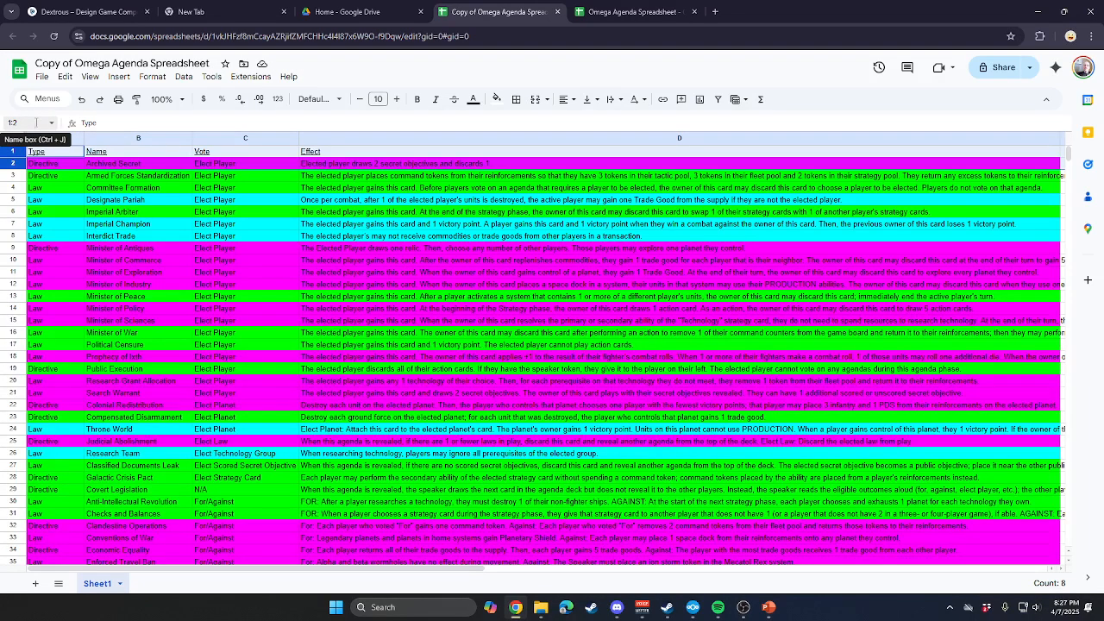
Enter Type as the header in A1 and rename the Name header in B1 to Title.
left_click(54, 152)
type("T")
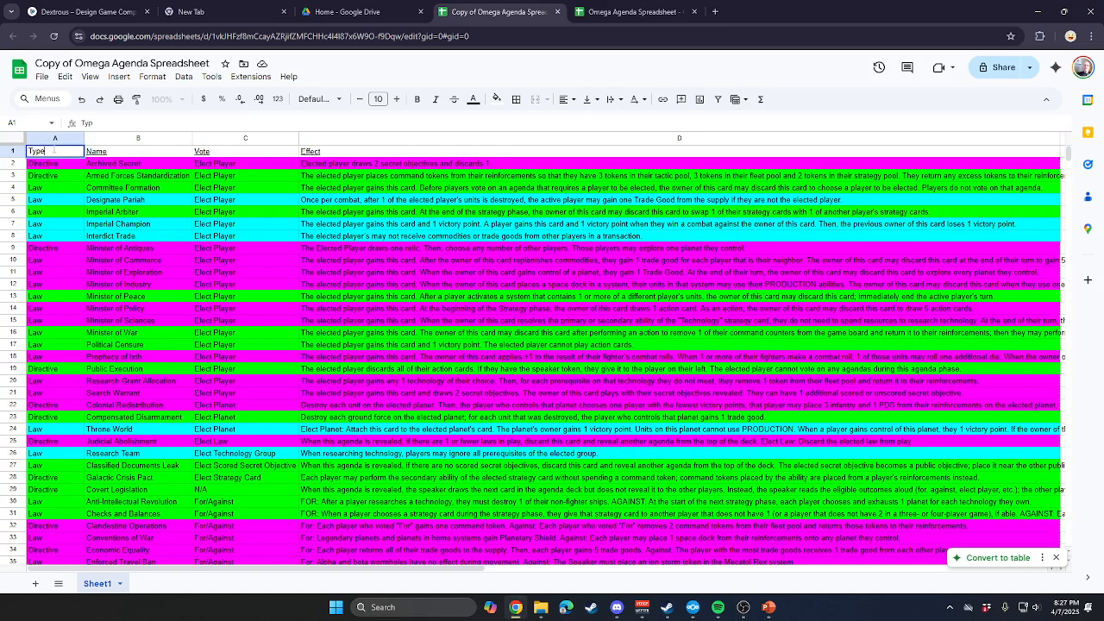
key("Tab")
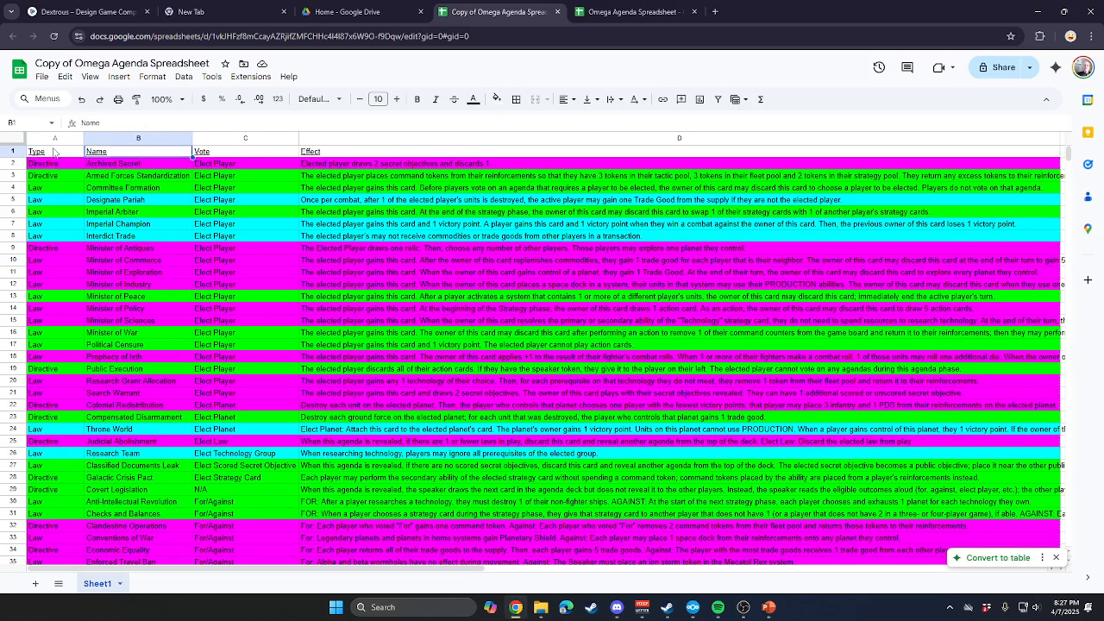
type("Title")
key("Return")
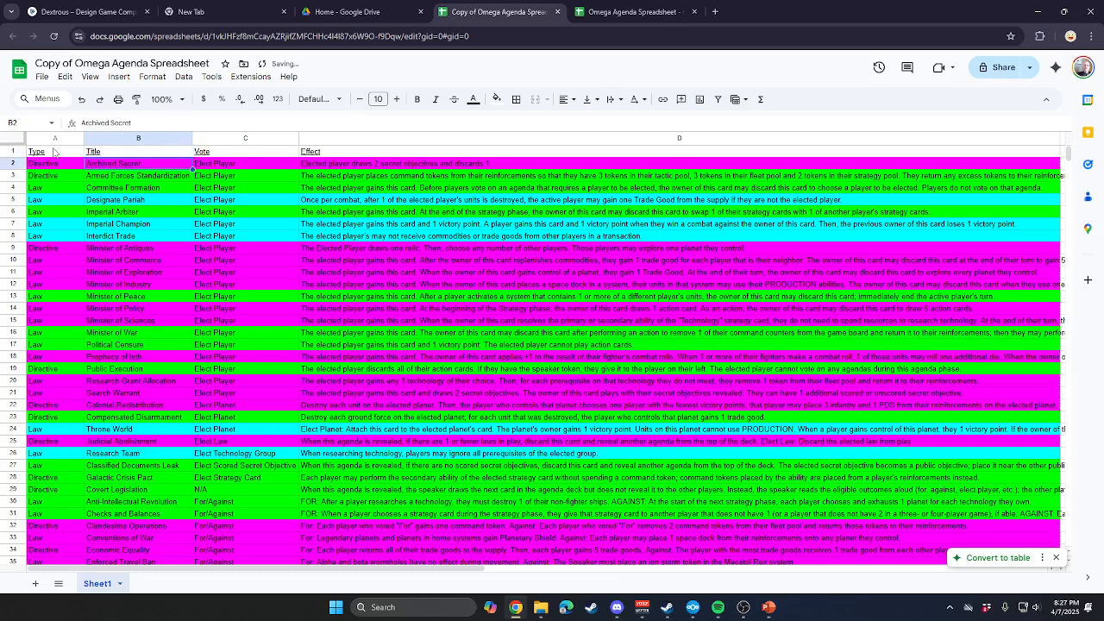
Rename the Effect header in D1 to Body and remove the underline from the header row.
key("Up")
key("Right")
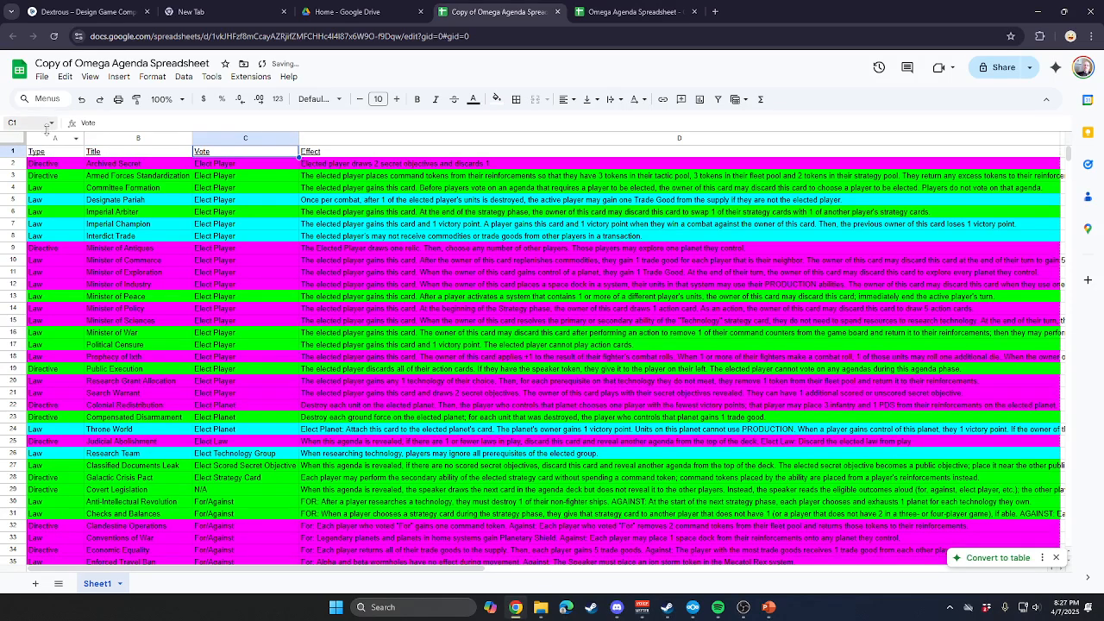
left_click(316, 154)
type("Body")
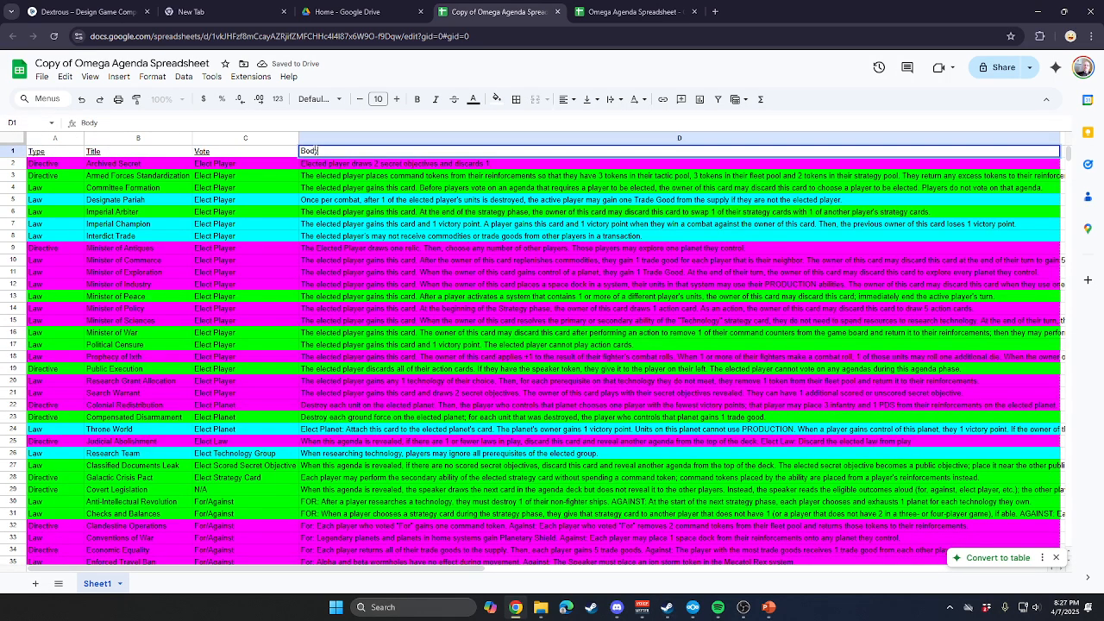
key("Return")
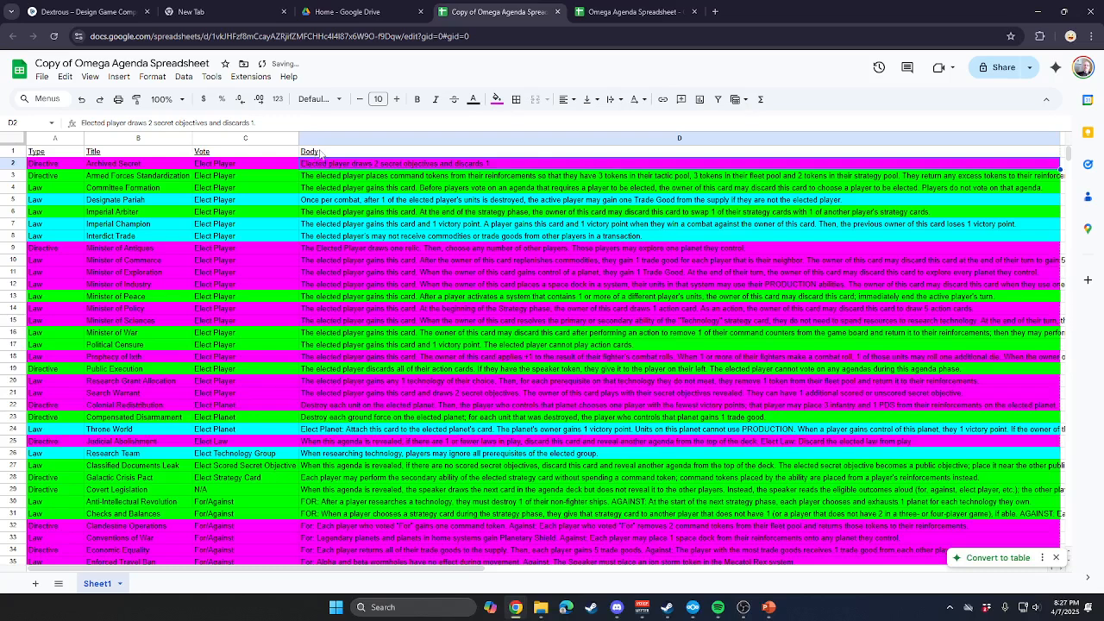
left_click(16, 151)
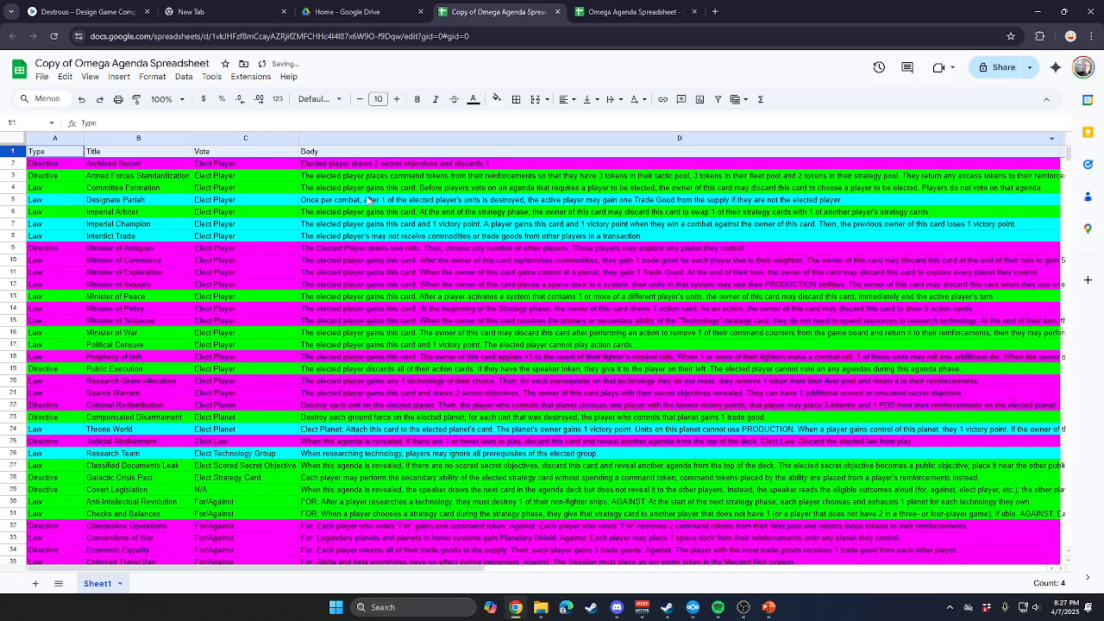
left_click(235, 152)
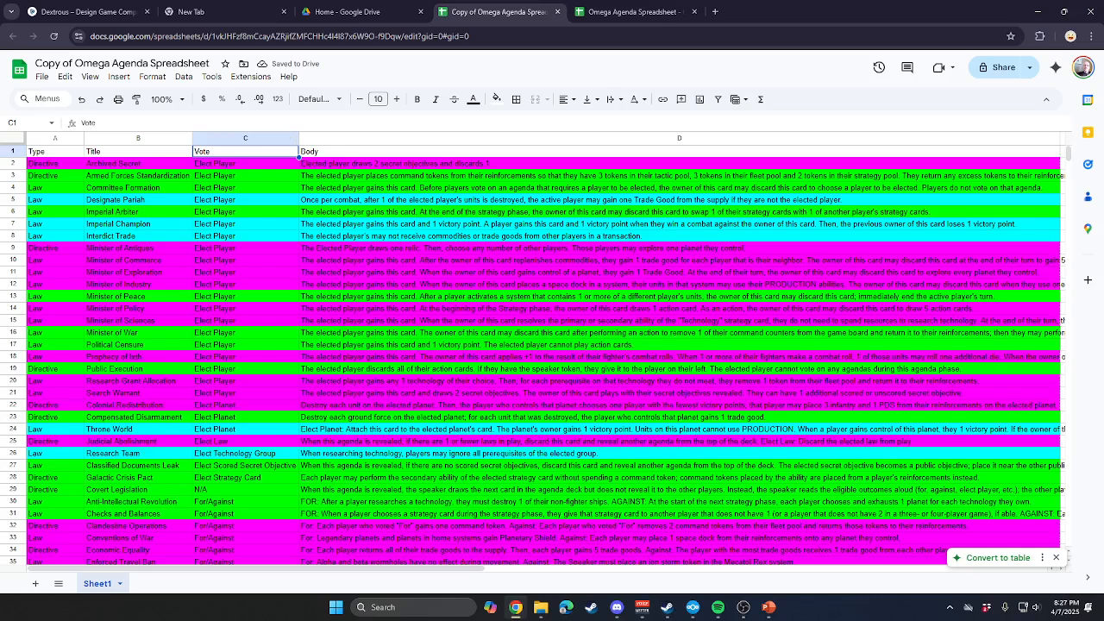
Switch back to the Dextrous layout and lower the Body zone's upper edge to about Y 89, leaving it about 132 high.
left_click(655, 12)
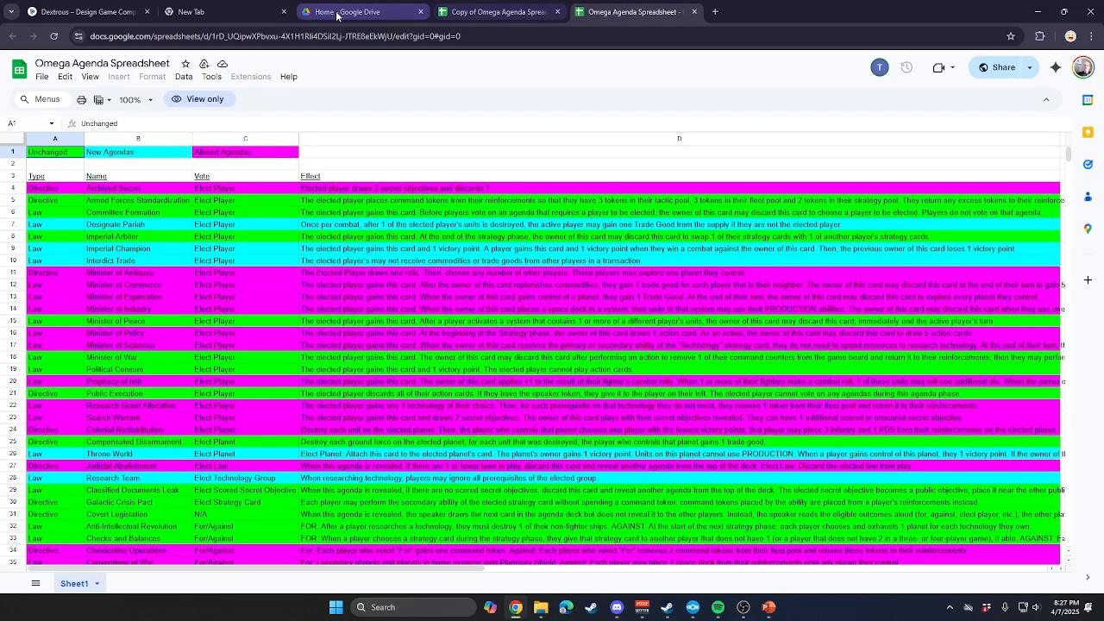
left_click(86, 12)
left_click(592, 241)
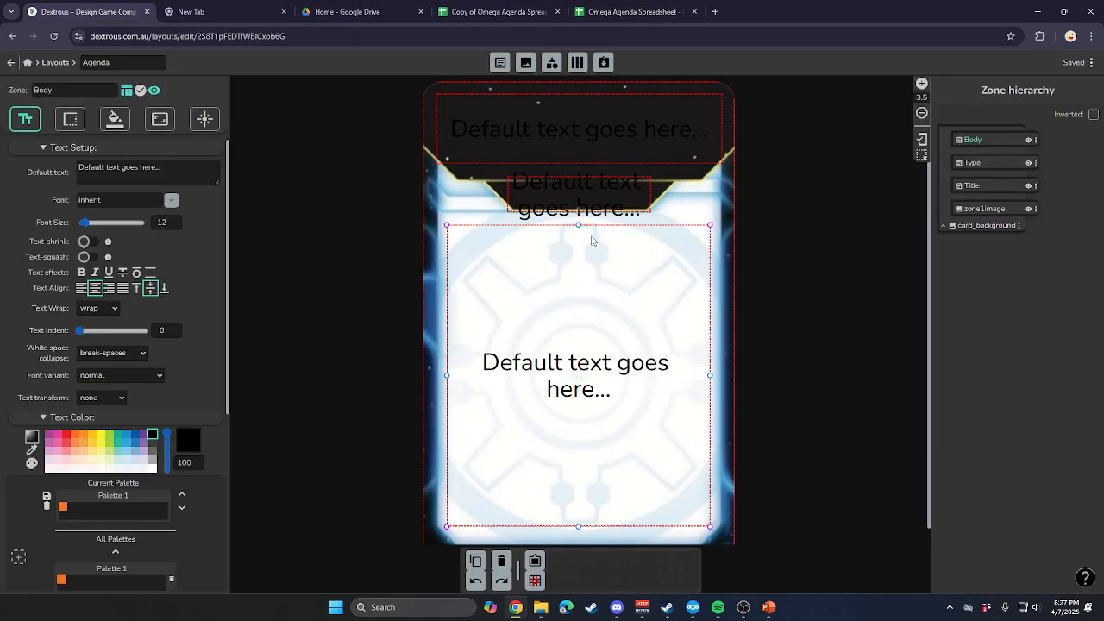
left_click_drag(578, 226, 587, 265)
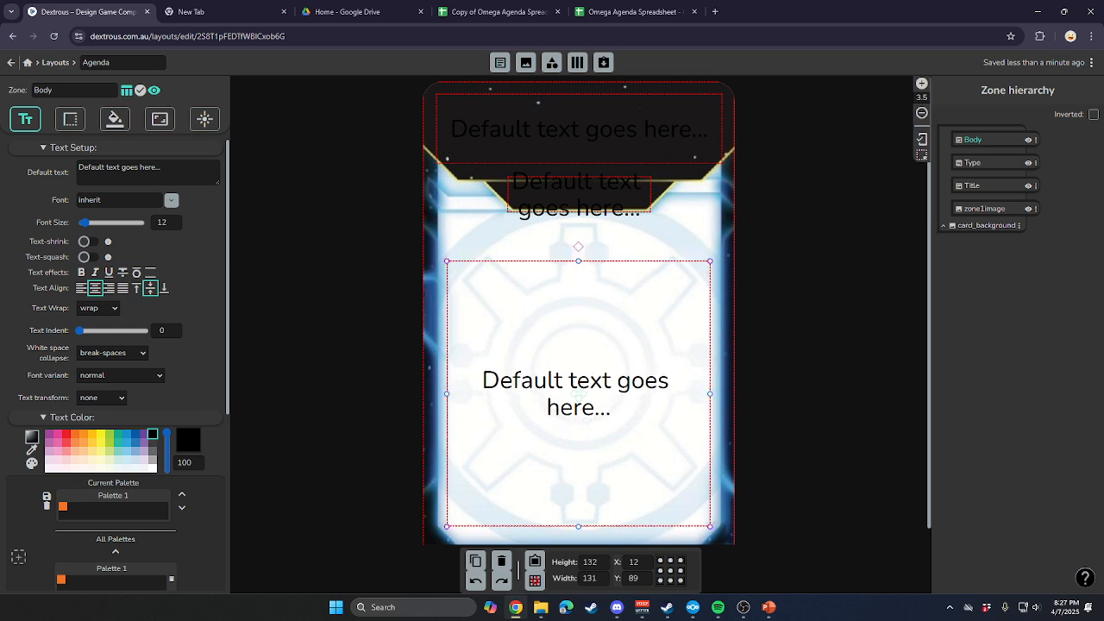
Add a text zone about 18 high directly above the Body zone, starting at about Y 71 and matching its width.
left_click(500, 62)
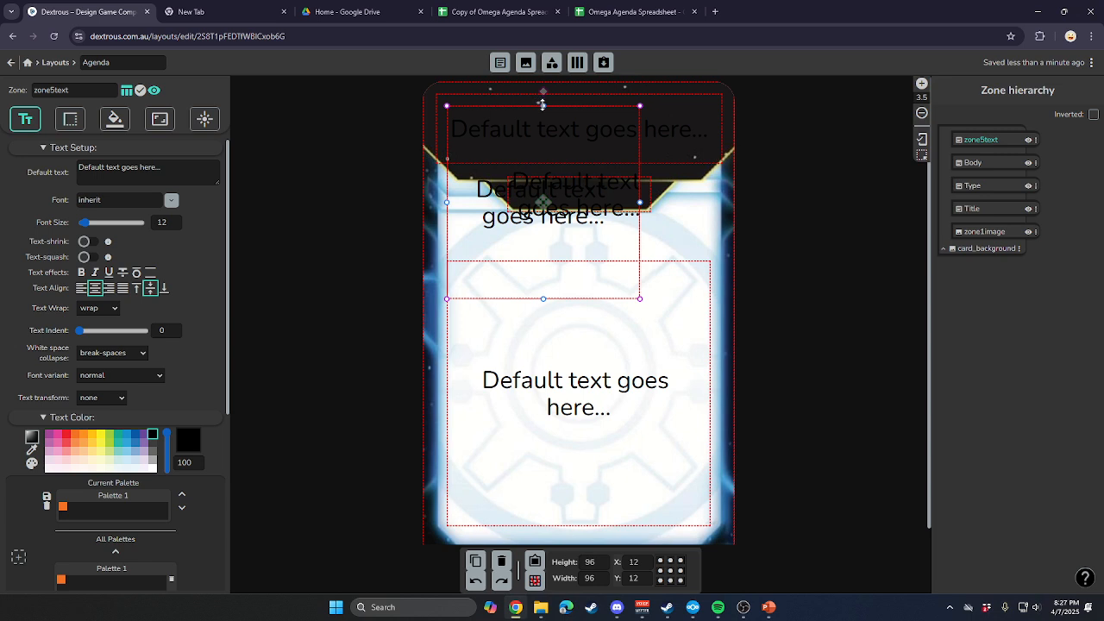
left_click_drag(542, 105, 561, 226)
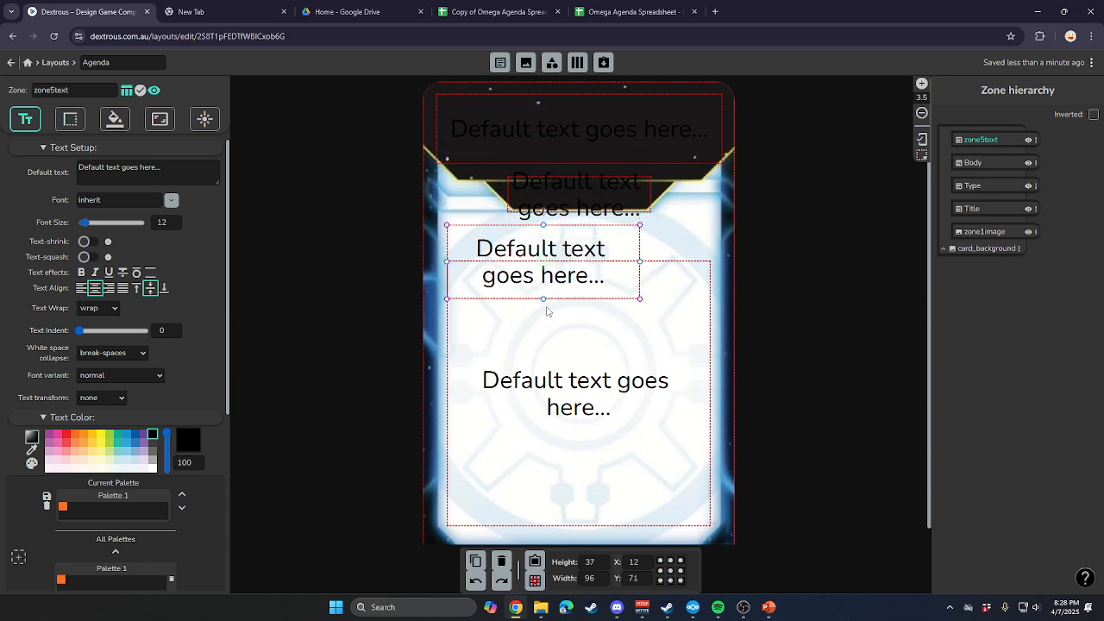
left_click_drag(543, 298, 542, 256)
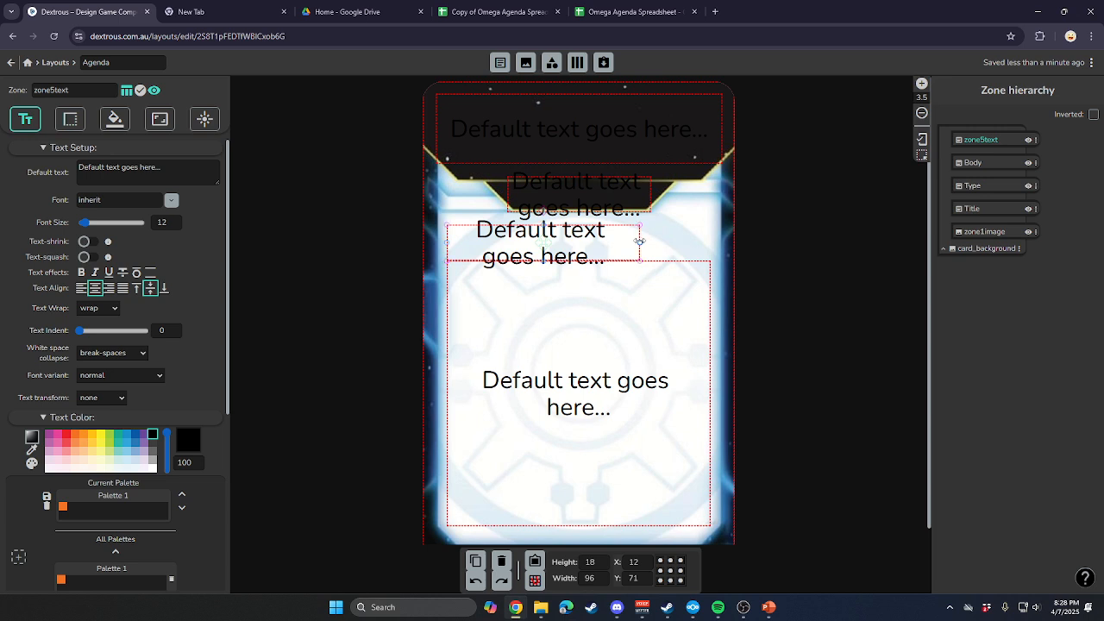
left_click_drag(639, 242, 711, 241)
left_click(830, 303)
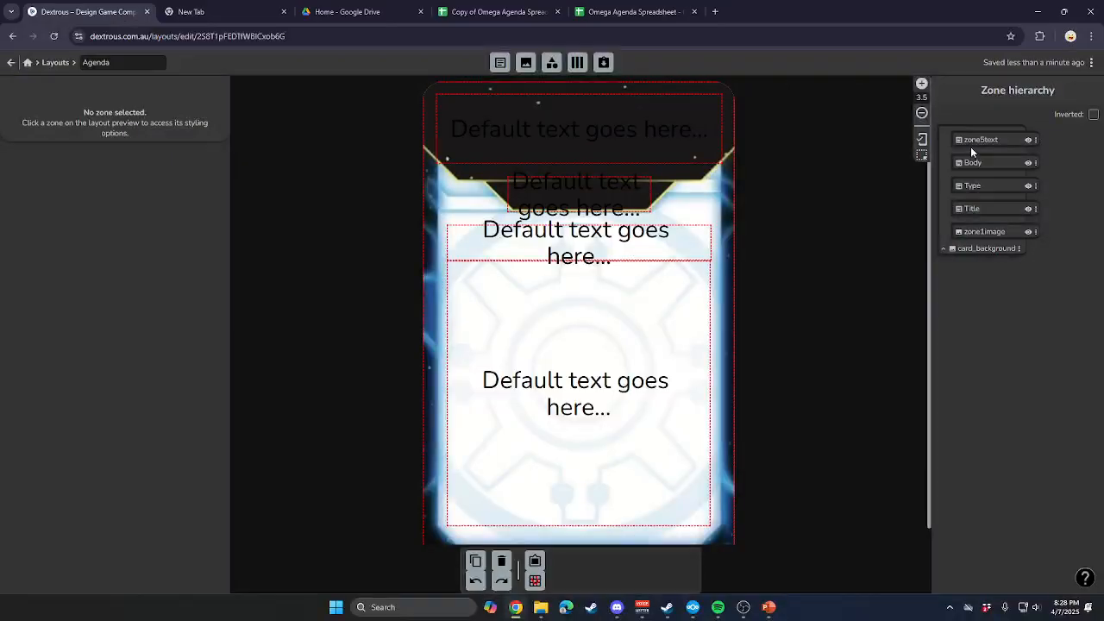
Rename the new text zone above Body to Vote.
double_click(971, 146)
type("Vc")
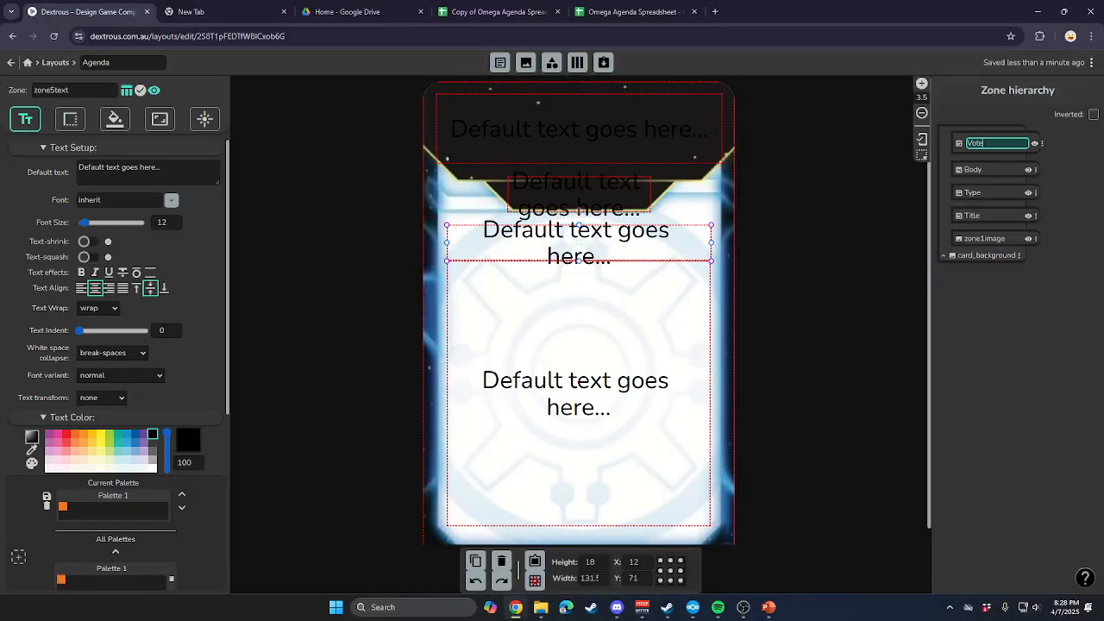
key("Return")
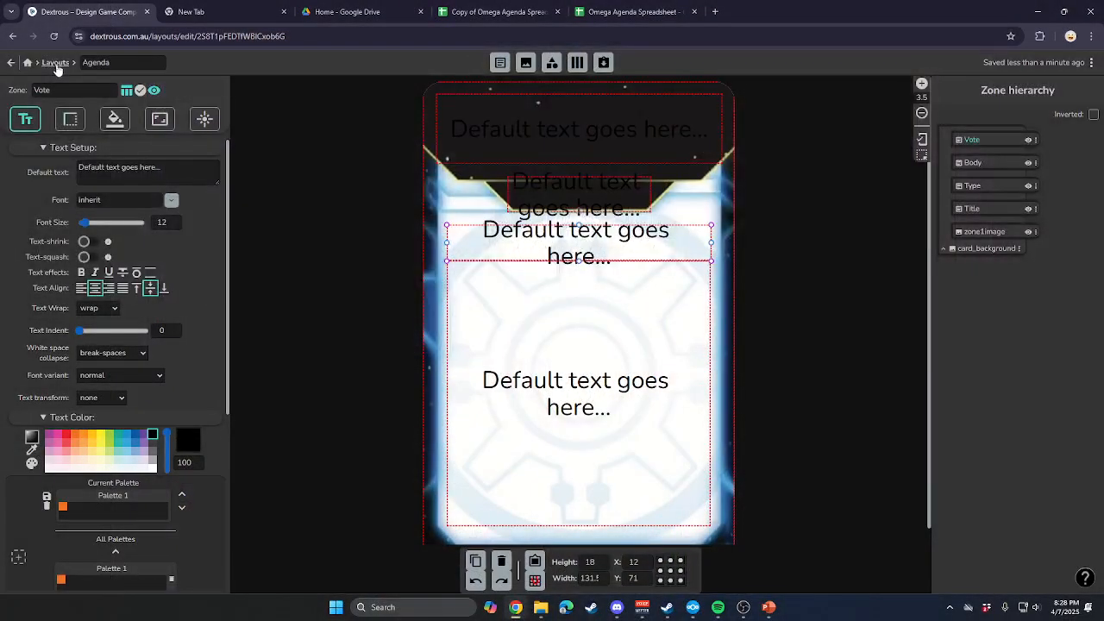
Reopen the Agenda layout from the layouts list and look over its image setup and layout options.
left_click(50, 63)
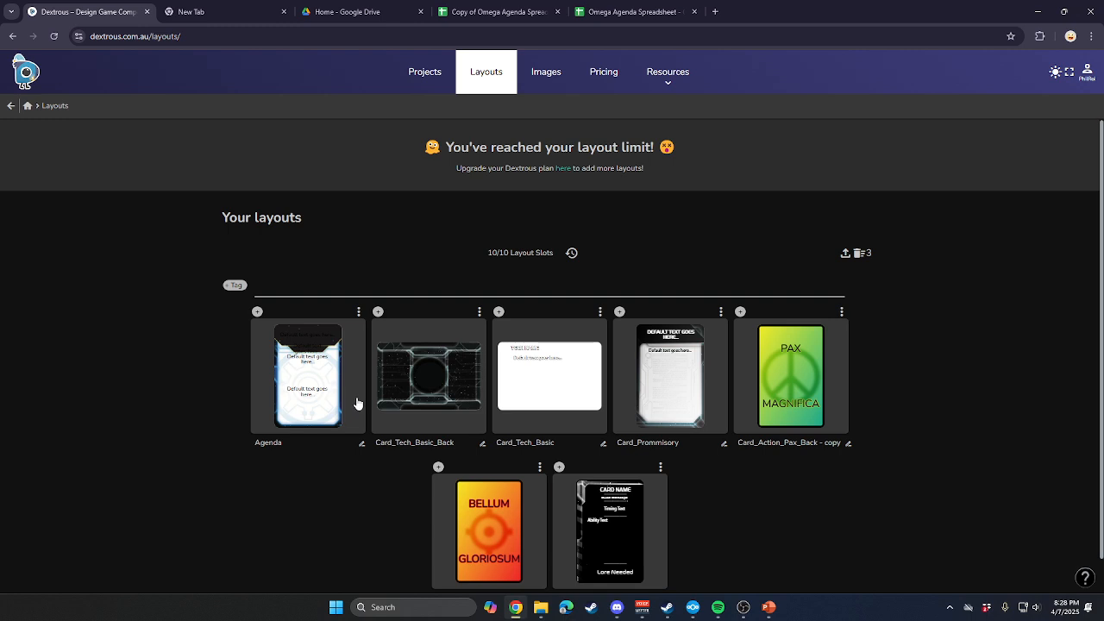
scroll(349, 380, "down", 1)
left_click(359, 276)
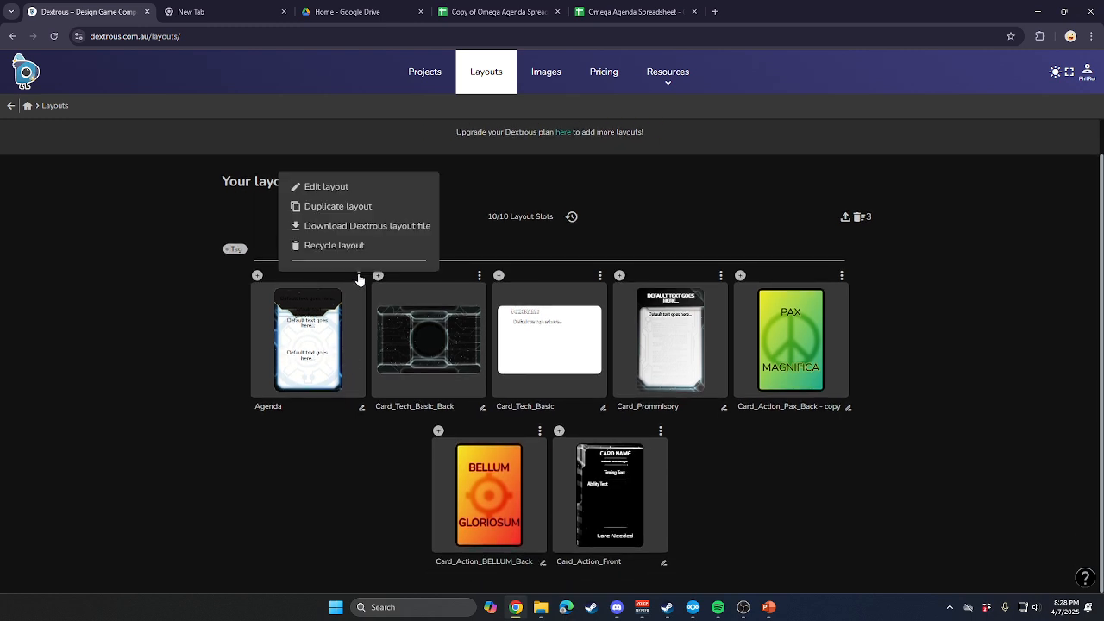
left_click(337, 191)
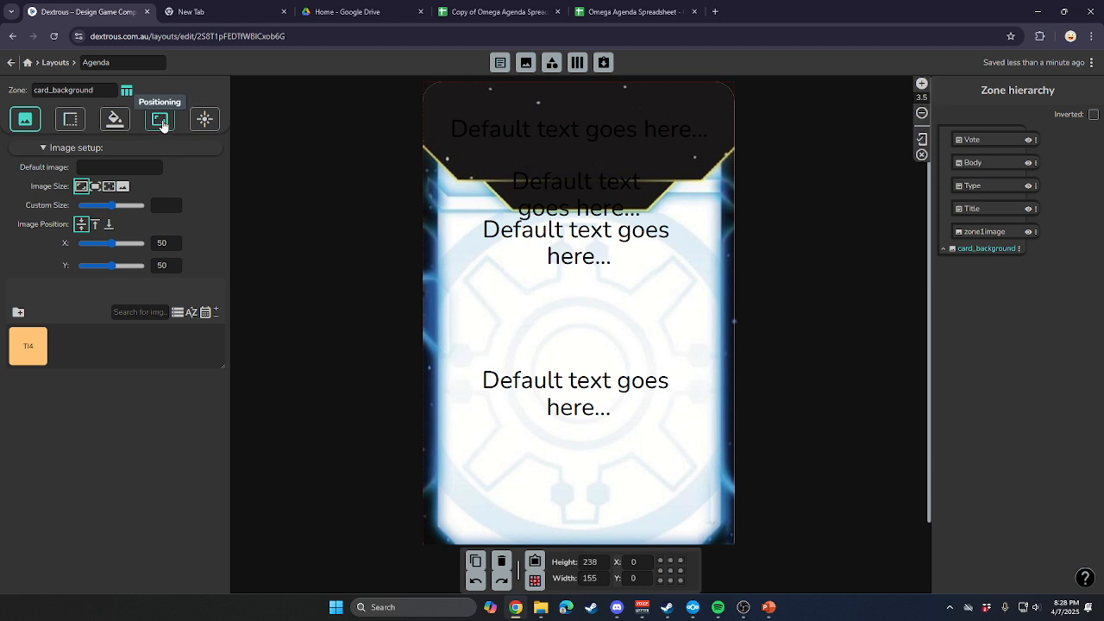
left_click(48, 148)
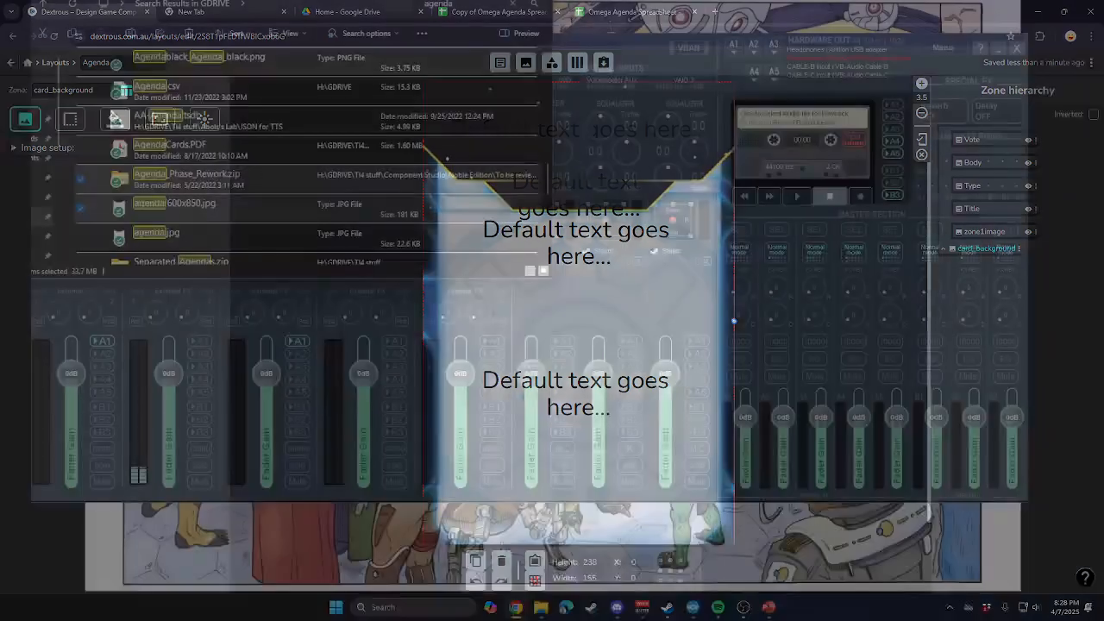
left_click(1091, 62)
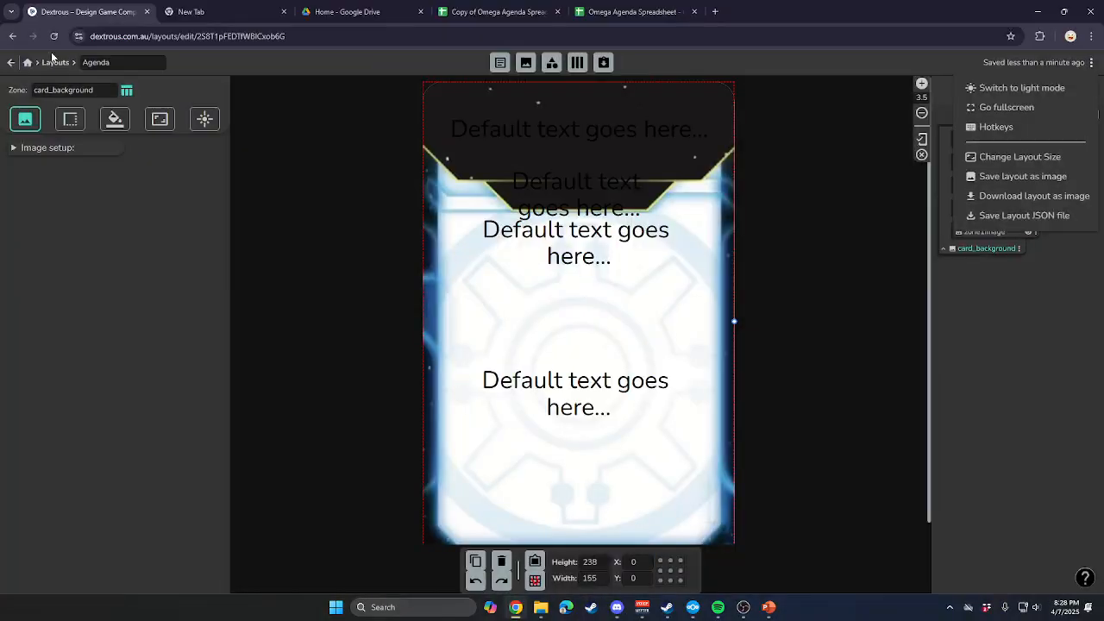
Leave the layout editor and open the test TI4 project from the projects list.
left_click(27, 62)
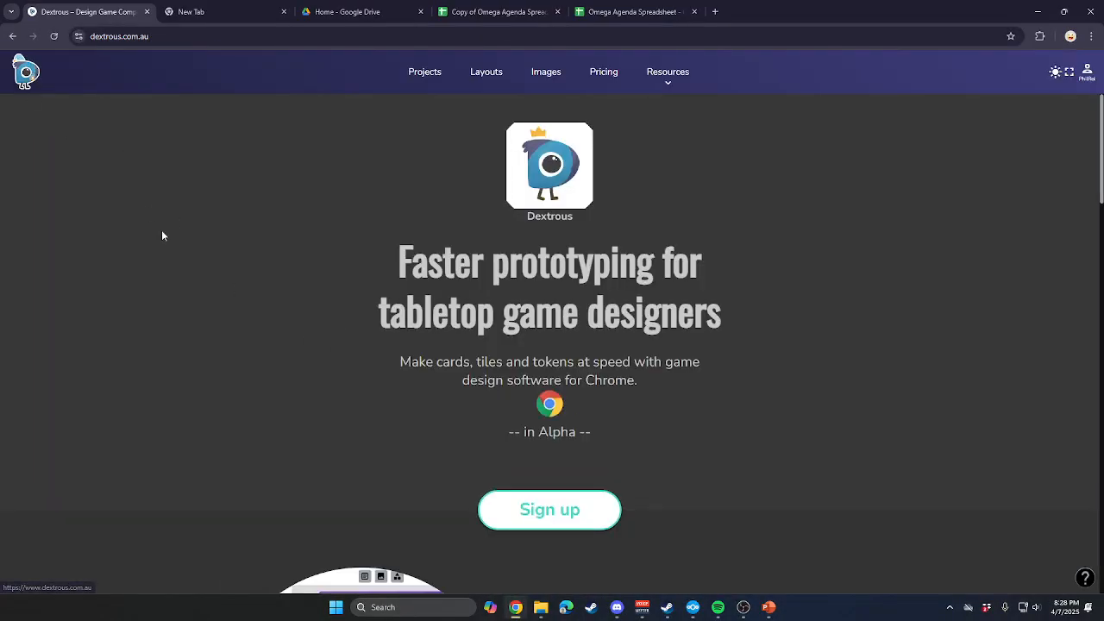
left_click(423, 75)
left_click(378, 187)
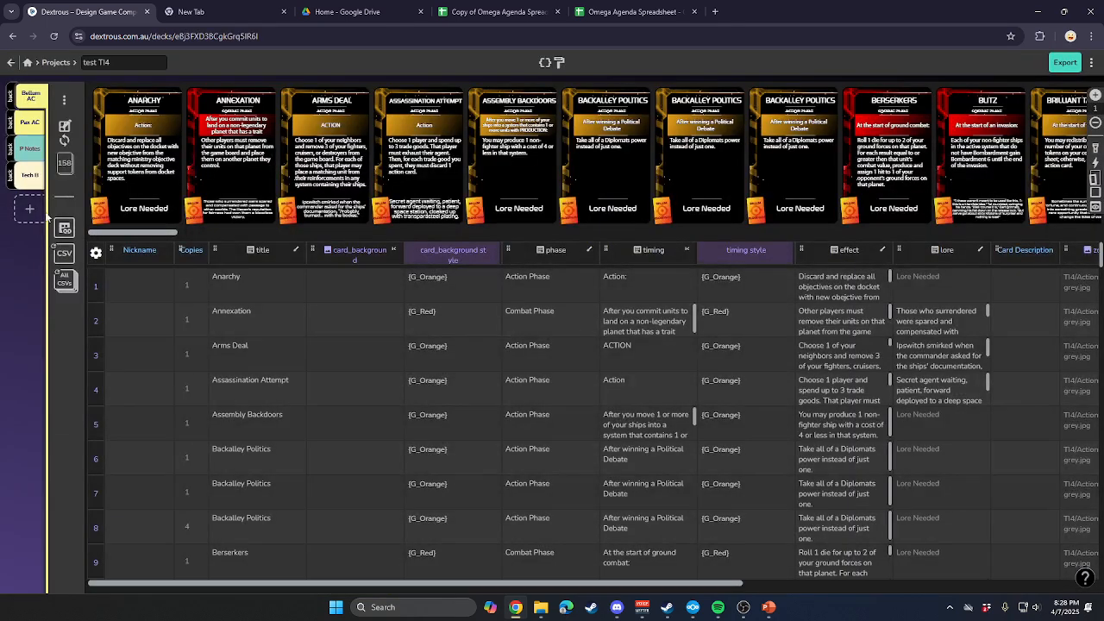
Add a new component named Agenda to the project and connect the Agenda layout to it.
left_click(29, 207)
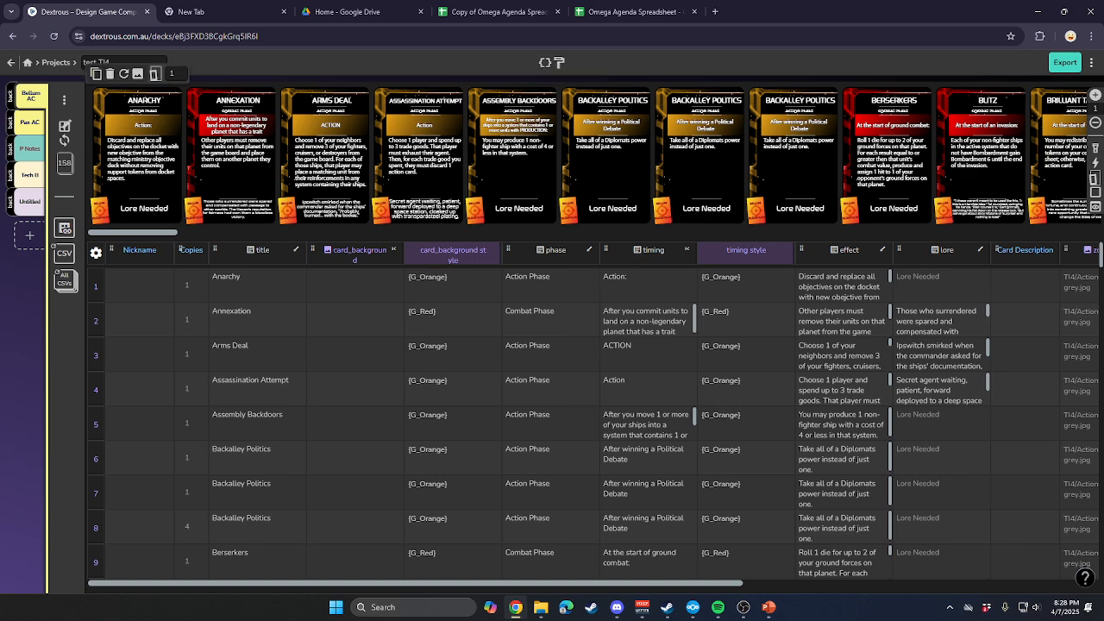
left_click(30, 201)
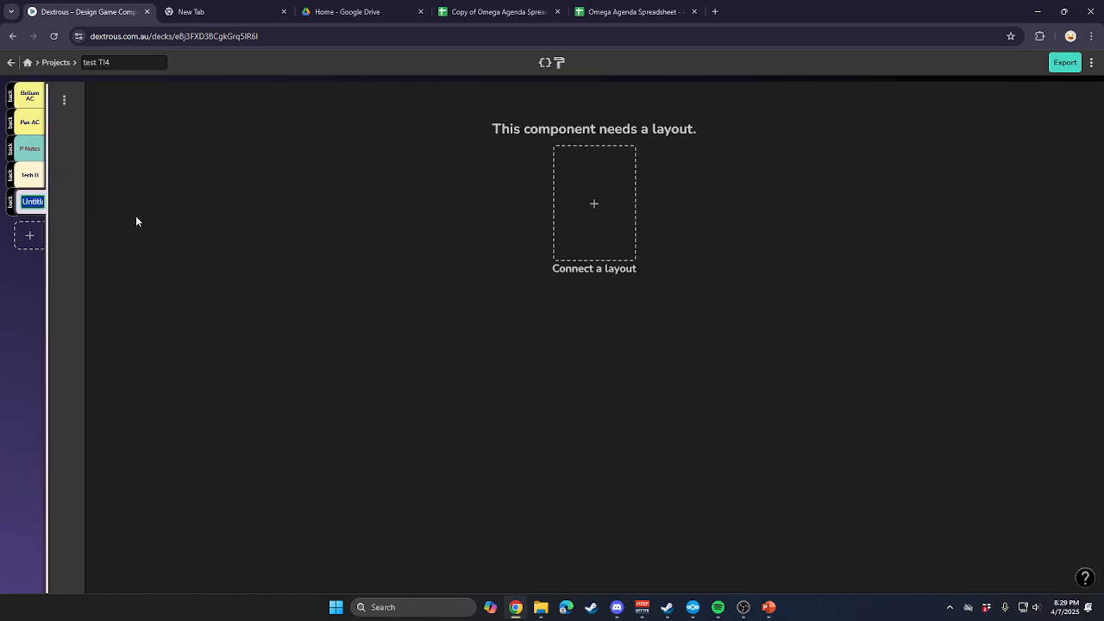
type("Agenda")
key("Return")
left_click(600, 220)
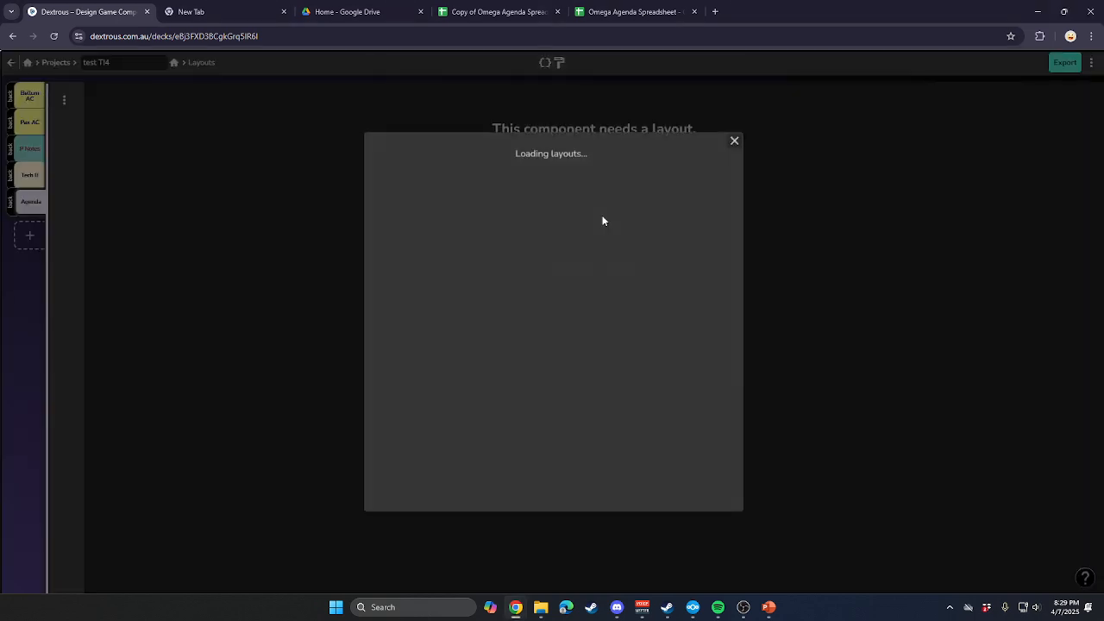
left_click(457, 326)
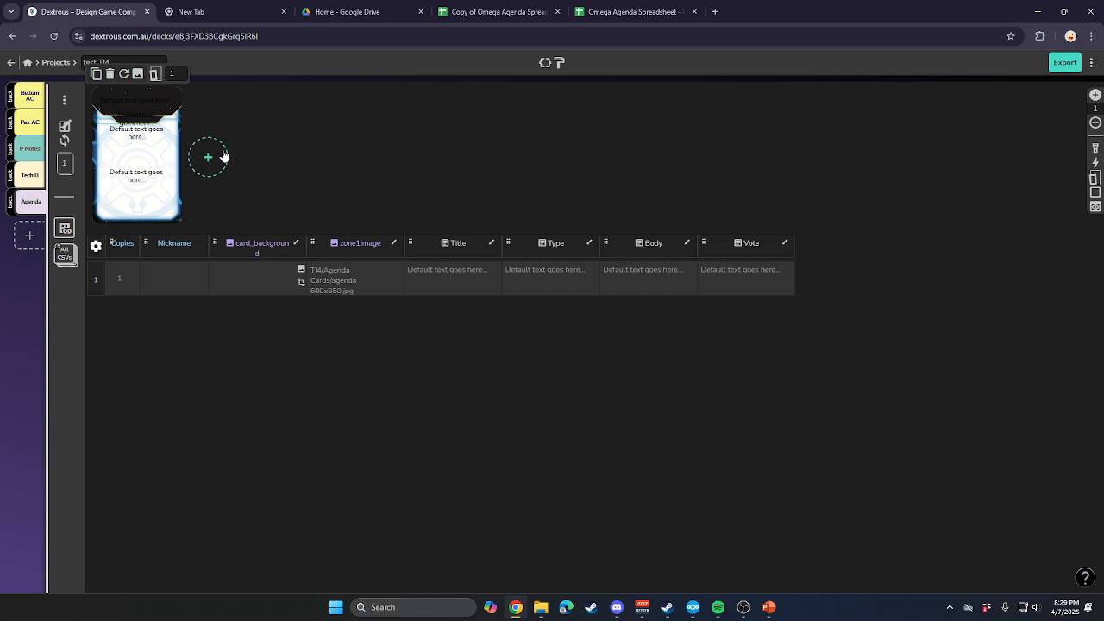
Open the Agenda component's card back for editing and check the connected layout in the layout editor.
left_click(154, 74)
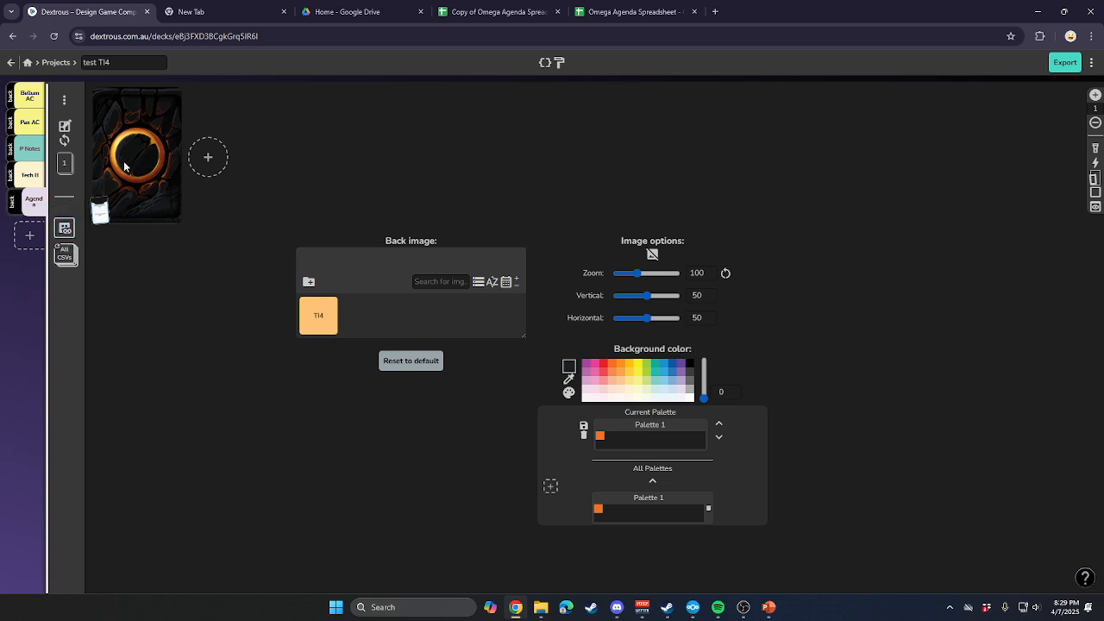
left_click(64, 130)
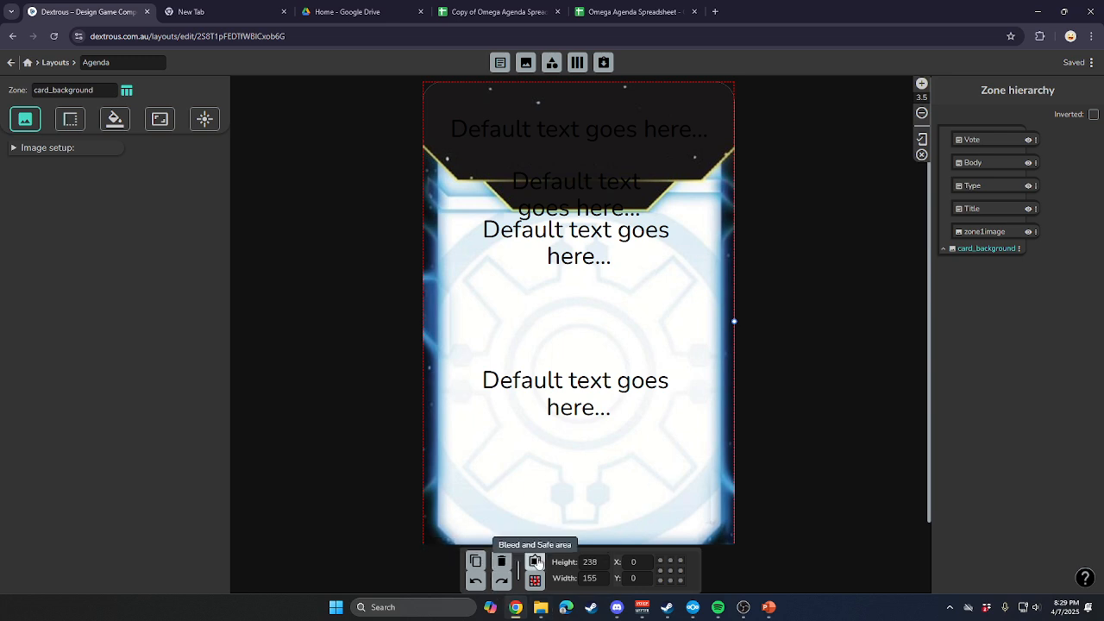
left_click(923, 139)
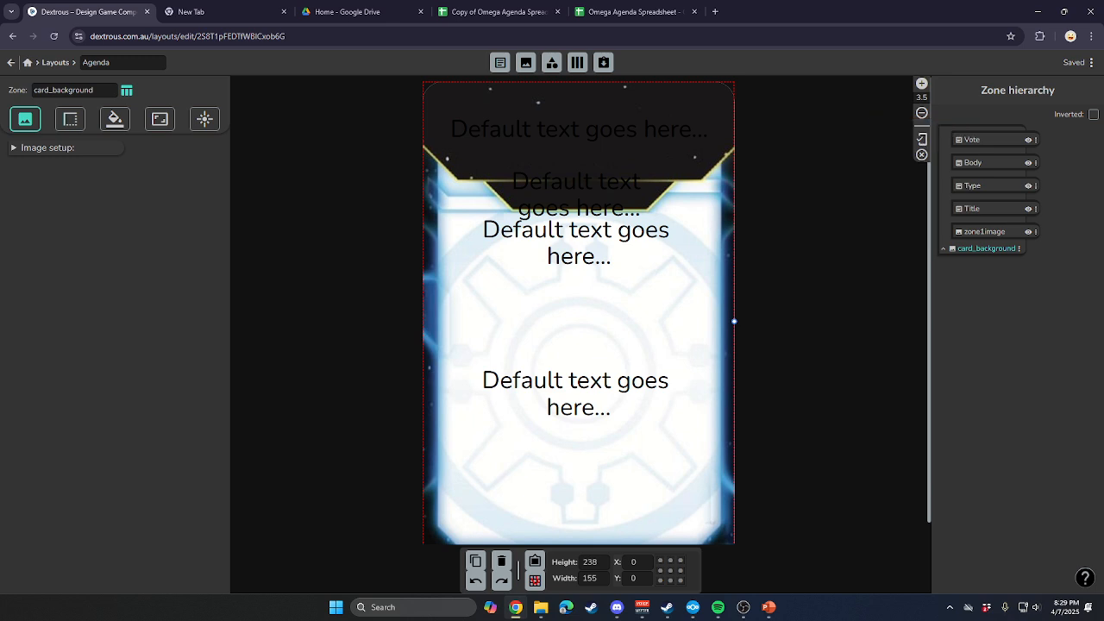
left_click(10, 62)
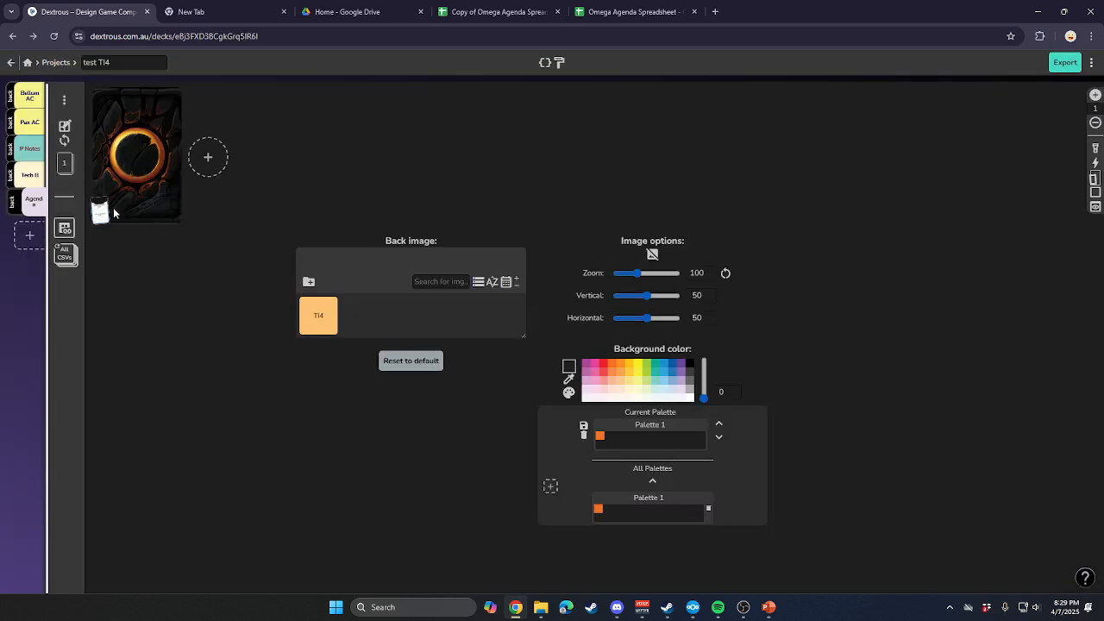
Keep the Agenda component's back type as shared image and assign the Agenda back image from the TI4 Agenda Cards folder.
left_click(64, 101)
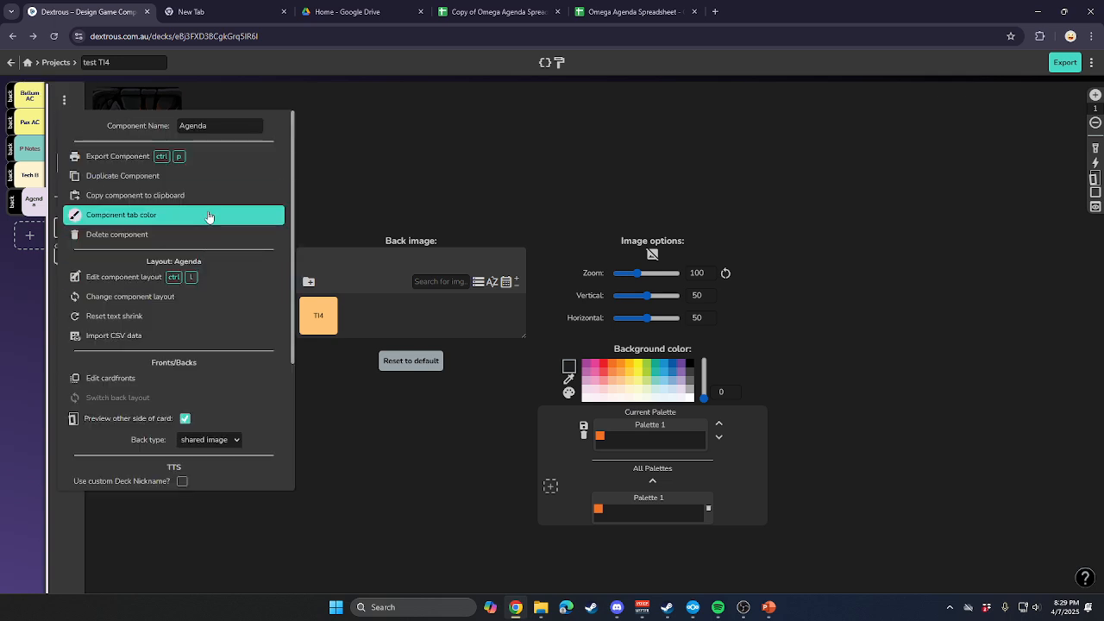
left_click(213, 440)
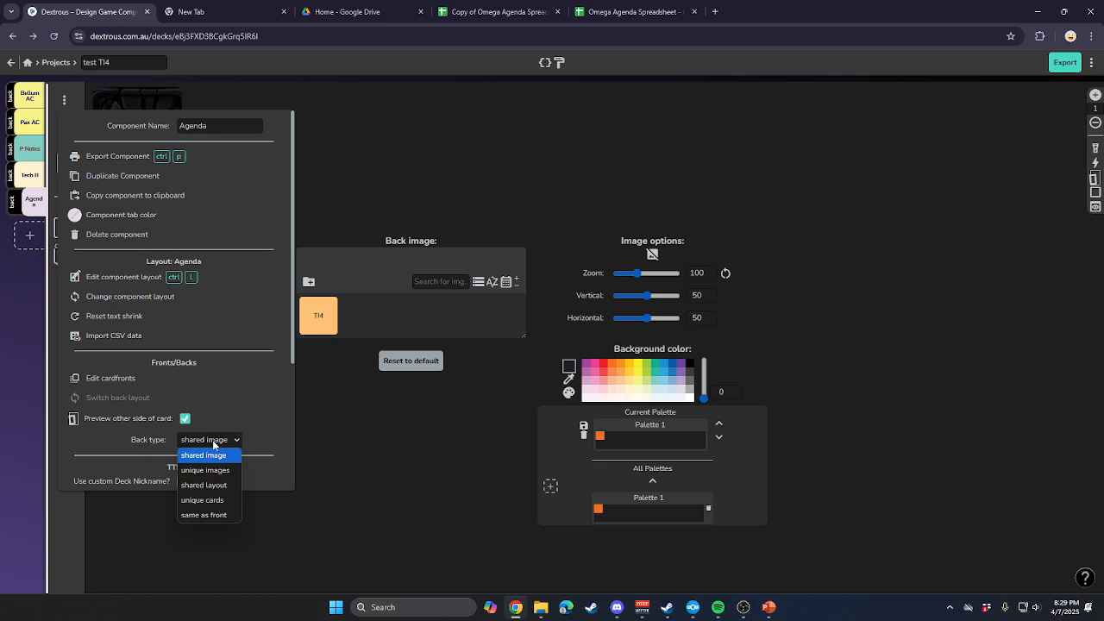
left_click(229, 457)
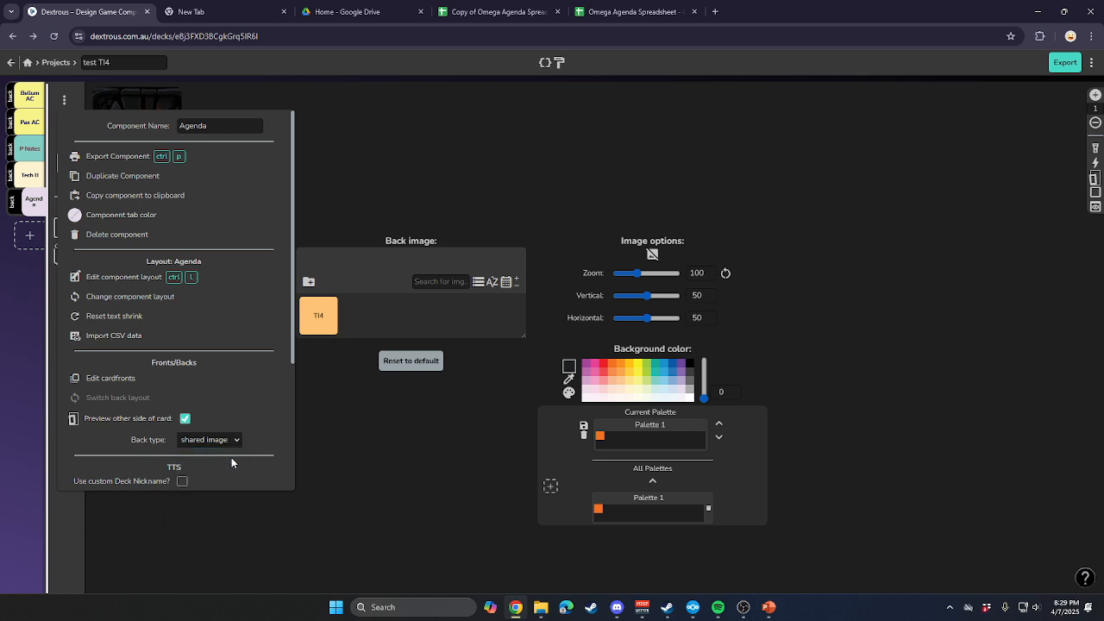
left_click(357, 440)
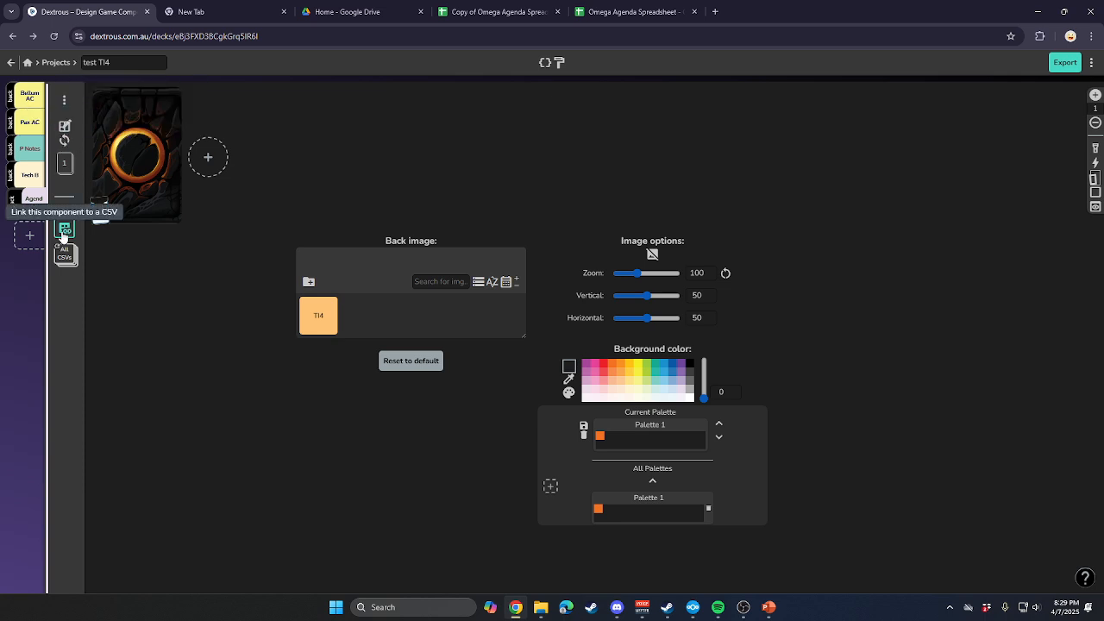
double_click(321, 331)
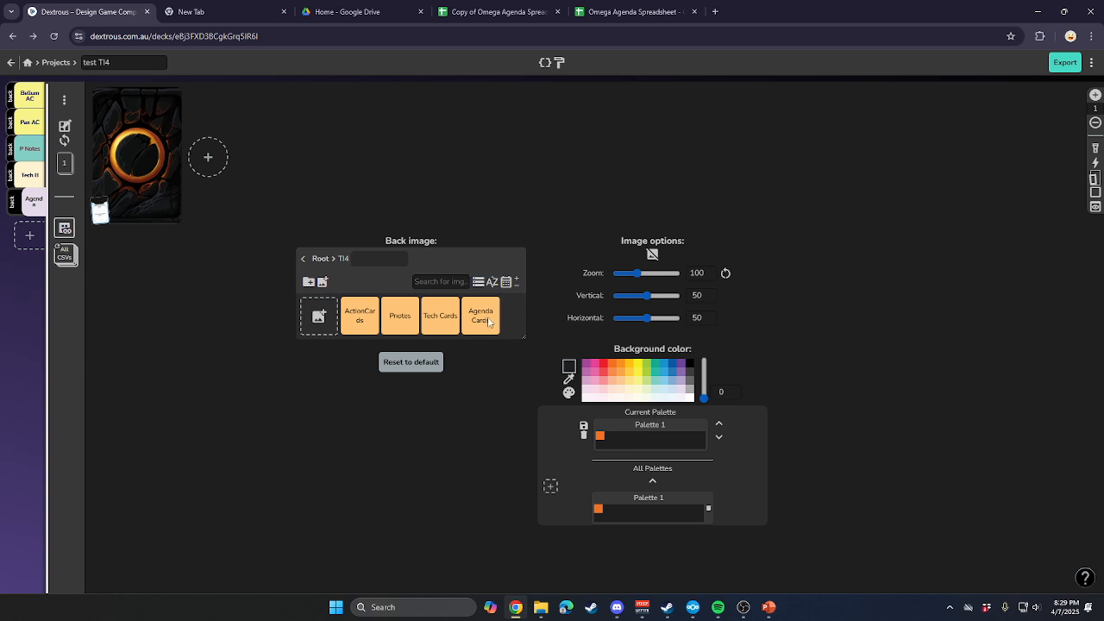
double_click(487, 319)
left_click(401, 315)
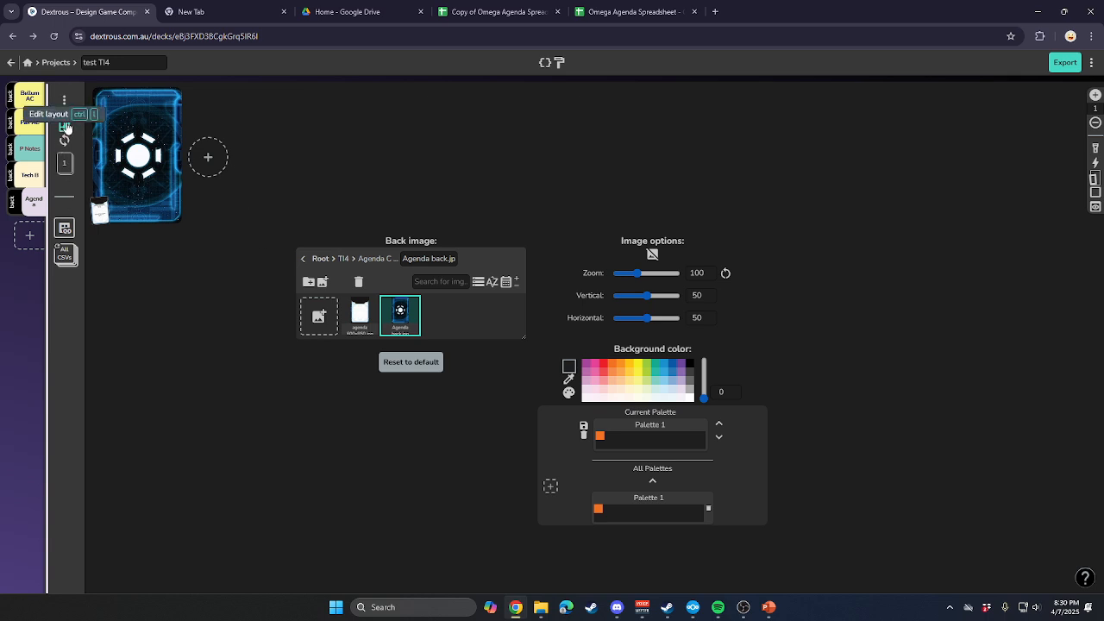
Reopen the test TI4 project from the projects list and display the Agenda component's card fronts.
left_click(55, 63)
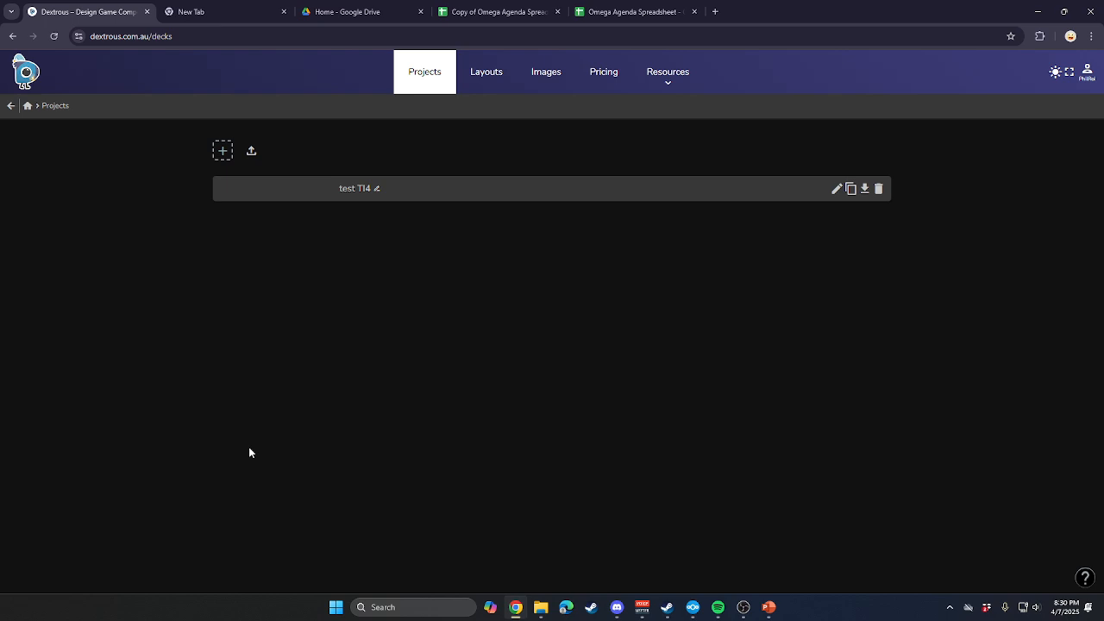
left_click(345, 185)
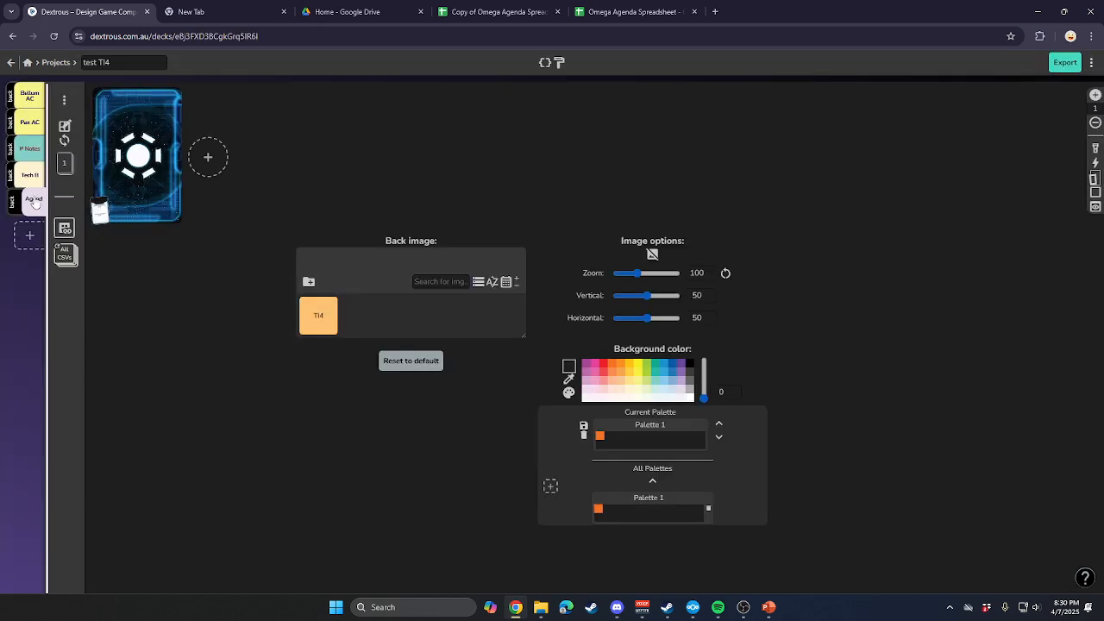
left_click(34, 202)
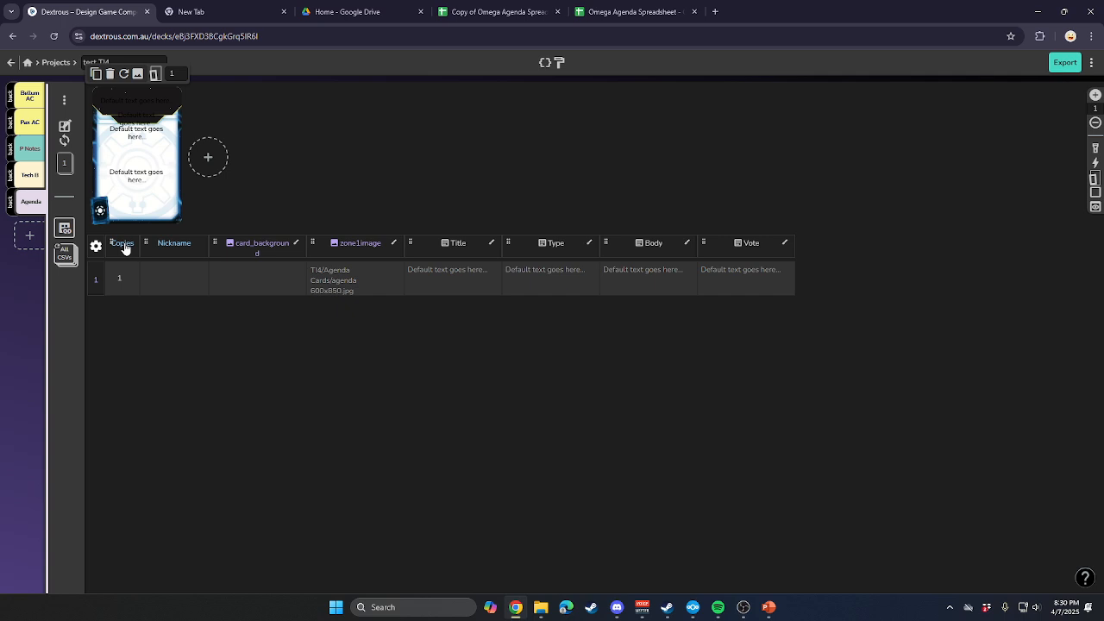
Switch to Google Sheets, compare the original Omega Agenda Spreadsheet with its copy, and close the original.
left_click(606, 12)
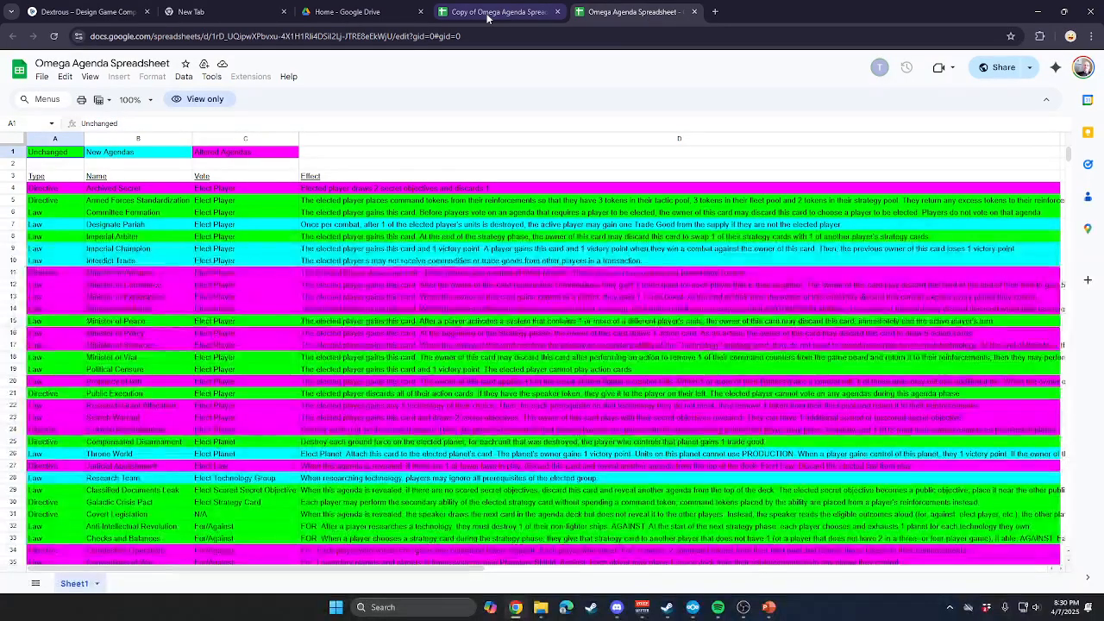
left_click(488, 15)
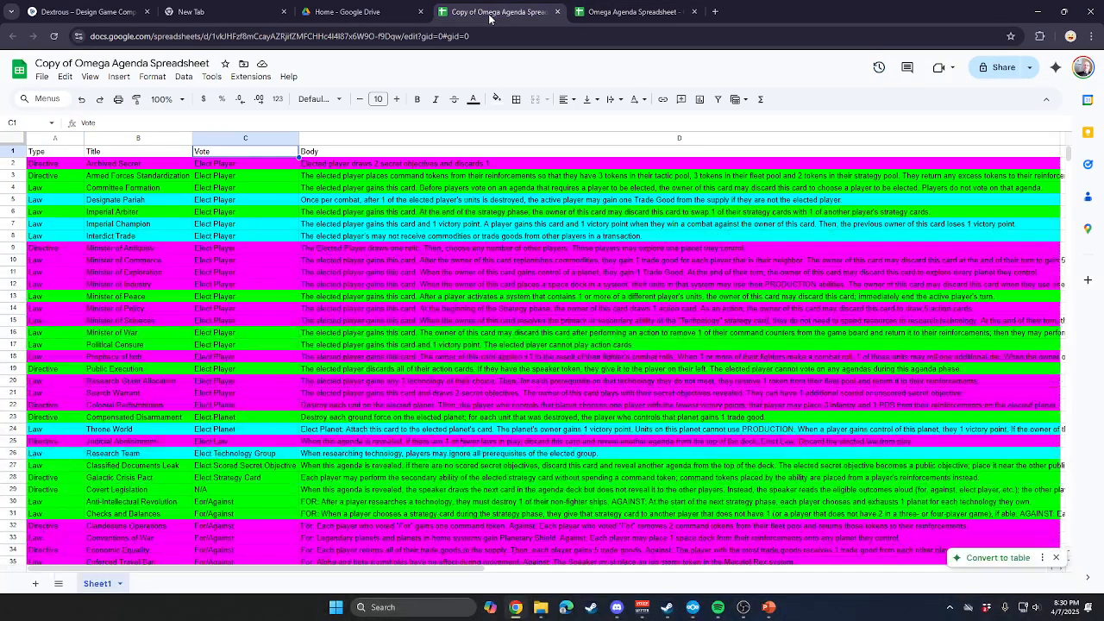
left_click(642, 13)
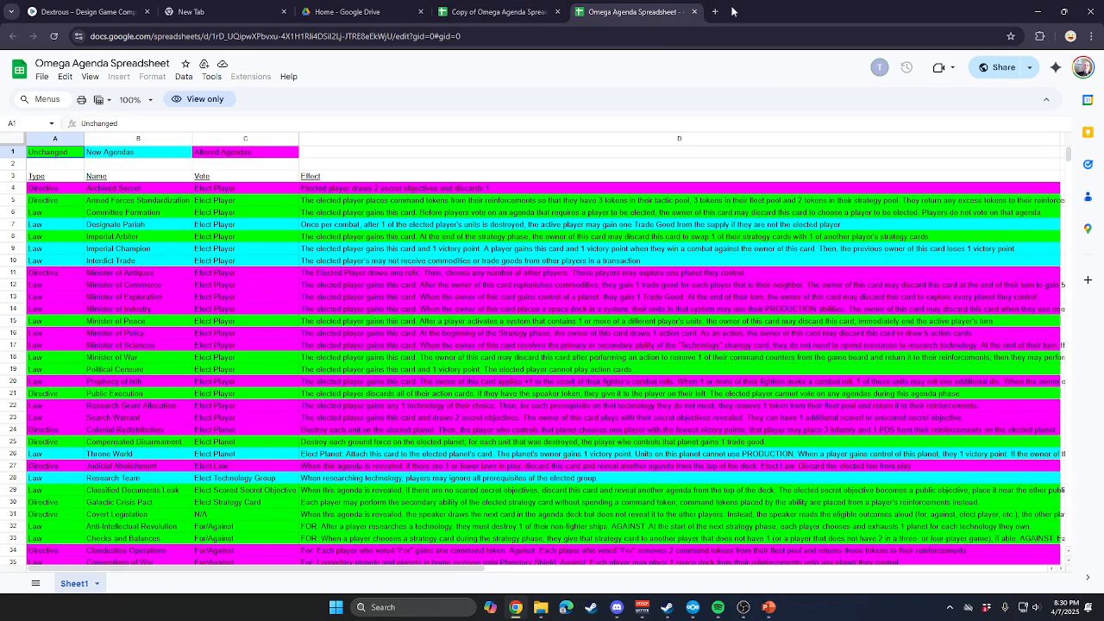
left_click(695, 12)
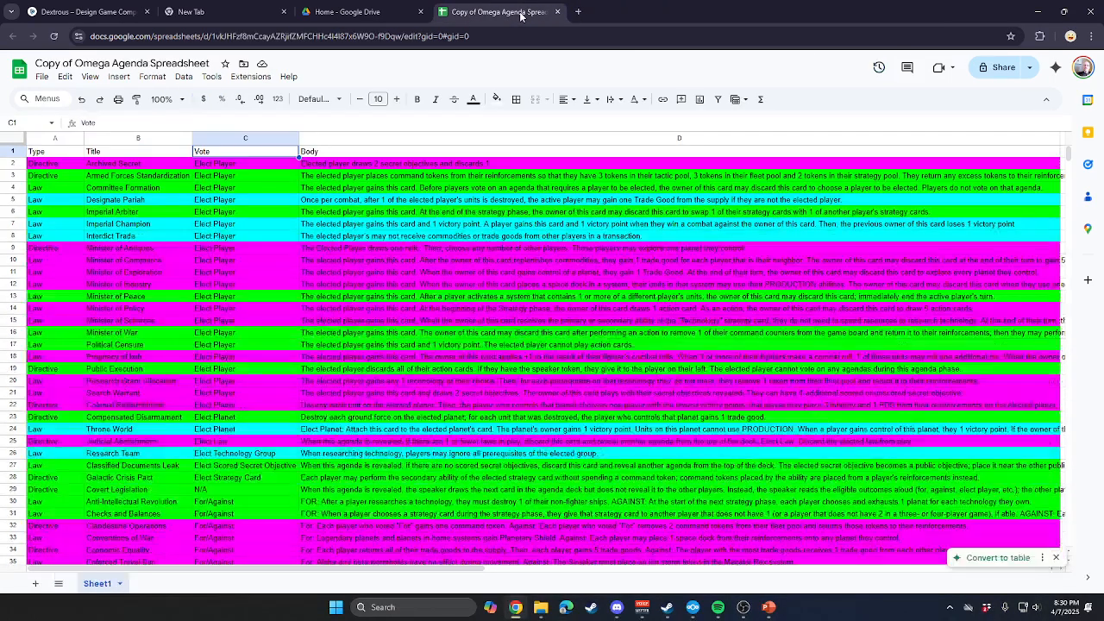
Insert a column before the Type column in the copied agenda spreadsheet and head it Copies.
left_click(38, 140)
right_click(38, 139)
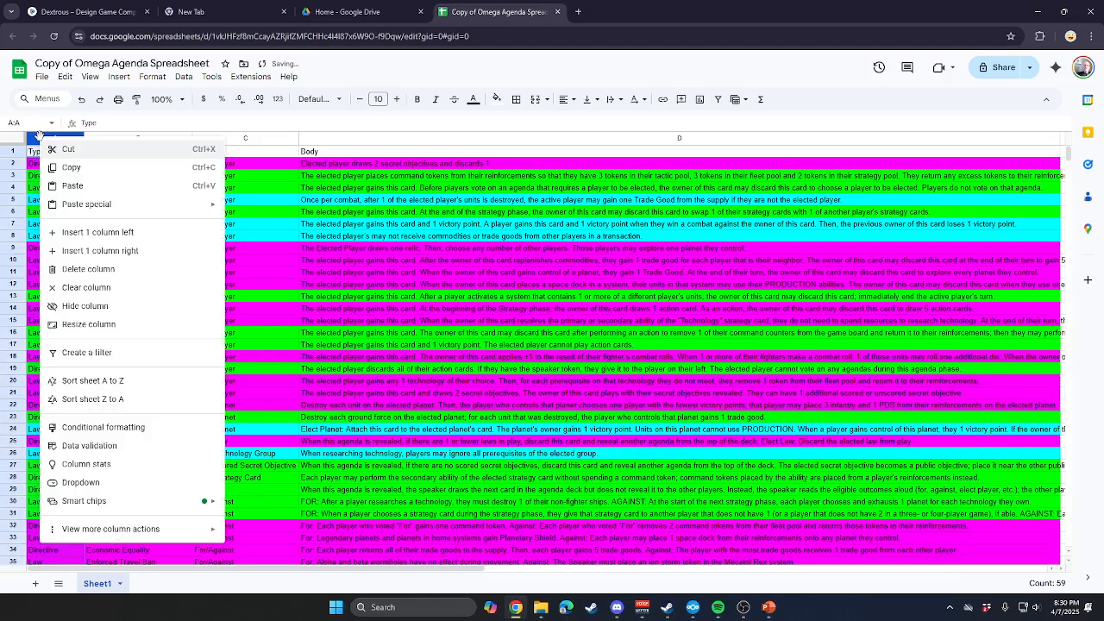
left_click(98, 232)
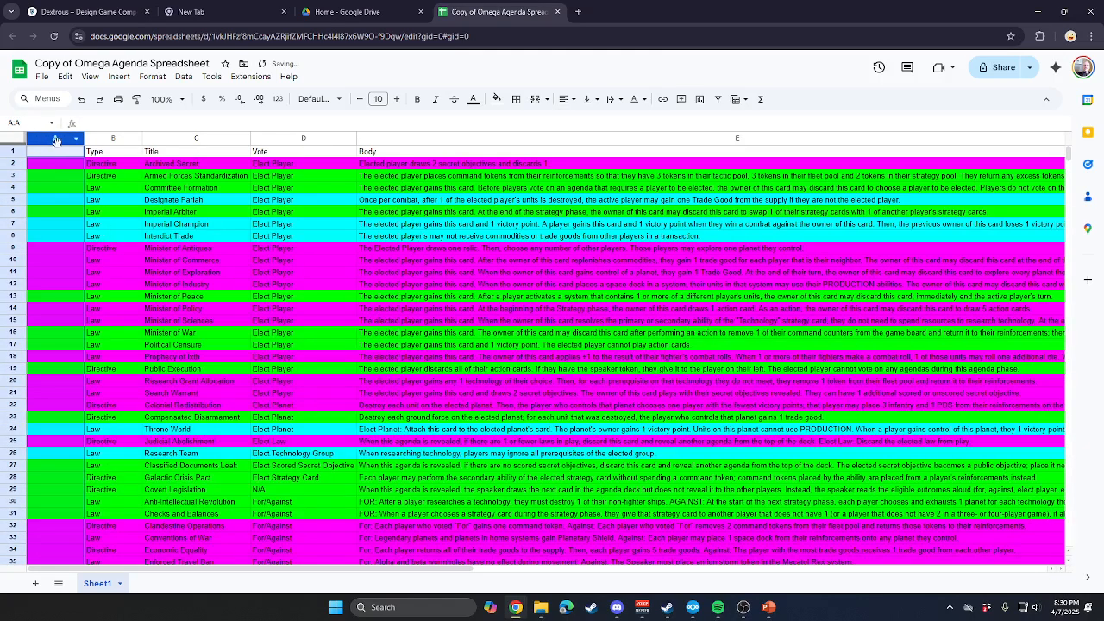
left_click(48, 157)
type("C")
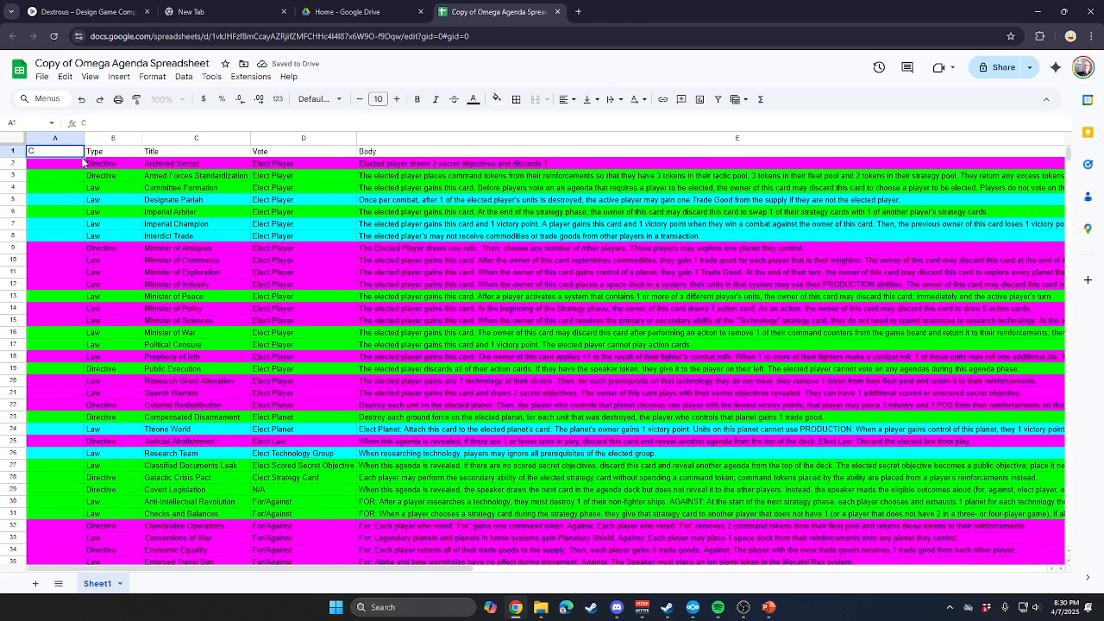
type("opies")
key("Return")
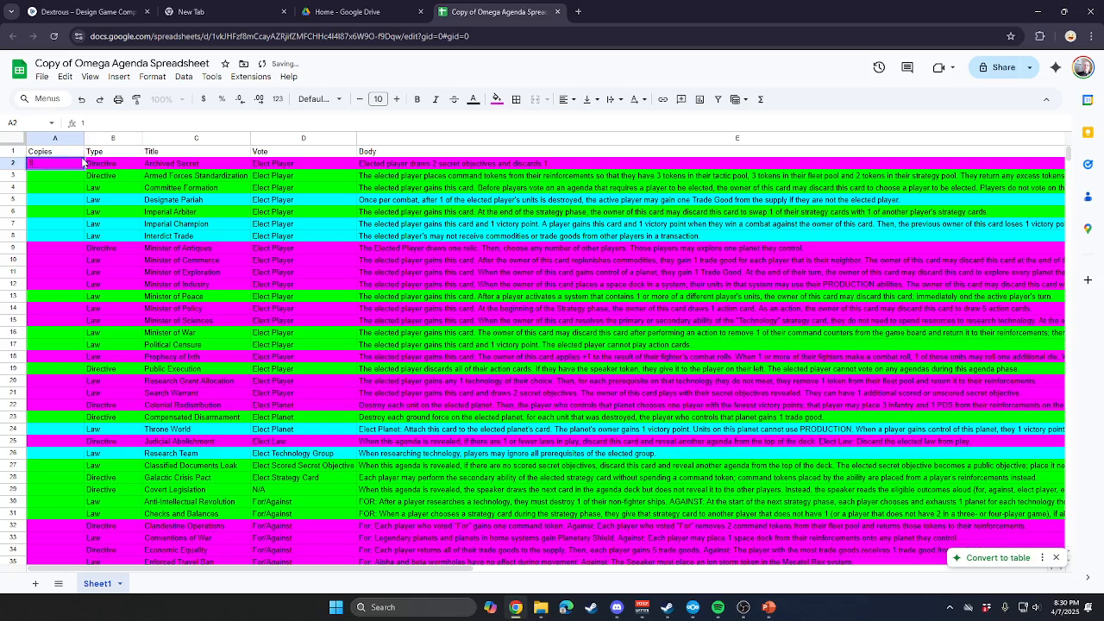
Enter 1 as the first agenda's Copies value and fill it down through row 59.
key("Return")
type("1")
key("Return")
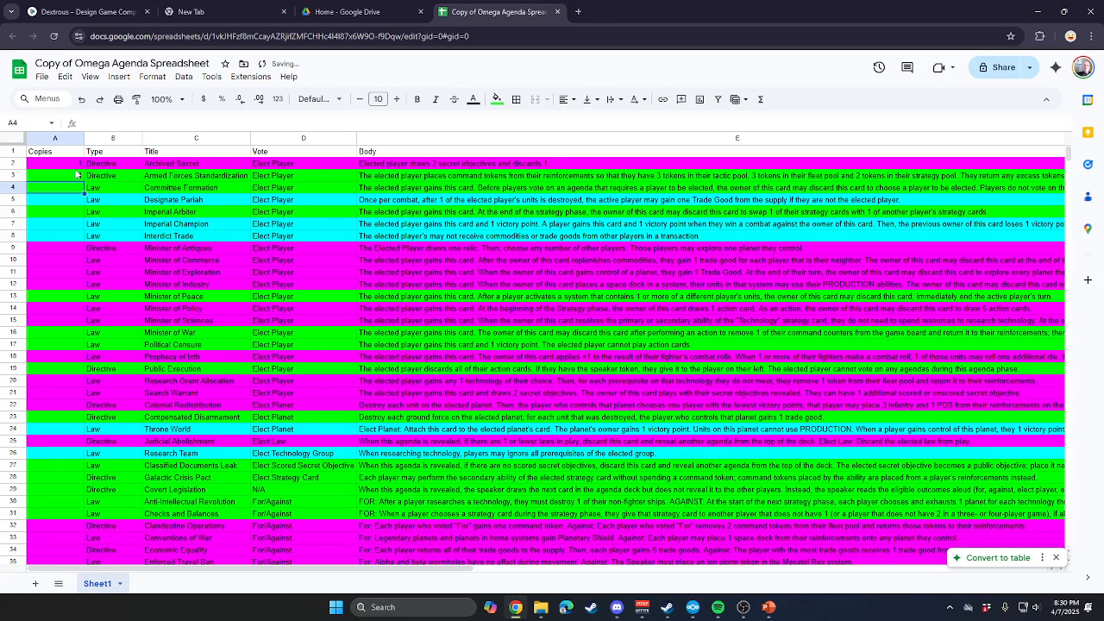
left_click(76, 164)
left_click_drag(84, 169, 78, 526)
scroll(82, 490, "down", 2)
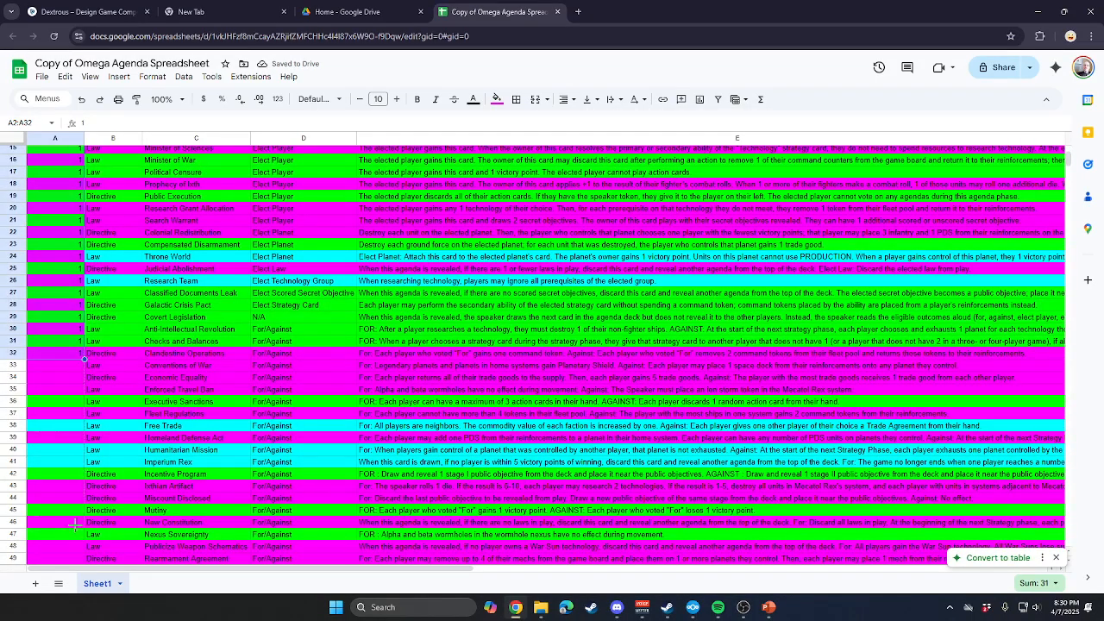
left_click_drag(75, 525, 67, 371)
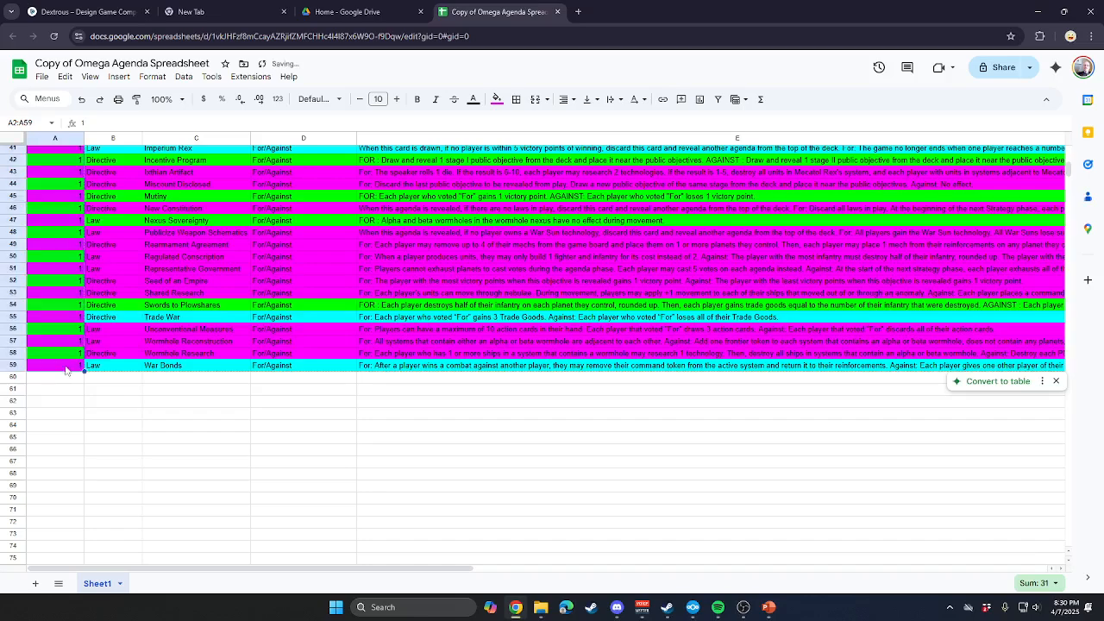
scroll(200, 522, "up", 8)
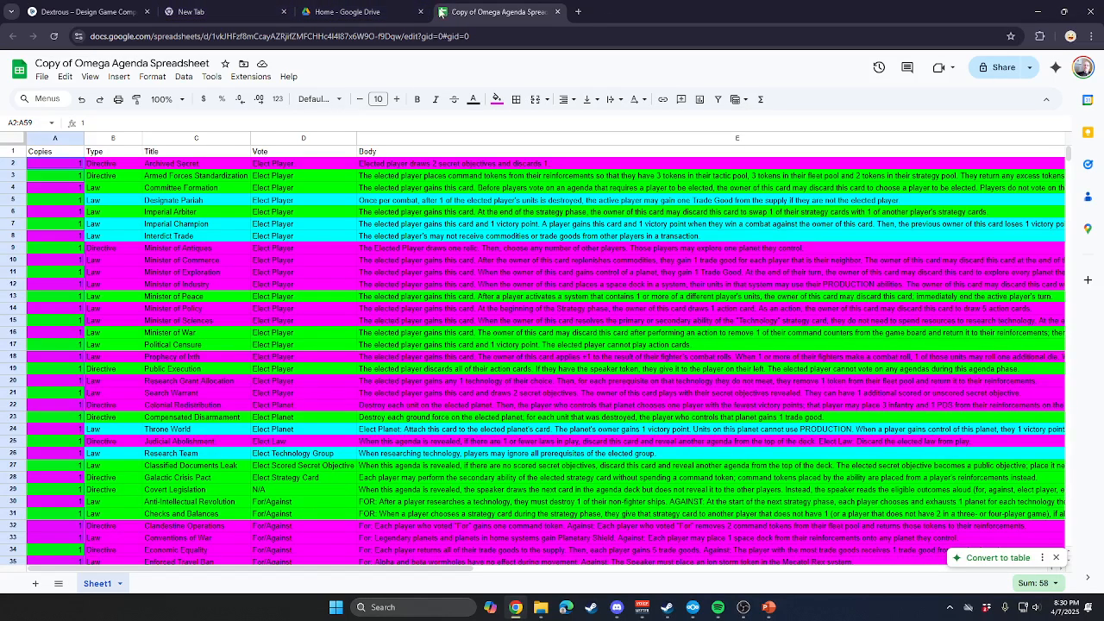
Publish the entire copied agenda spreadsheet to the web as comma-separated values (.csv).
left_click(86, 12)
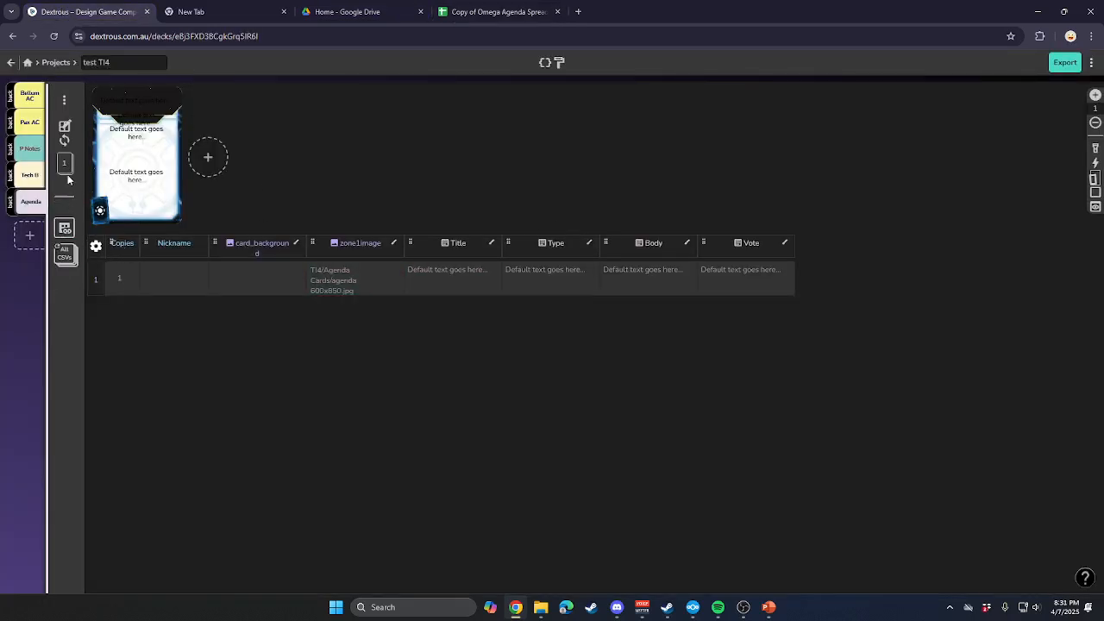
left_click(500, 12)
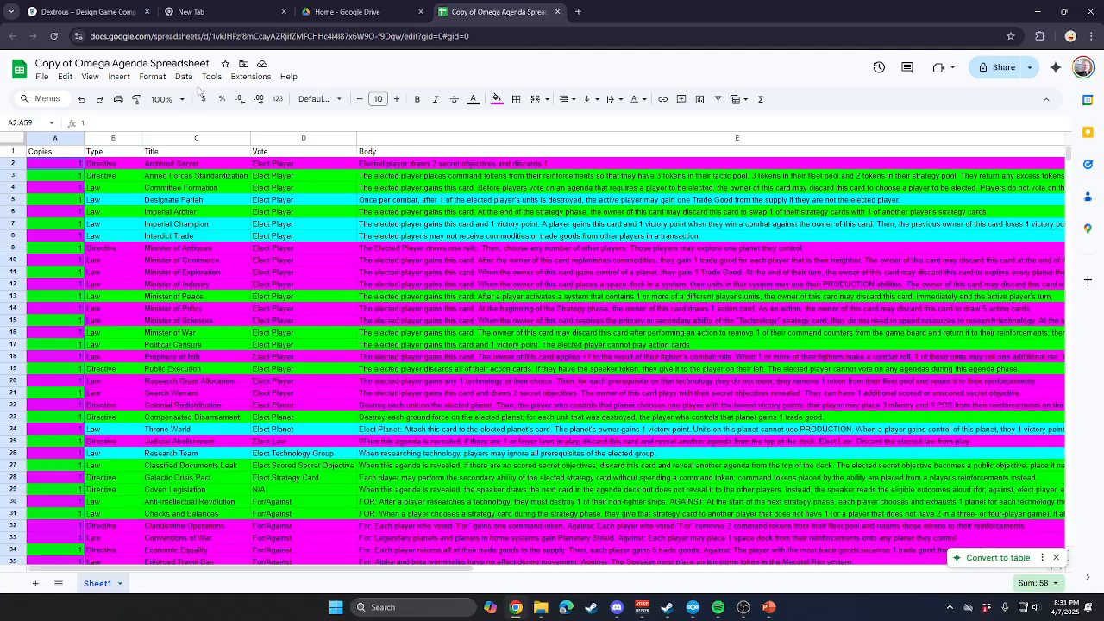
left_click(41, 75)
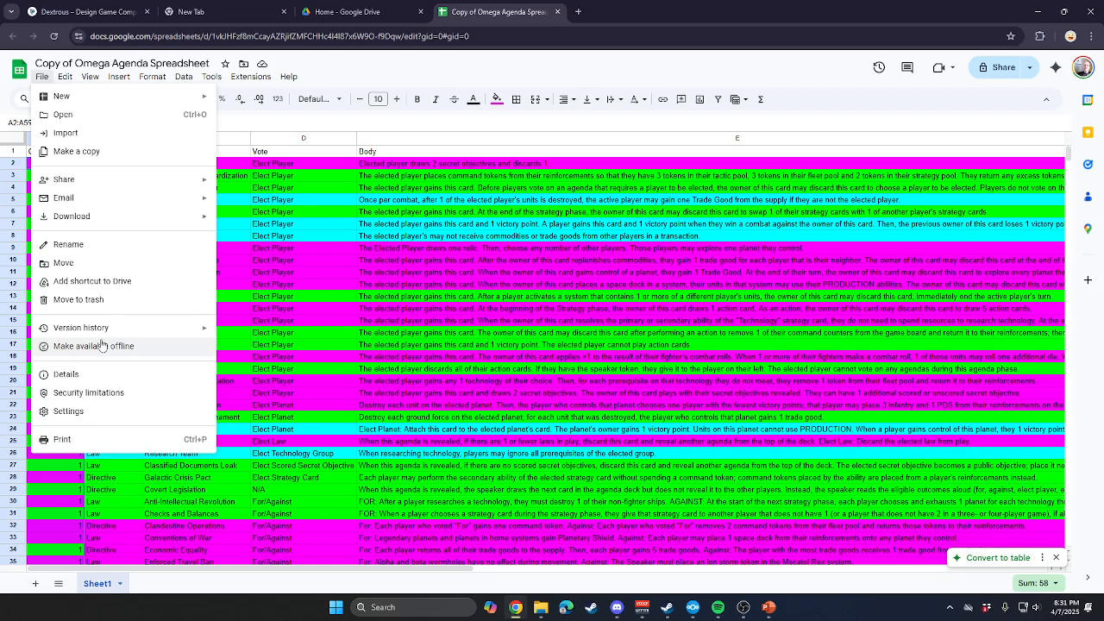
mouse_move(106, 181)
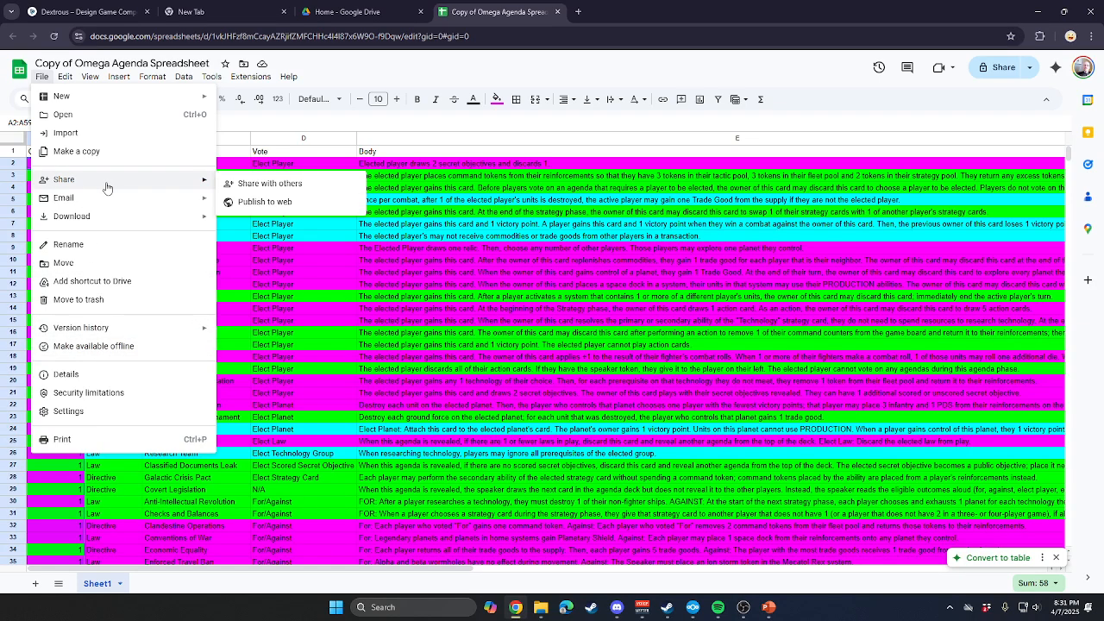
left_click(304, 207)
left_click(524, 338)
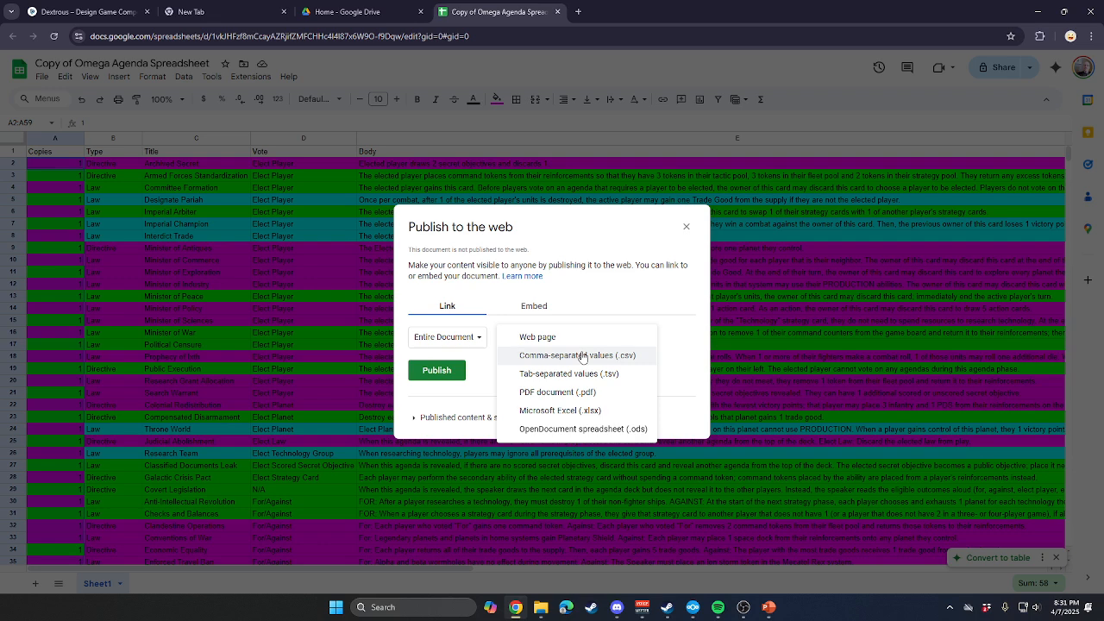
left_click(583, 356)
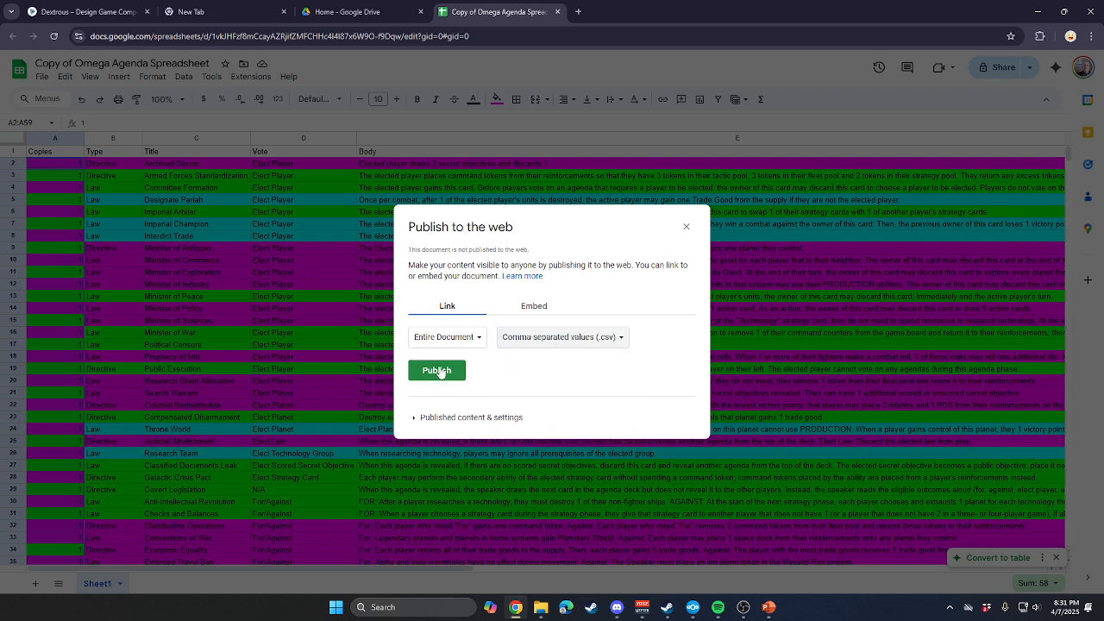
left_click(436, 370)
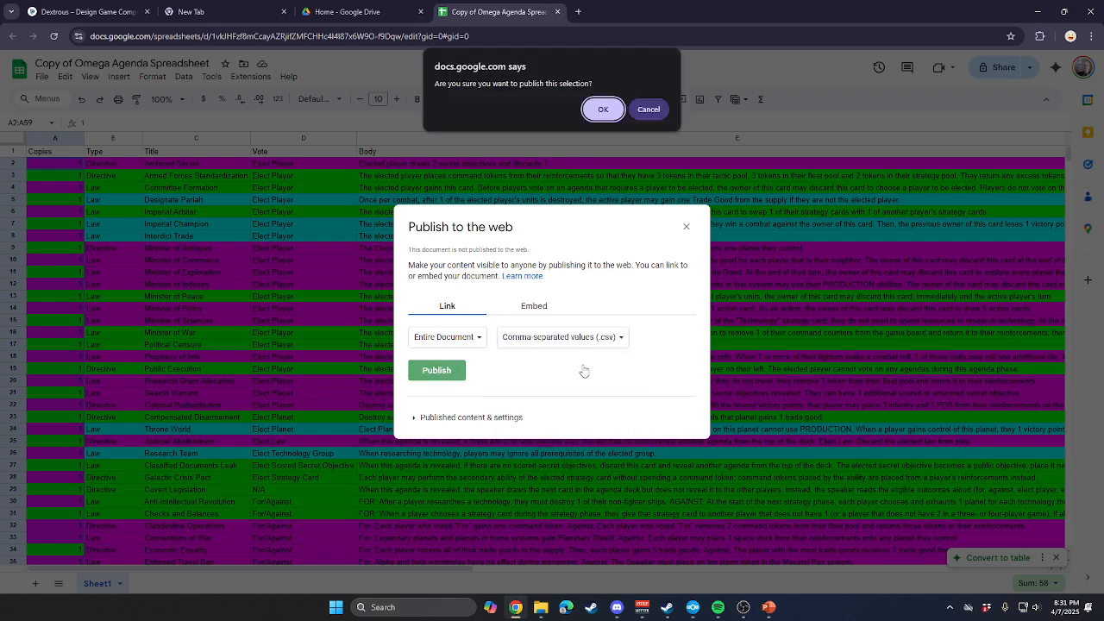
left_click(604, 110)
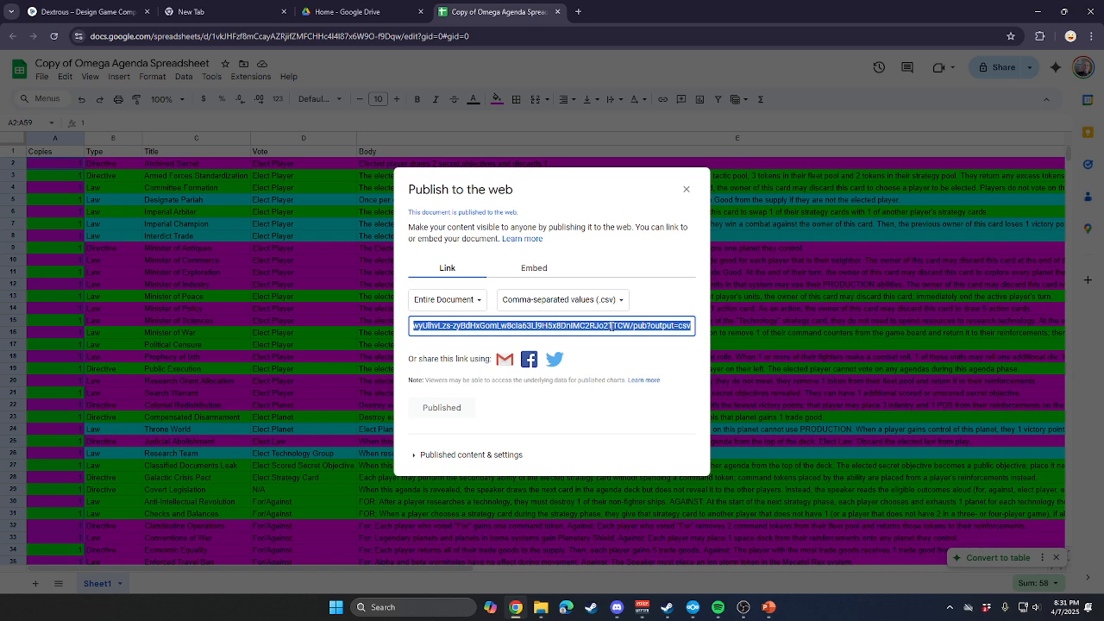
Copy the published CSV link and close the publishing dialog.
right_click(528, 329)
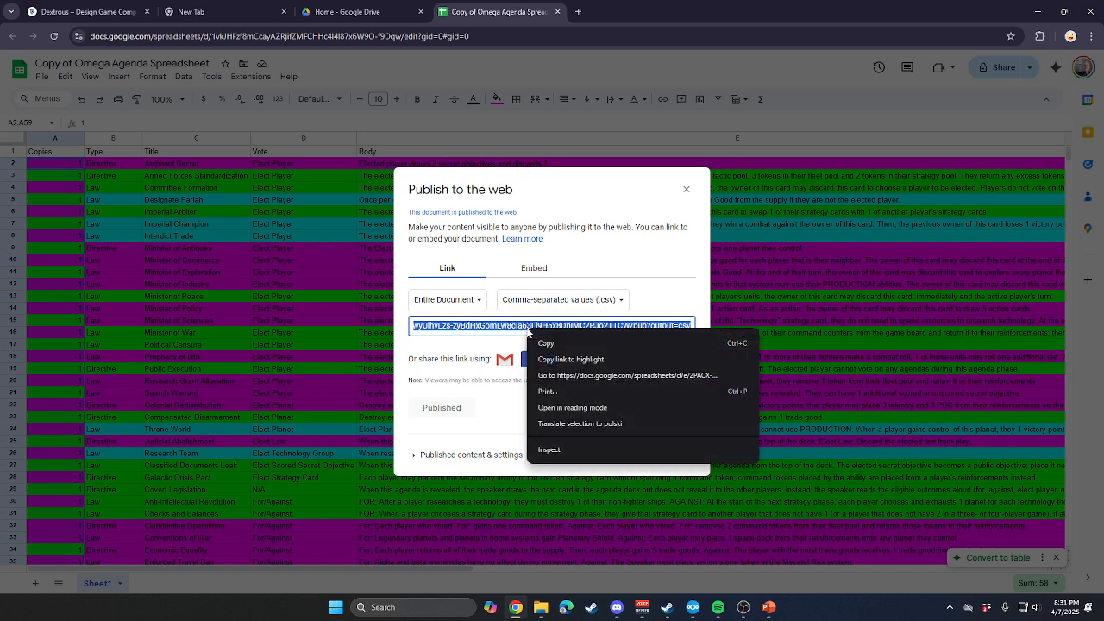
left_click(562, 343)
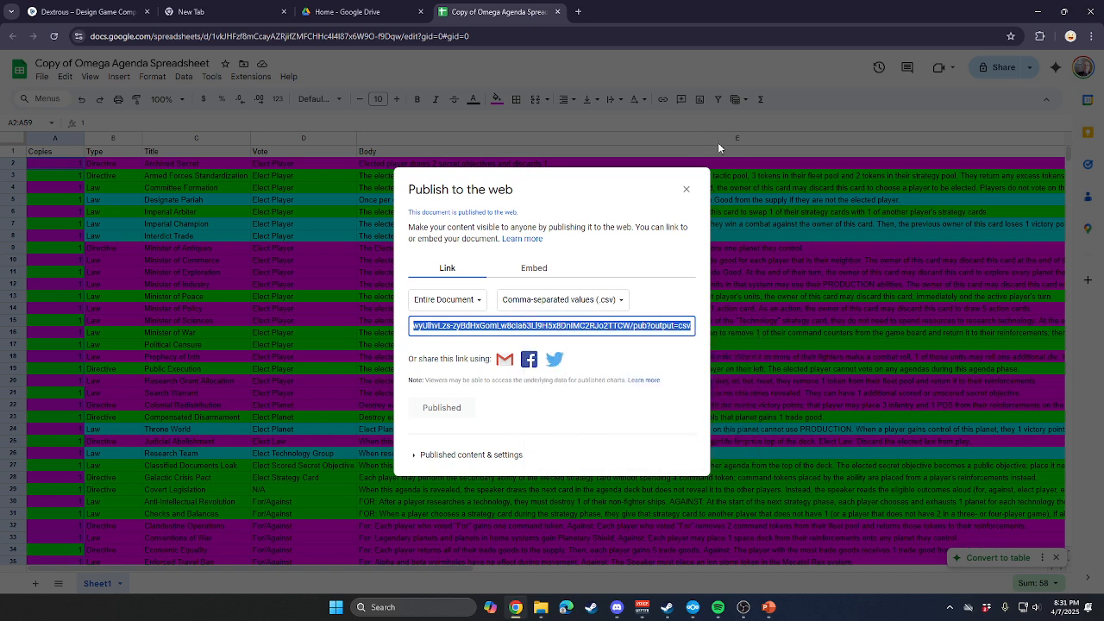
left_click(686, 189)
Switch to Dextrous, link the Agenda component to the copied Google Sheets CSV address, and import its data.
left_click(82, 12)
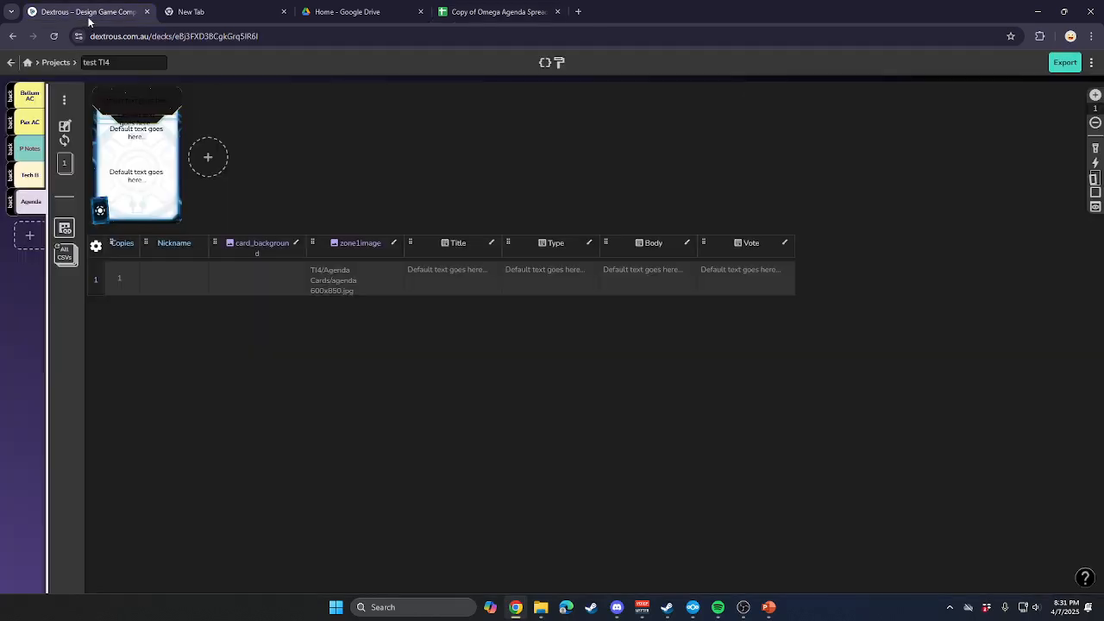
left_click(64, 228)
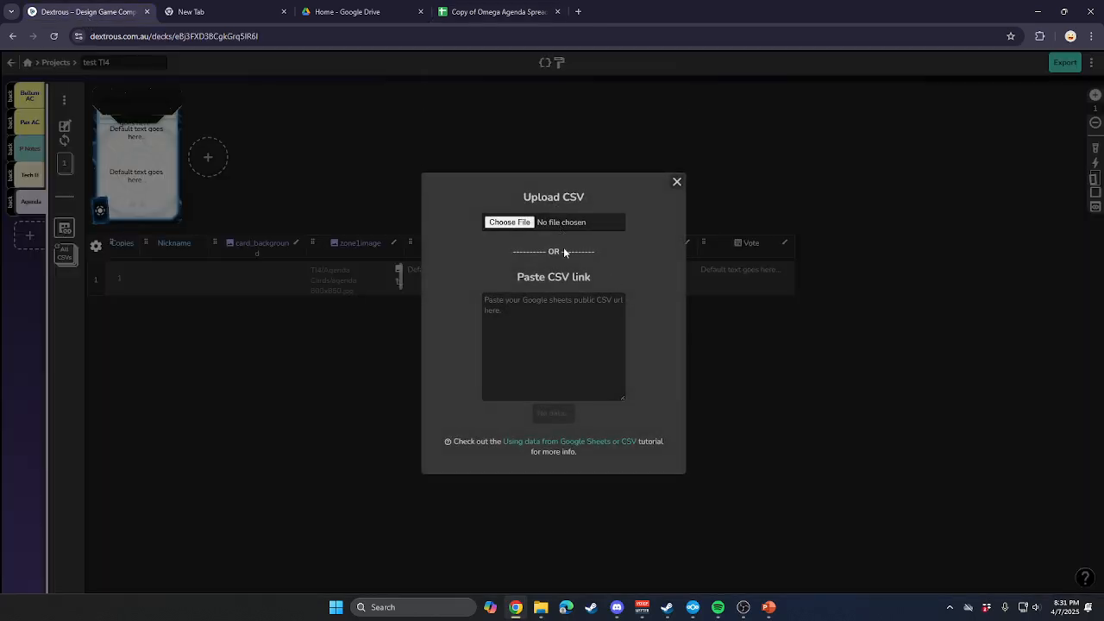
left_click(514, 290)
left_click(525, 322)
key("ctrl+v")
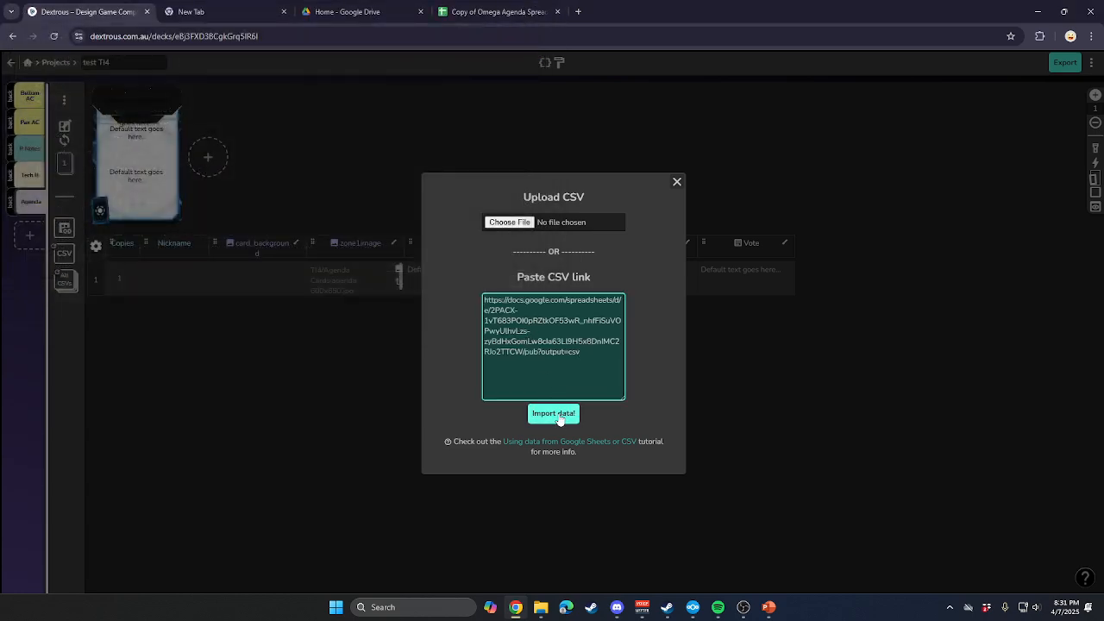
left_click(558, 415)
left_click(554, 391)
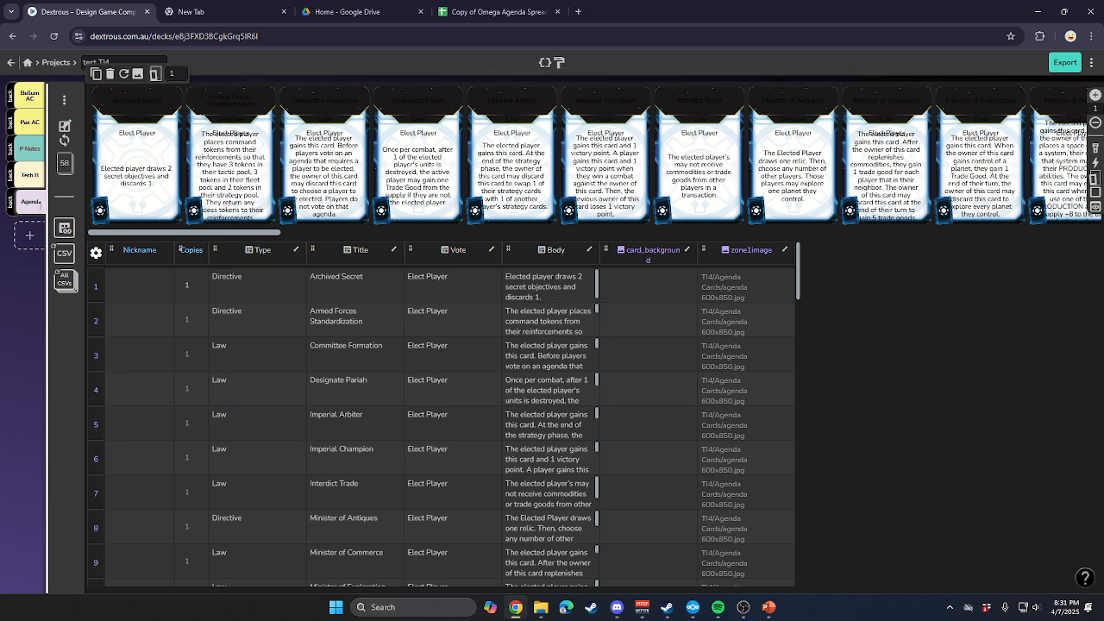
View the Agenda layout from the layouts overview and return to the test TI4 project.
left_click(56, 62)
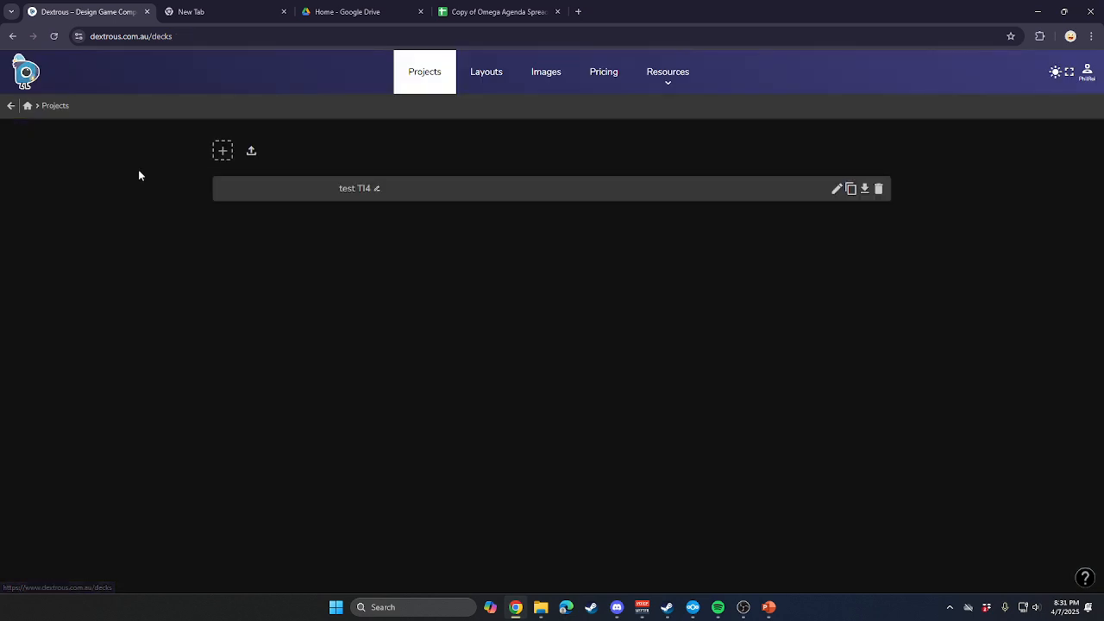
left_click(486, 73)
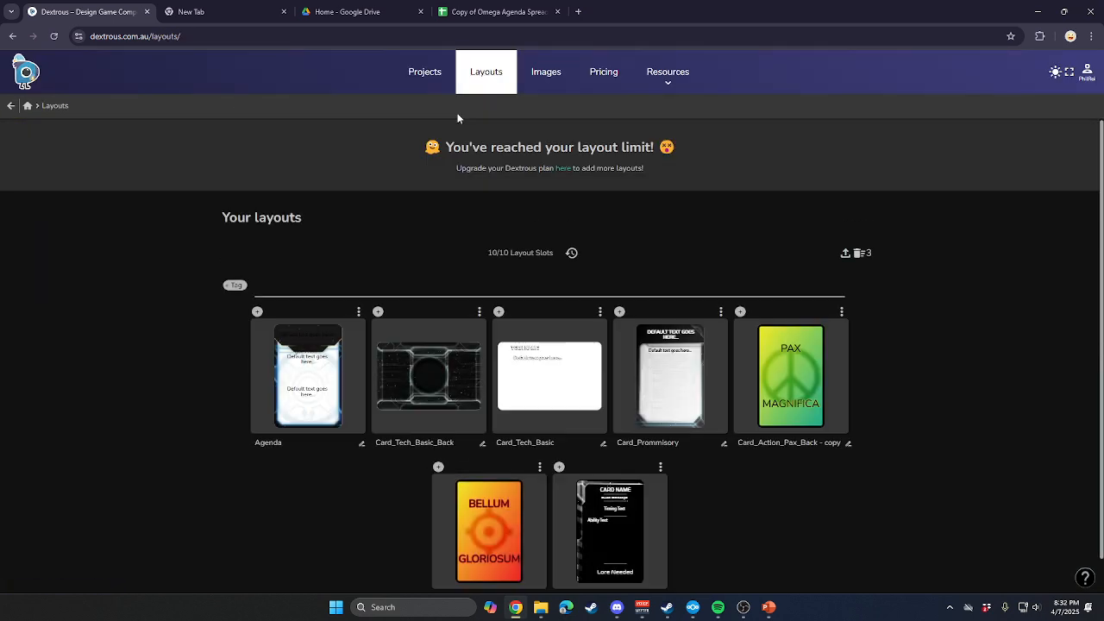
left_click(299, 402)
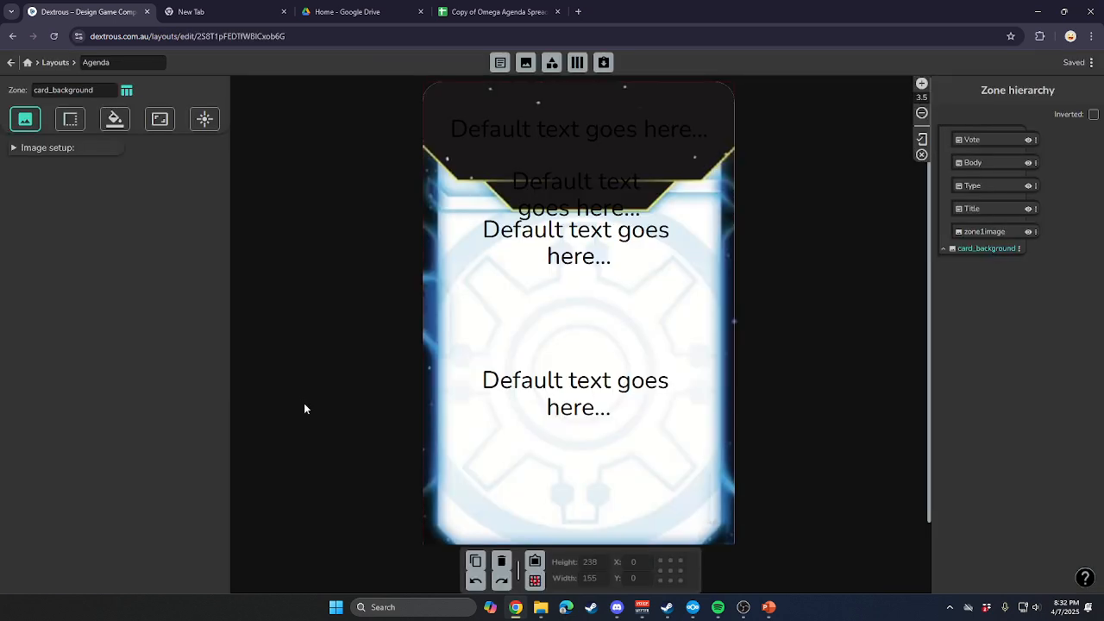
left_click(12, 62)
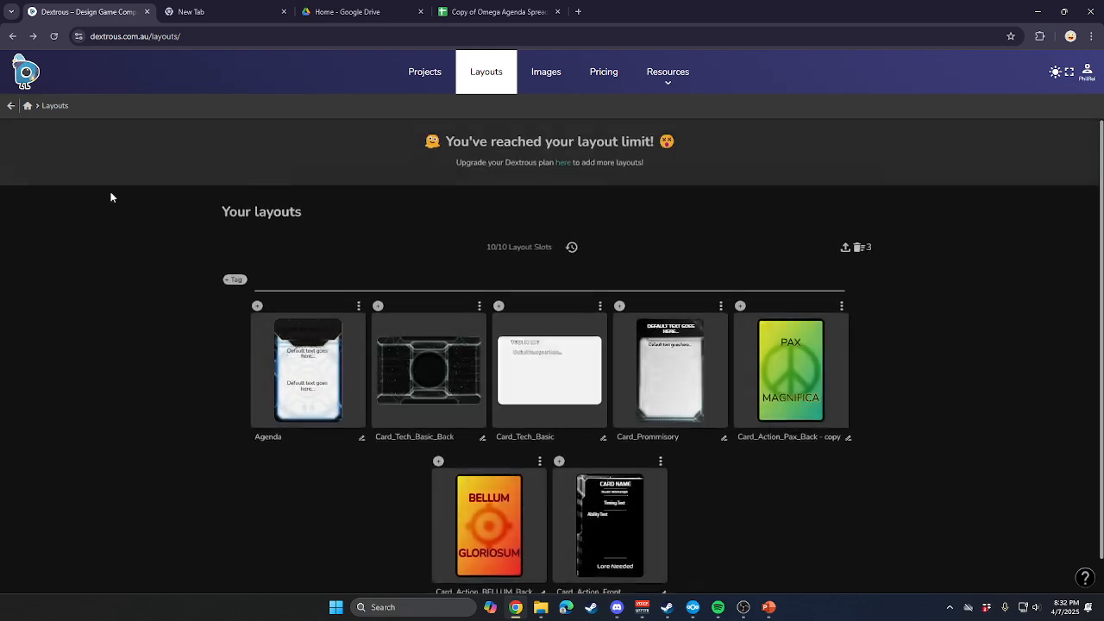
left_click(317, 433)
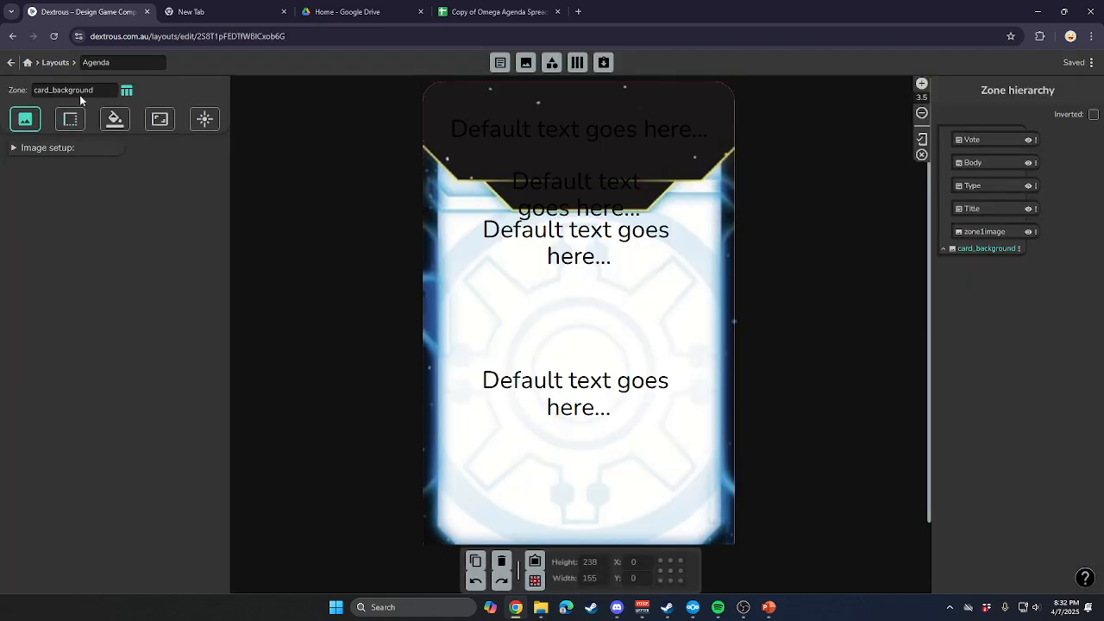
left_click(26, 60)
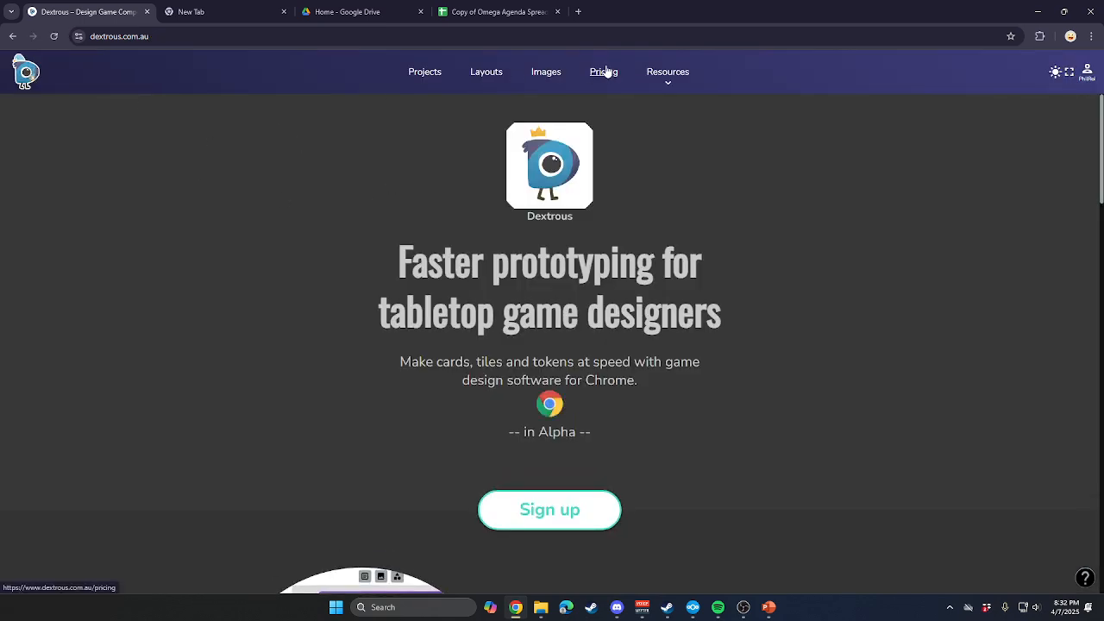
left_click(425, 72)
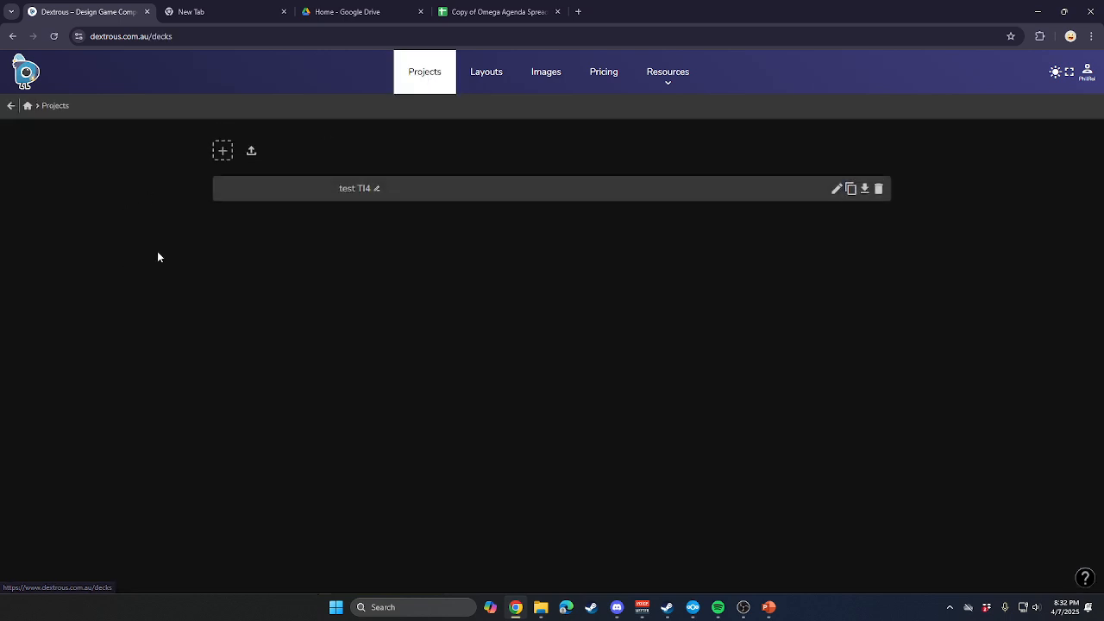
left_click(350, 190)
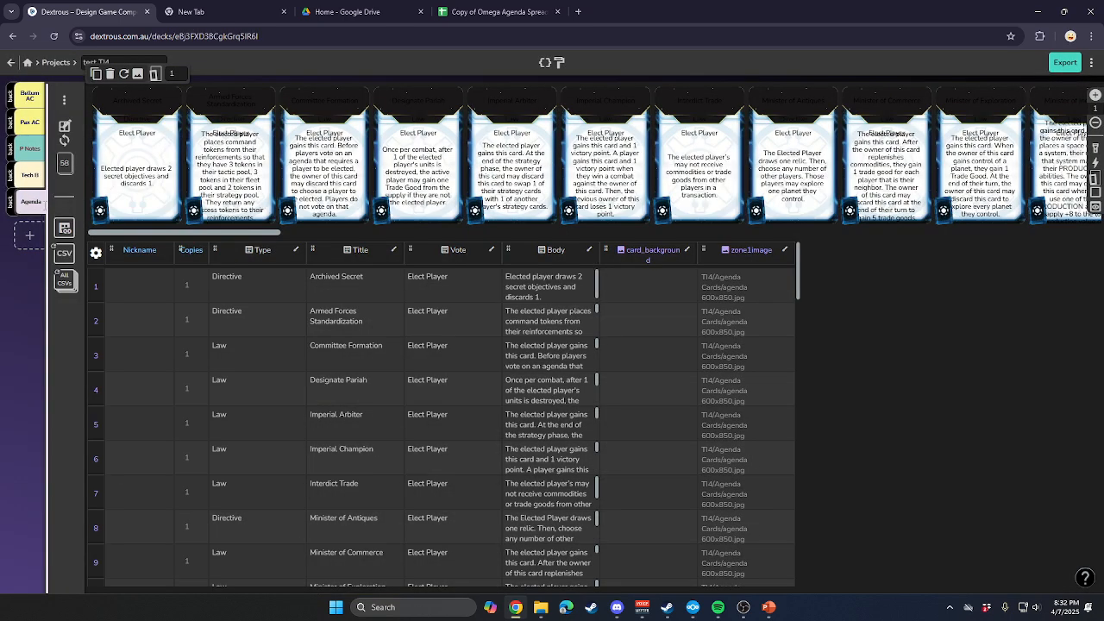
Open the Agenda component's layout for editing and set the Title zone's font to myriad-pro-regular.
left_click(139, 160)
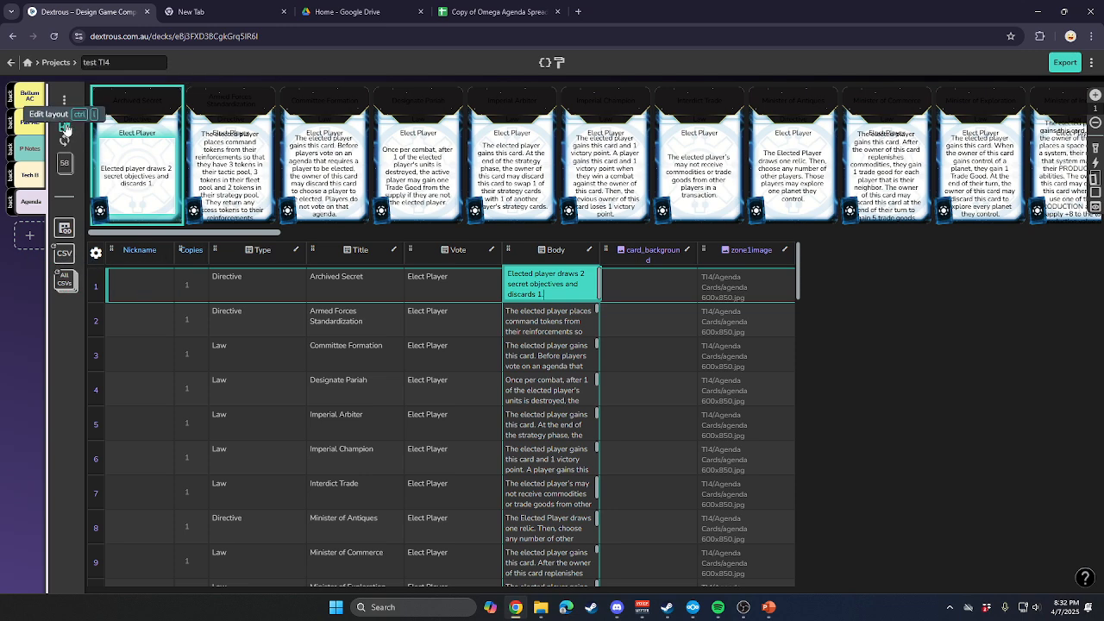
left_click(66, 129)
left_click(646, 129)
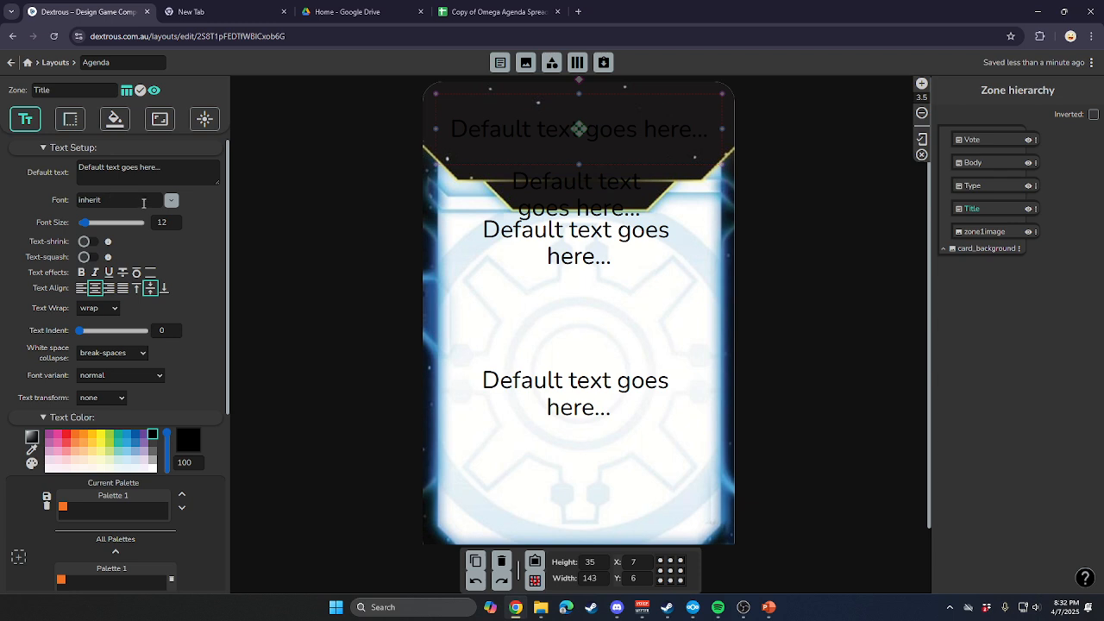
left_click(171, 199)
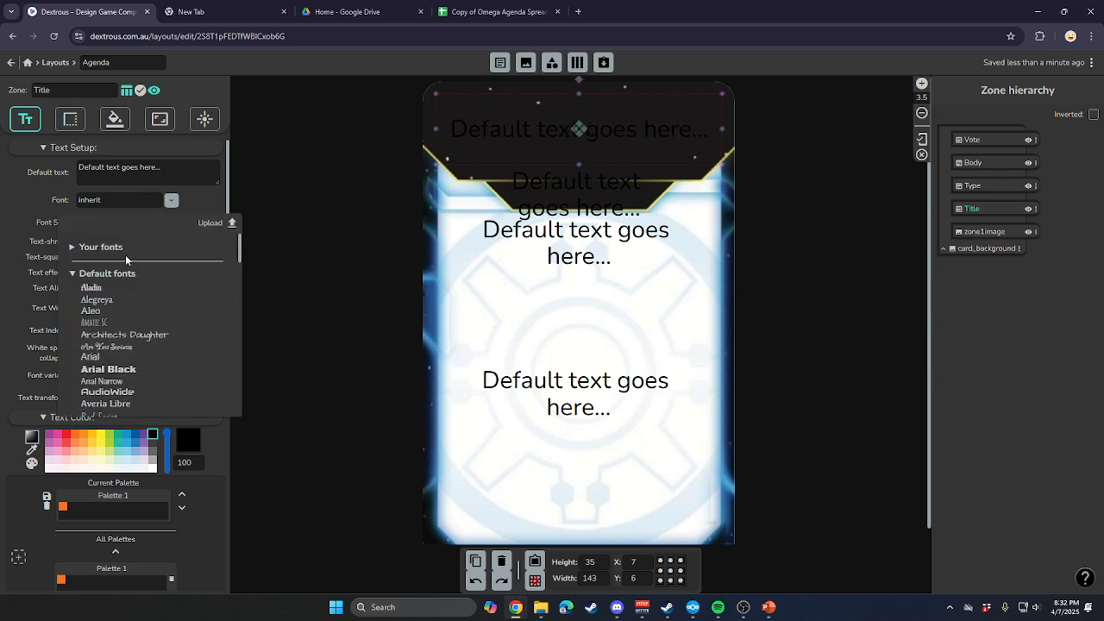
scroll(157, 301, "down", 8)
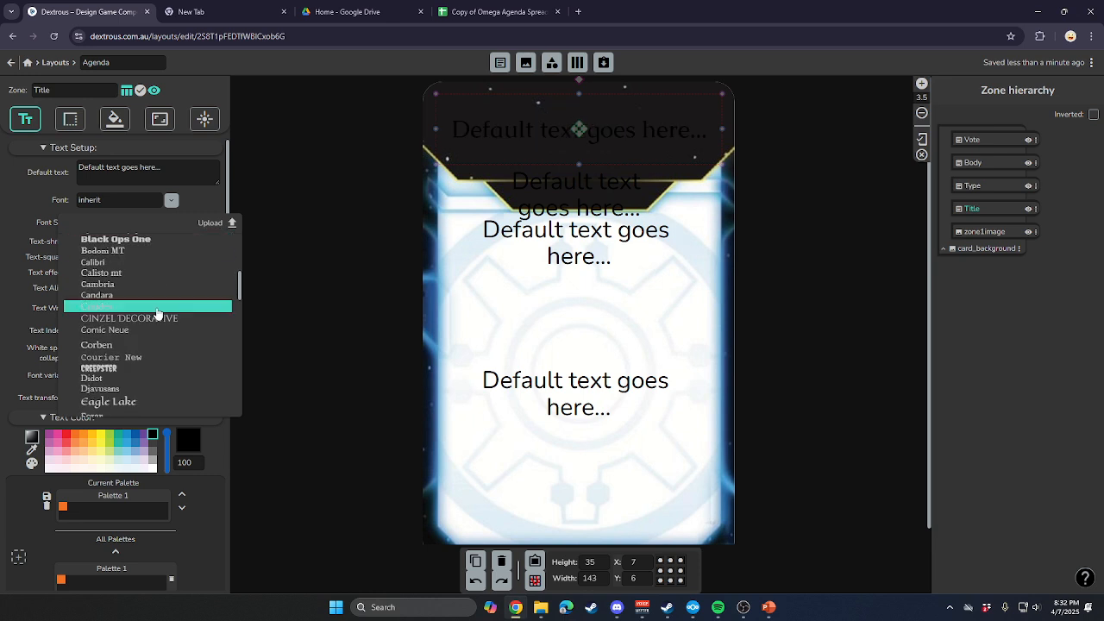
scroll(157, 320, "down", 5)
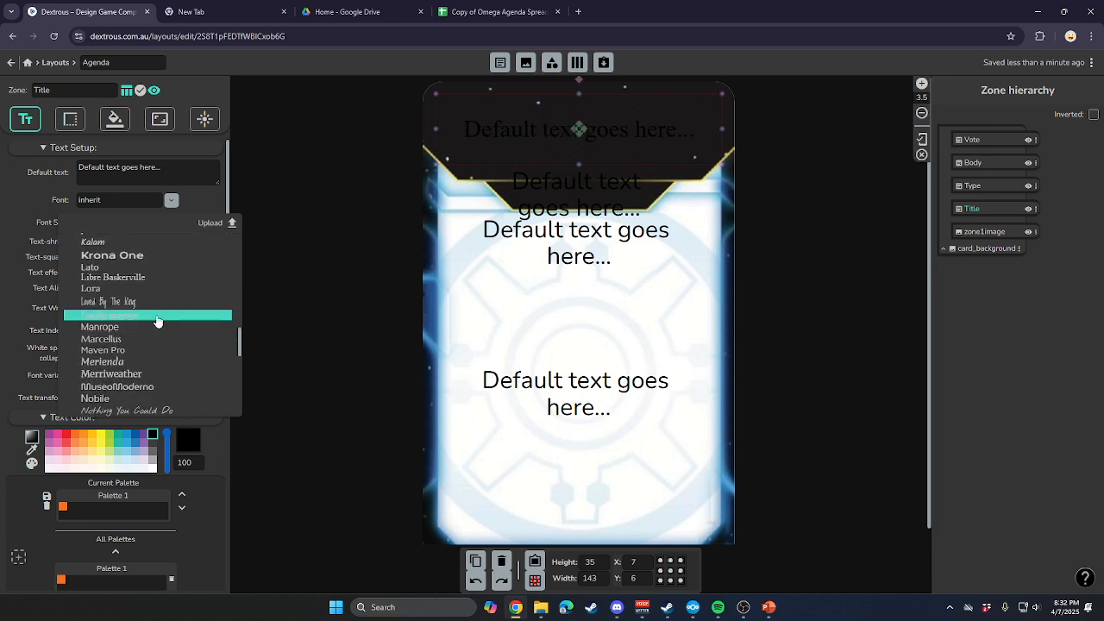
scroll(159, 394, "up", 15)
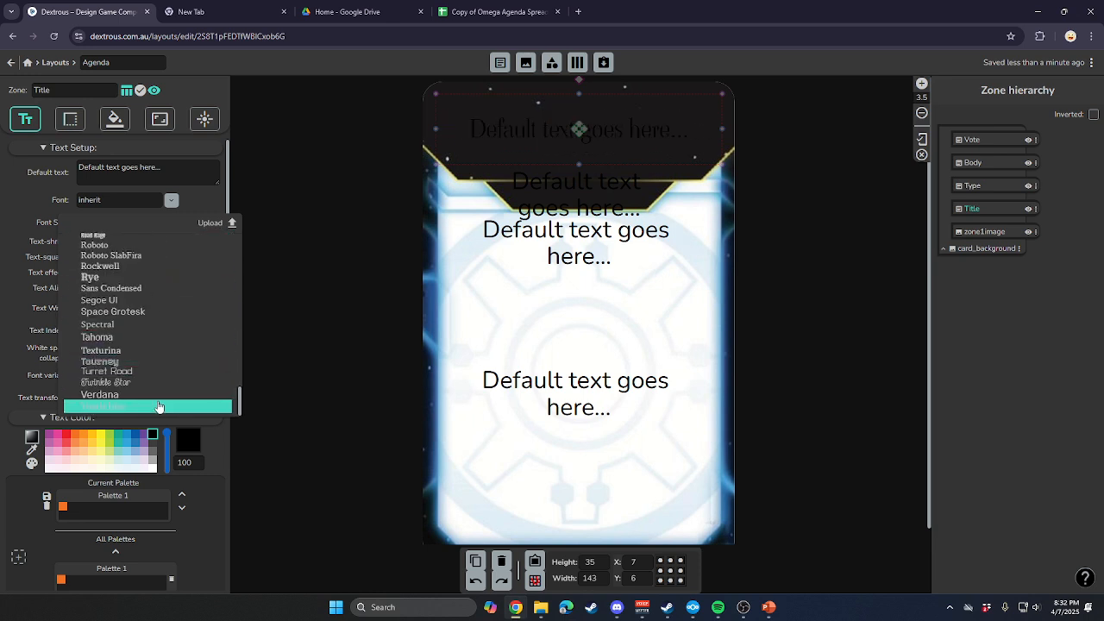
left_click(98, 249)
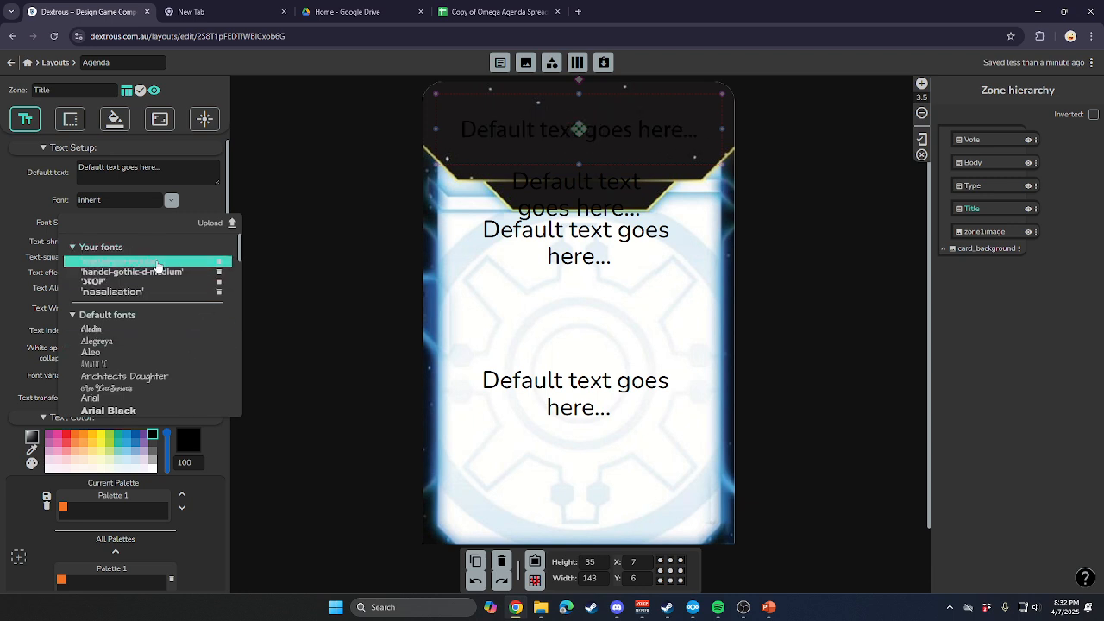
left_click(159, 263)
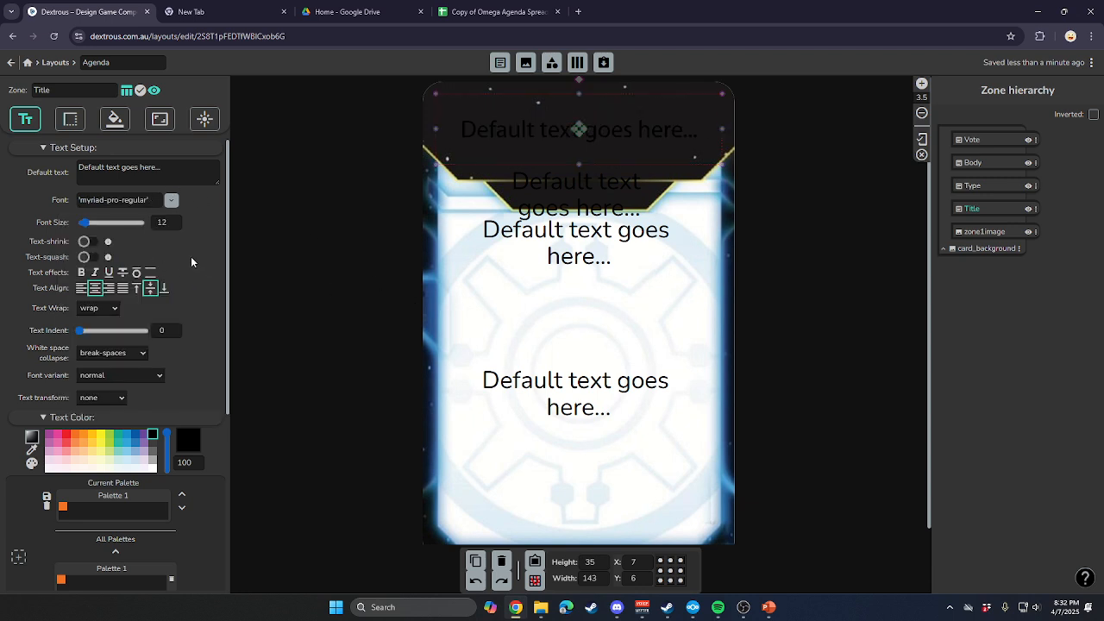
Format the Title zone's text as white uppercase with text-shrink enabled.
left_click(152, 469)
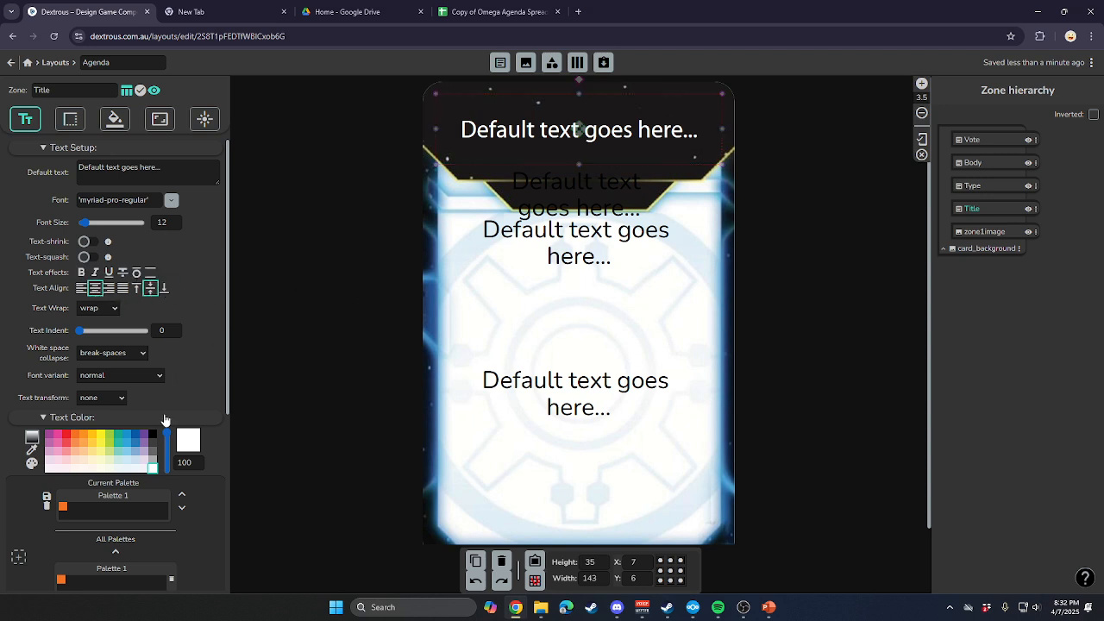
left_click(118, 399)
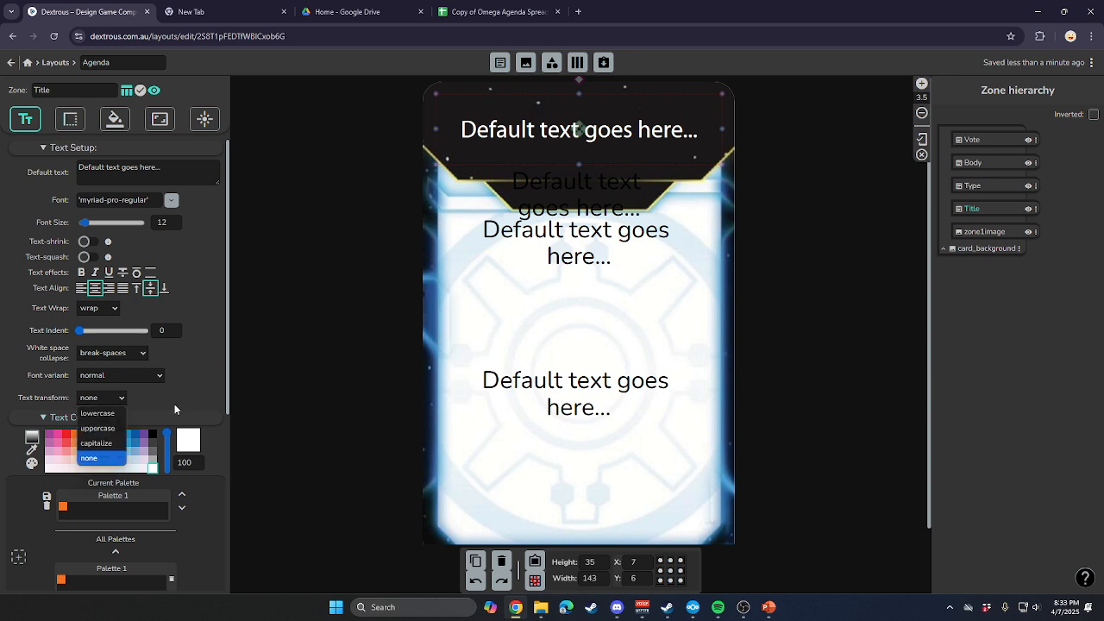
left_click(97, 427)
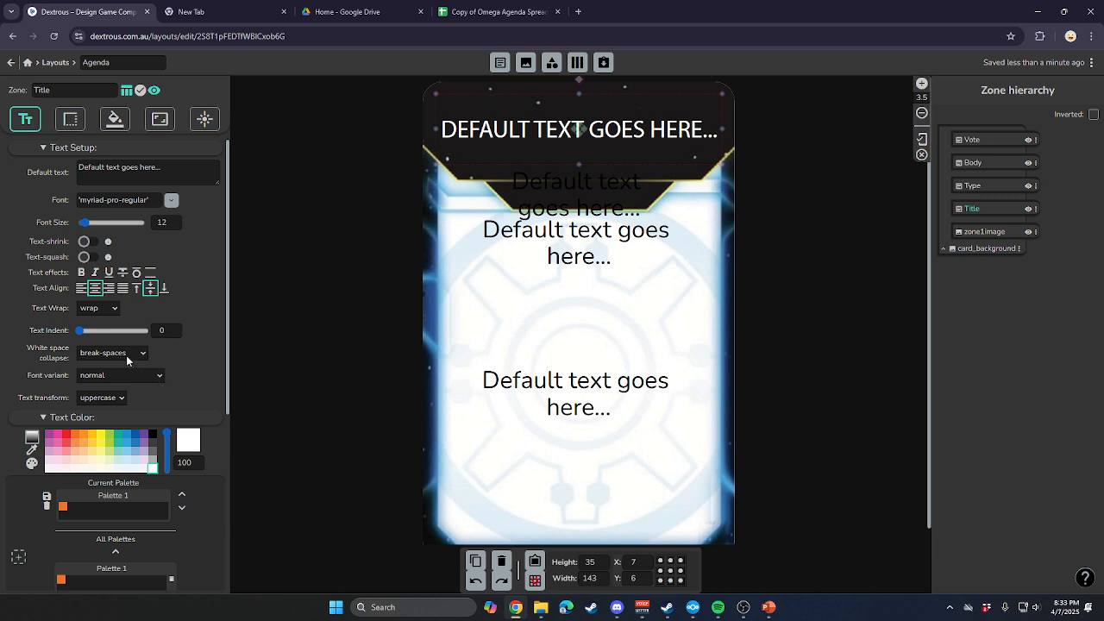
left_click(85, 241)
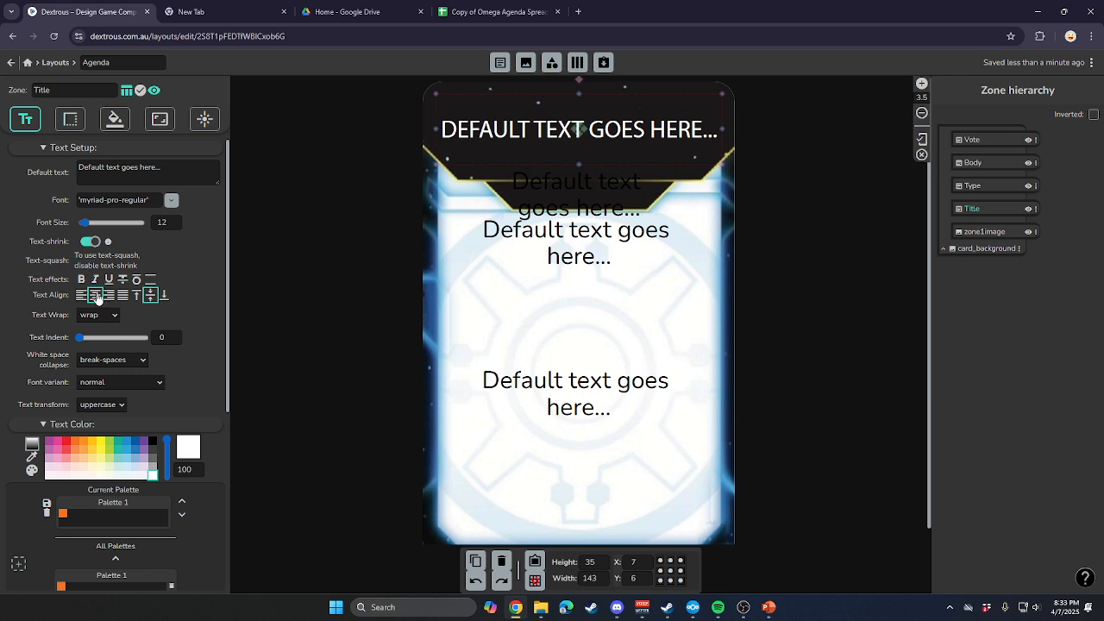
left_click(309, 276)
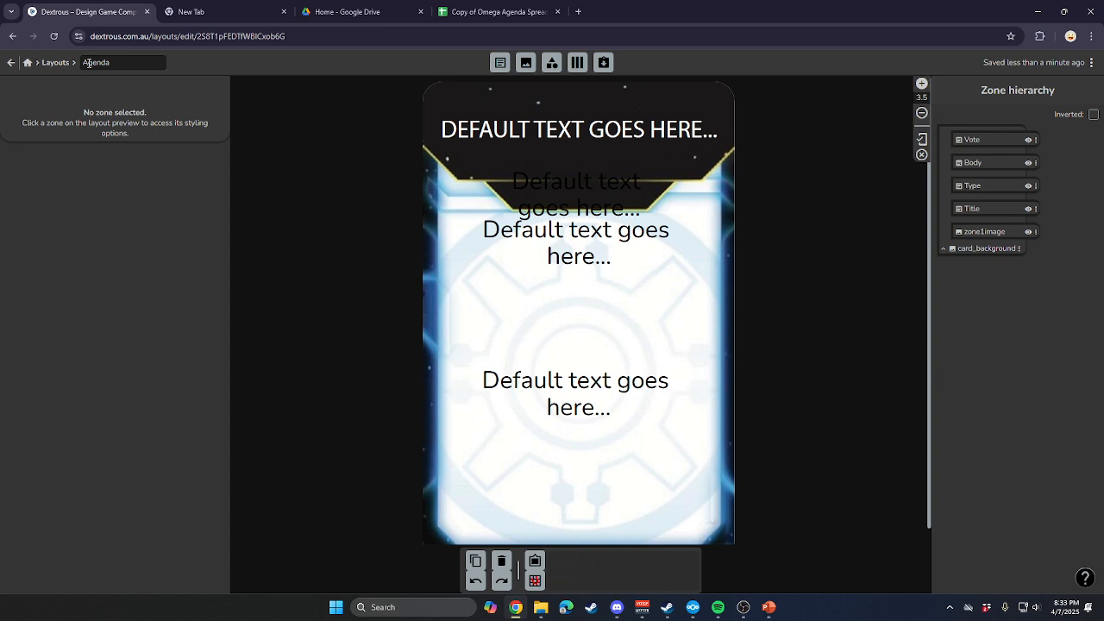
Replace the Title zone's default text with "LAW TITLE HERE".
left_click(567, 195)
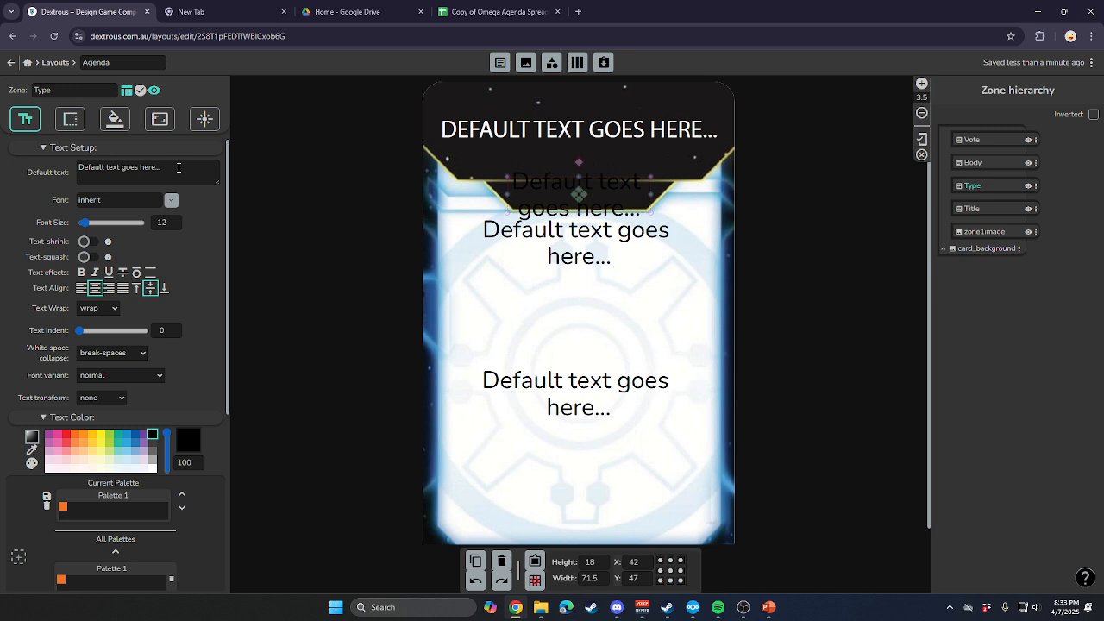
left_click(536, 126)
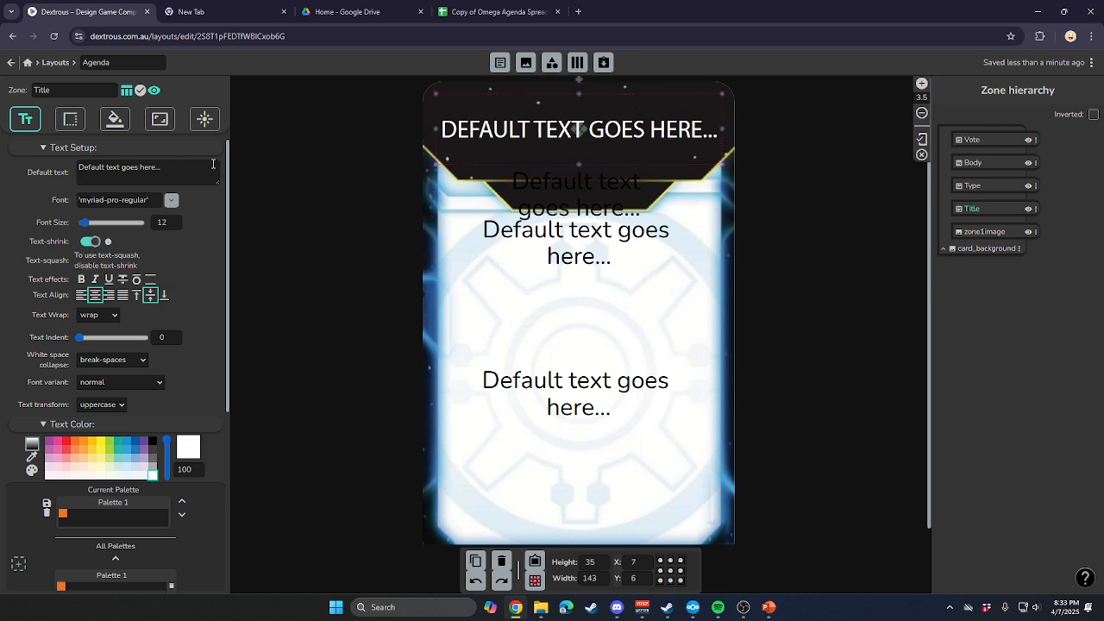
left_click(186, 166)
key("BackSpace")
key("BackSpace")
key("BackSpace")
key("BackSpace")
key("BackSpace")
key("BackSpace")
key("BackSpace")
key("BackSpace")
key("BackSpace")
key("BackSpace")
key("BackSpace")
key("BackSpace")
key("BackSpace")
key("BackSpace")
key("BackSpace")
key("BackSpace")
key("BackSpace")
key("BackSpace")
key("BackSpace")
key("BackSpace")
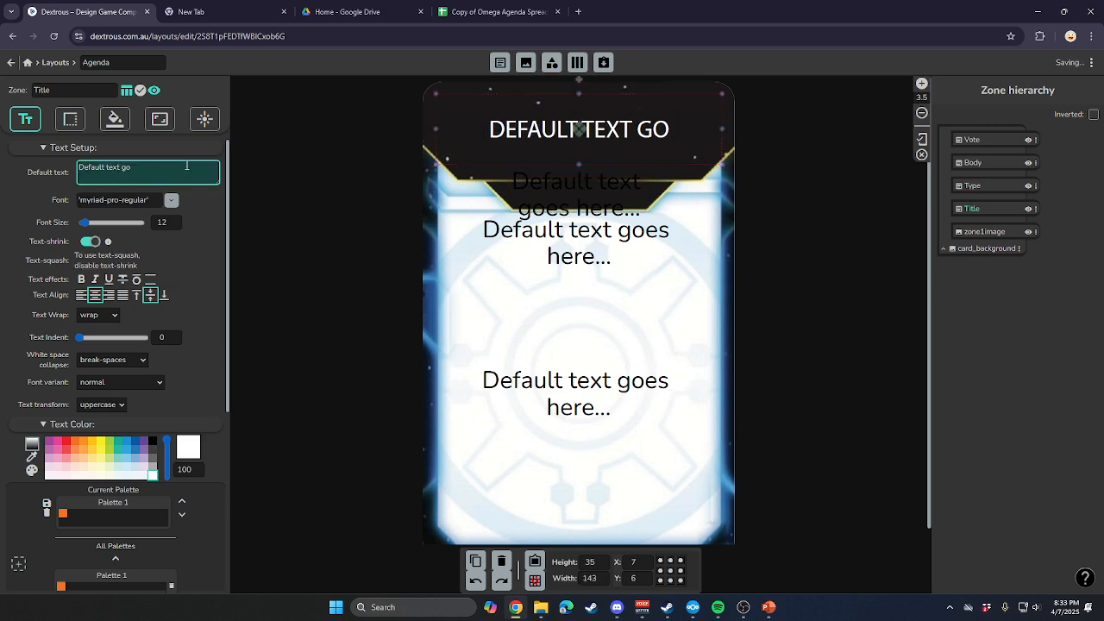
type("LAW T")
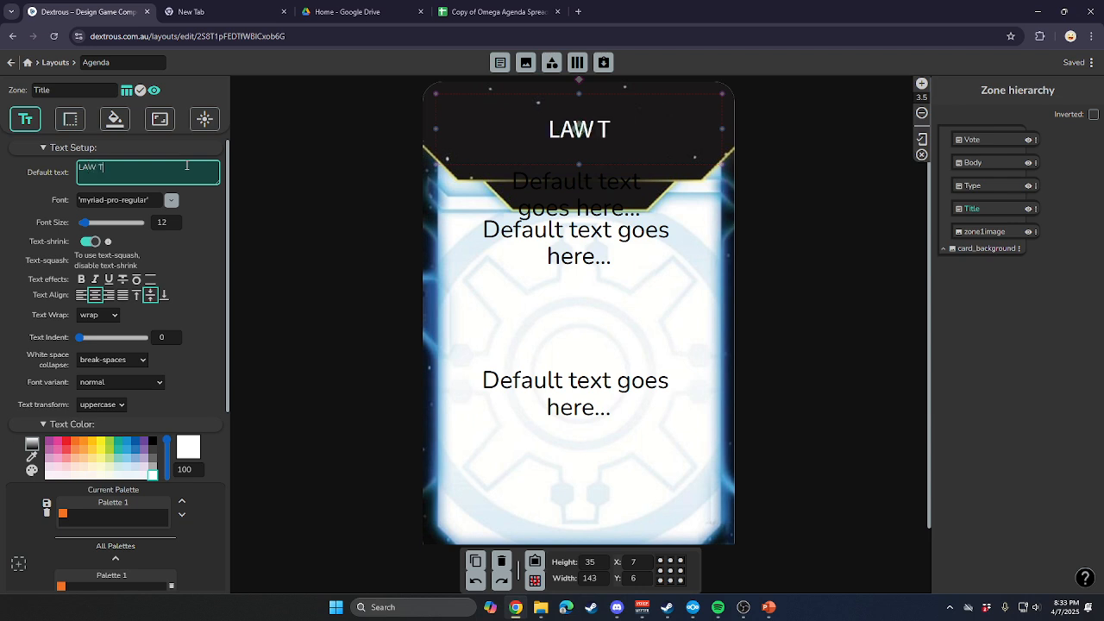
type("ITLE HERE")
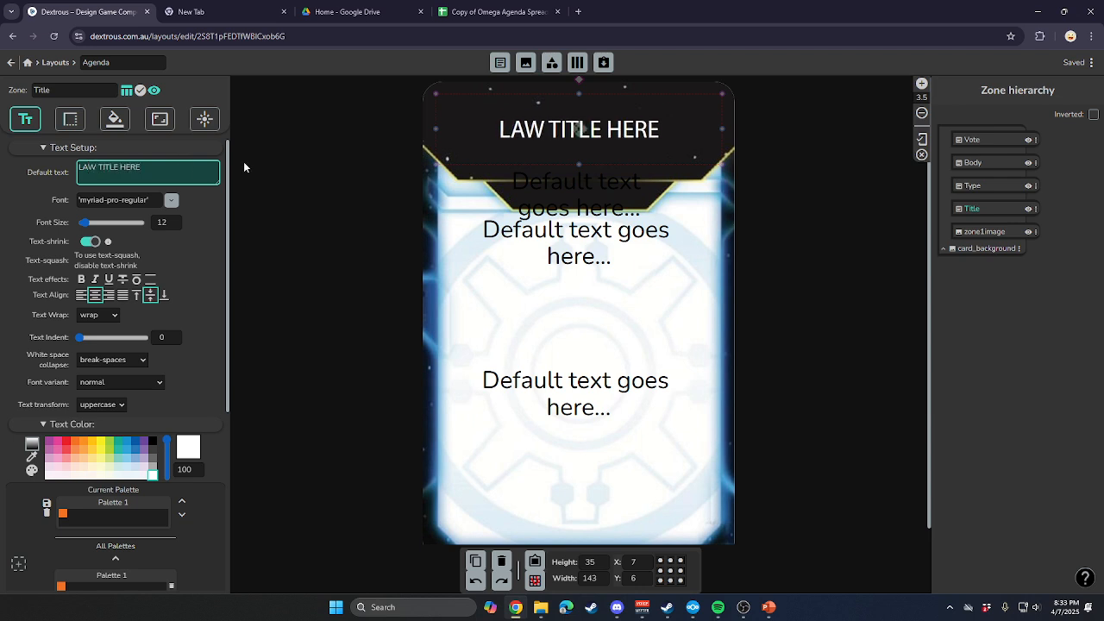
Replace the default text of the Type zone below the title with "LAW".
left_click(594, 185)
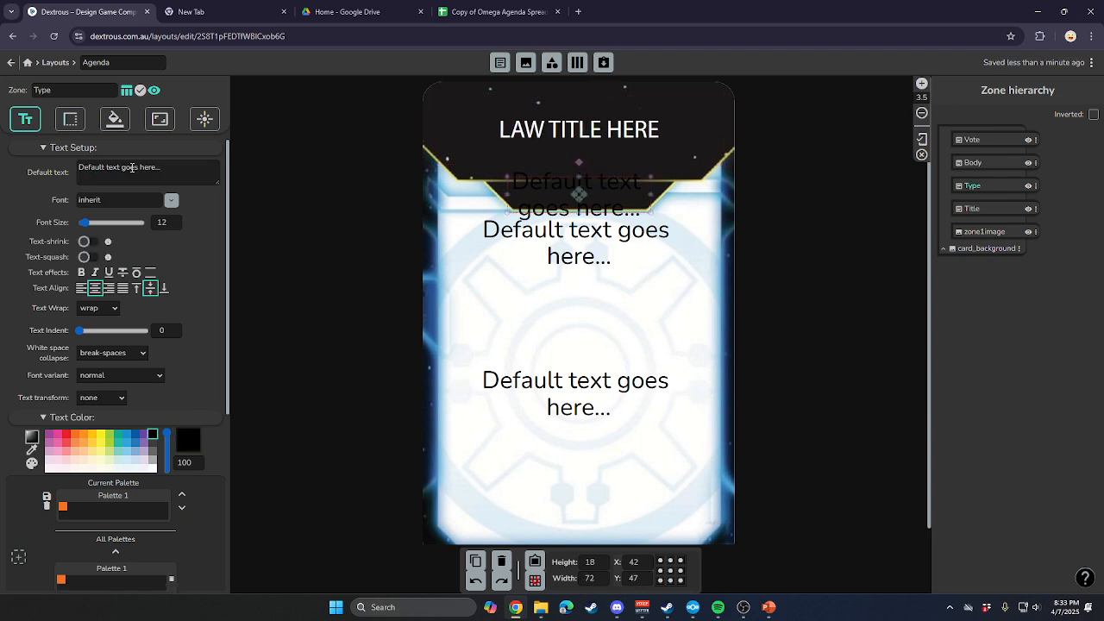
left_click_drag(167, 172, 56, 174)
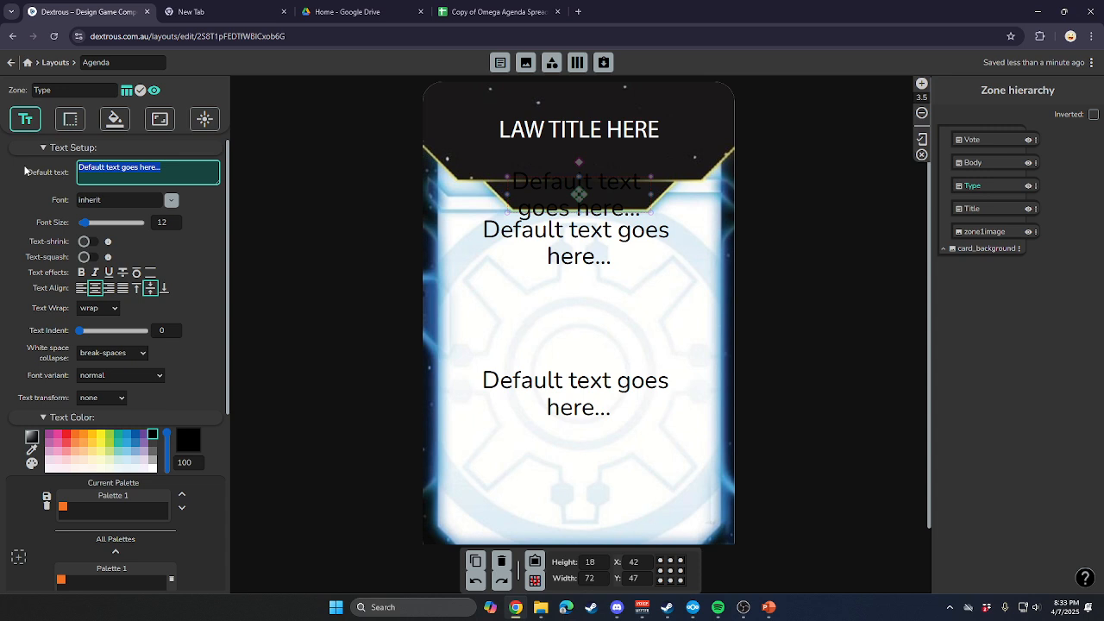
type("LAW")
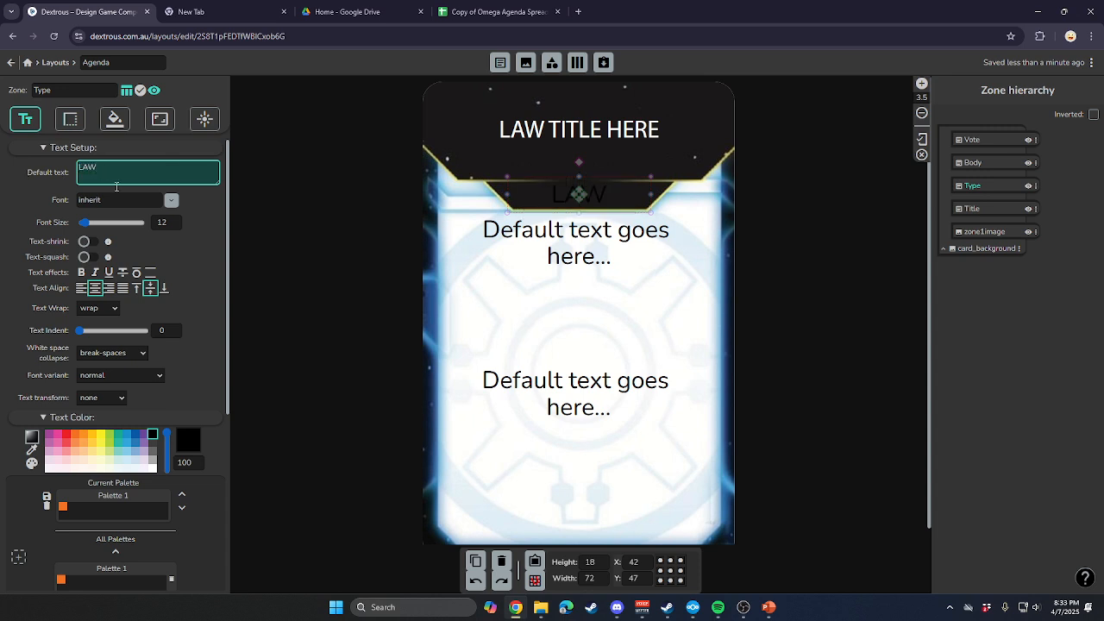
Replace the Vote zone's default text with "VOTE TYPE".
left_click(607, 234)
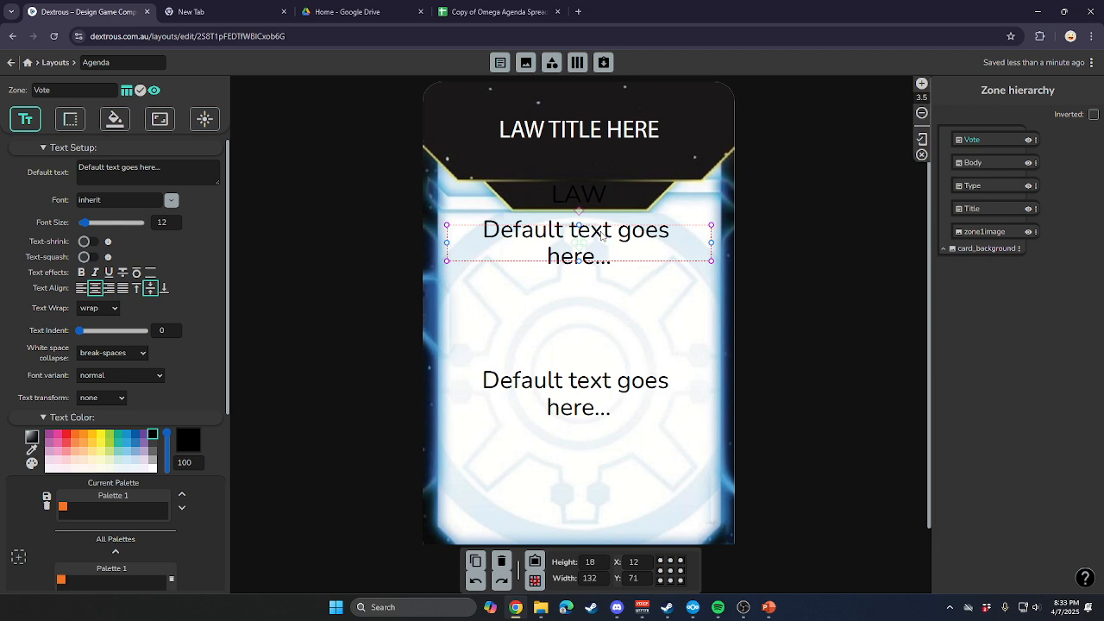
left_click(136, 168)
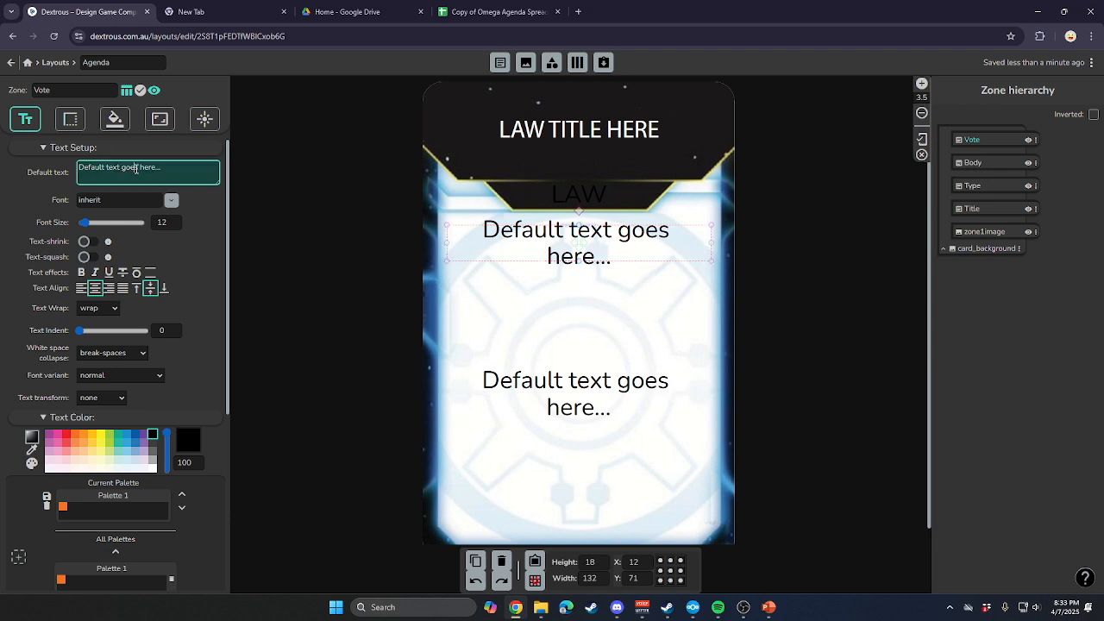
type("VOTE TYPE")
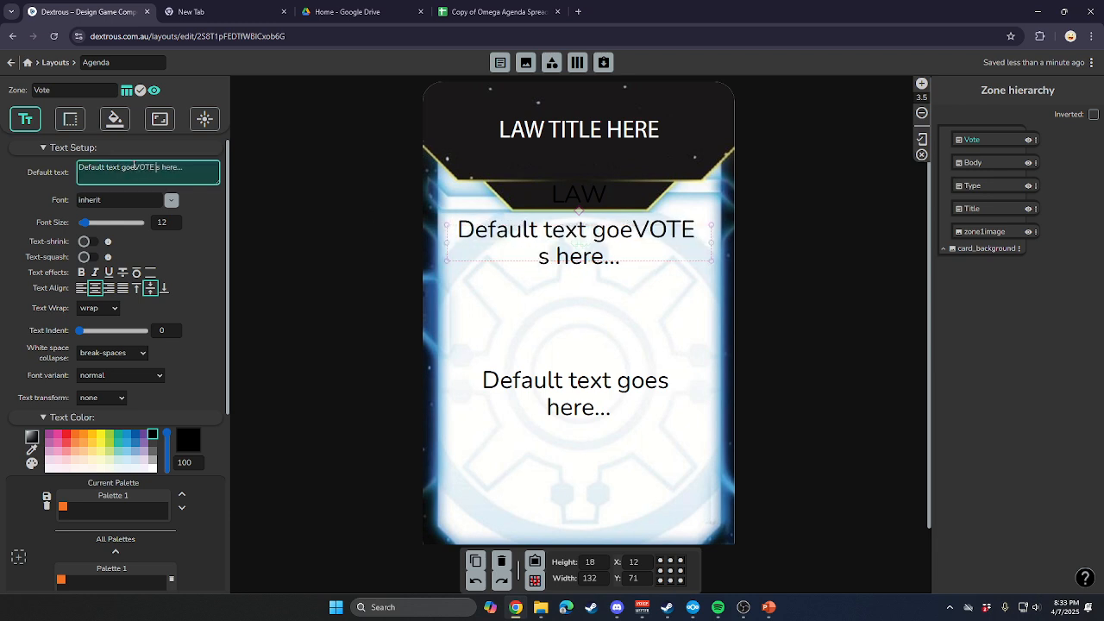
key("ctrl+a")
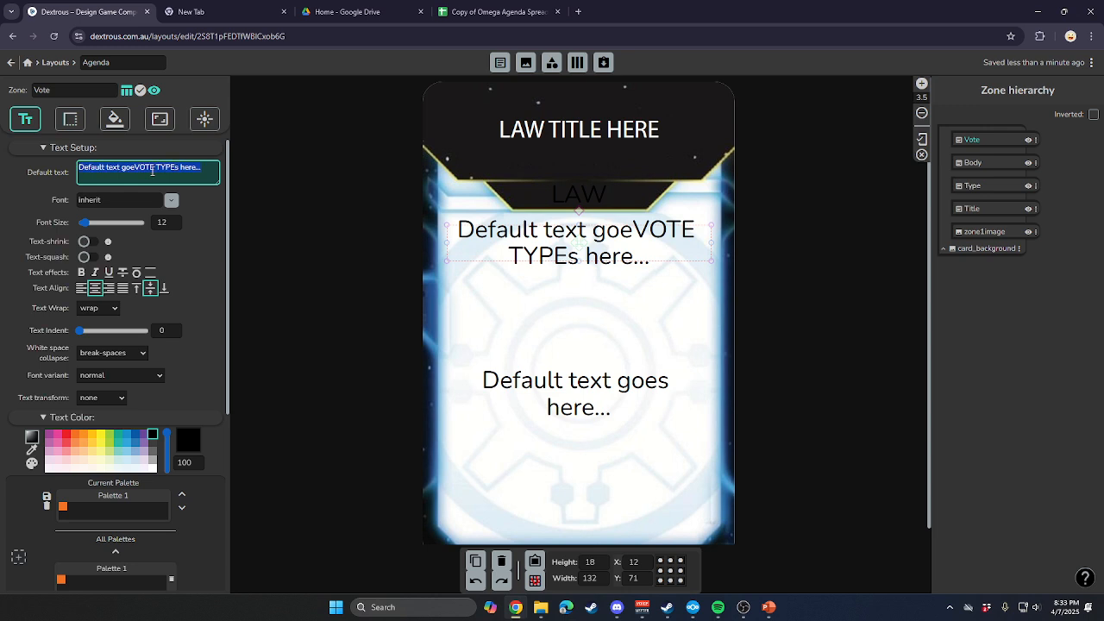
type("VOTE TYPE")
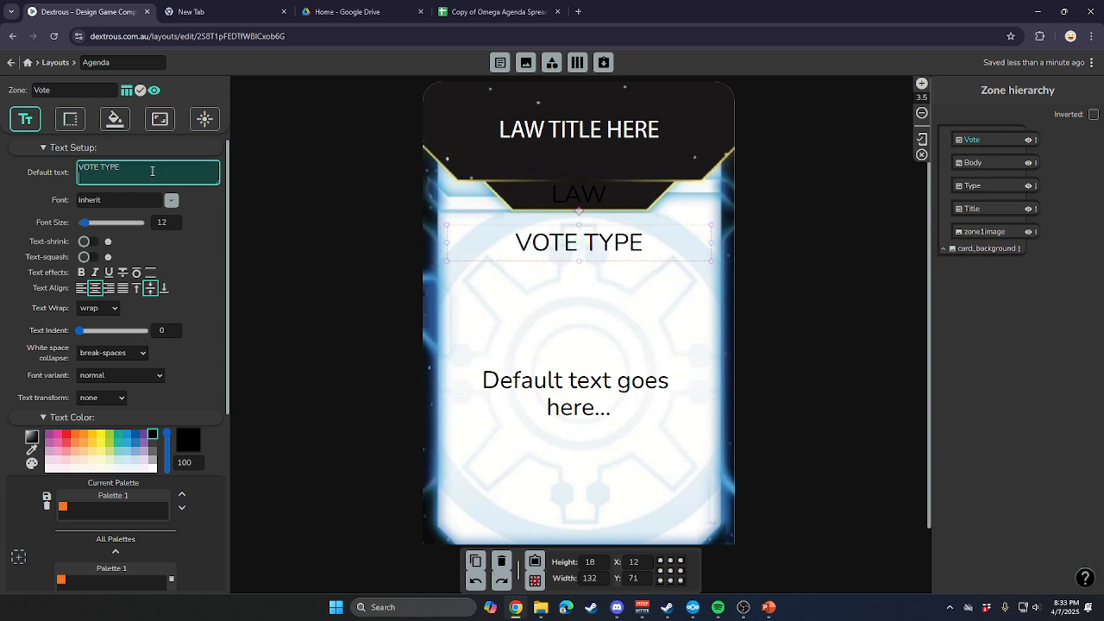
Lengthen the Body zone's default text by repeating "Default text goes here..." several times so it fills more of the zone.
left_click(583, 403)
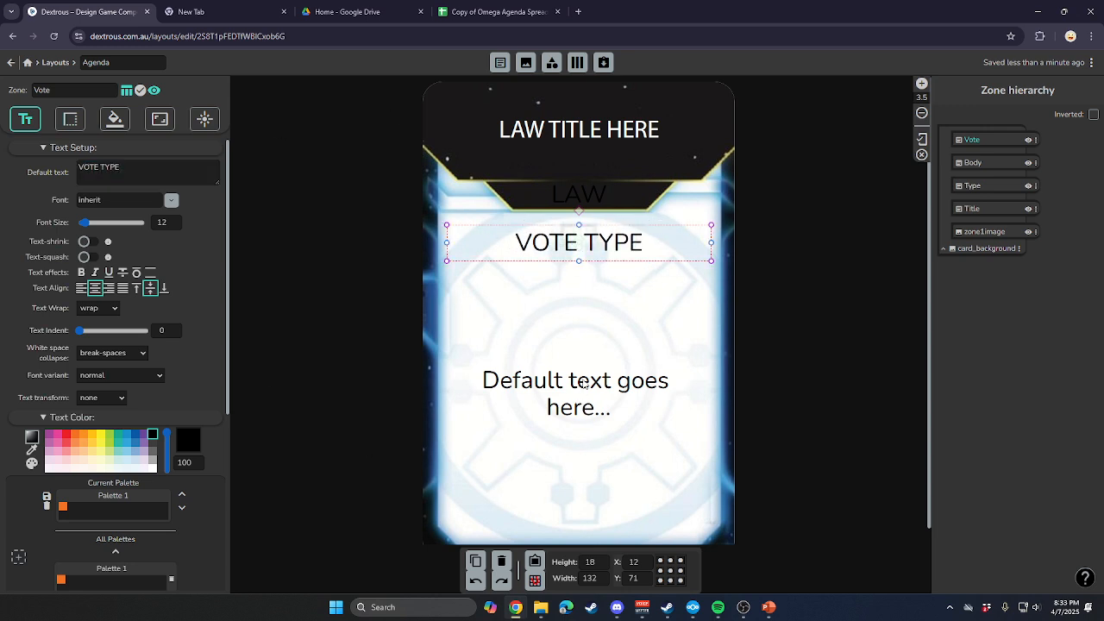
left_click(174, 177)
key("ctrl+a")
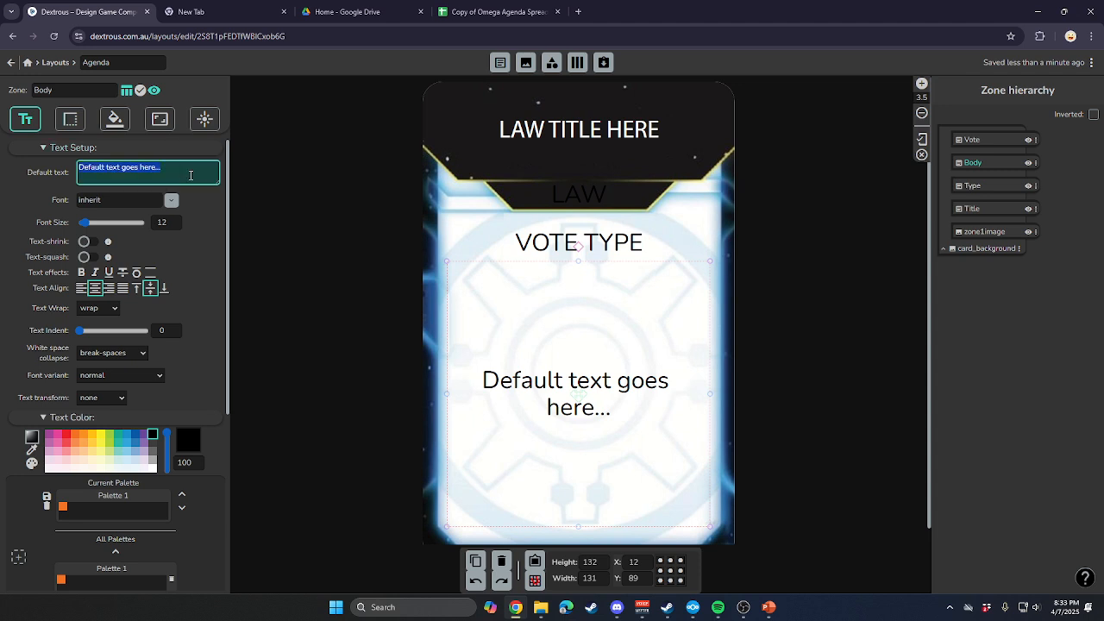
left_click(190, 176)
key("ctrl+v")
key("ctrl+v")
key("ctrl+v")
key("ctrl+v")
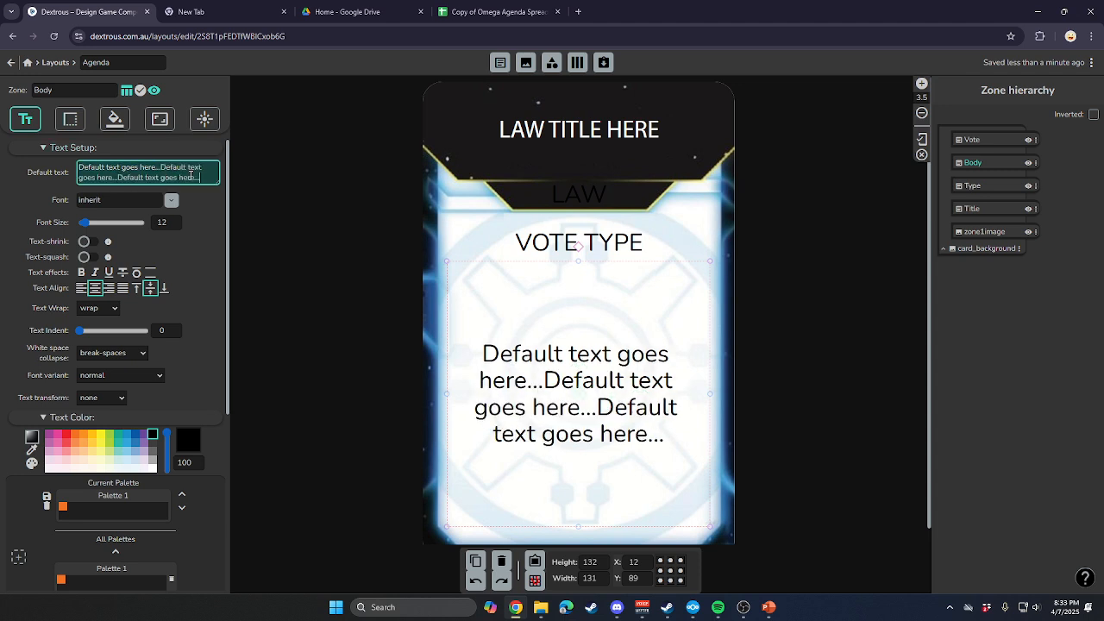
left_click(313, 411)
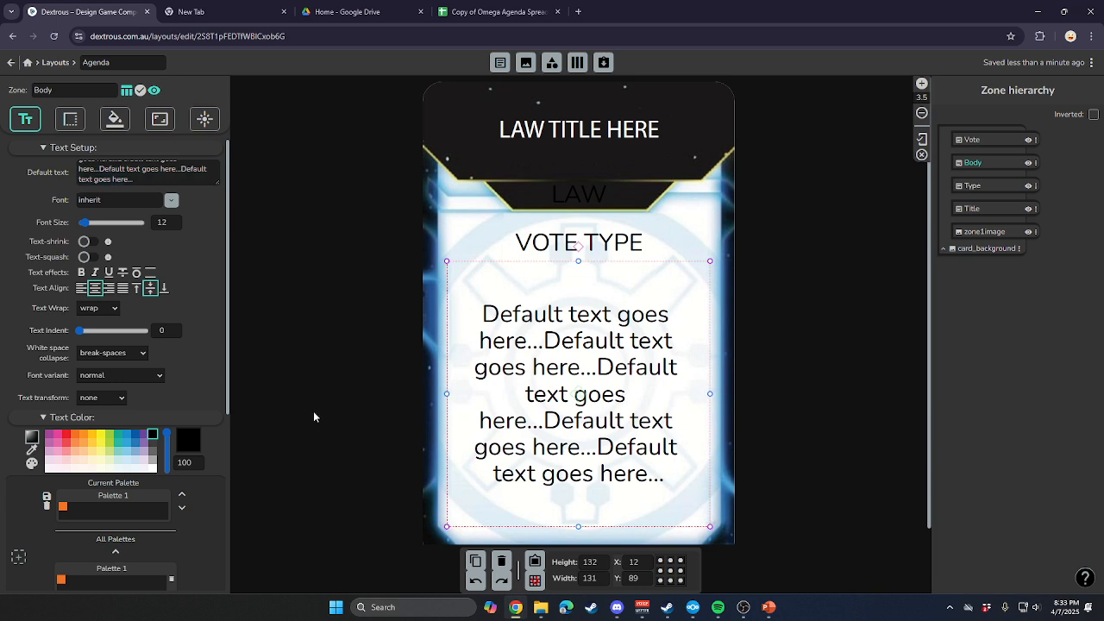
left_click(595, 434)
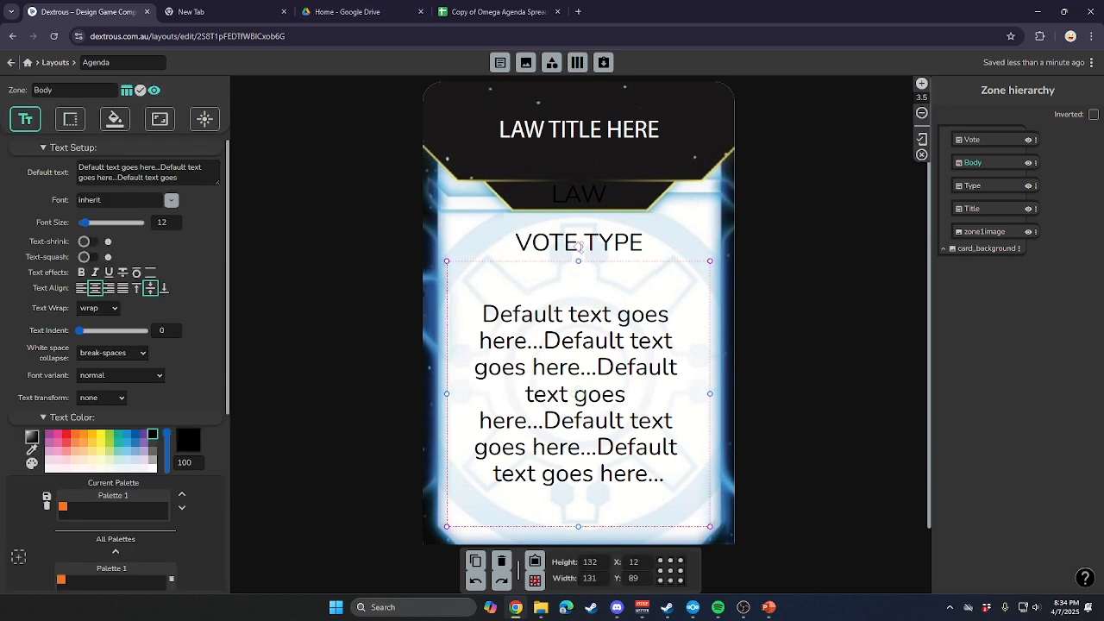
Color the Type zone's text yellow and the Title zone's text light blue.
left_click(583, 189)
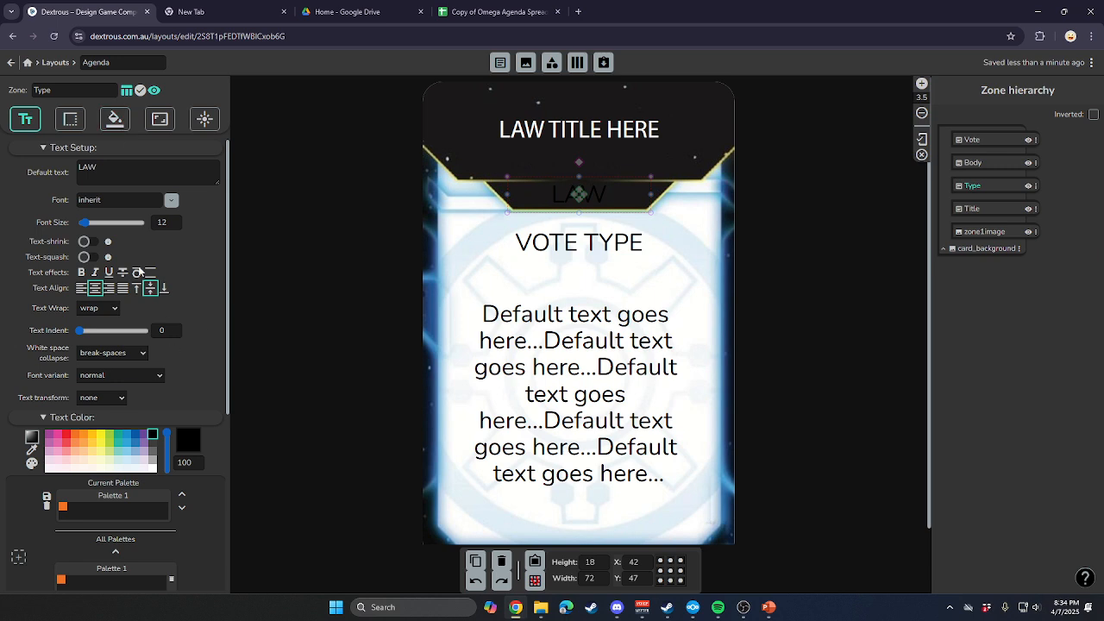
left_click(153, 469)
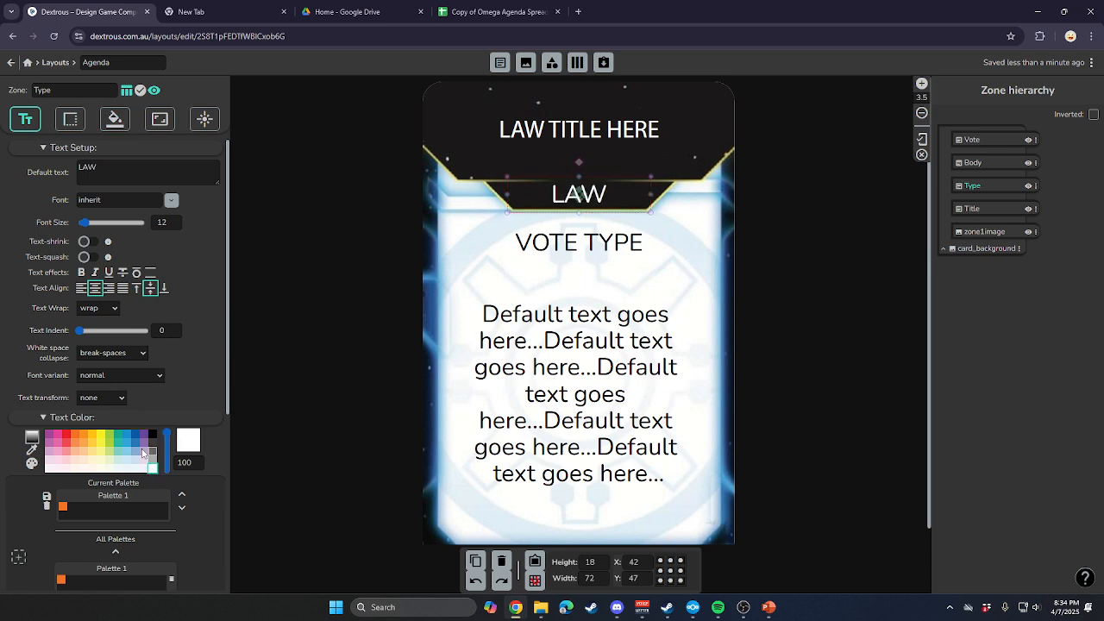
left_click(101, 438)
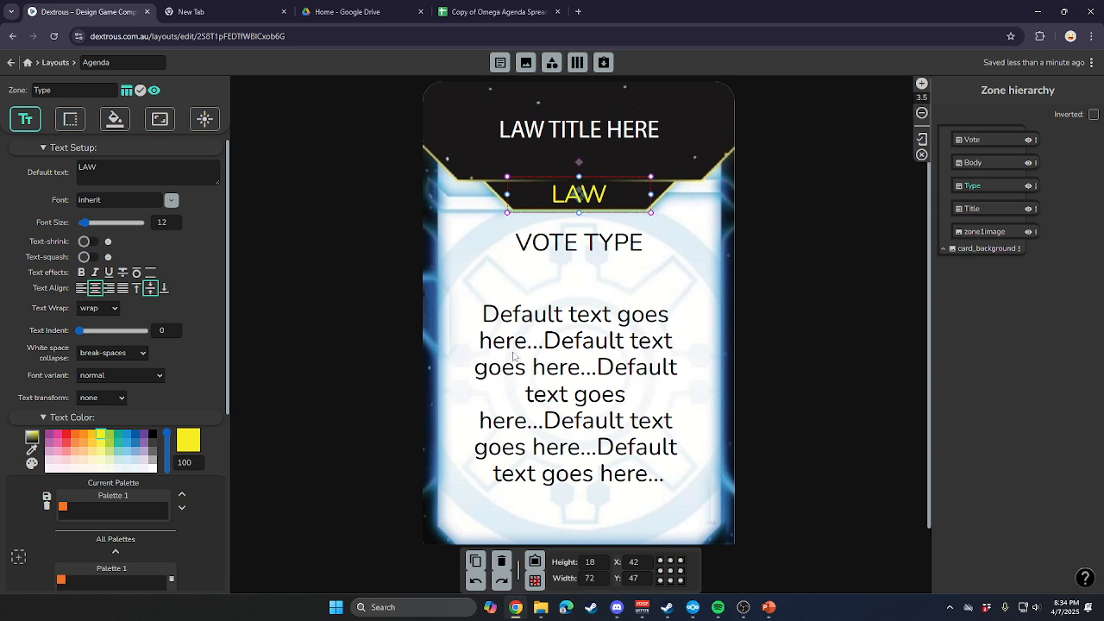
left_click(574, 134)
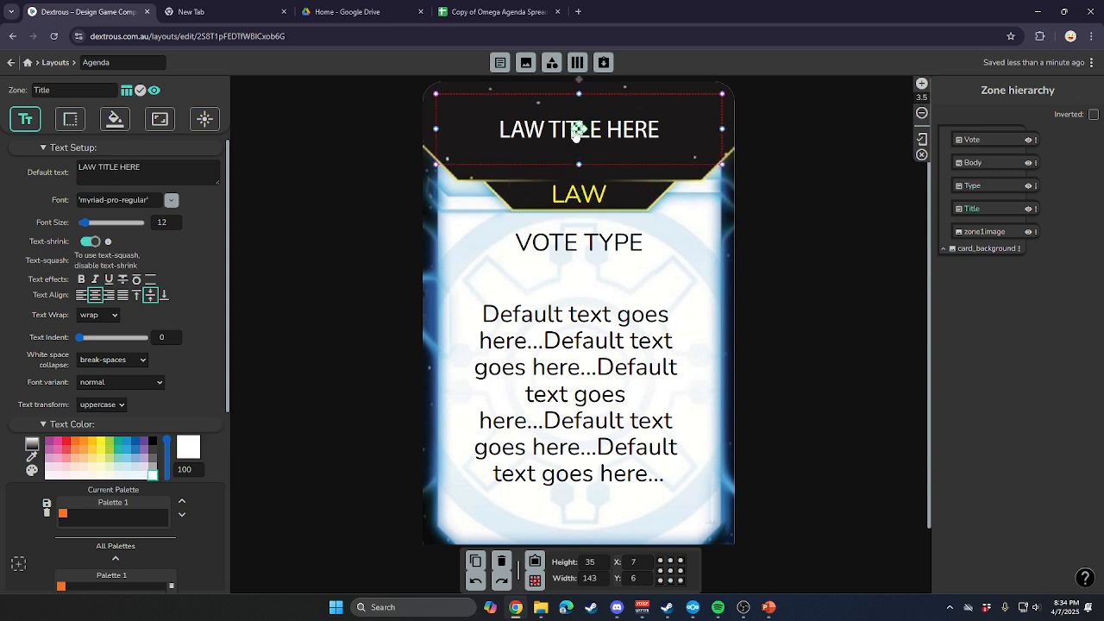
left_click(126, 458)
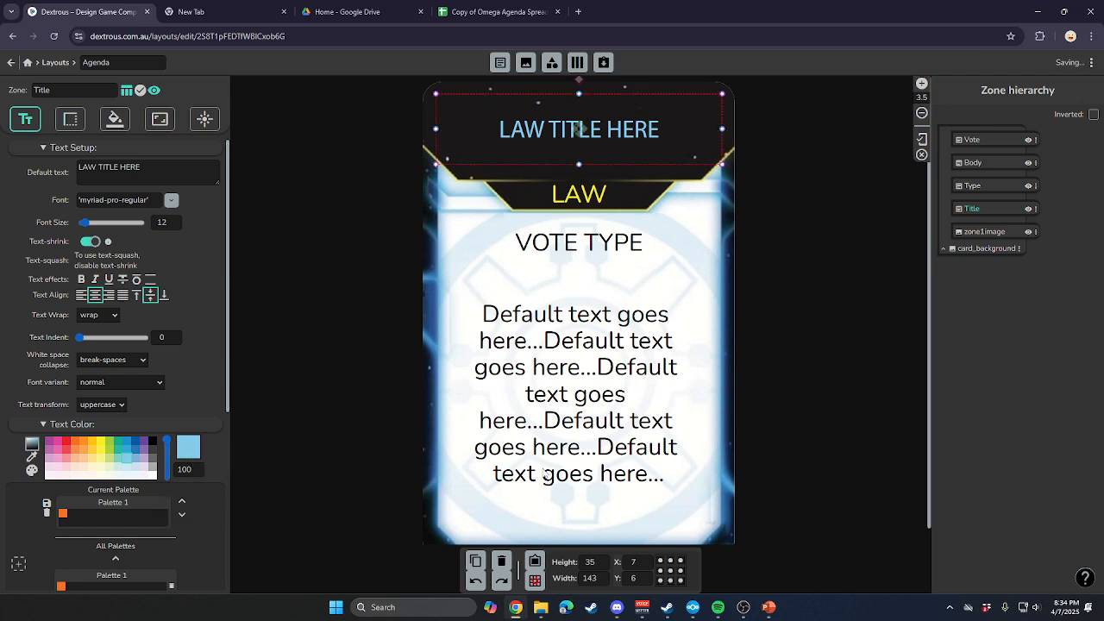
Set the Vote zone's font to the uploaded handel-gothic-d-medium.
left_click(592, 253)
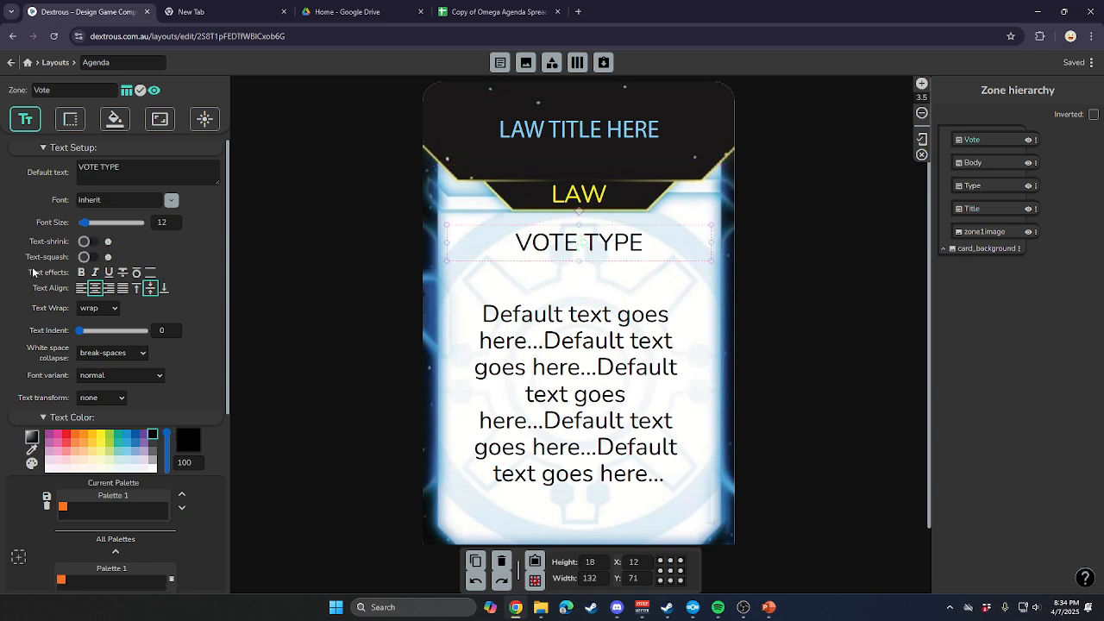
left_click(119, 196)
left_click(104, 248)
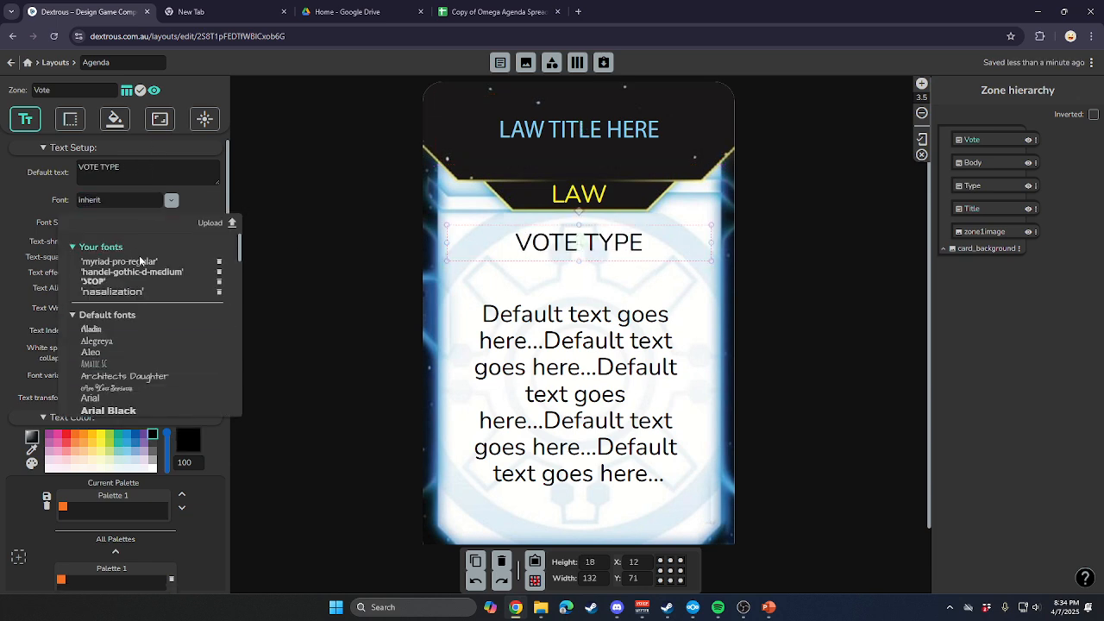
left_click(151, 274)
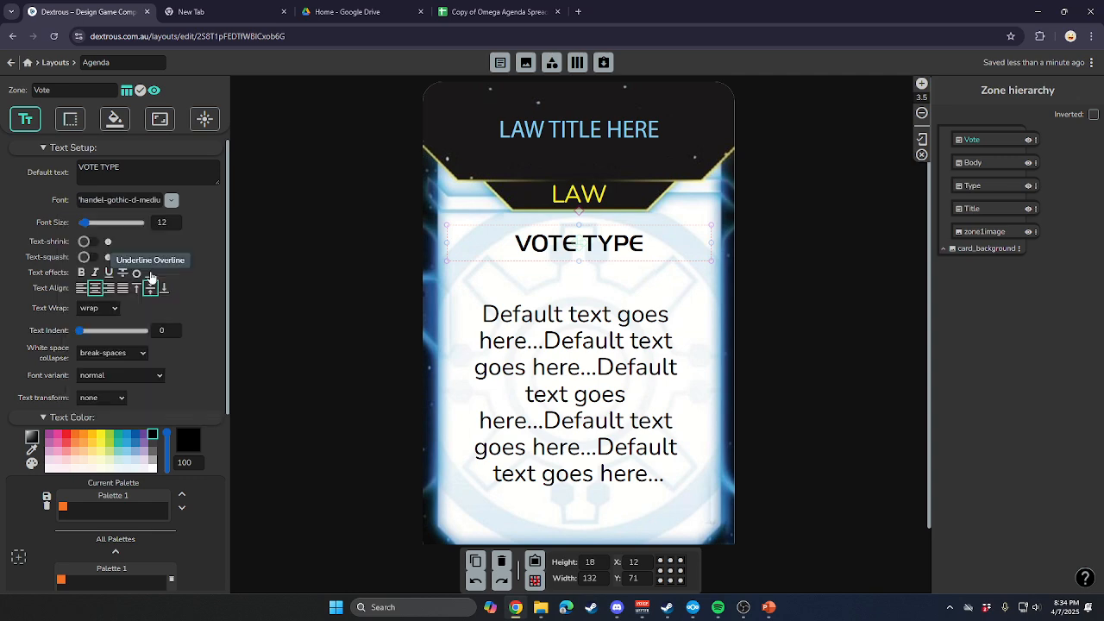
Apply the uploaded handel-gothic-d-medium font to the Body zone's text.
left_click(595, 384)
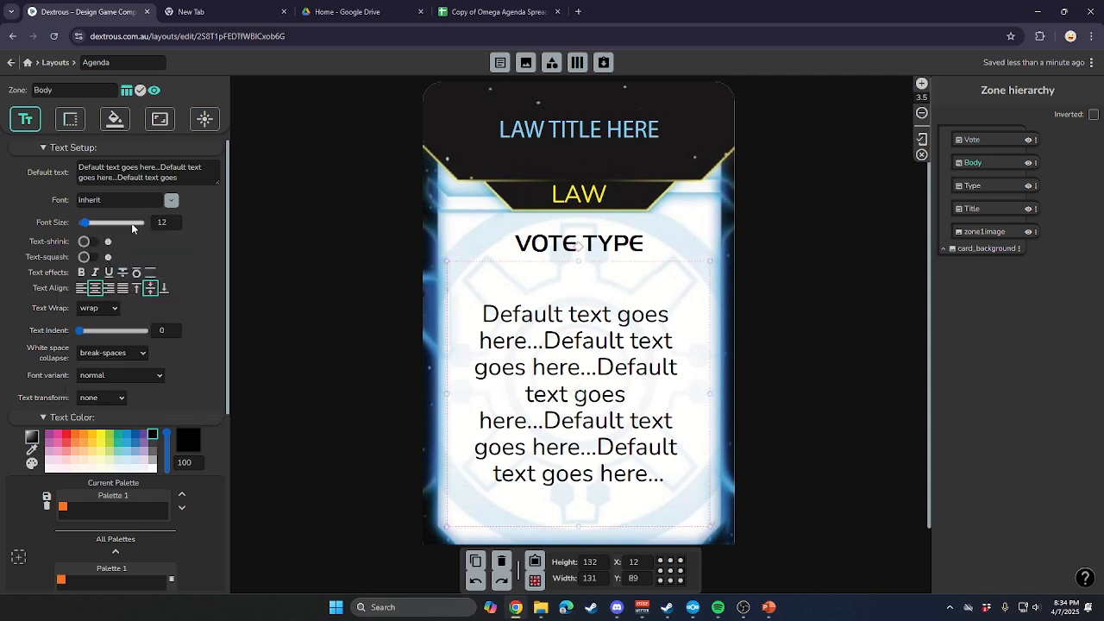
left_click(171, 199)
left_click(101, 247)
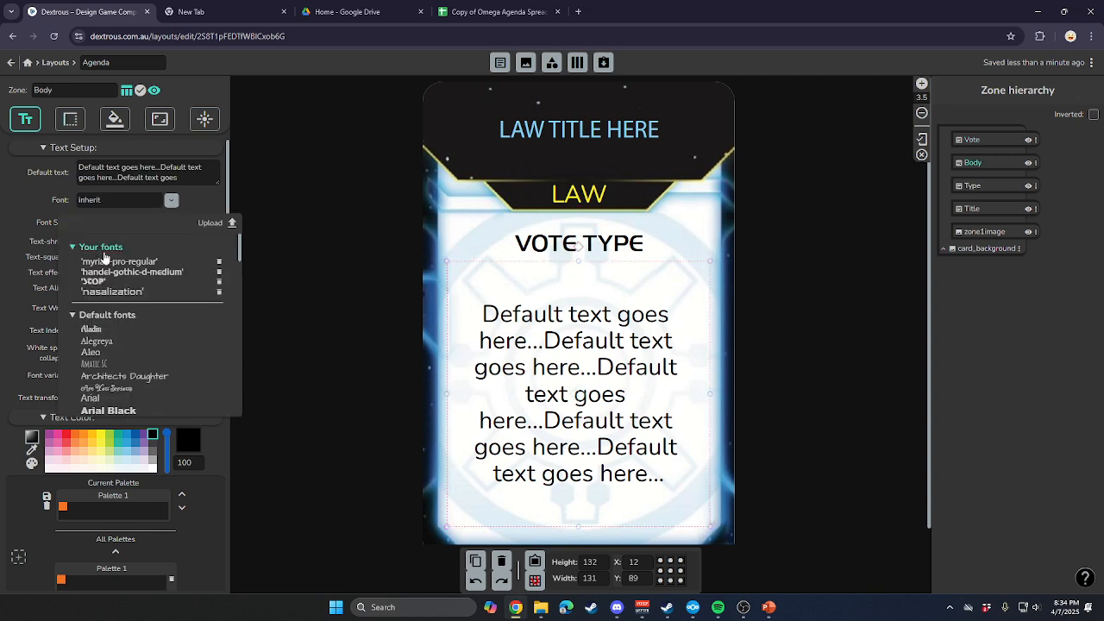
left_click(121, 274)
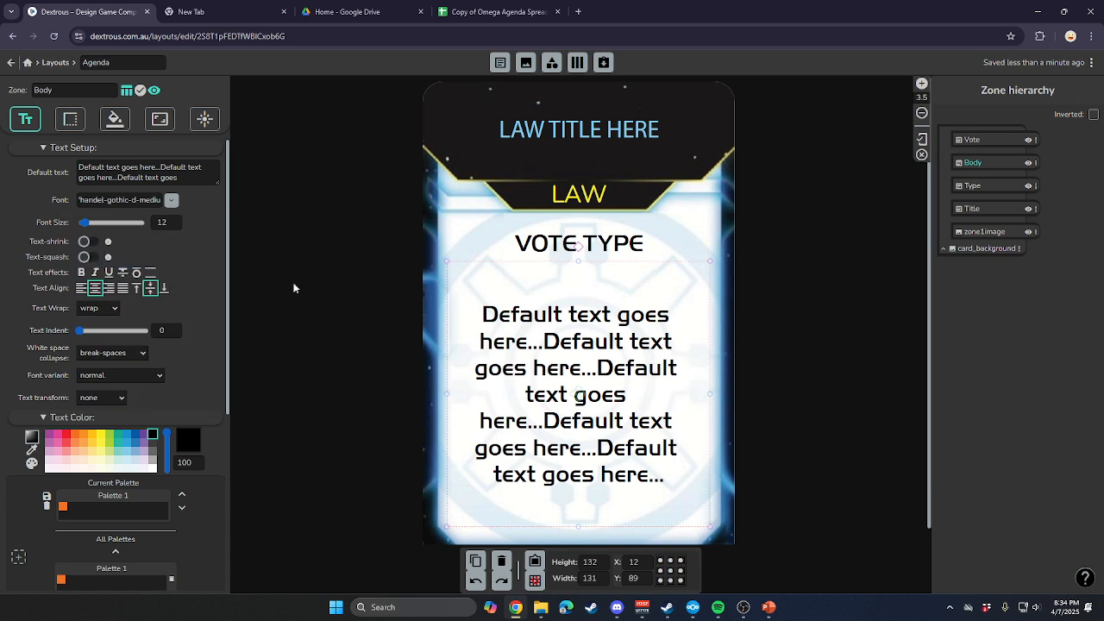
left_click(340, 427)
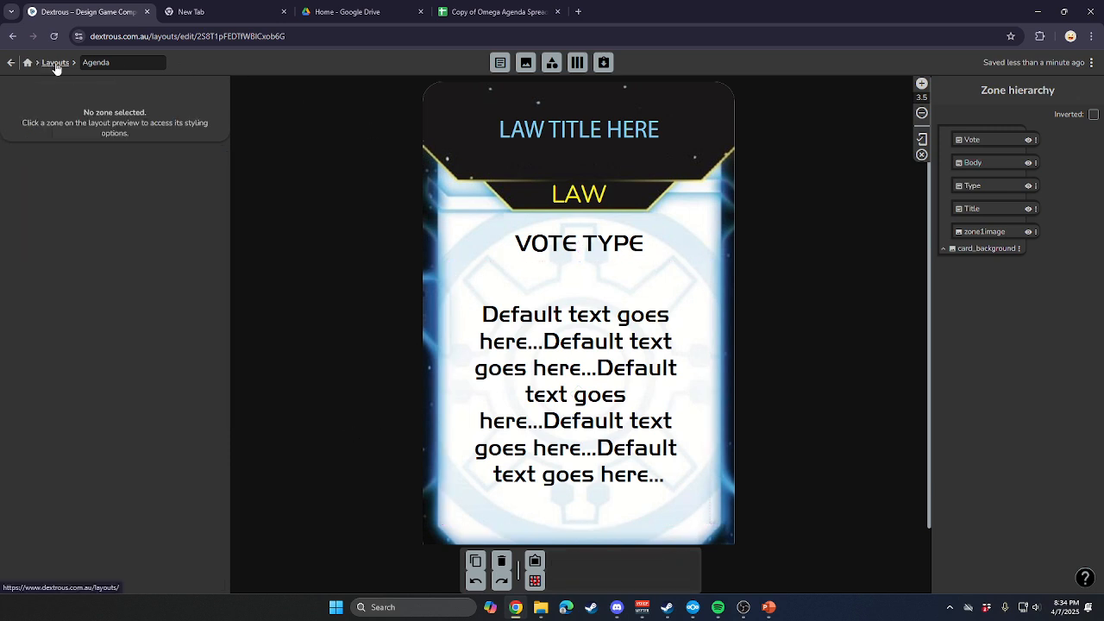
Check how the body text fits on the cards in the test TI4 deck and enable text-shrink for the layout's Body zone.
left_click(11, 67)
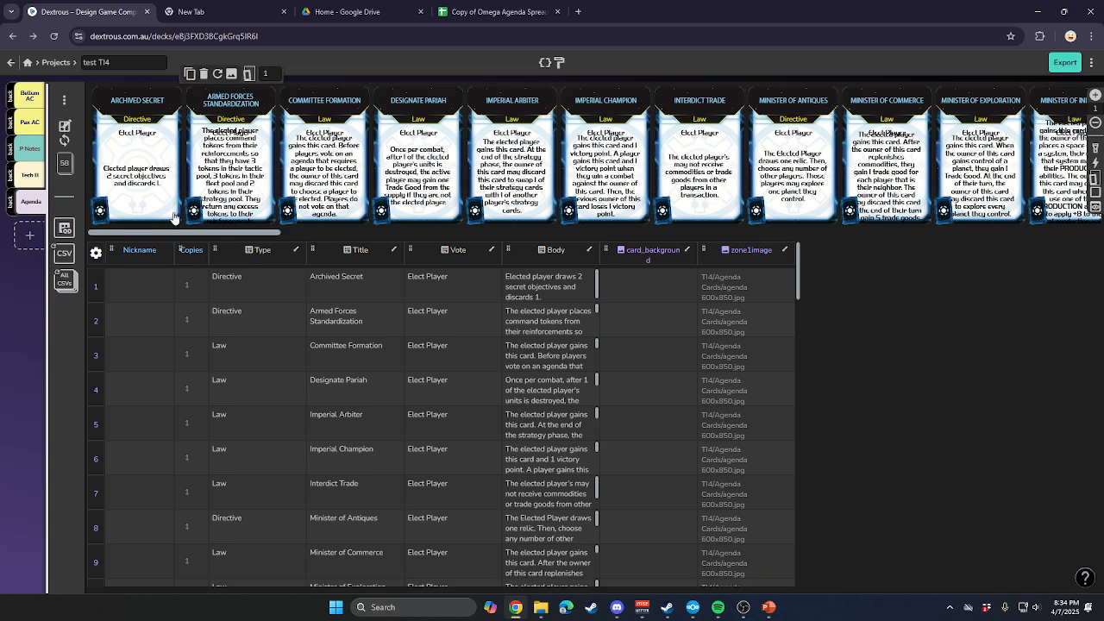
left_click(258, 181)
left_click(355, 185)
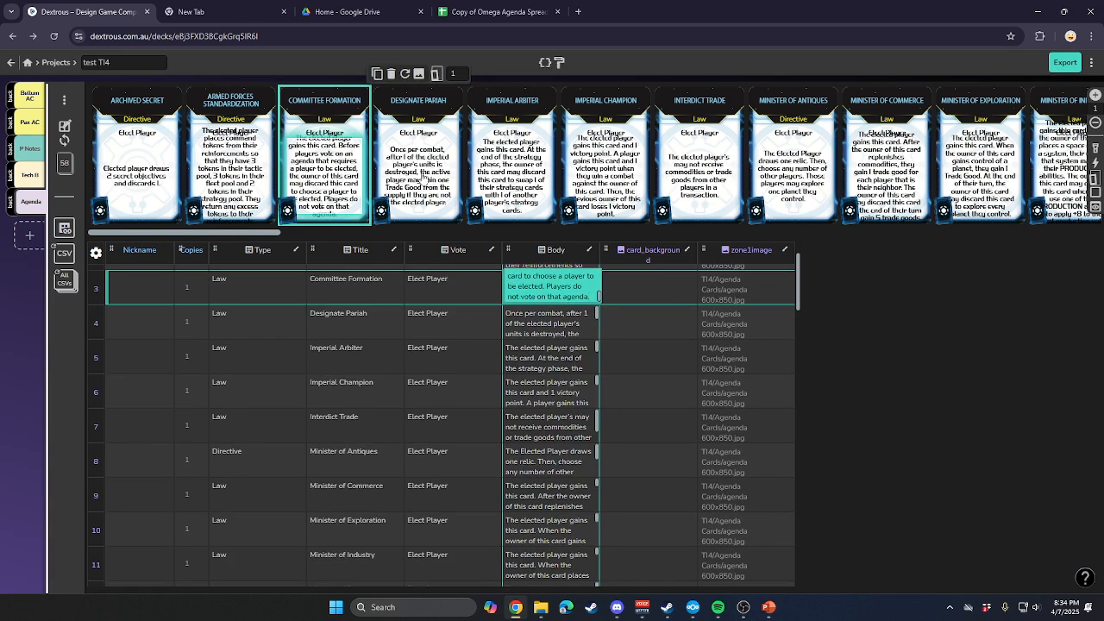
left_click(456, 184)
left_click(528, 171)
left_click(605, 171)
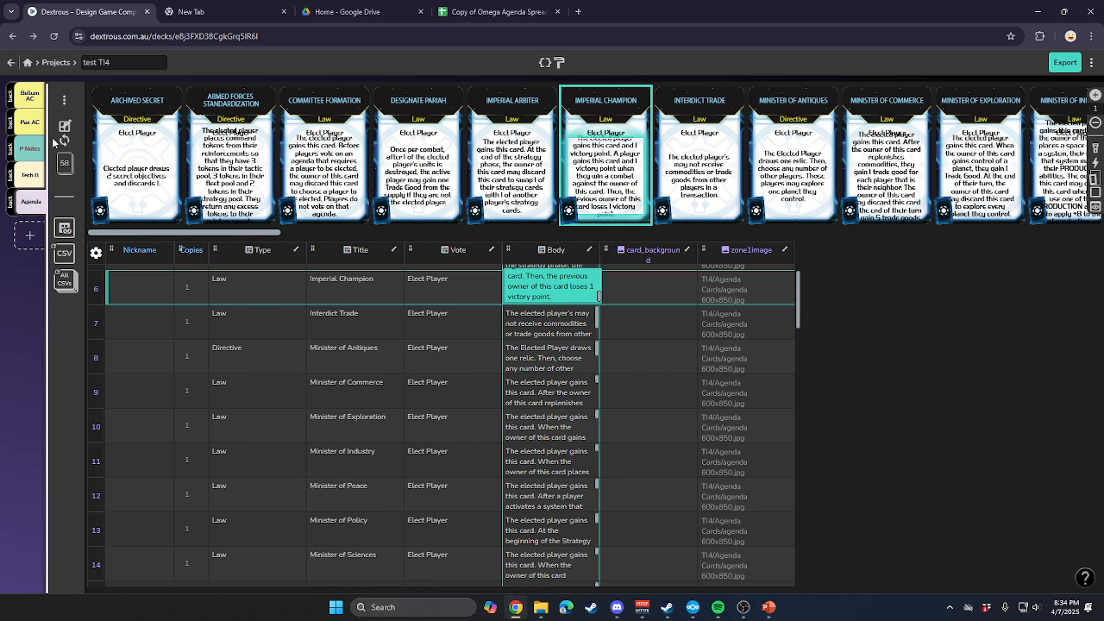
left_click(65, 126)
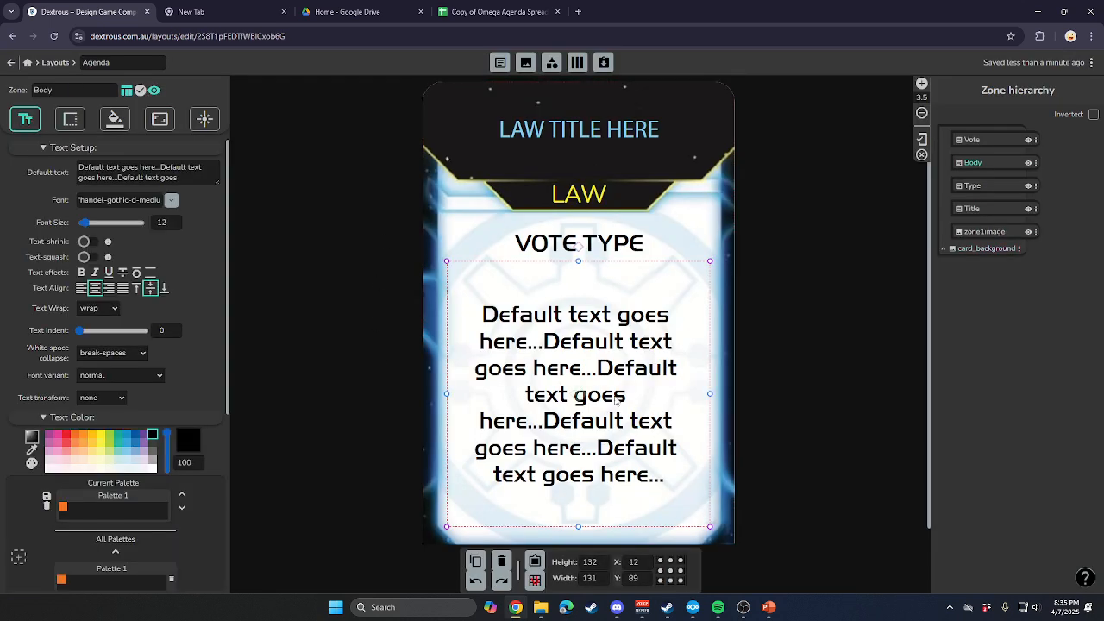
left_click(84, 242)
left_click(350, 396)
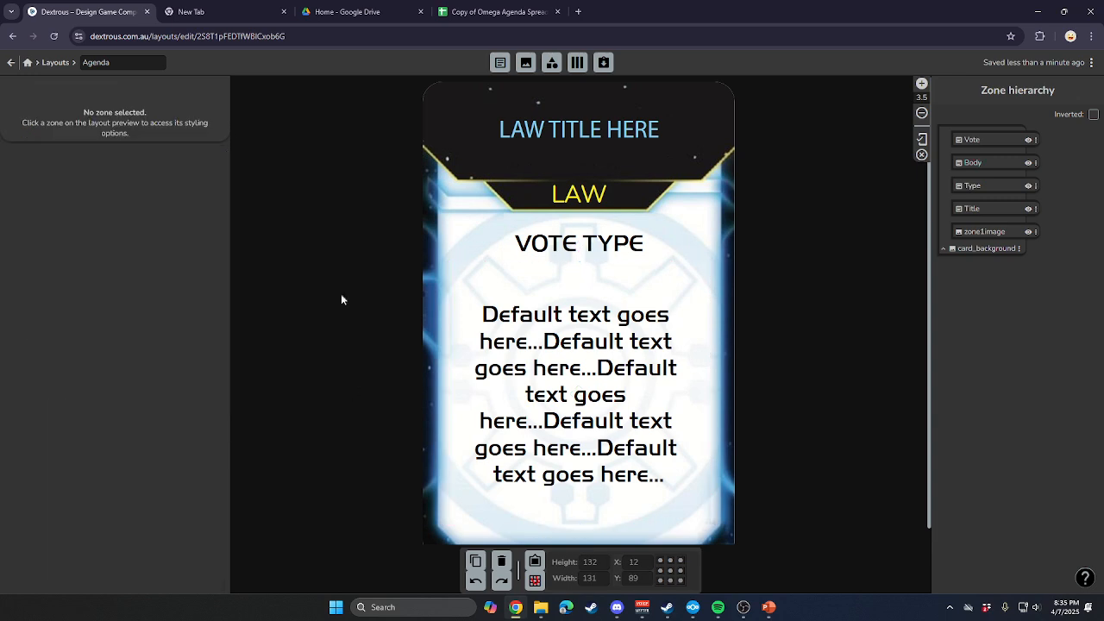
Return to the test TI4 deck, review its agenda cards and open the export preview with only the Agenda component included.
left_click(10, 65)
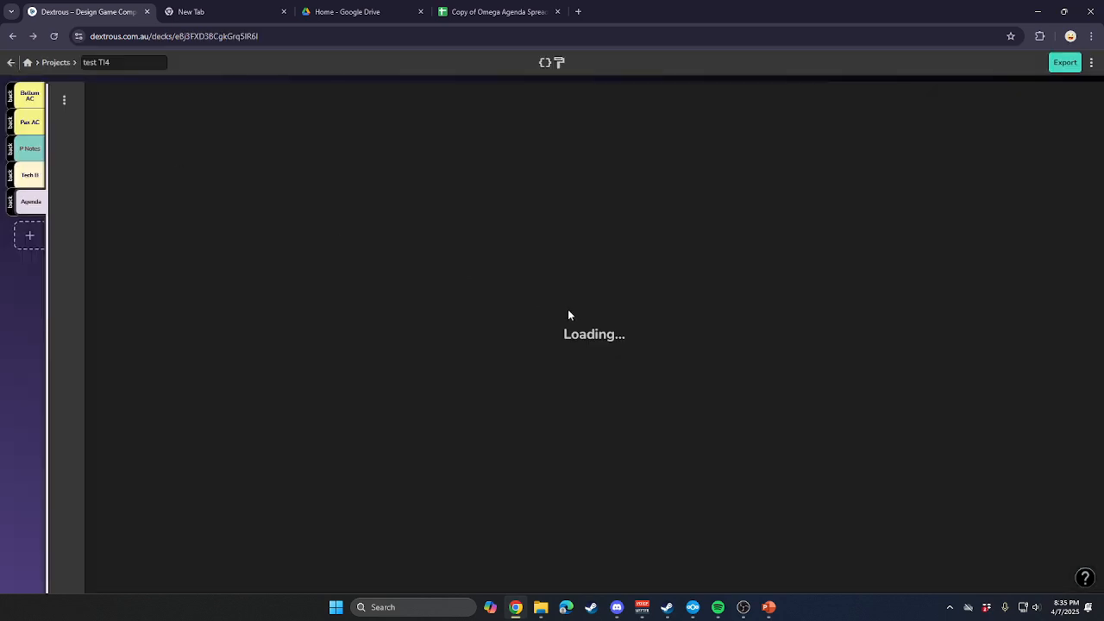
left_click(320, 290)
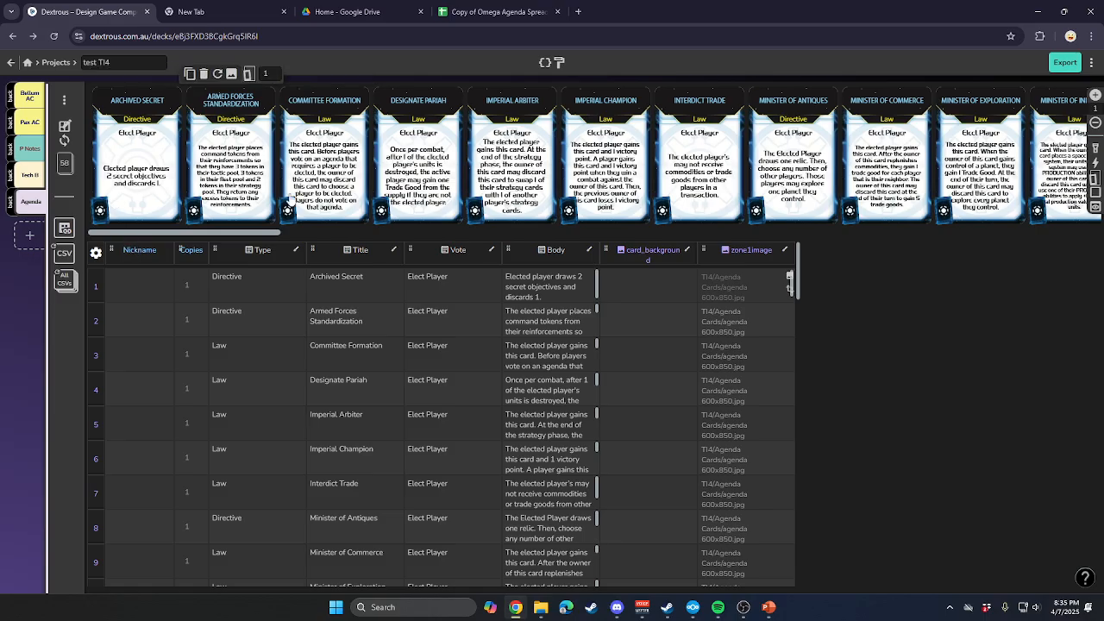
left_click_drag(271, 234, 862, 234)
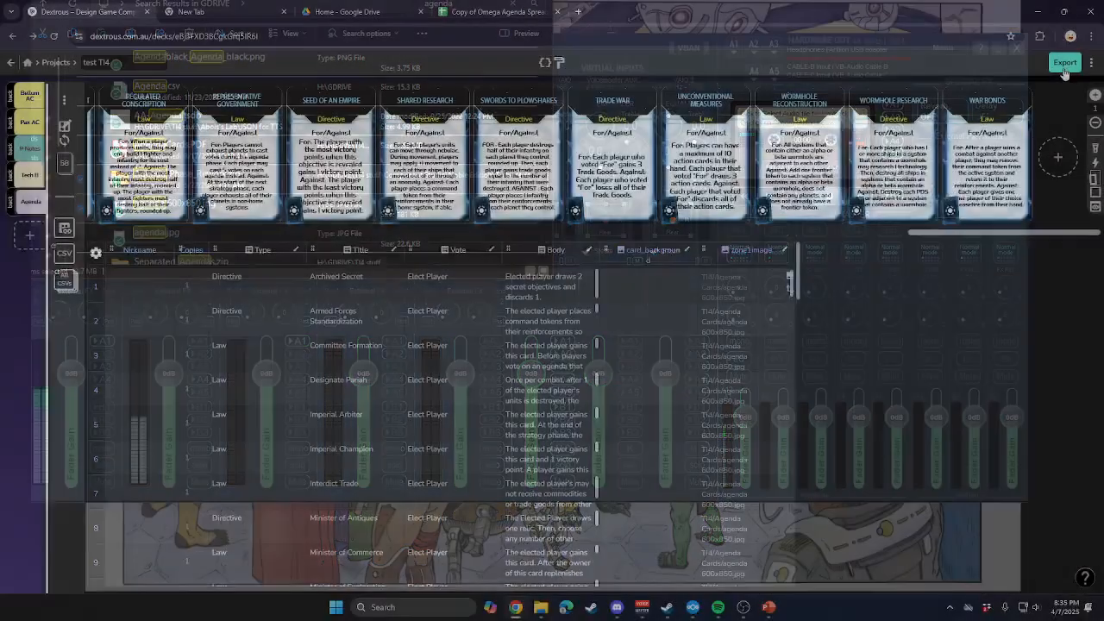
left_click(1065, 62)
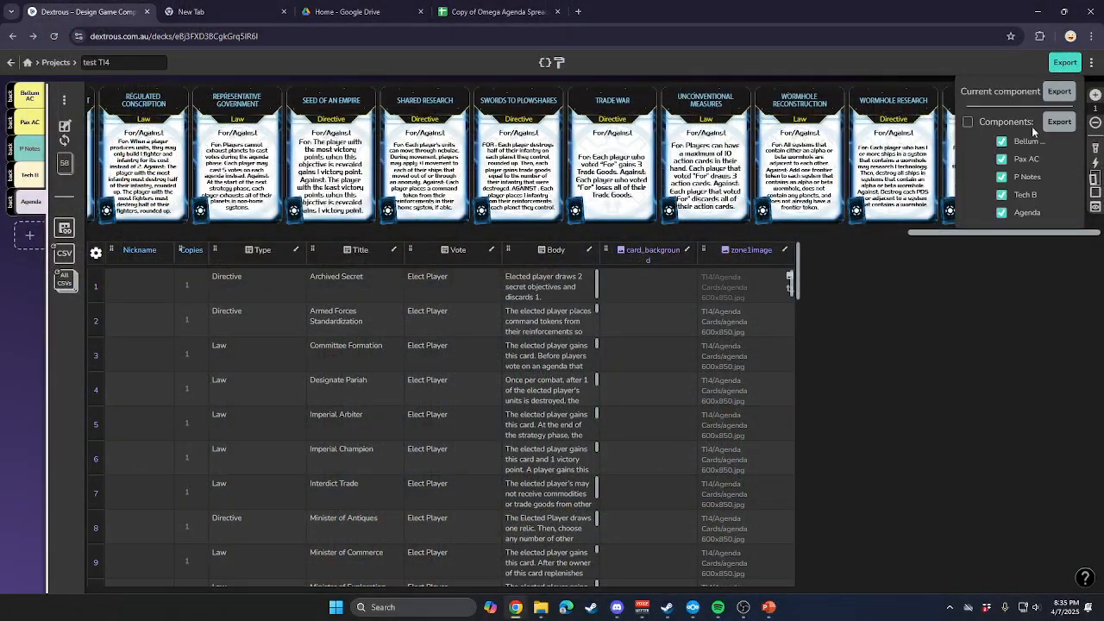
left_click(967, 123)
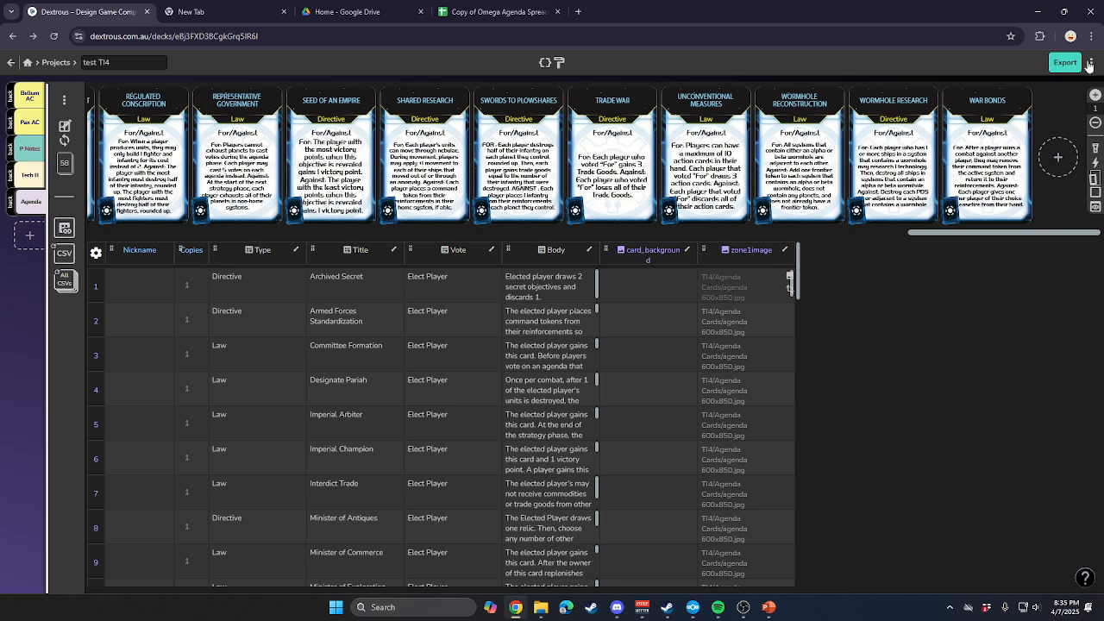
left_click(1068, 65)
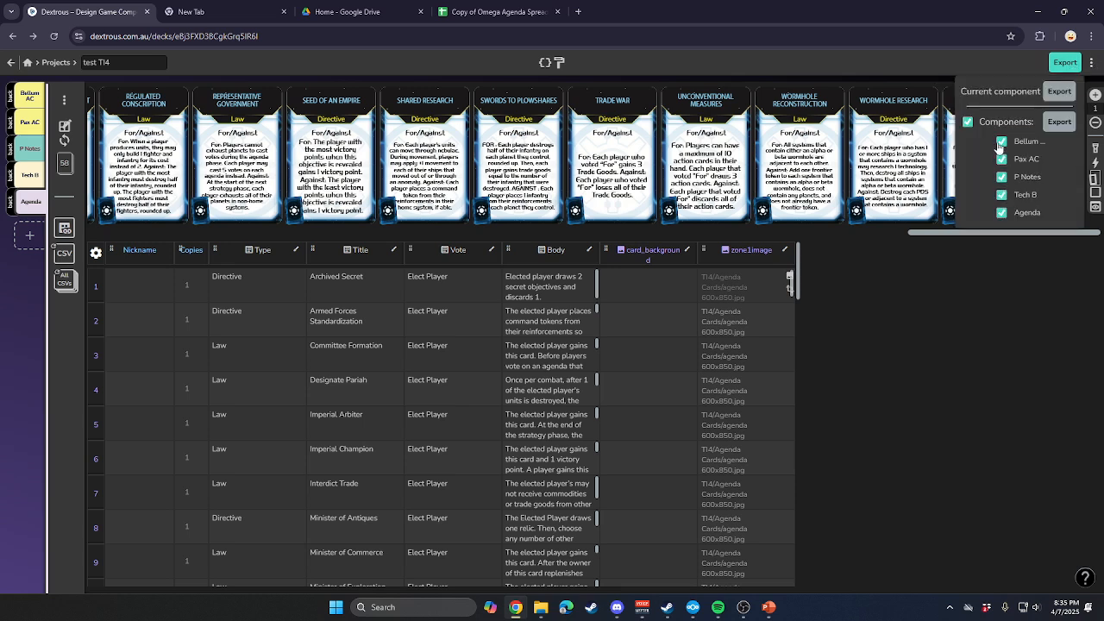
left_click(1001, 140)
left_click(1001, 159)
left_click(1001, 177)
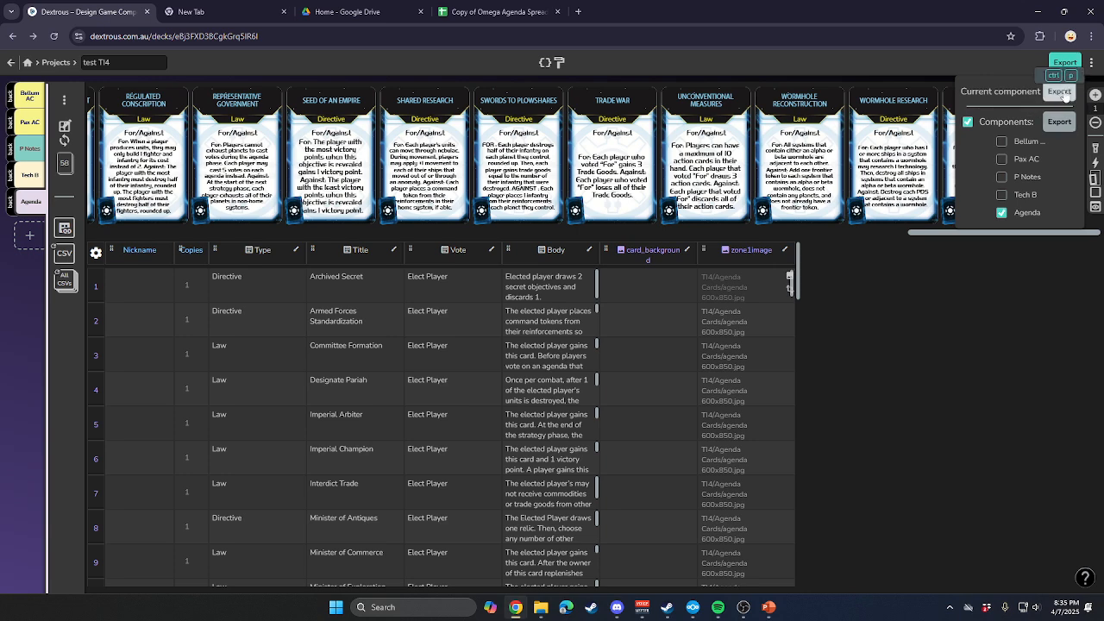
left_click(1069, 123)
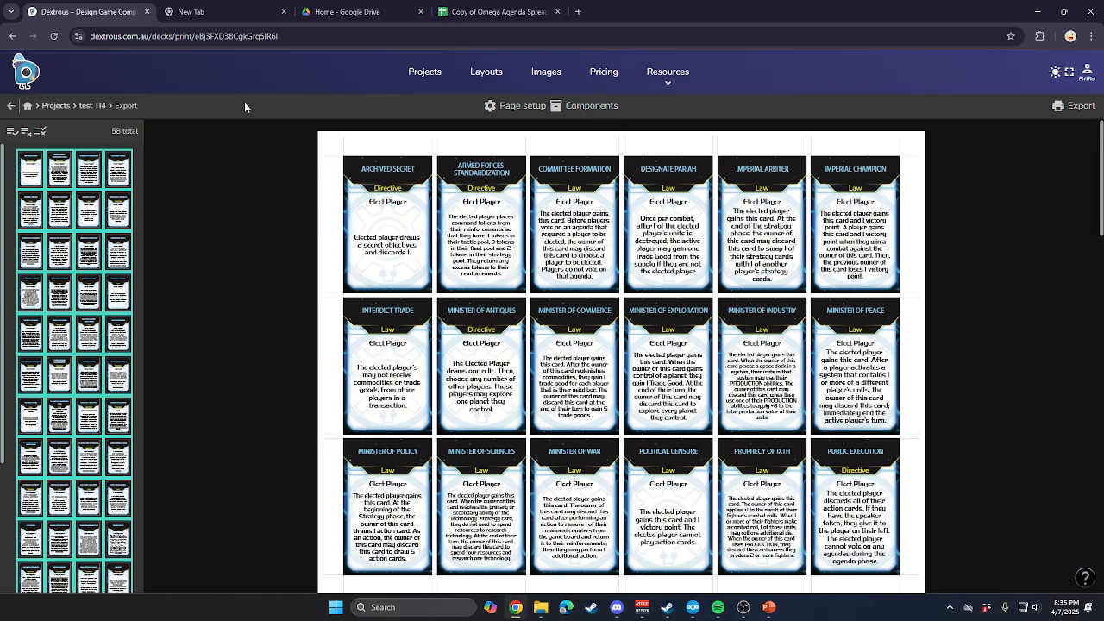
Look through the agenda card sheets in the export preview and examine the page setup options.
scroll(521, 279, "down", 15)
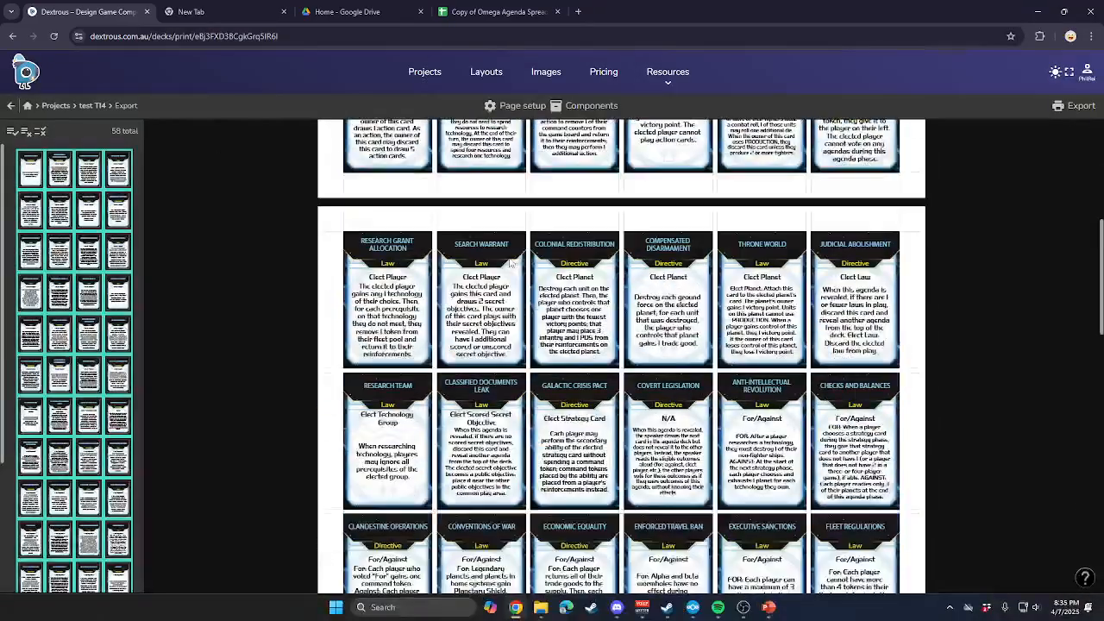
scroll(494, 273, "up", 13)
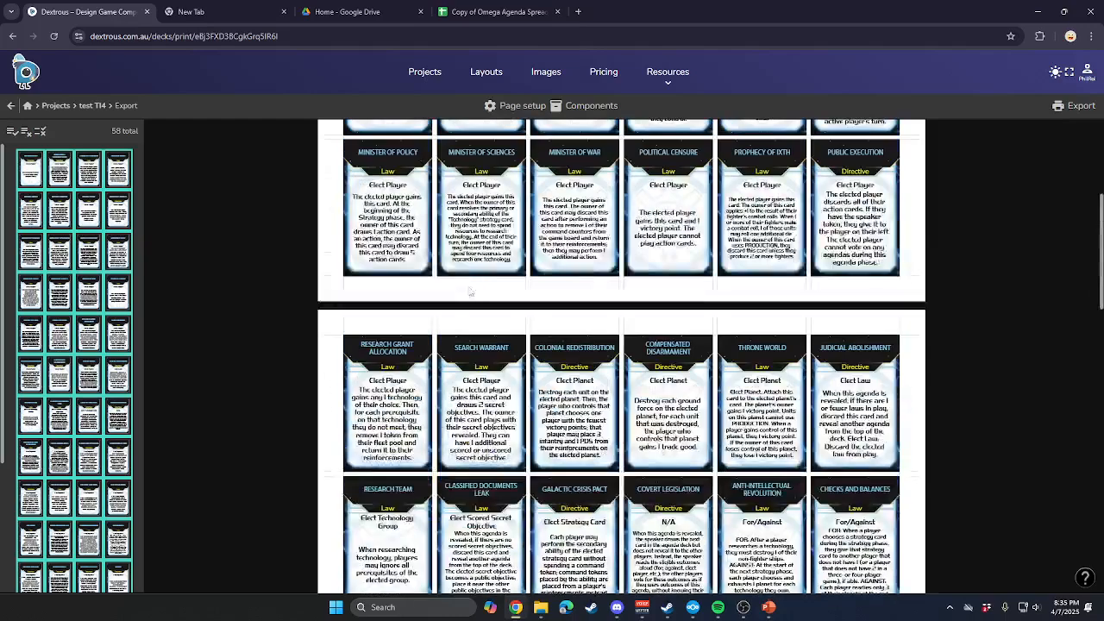
scroll(466, 283, "up", 3)
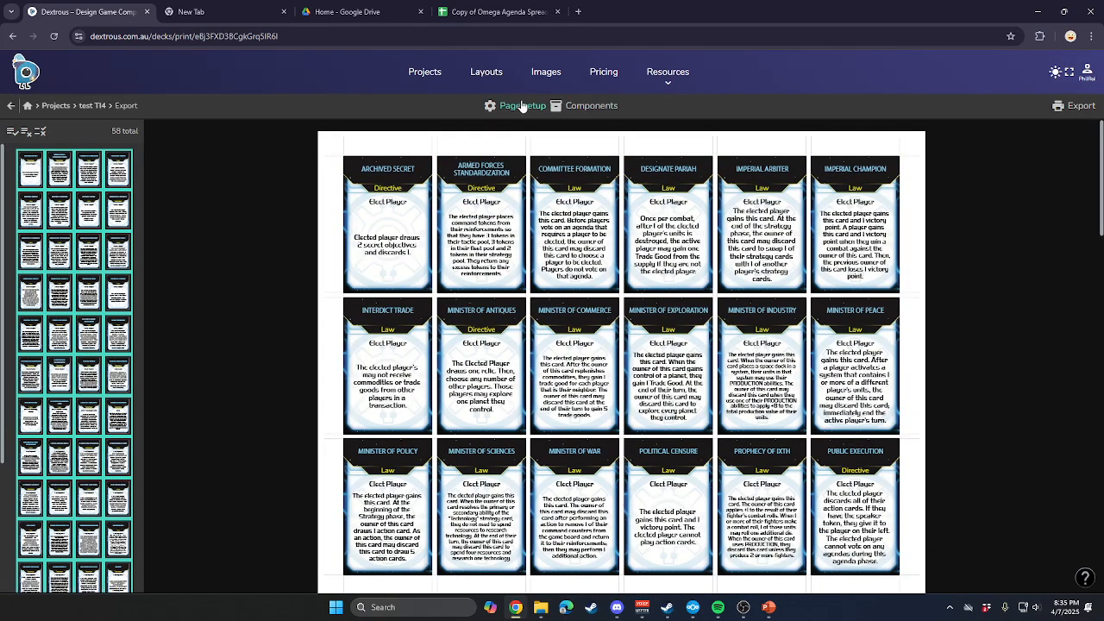
left_click(522, 107)
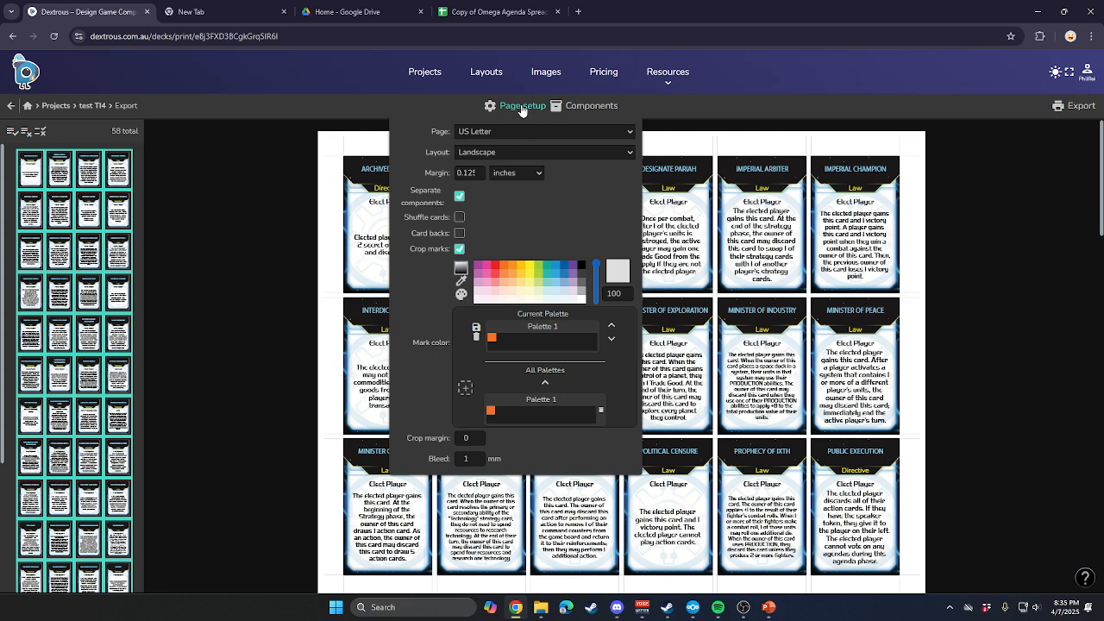
left_click(686, 108)
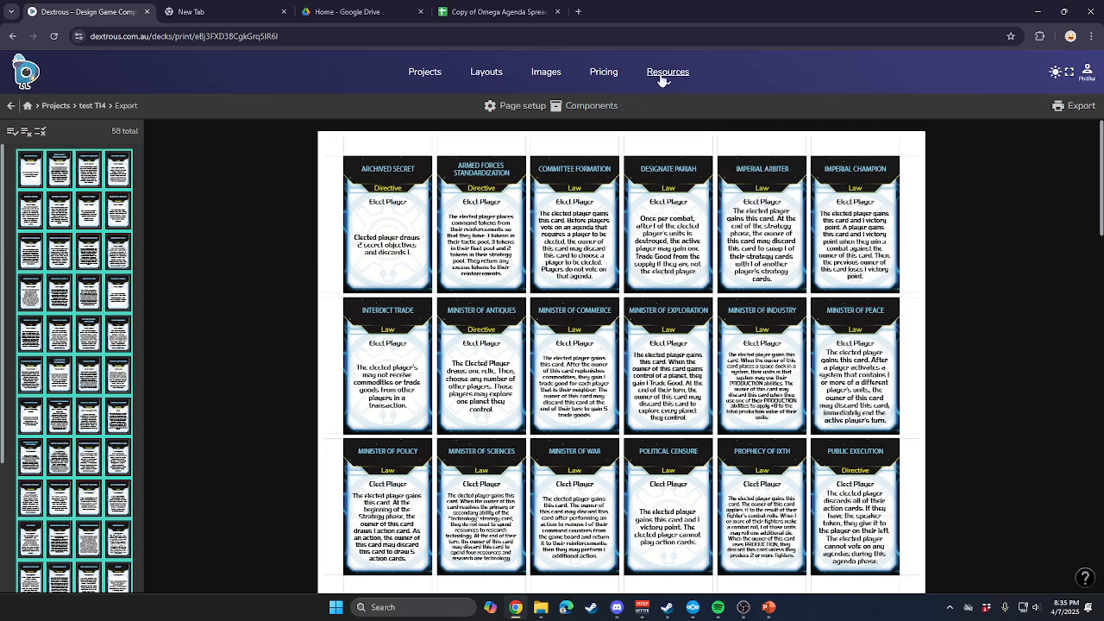
Export the agenda cards as a Tabletop Simulator JSON file, download it and show the downloaded file in its folder.
left_click(1084, 108)
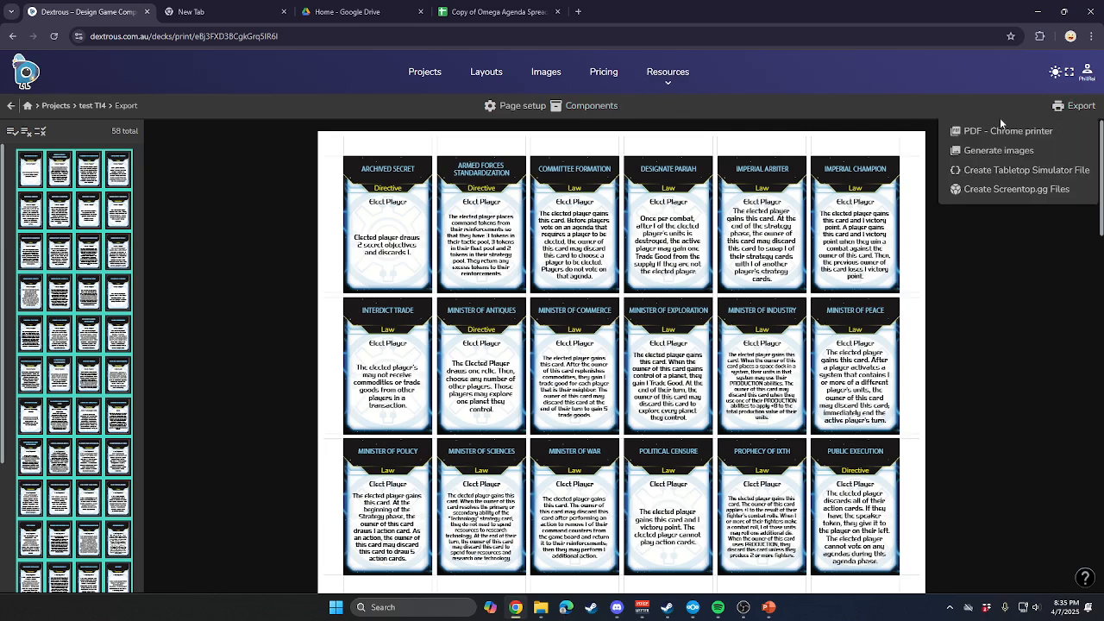
left_click(1014, 173)
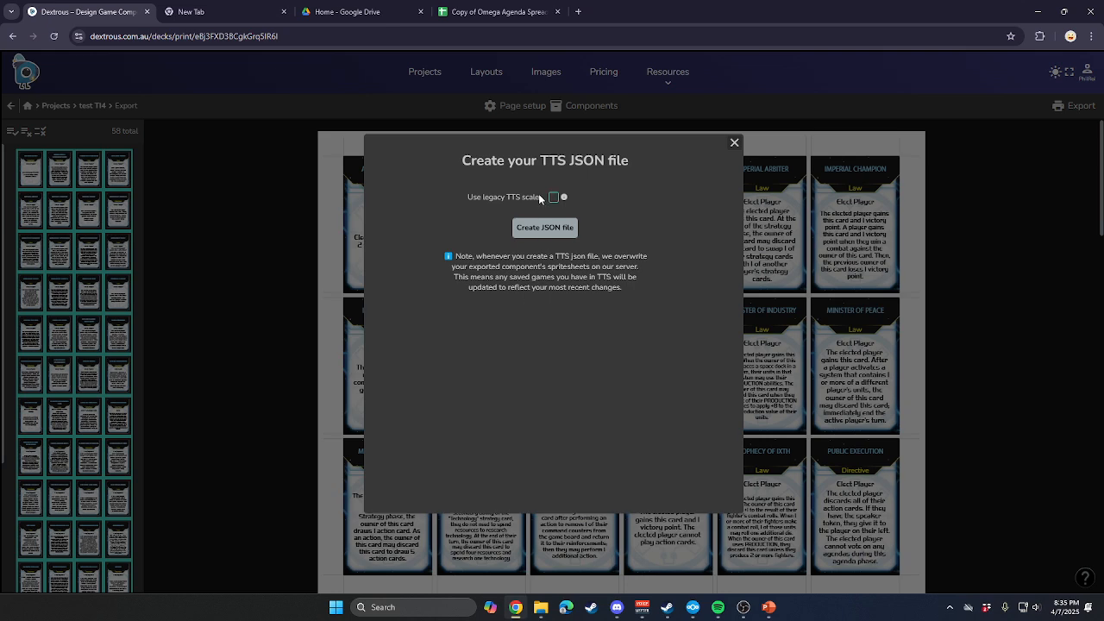
left_click(569, 230)
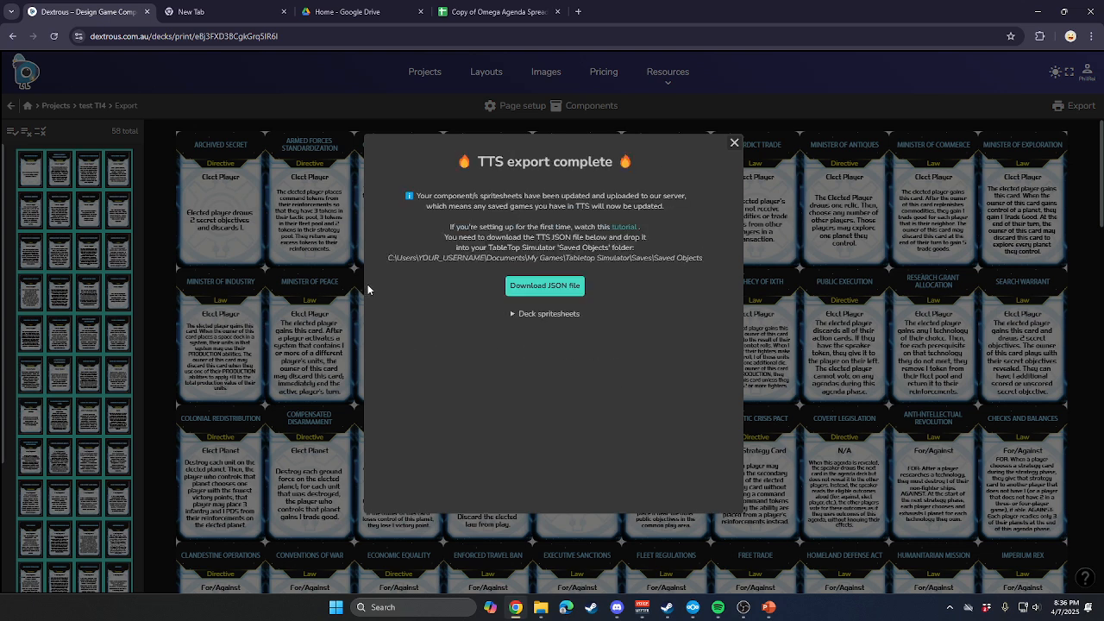
left_click(572, 285)
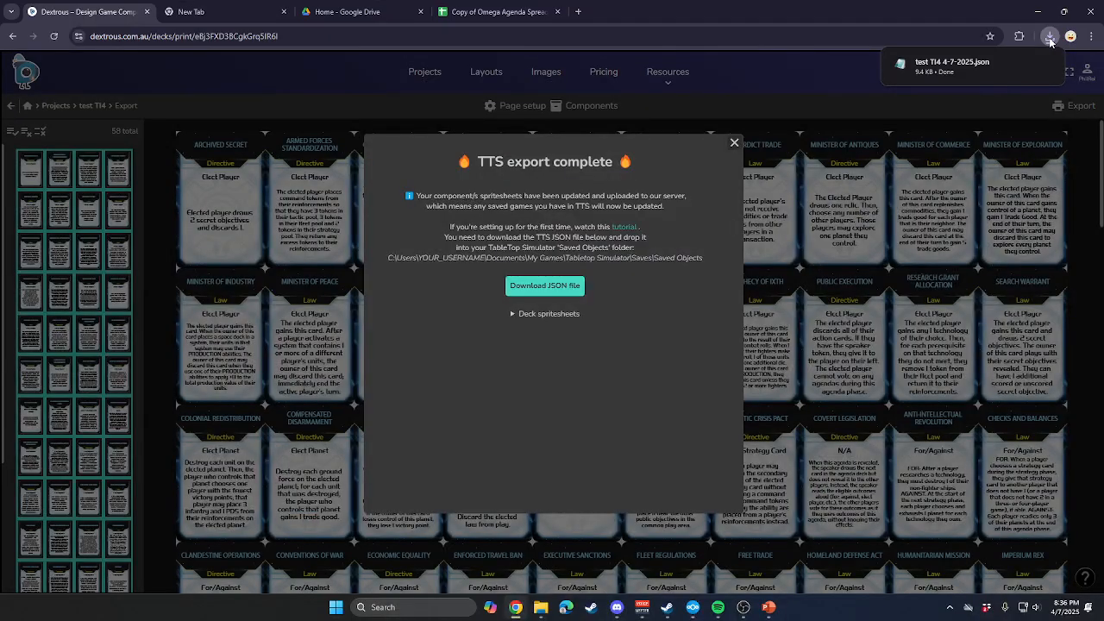
mouse_move(972, 63)
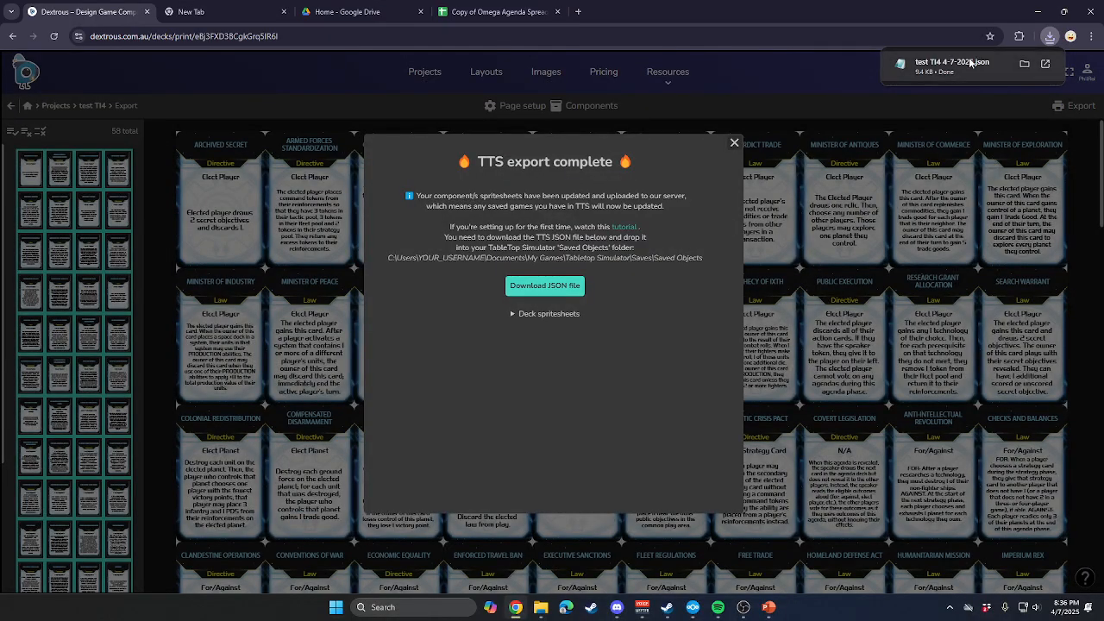
left_click(1024, 65)
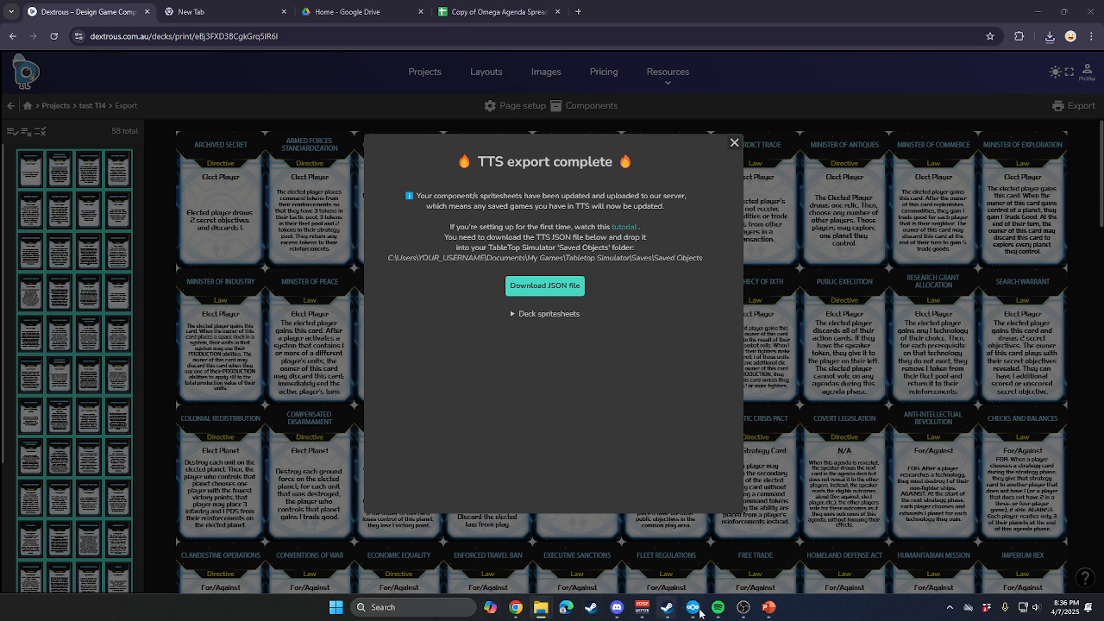
Switch to Steam, clear the game library's search filter and launch Tabletop Simulator.
mouse_move(667, 608)
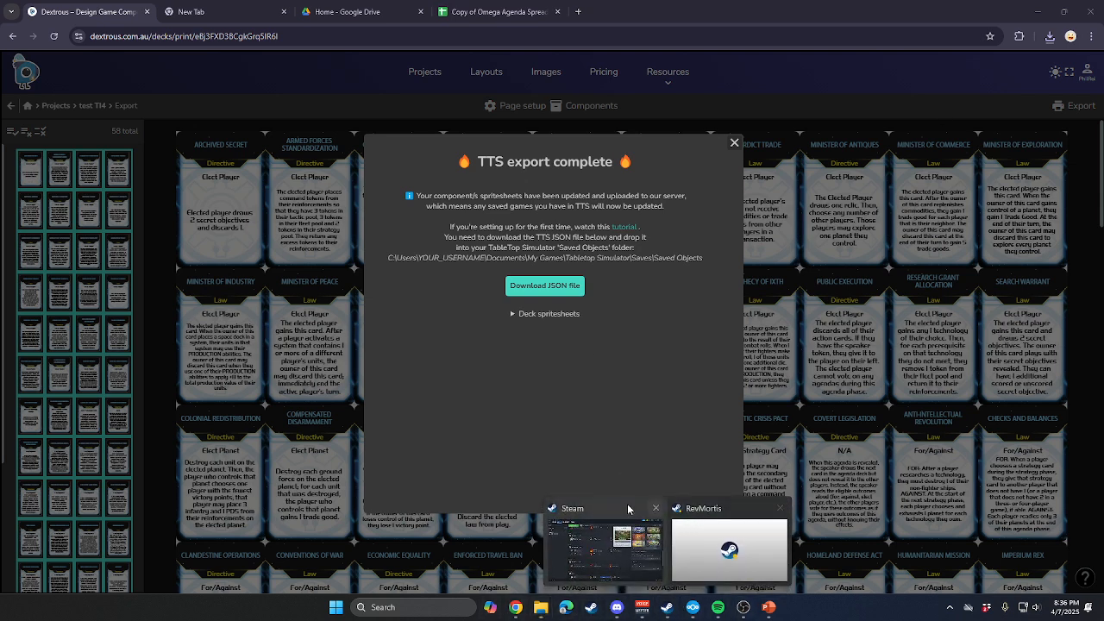
left_click(628, 510)
left_click(67, 31)
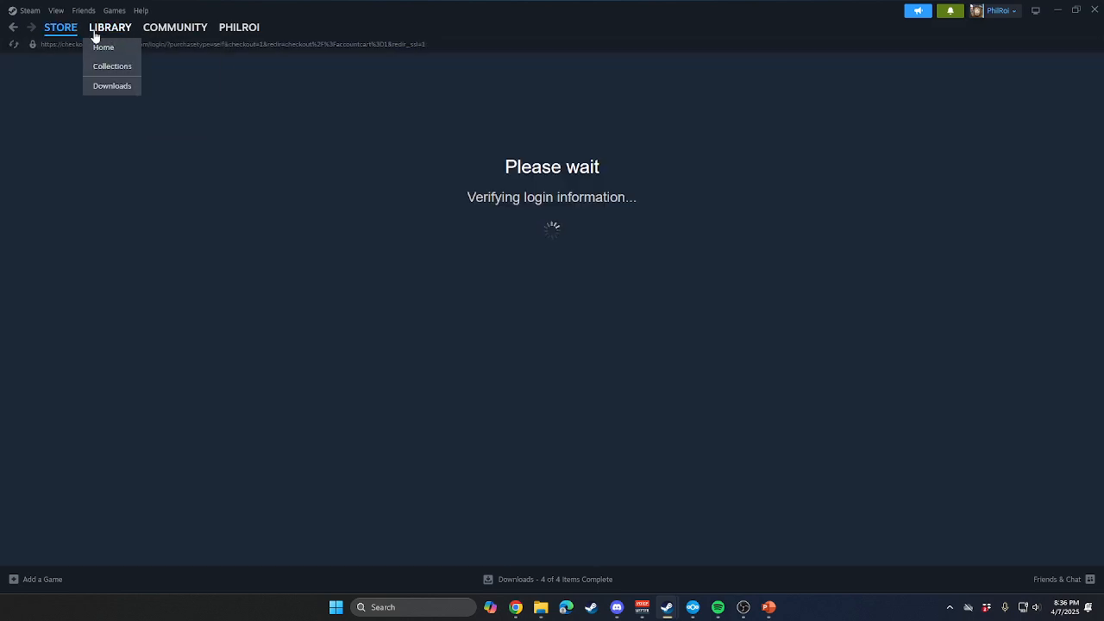
left_click(107, 30)
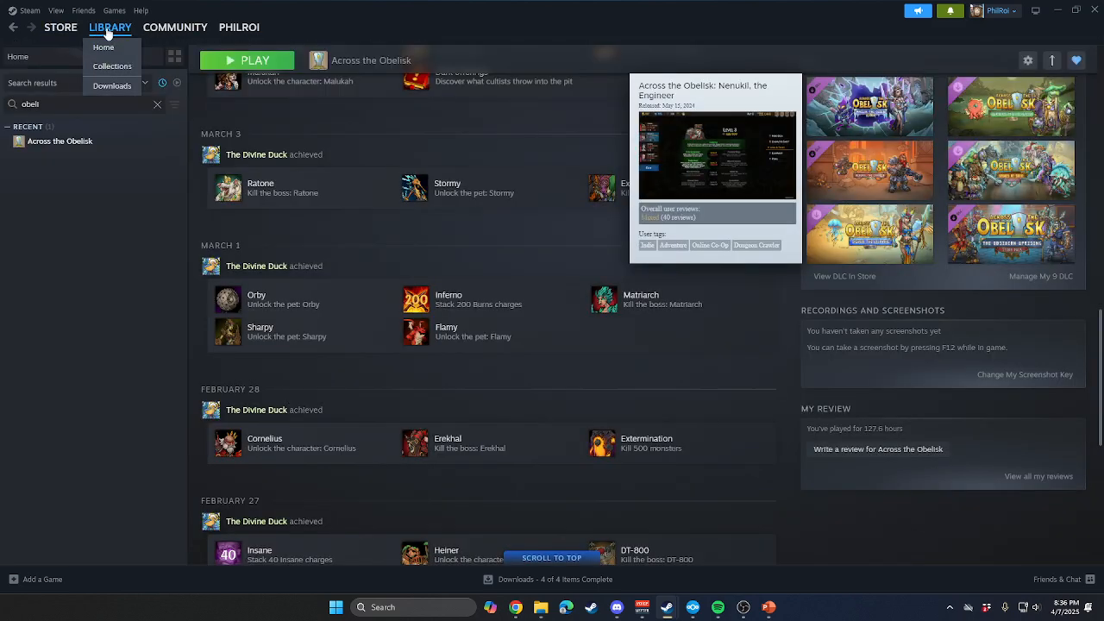
left_click(156, 105)
double_click(76, 155)
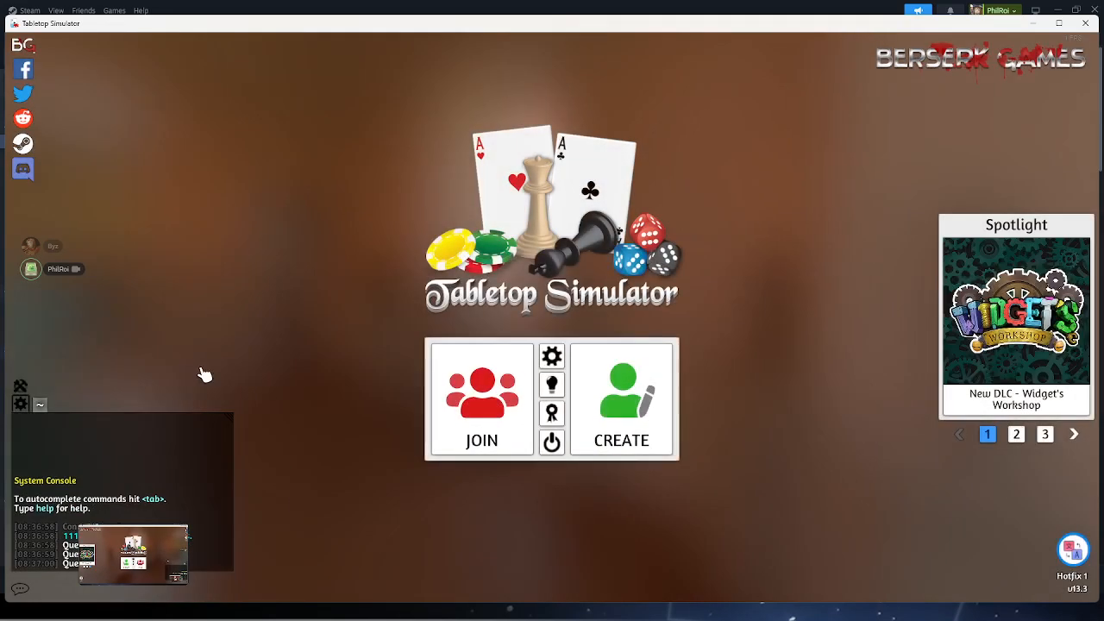
Create a single-player game in Tabletop Simulator and load the classic Sandbox table.
left_click(631, 424)
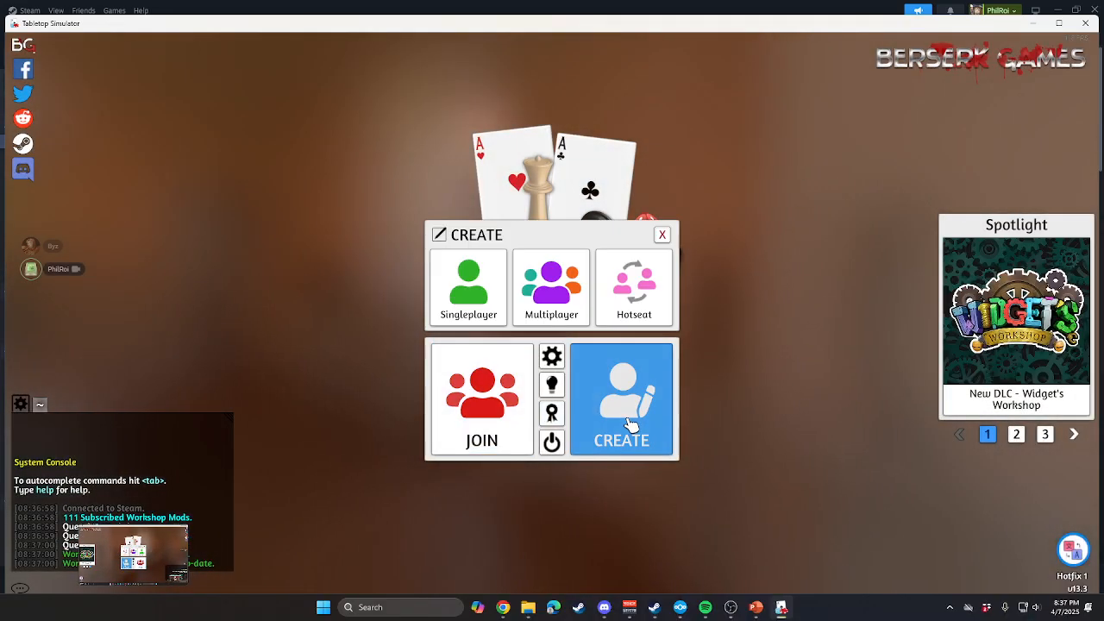
left_click(473, 289)
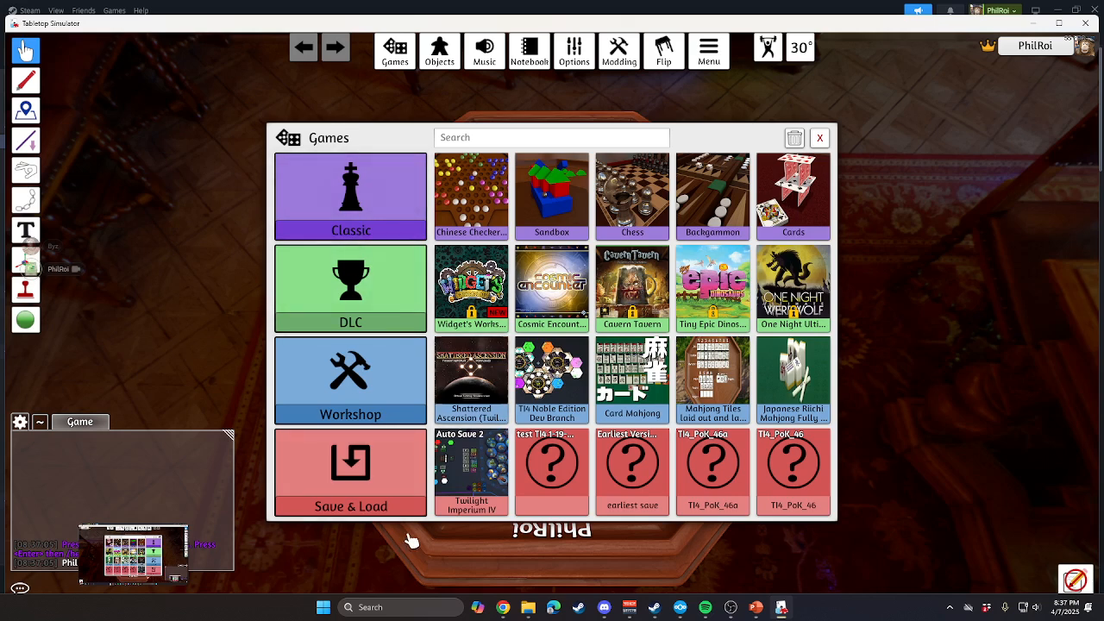
left_click(576, 210)
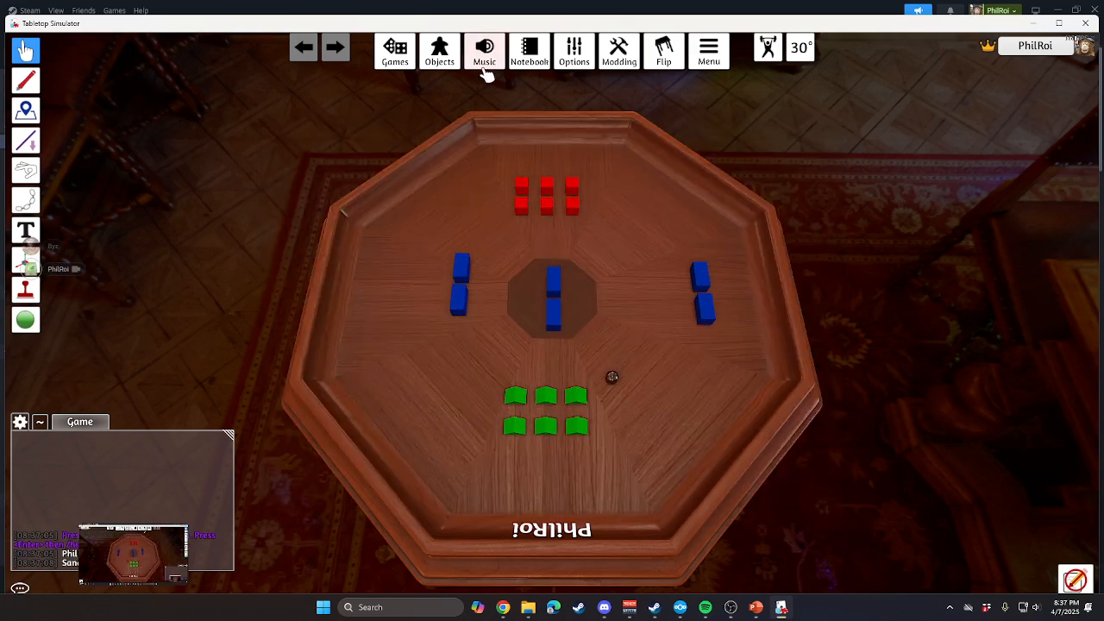
Create a new folder named findmetiobj inside the findme folder of the Saved Objects.
left_click(439, 52)
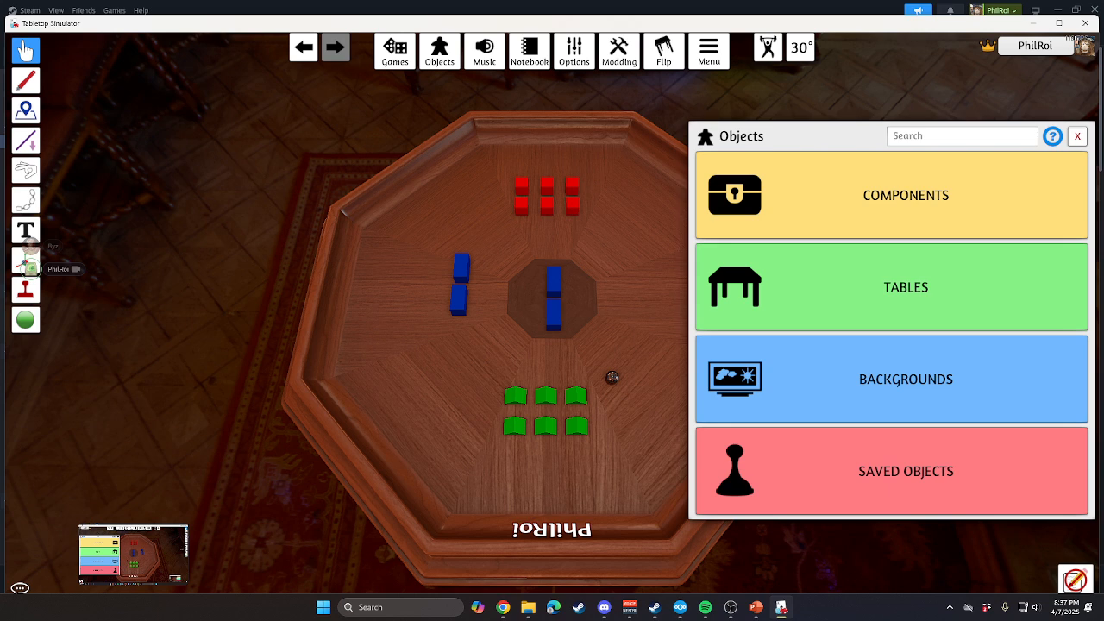
left_click(946, 491)
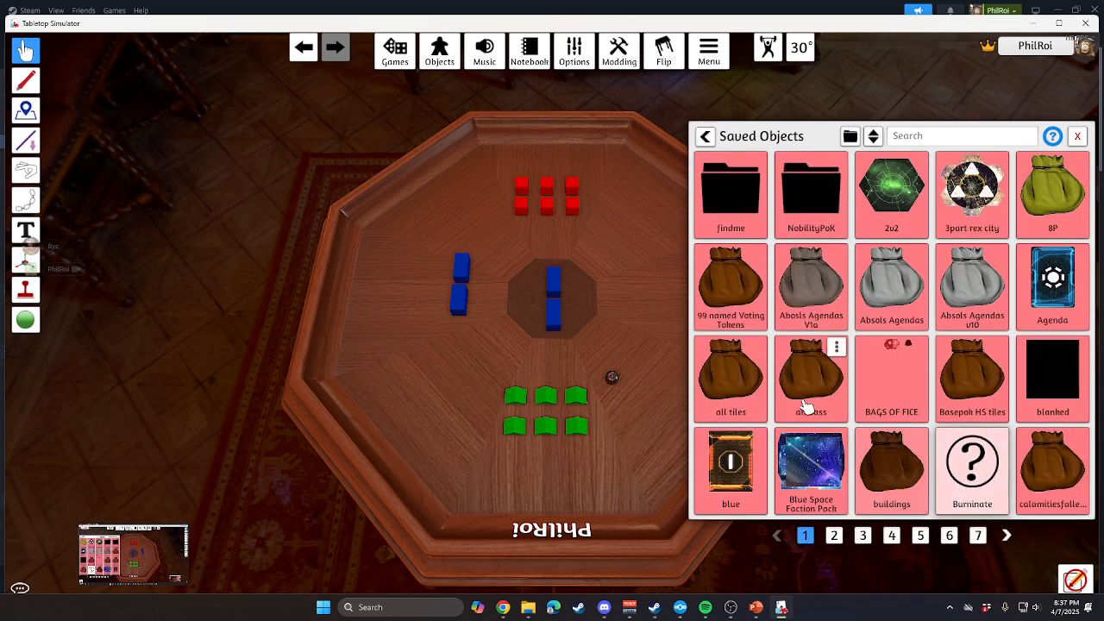
left_click(729, 201)
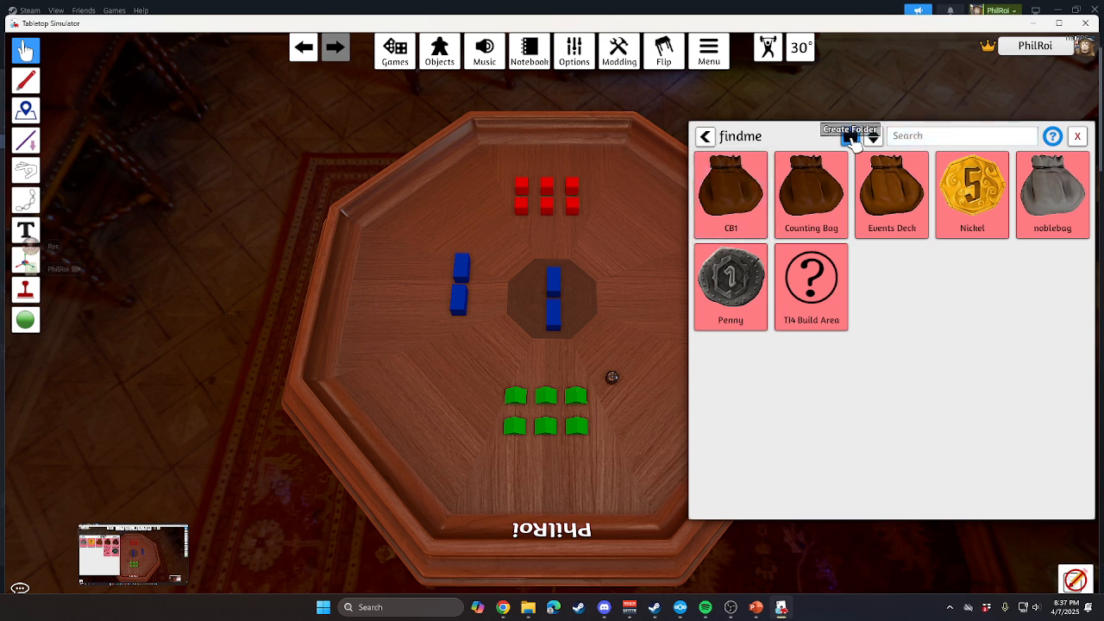
left_click(851, 138)
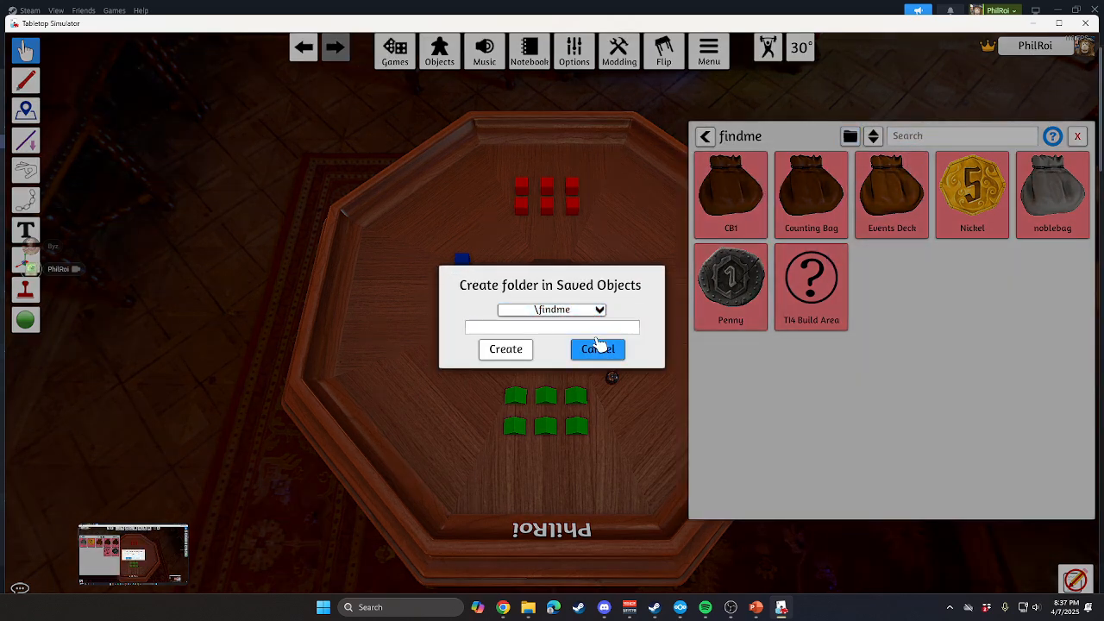
type("findmetiob")
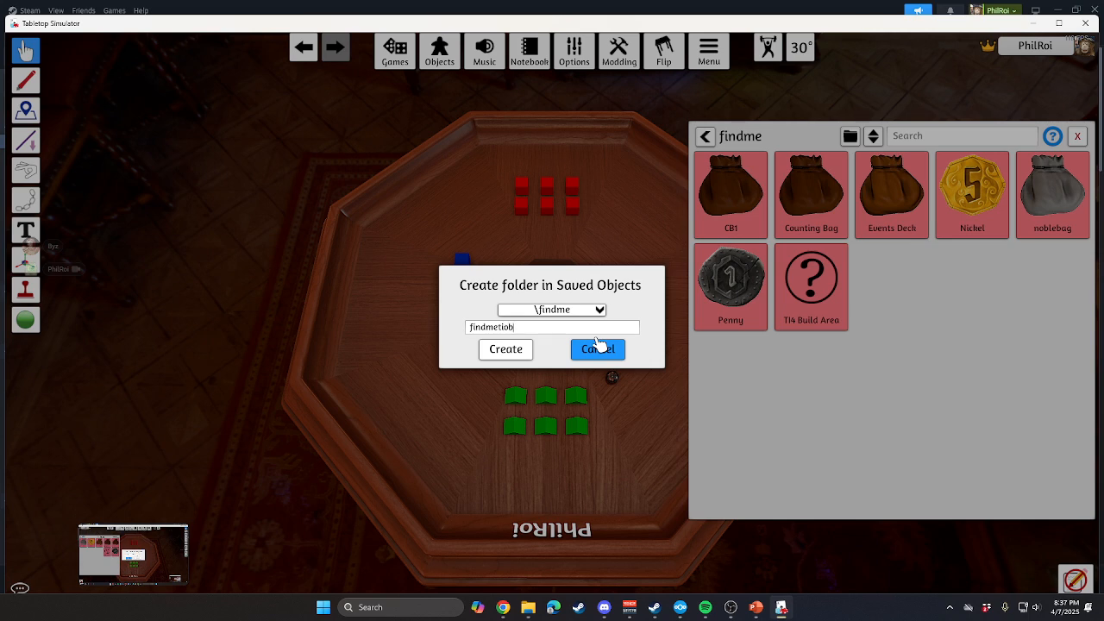
type("j")
key("Return")
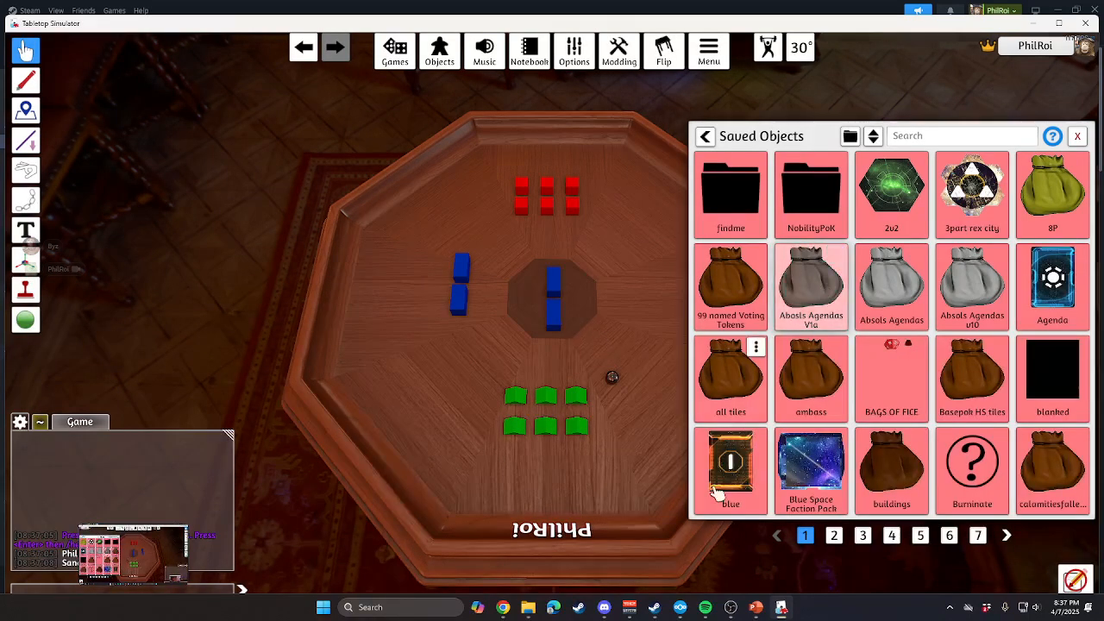
Switch to File Explorer.
mouse_move(529, 611)
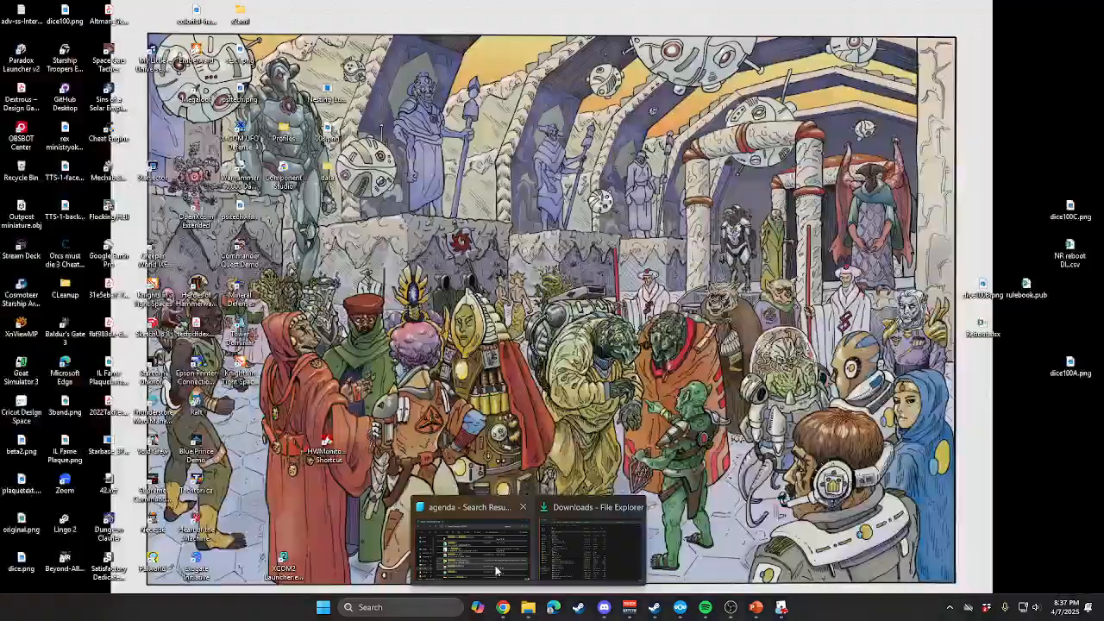
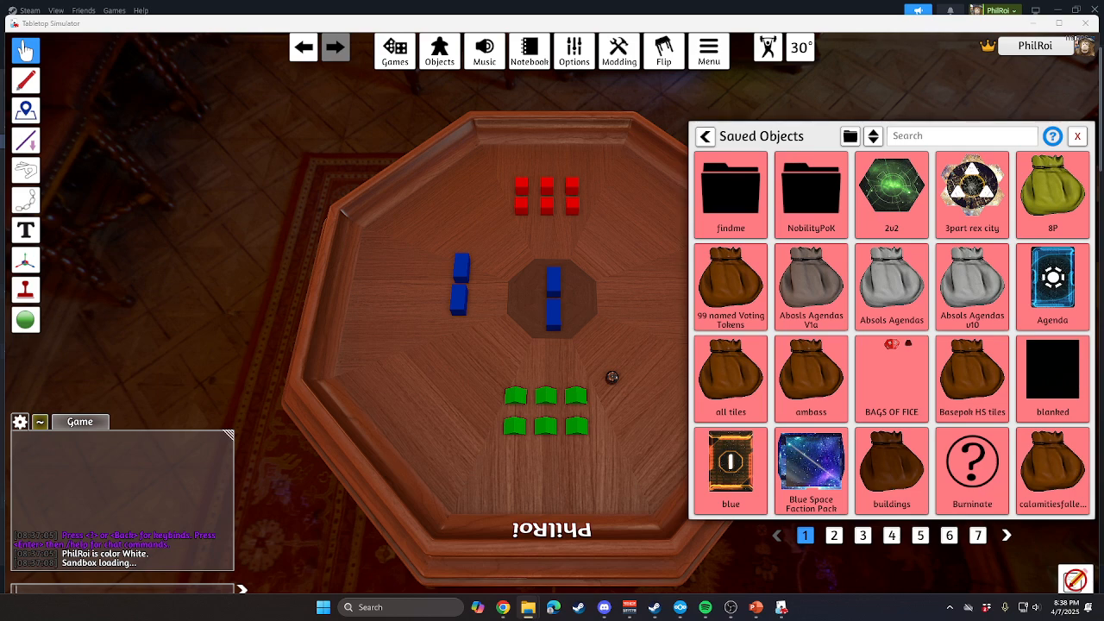
Close the File Explorer window and place the saved agenda deck from the findmetiobj folder, inside findme, on the Sandbox table.
left_click_drag(1103, 122, 833, 96)
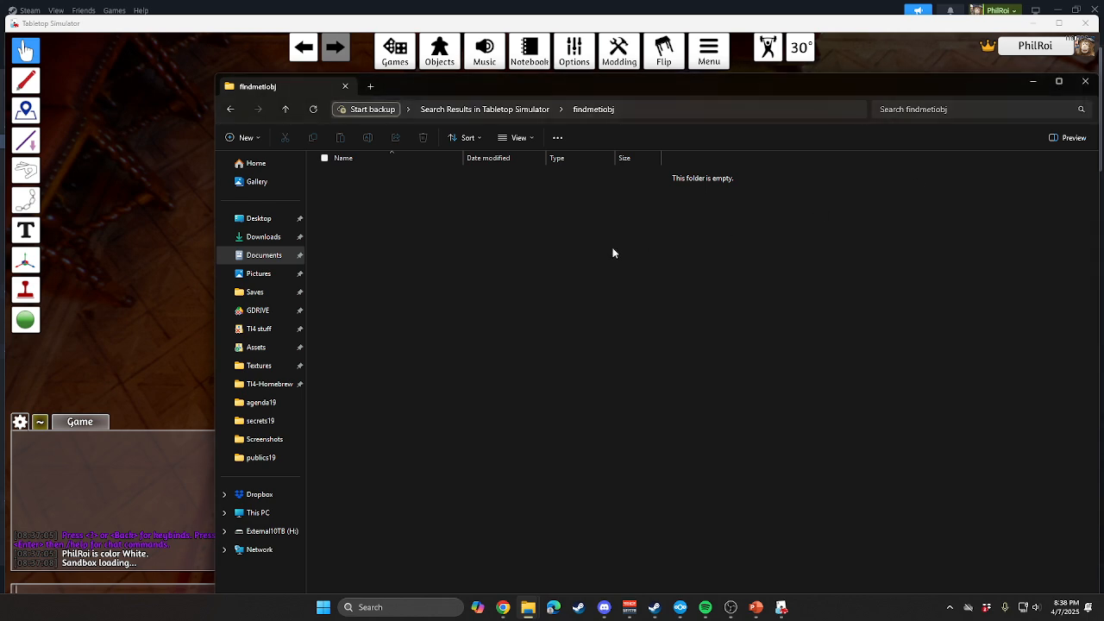
left_click(1085, 81)
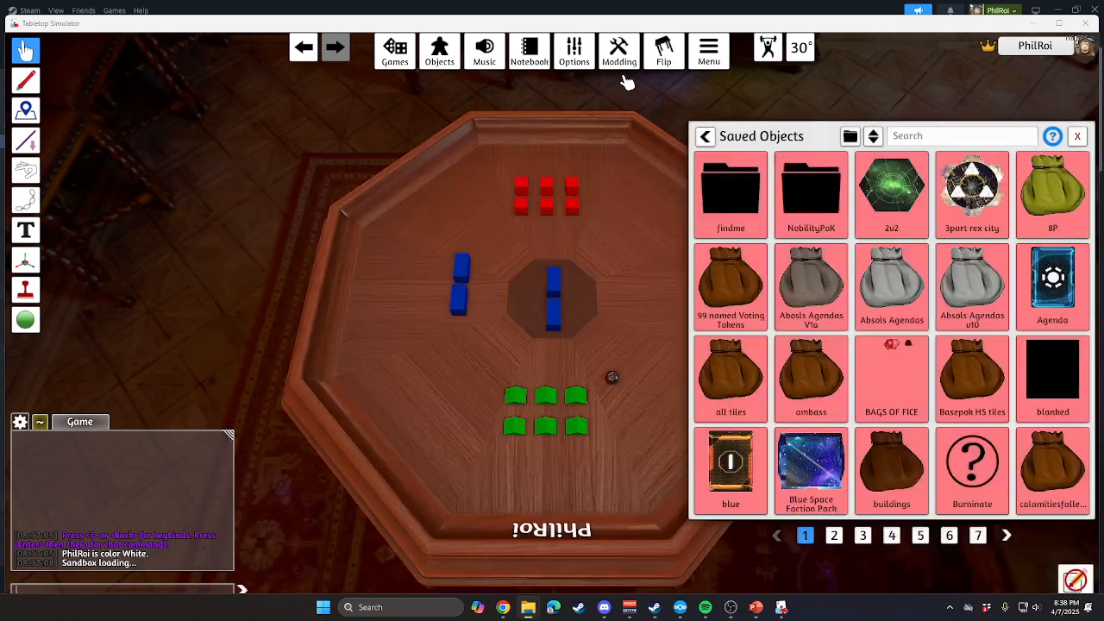
left_click(733, 185)
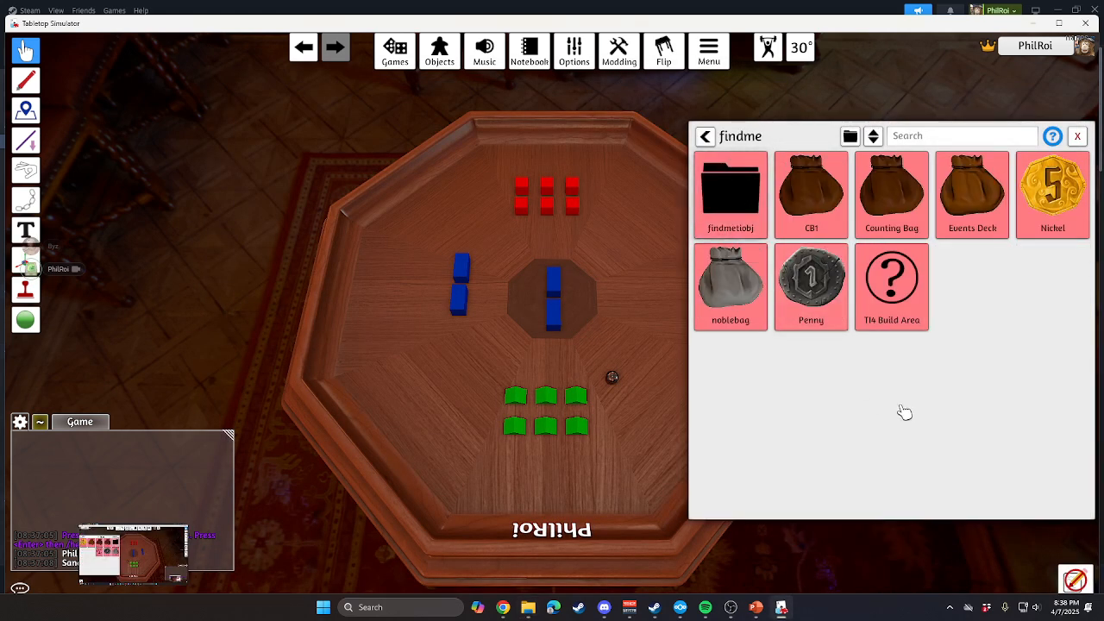
left_click(756, 166)
left_click(755, 165)
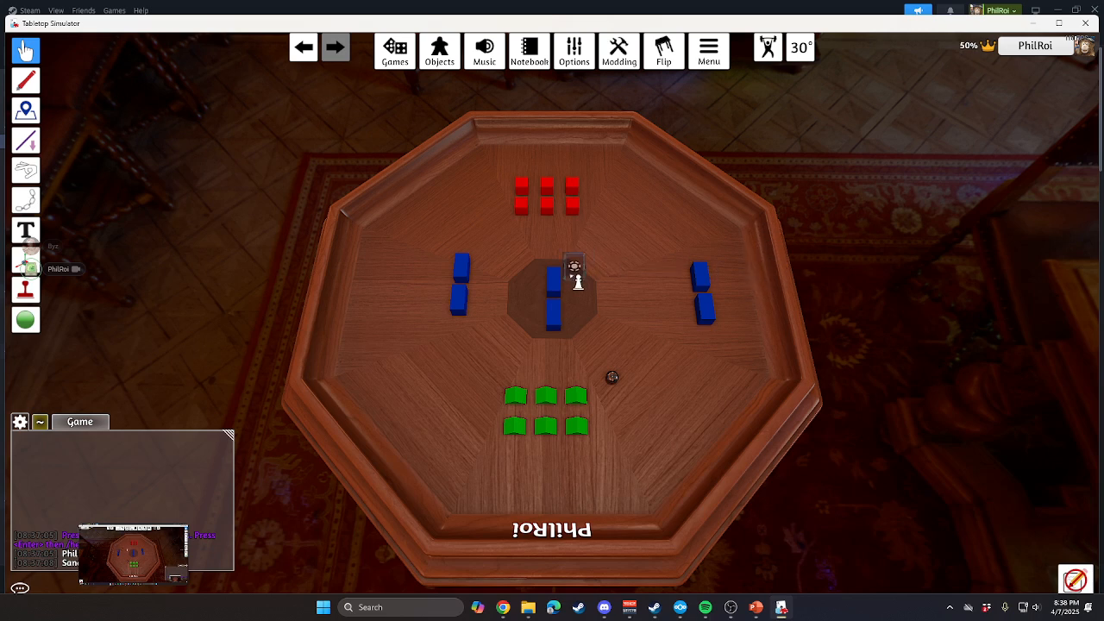
left_click(618, 299)
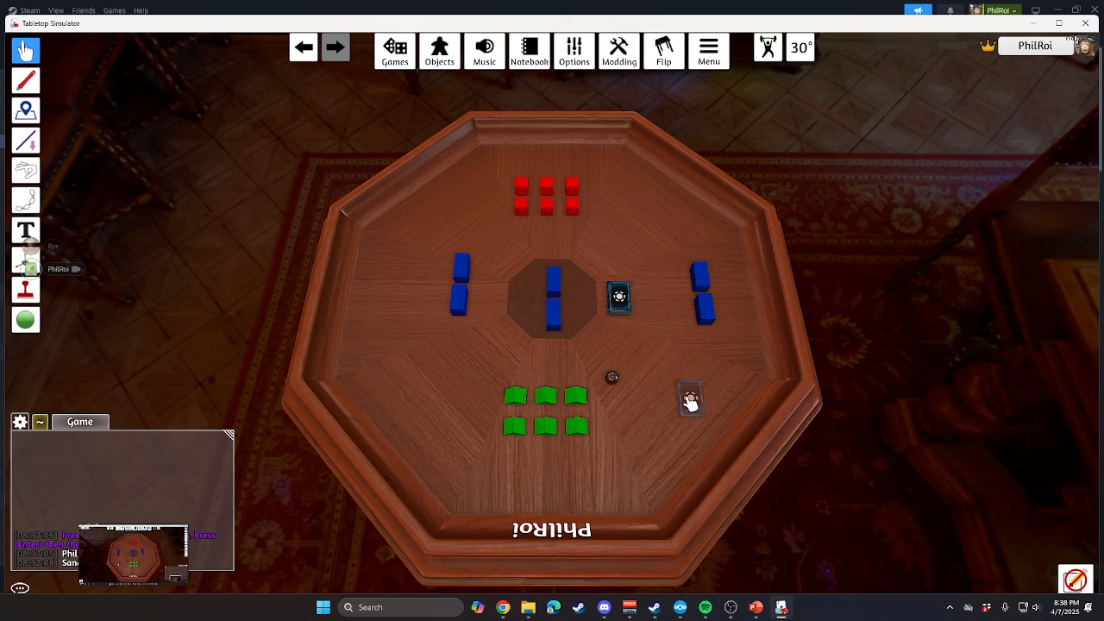
Take the top card off the agenda deck, enlarge it to examine its face, and return it to the deck.
left_click_drag(625, 300, 677, 377)
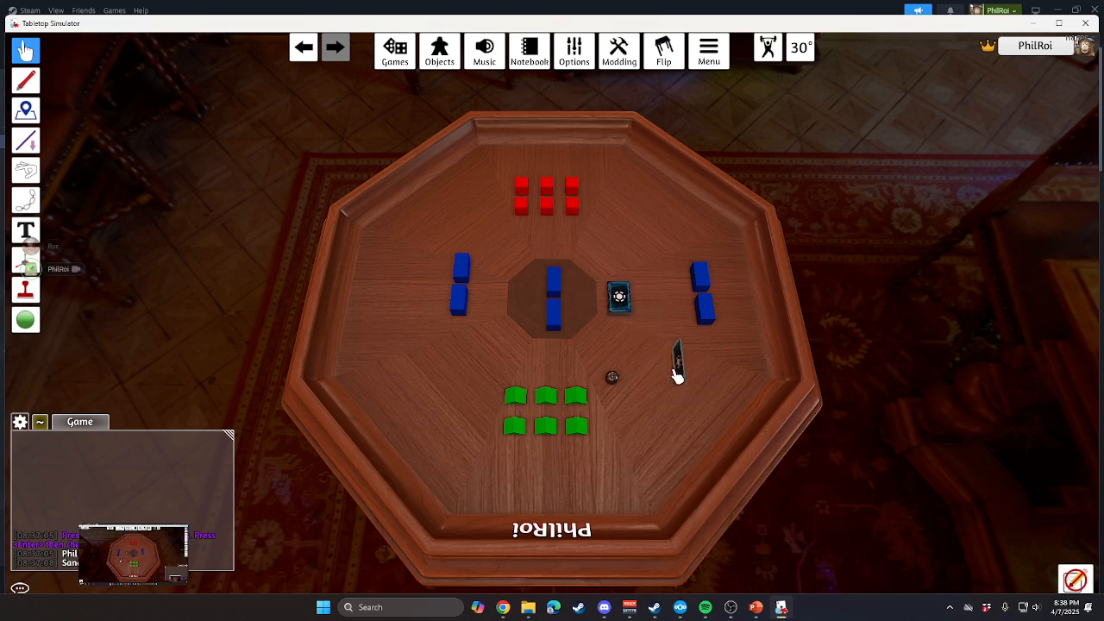
scroll(678, 377, "up", 1)
key("alt")
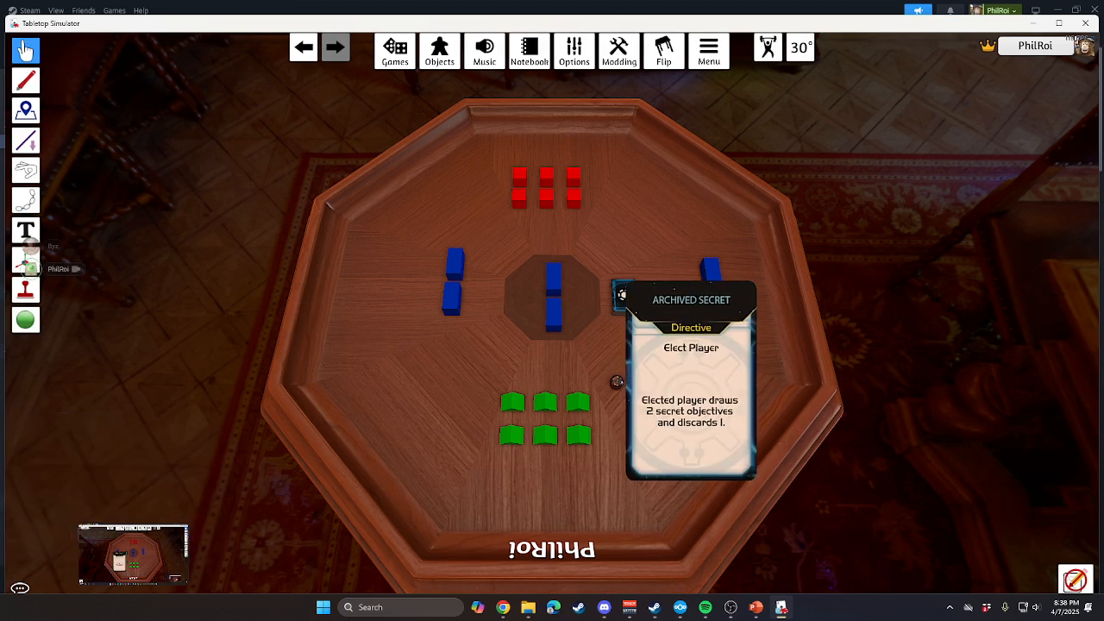
left_click_drag(686, 380, 631, 311)
key("f")
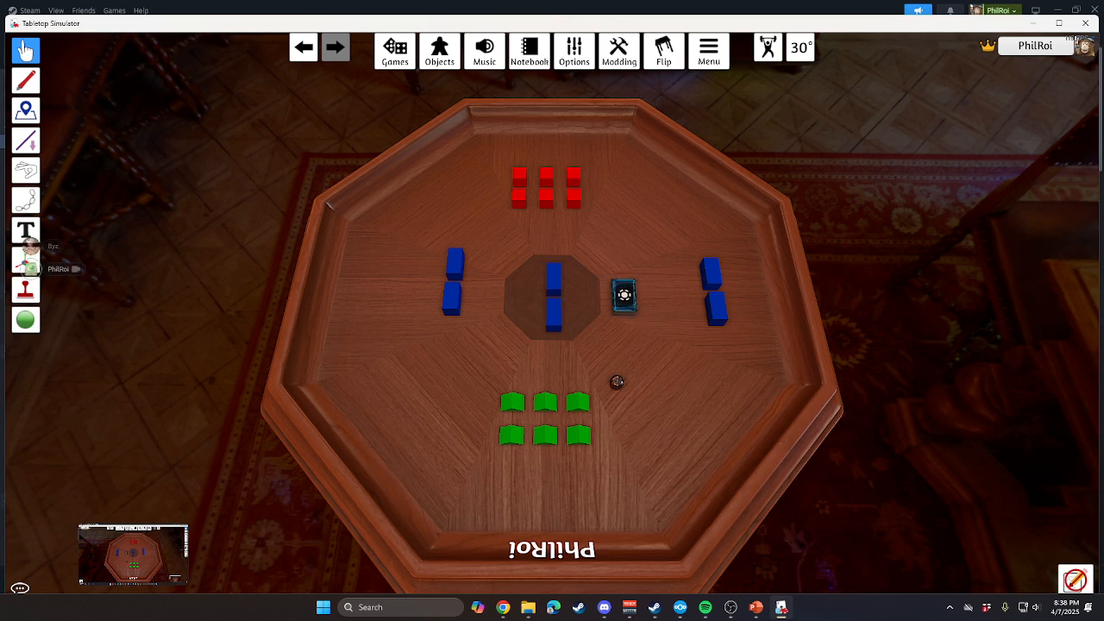
Move the agenda deck to the open area beside the small token and the green pieces.
left_click(782, 607)
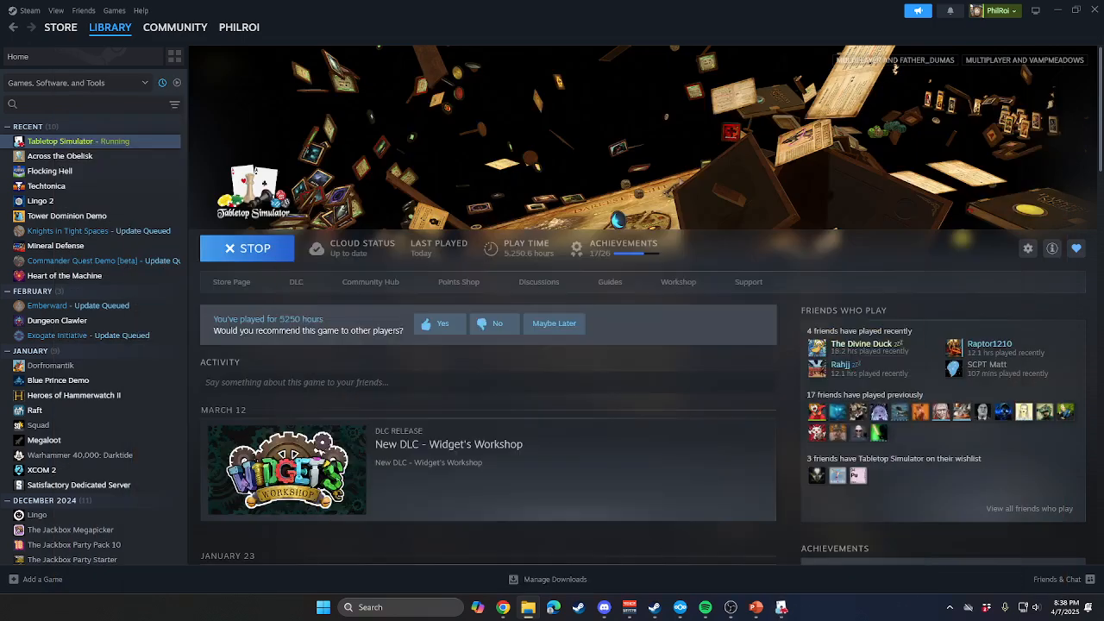
left_click(781, 607)
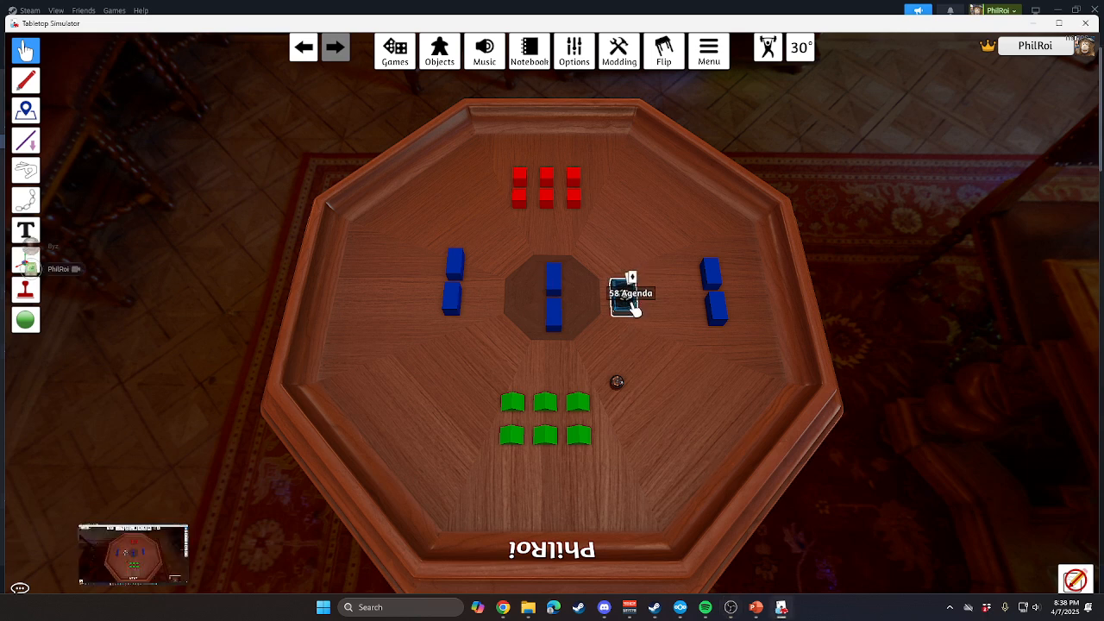
left_click_drag(634, 300, 707, 402)
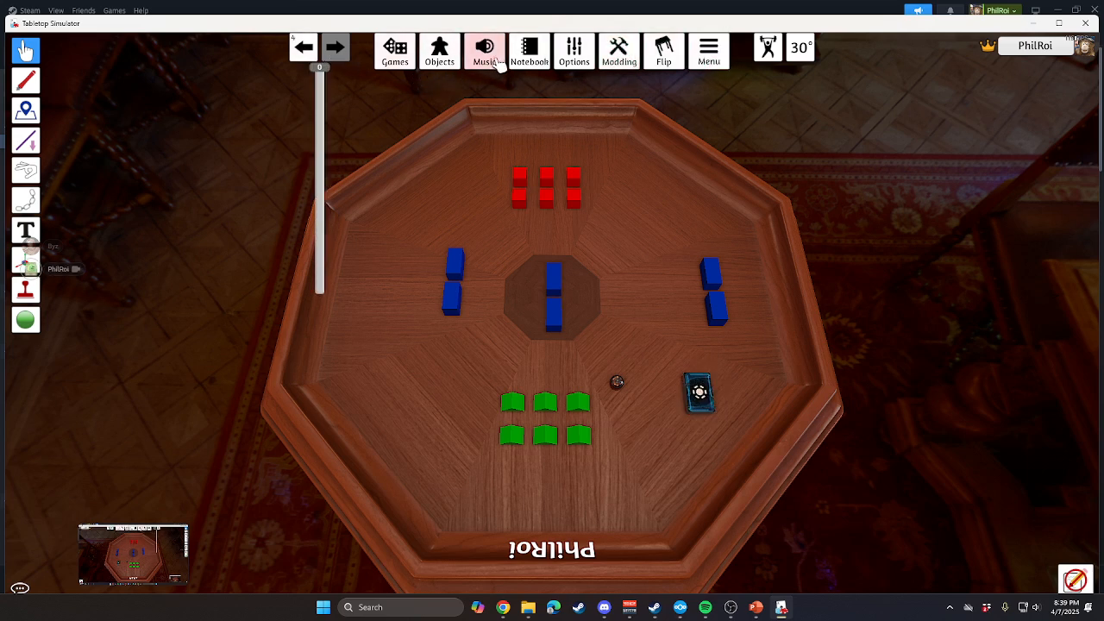
Look through the Save & Load and Workshop game collections.
left_click(395, 50)
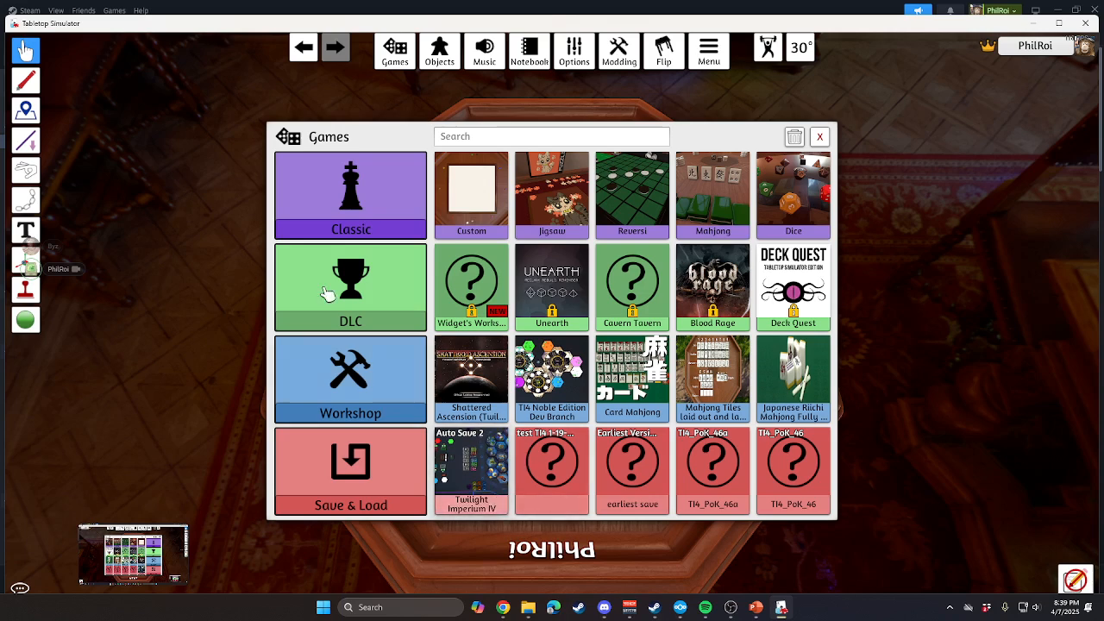
left_click(345, 496)
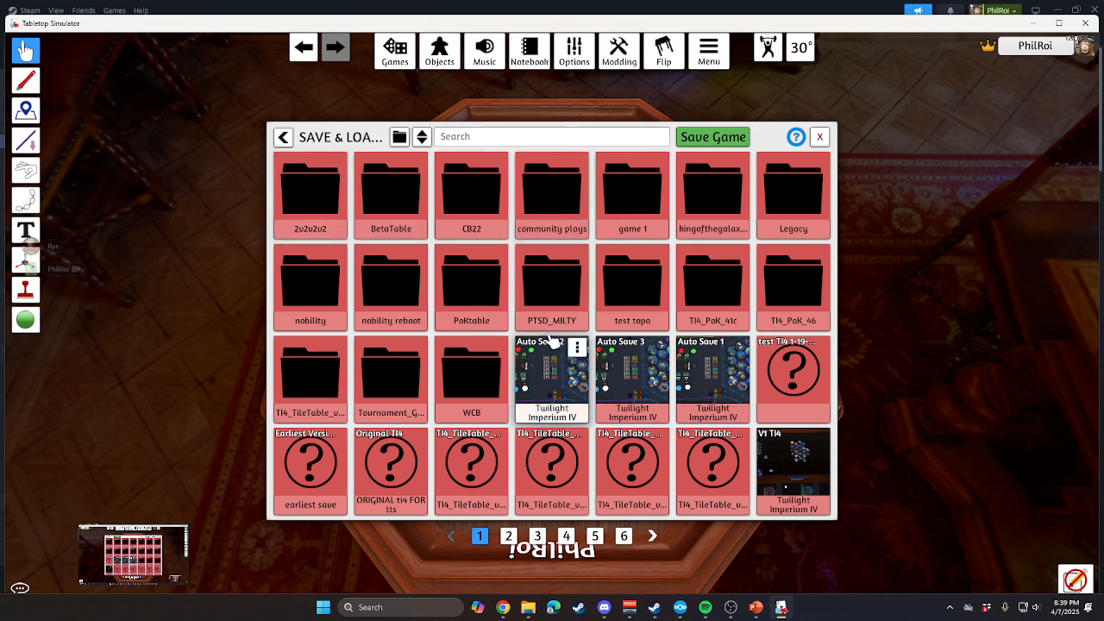
left_click(283, 137)
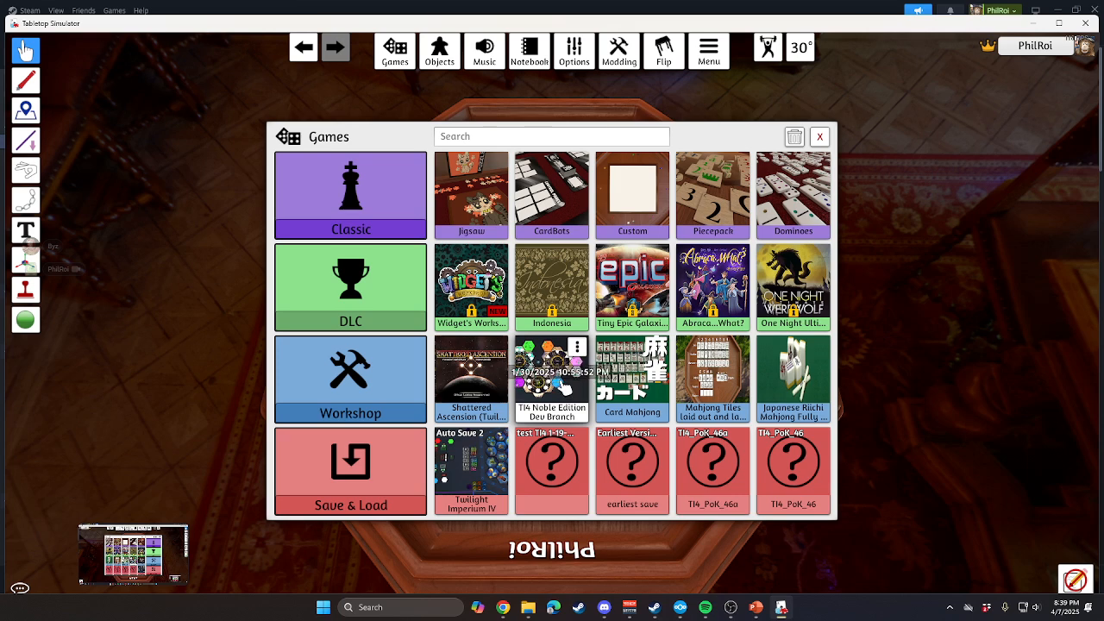
left_click(358, 373)
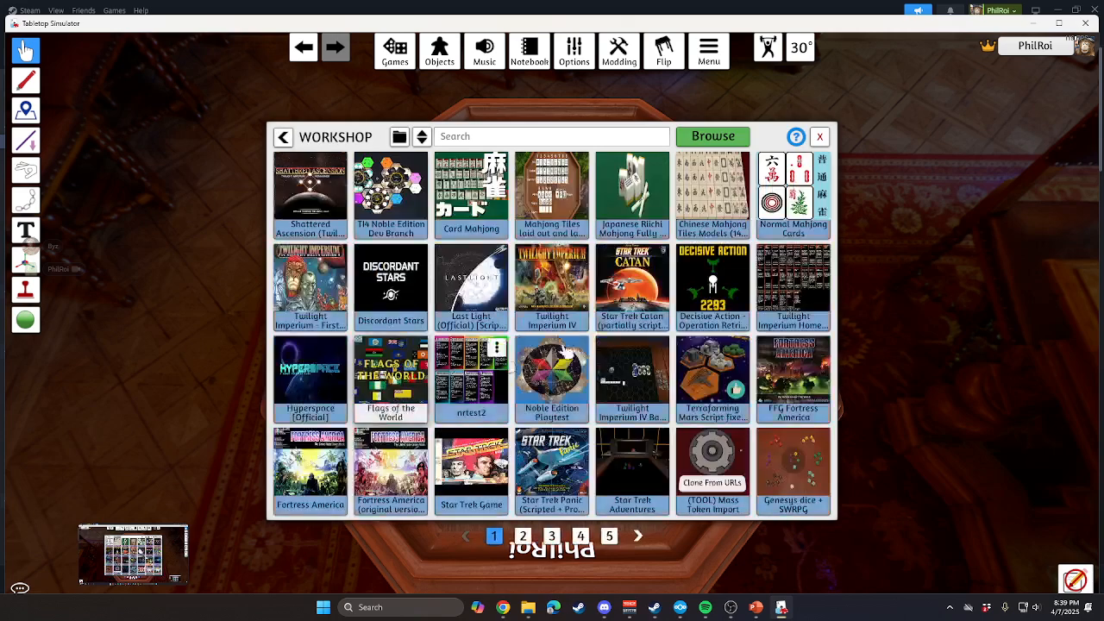
left_click(284, 138)
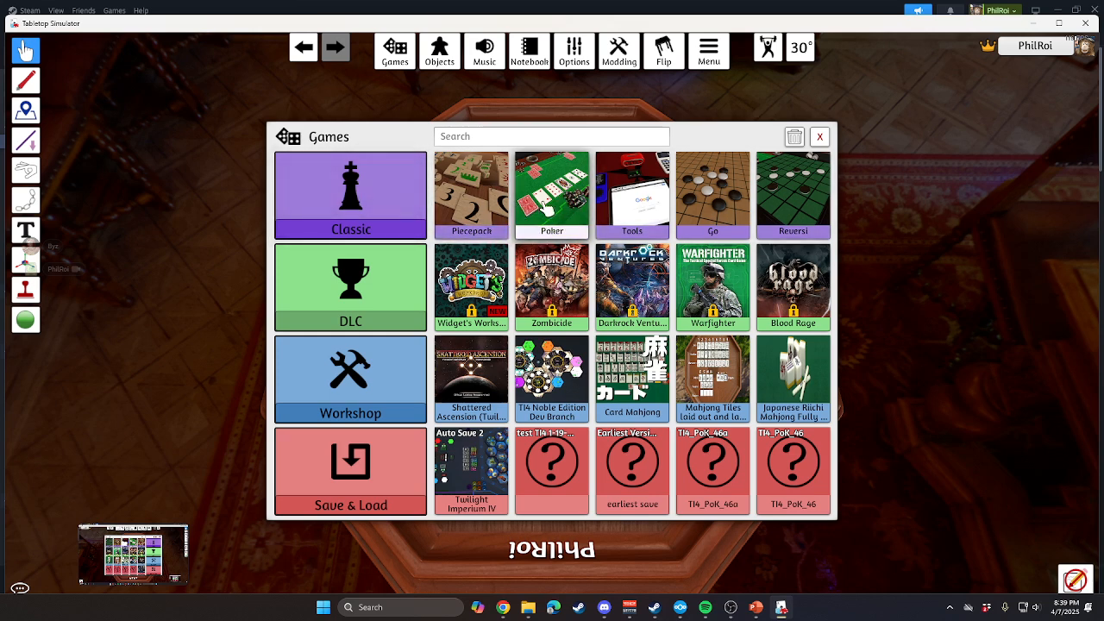
Load the classic Tools game and delete all the objects on its table.
left_click(608, 212)
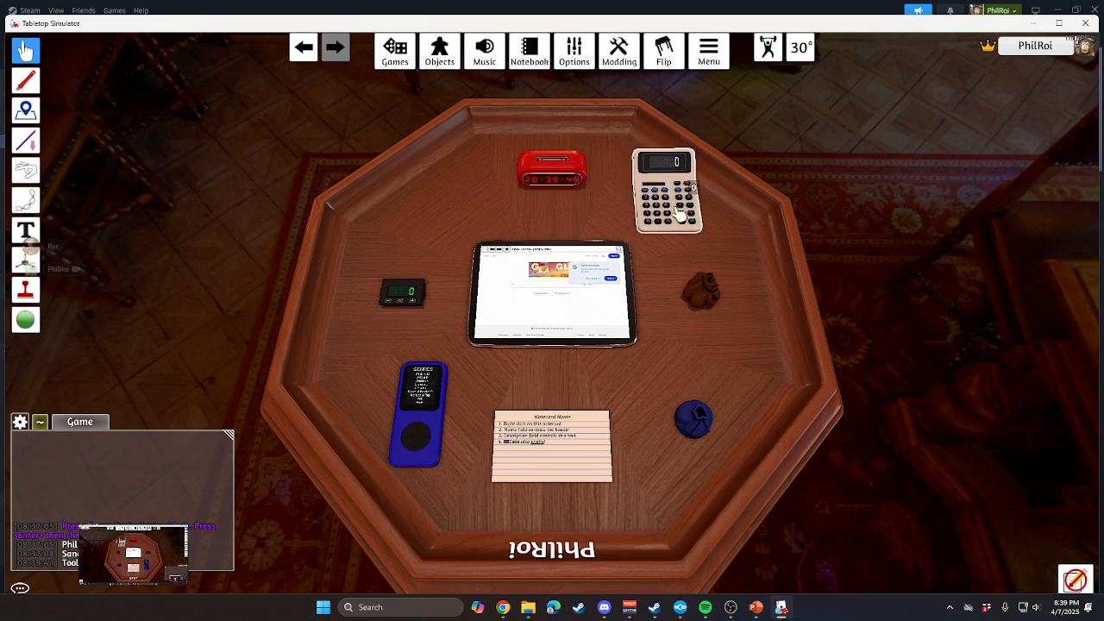
left_click_drag(335, 87, 872, 528)
key("Delete")
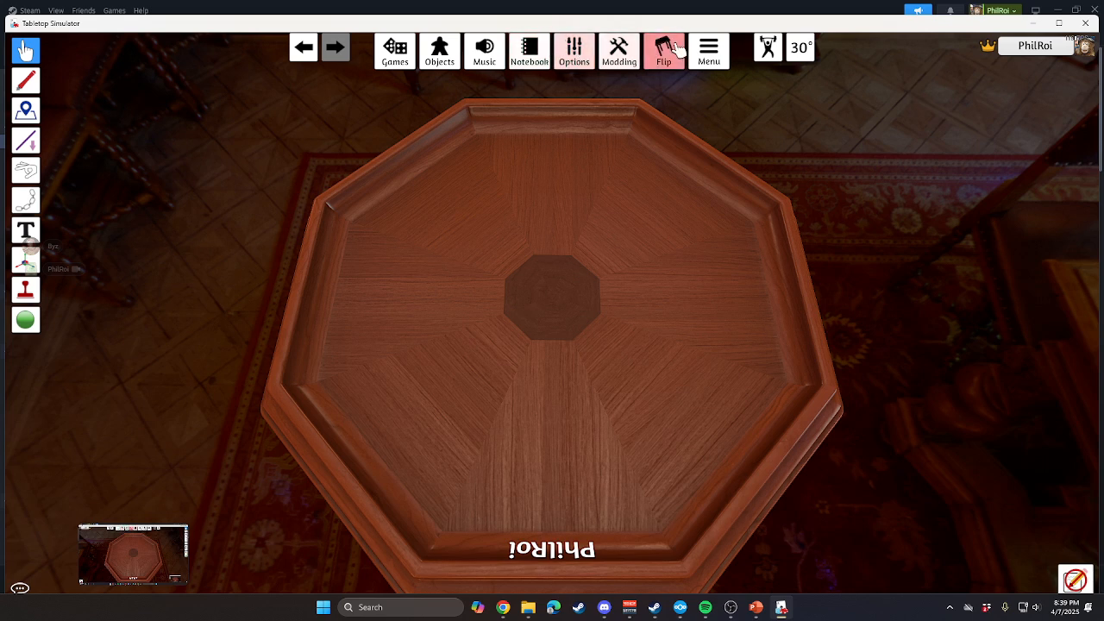
left_click(714, 54)
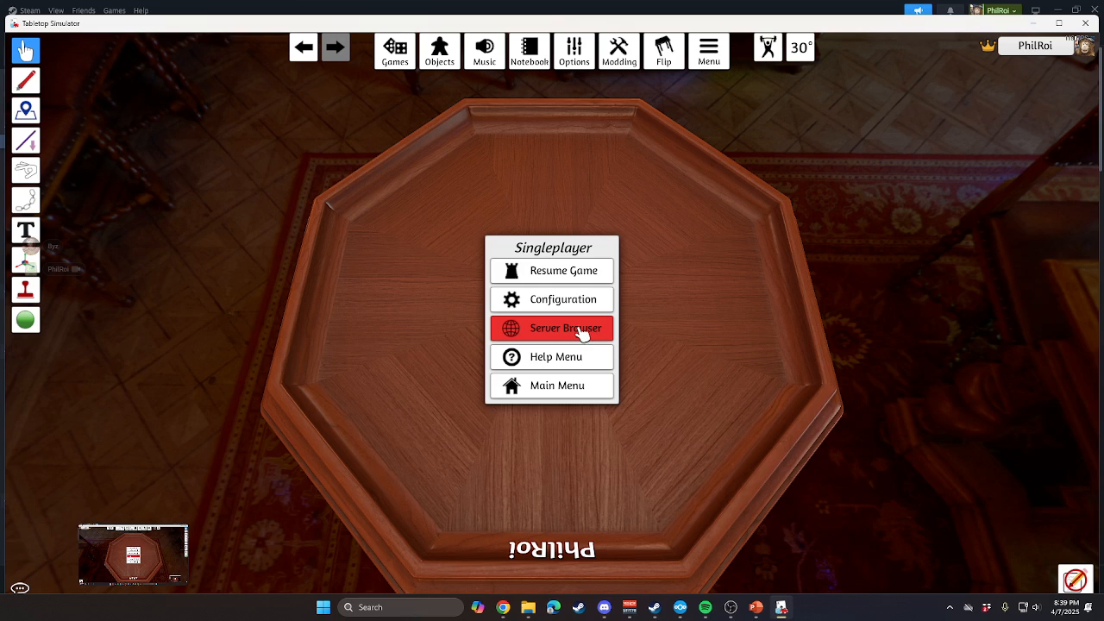
left_click(389, 50)
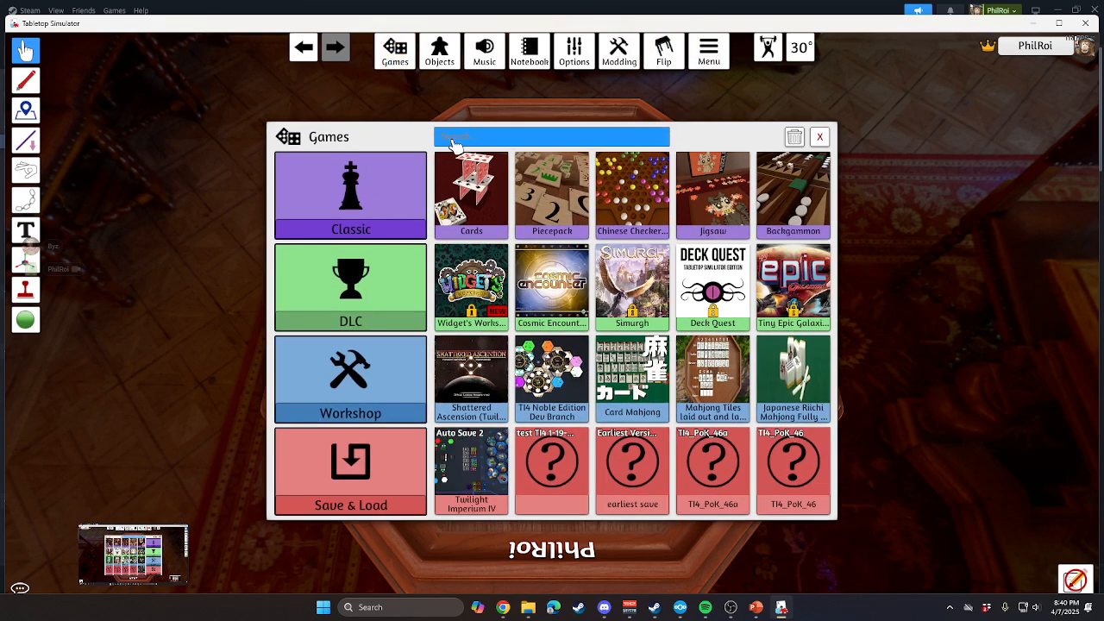
left_click(304, 48)
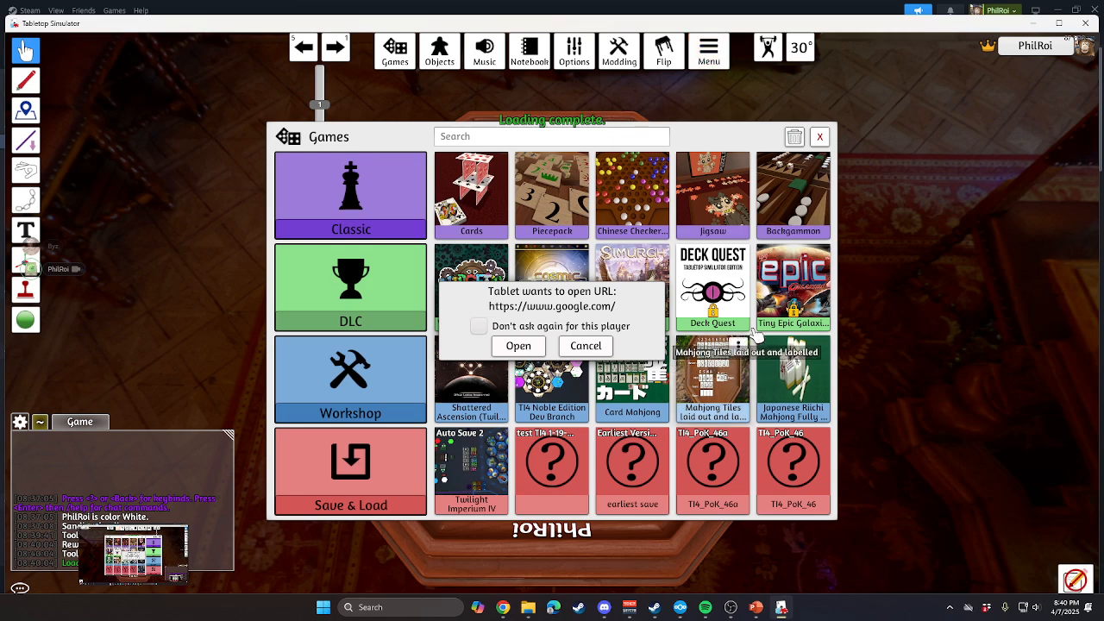
left_click(518, 345)
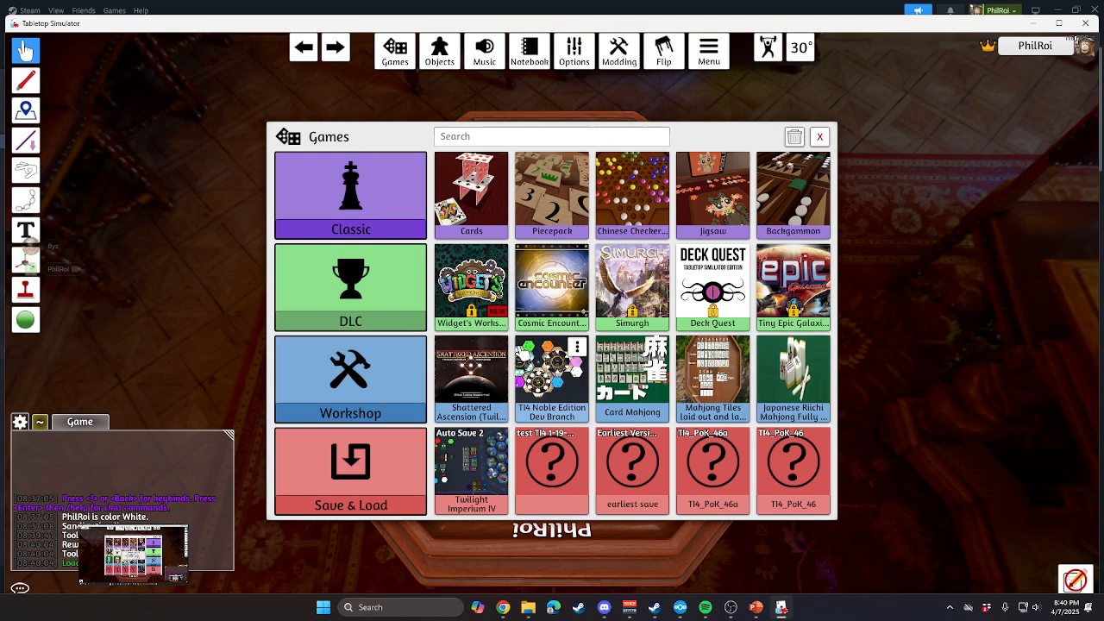
Exit to the main menu and host a new public multiplayer server.
left_click(719, 76)
left_click(574, 386)
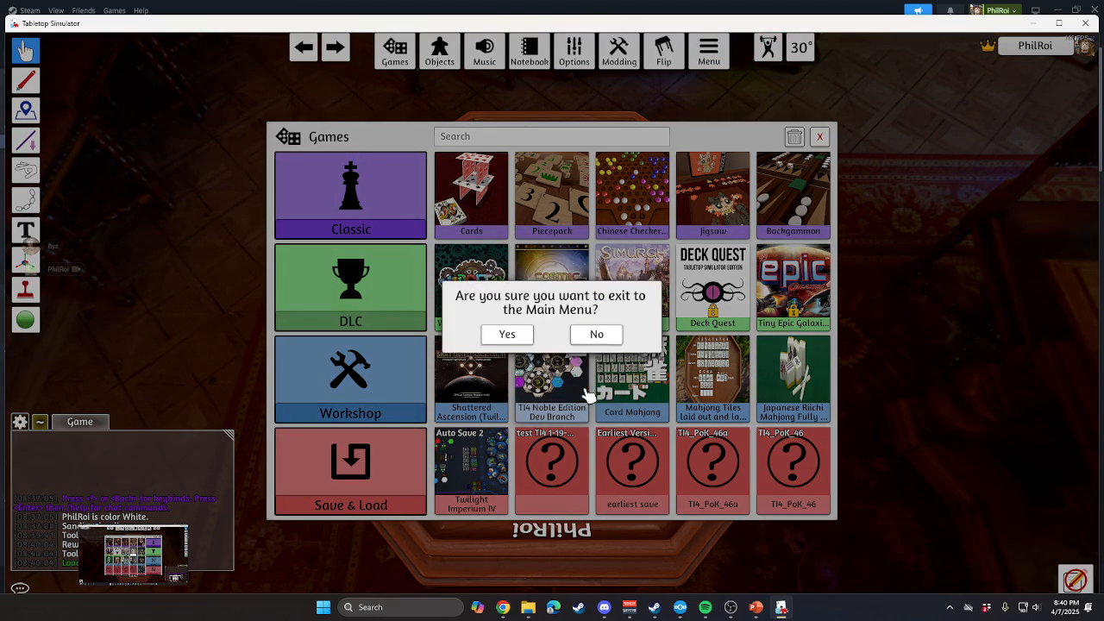
left_click(503, 334)
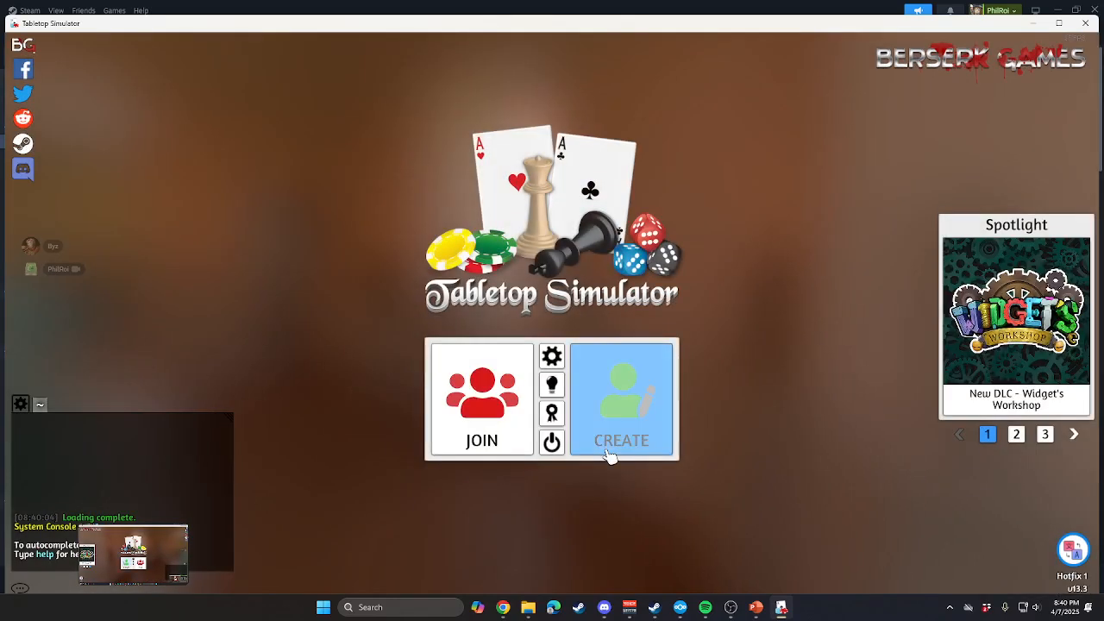
left_click(628, 420)
left_click(552, 281)
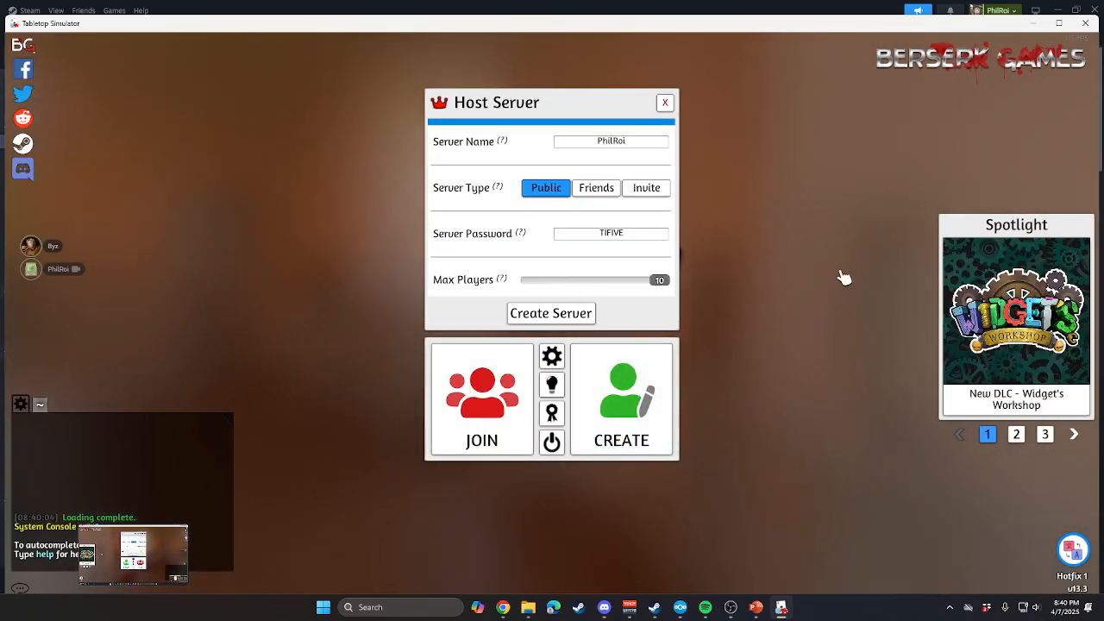
left_click(557, 320)
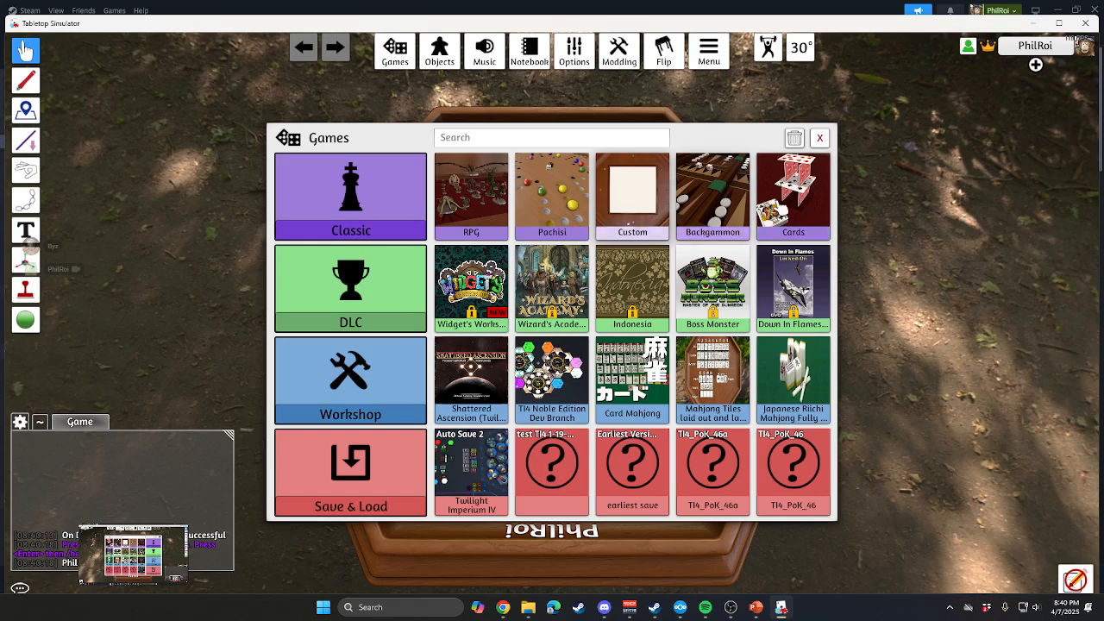
Load the classic Cards game and delete its playing card deck from the table.
left_click(793, 198)
left_click_drag(481, 202, 656, 423)
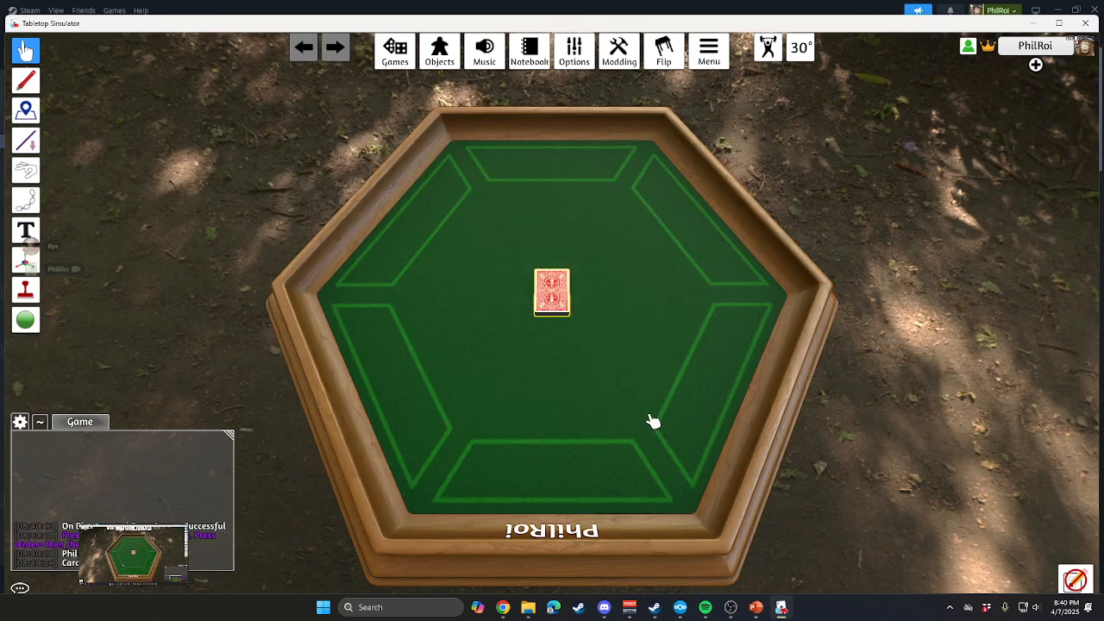
key("Delete")
Place the saved object test TI4 4-7-2025 from the findmetiobj folder near the middle of the table.
left_click(440, 53)
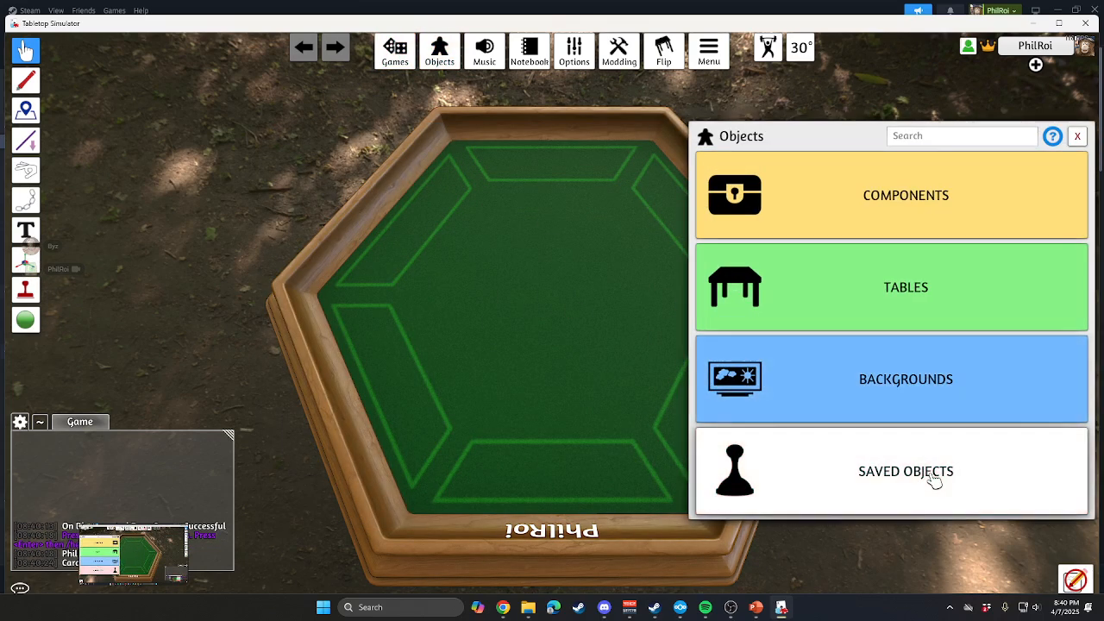
left_click(934, 477)
left_click(723, 183)
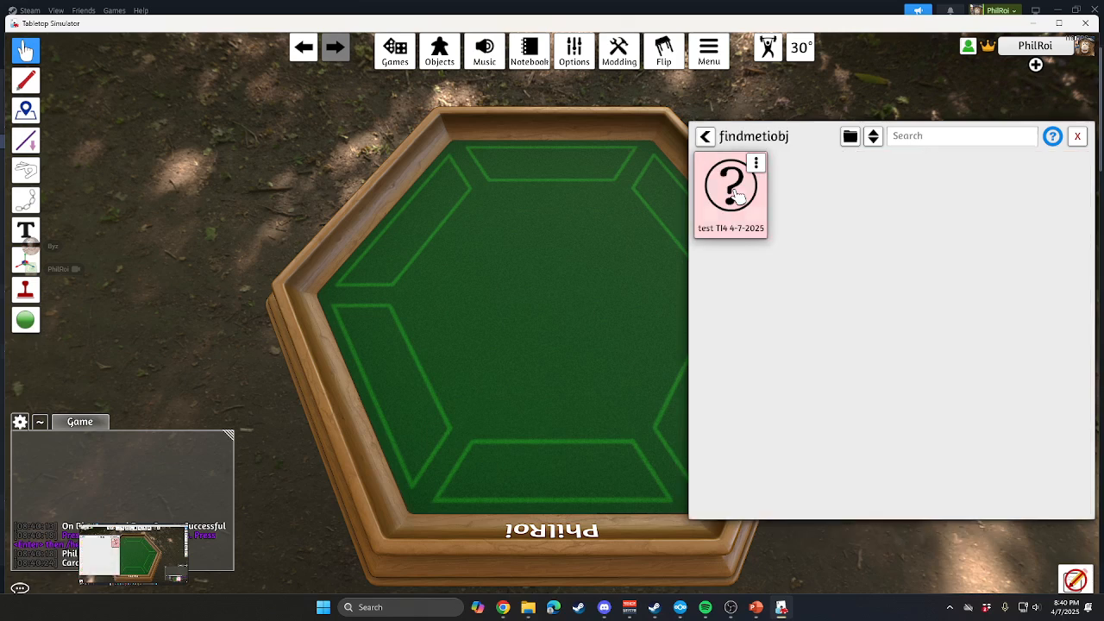
left_click_drag(732, 216, 529, 295)
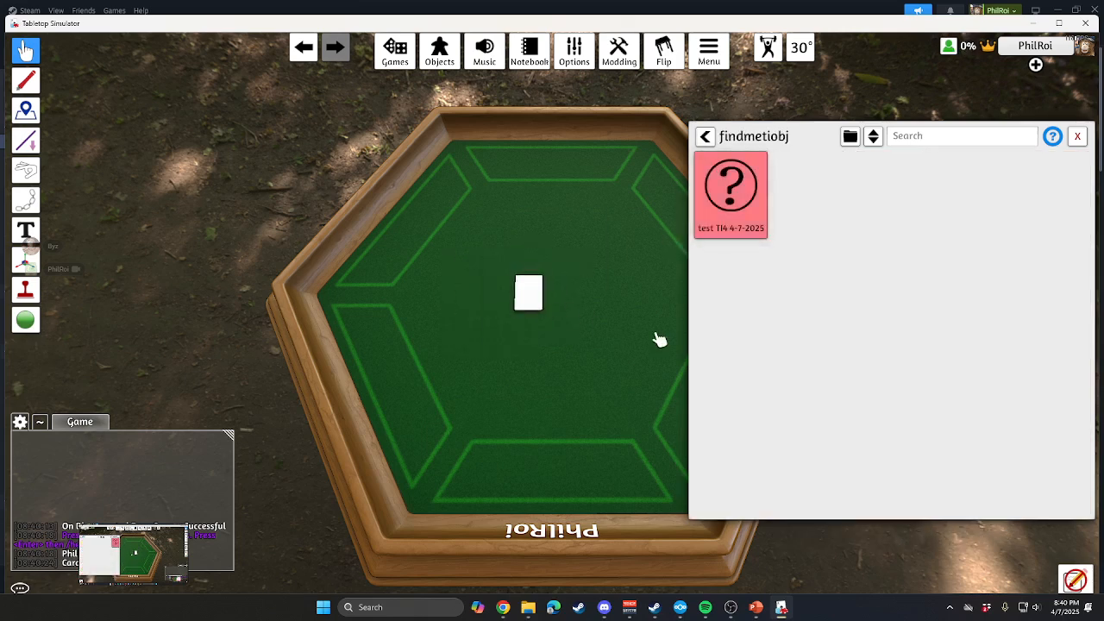
left_click(1077, 136)
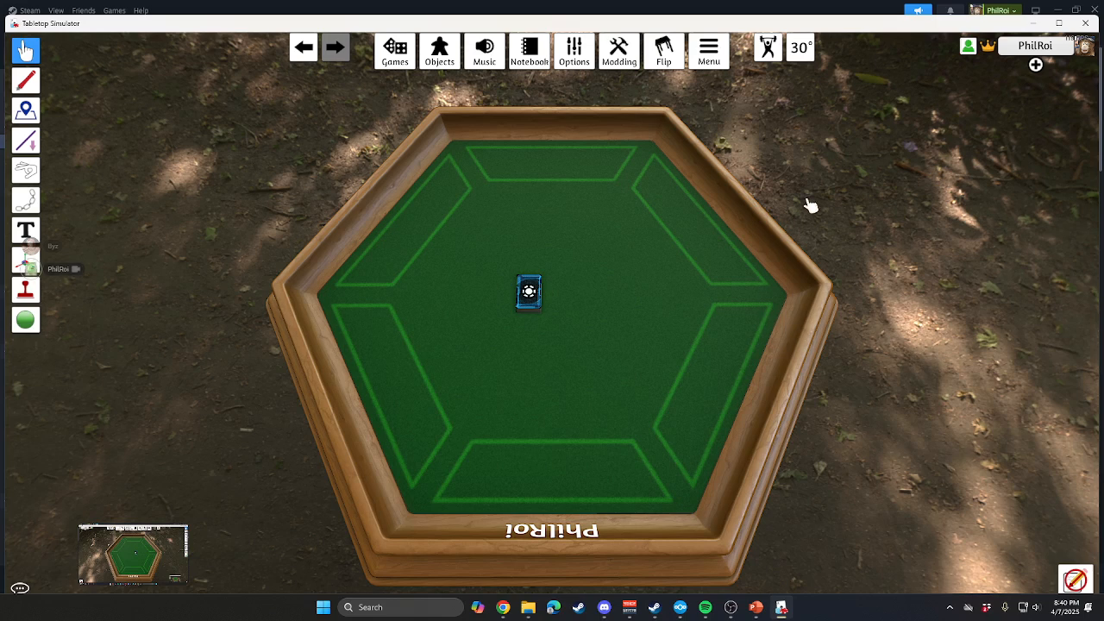
Lay out five cards from the agenda deck around it and turn them face up, with the view close enough to read them.
left_click_drag(541, 286, 629, 317)
key("f")
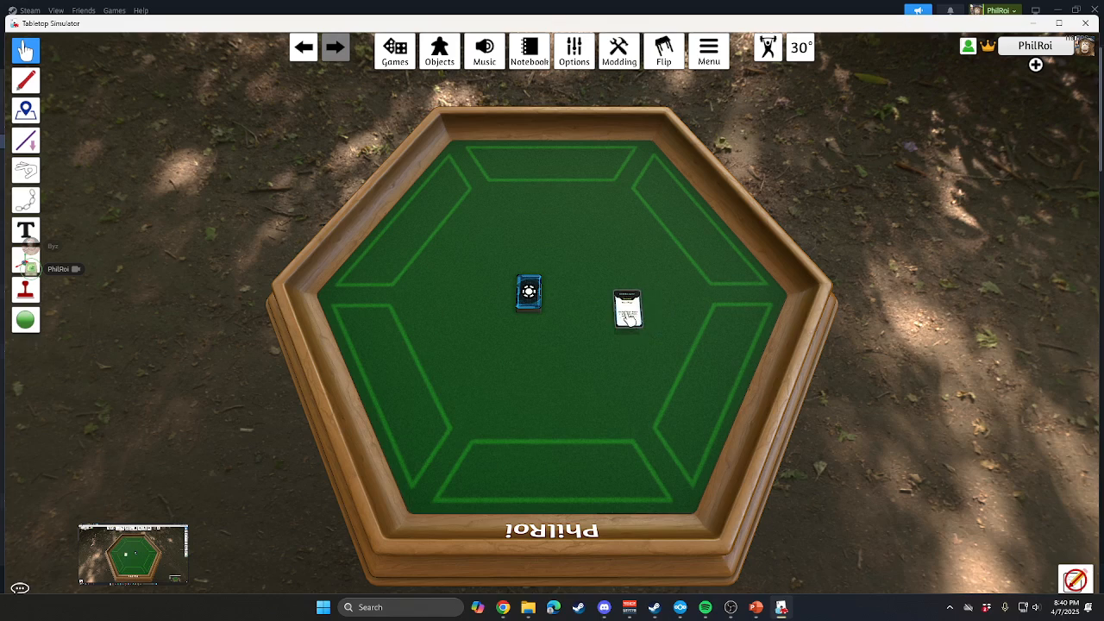
scroll(629, 318, "up", 8)
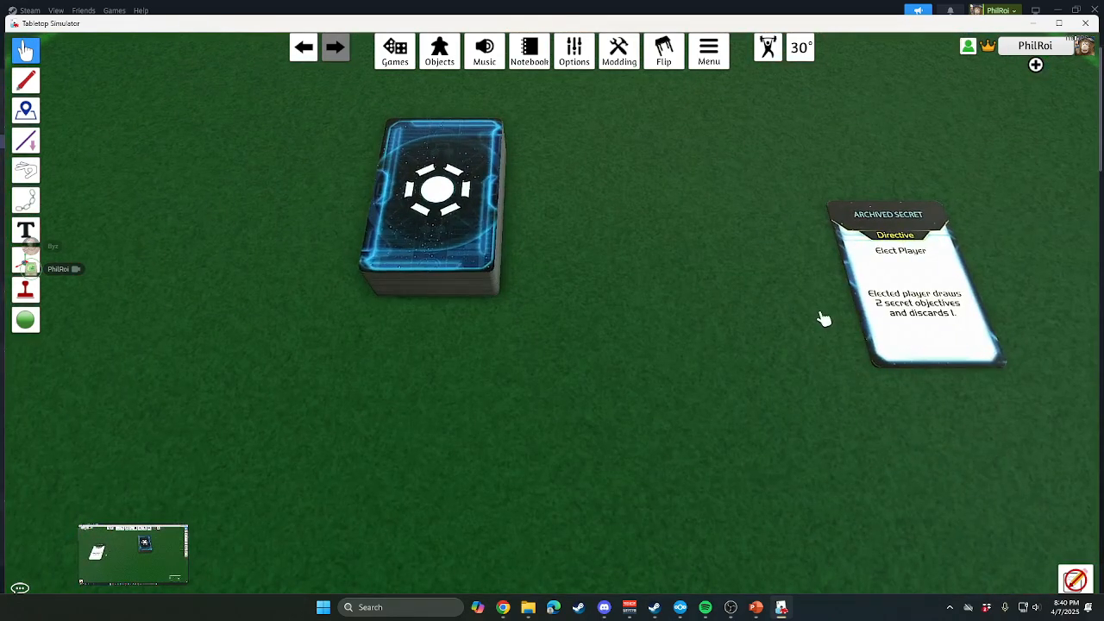
left_click_drag(522, 236, 729, 354)
key("f")
key("f")
left_click_drag(453, 214, 315, 293)
key("f")
left_click_drag(423, 233, 479, 470)
key("f")
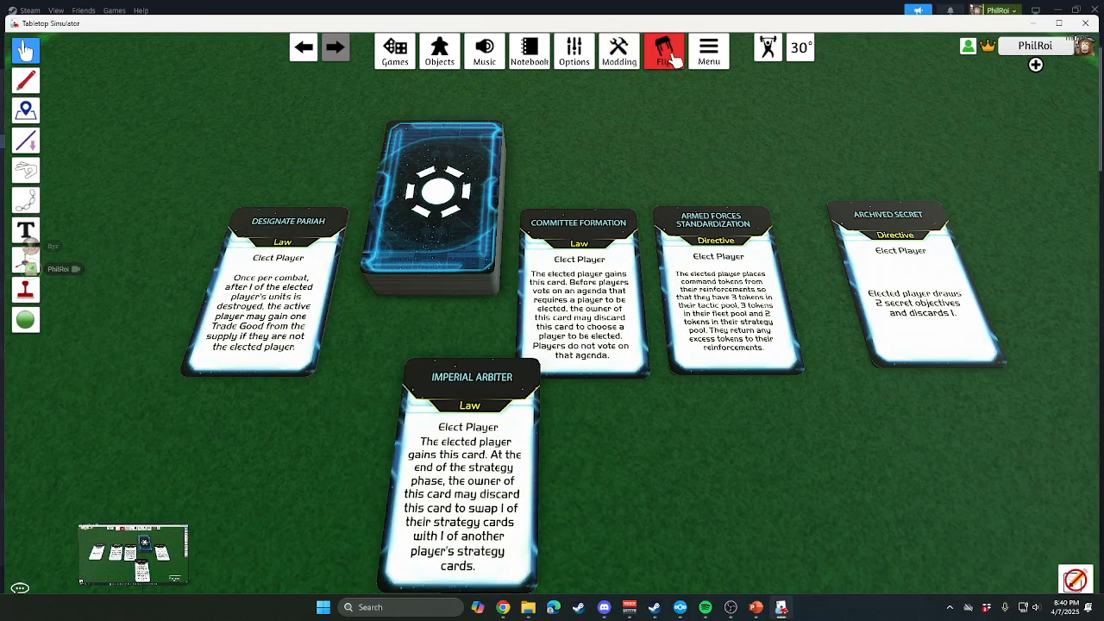
Open the server settings, check the server password field, and close the settings.
left_click(583, 58)
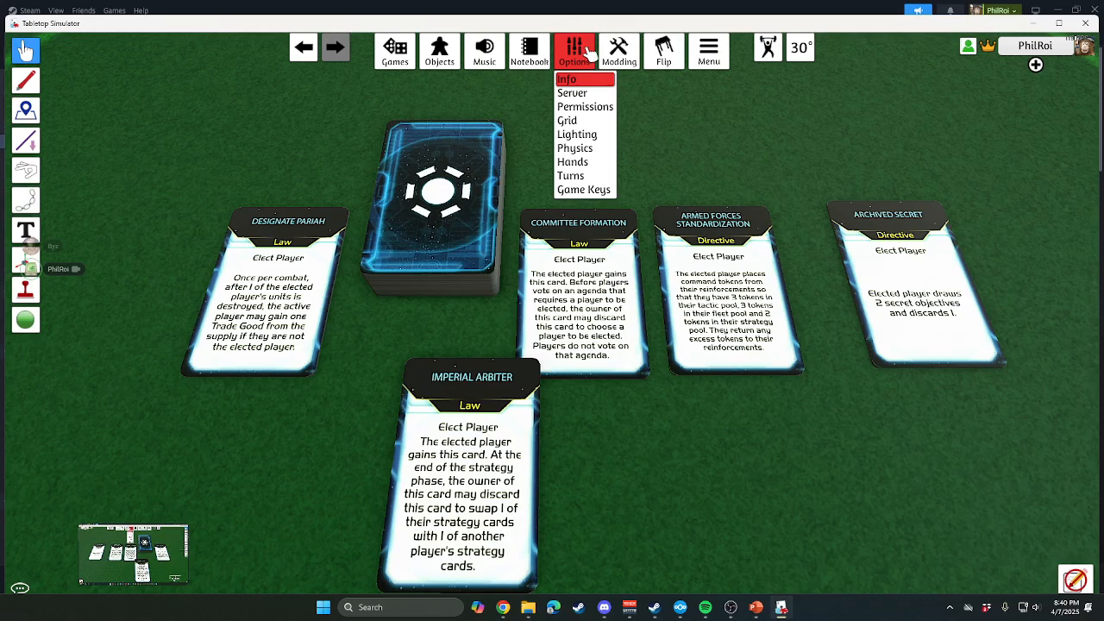
left_click(573, 93)
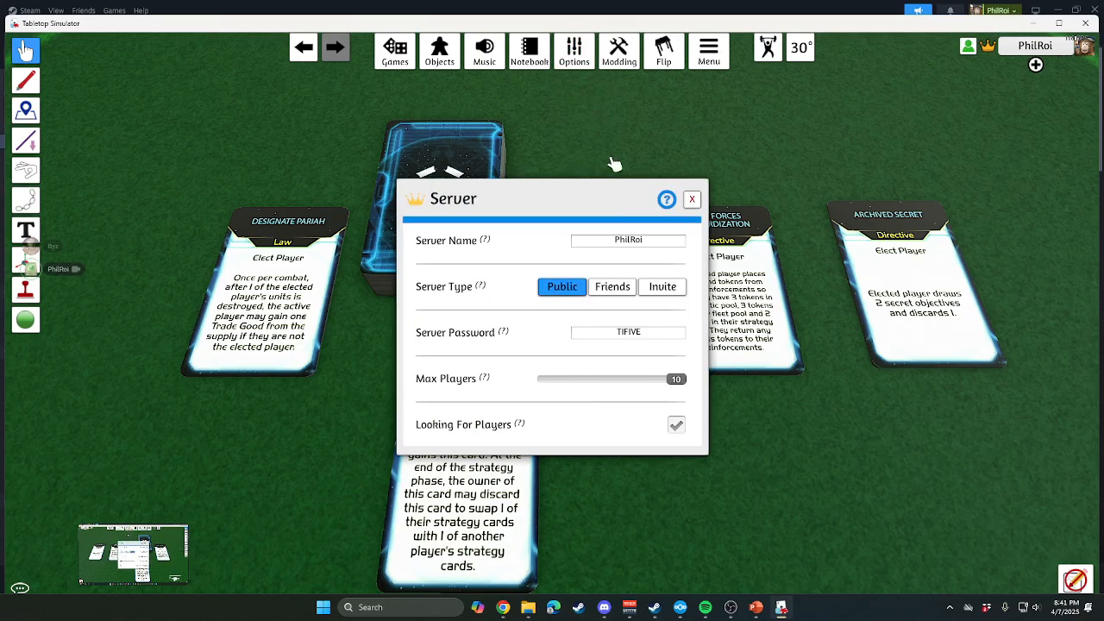
left_click(671, 343)
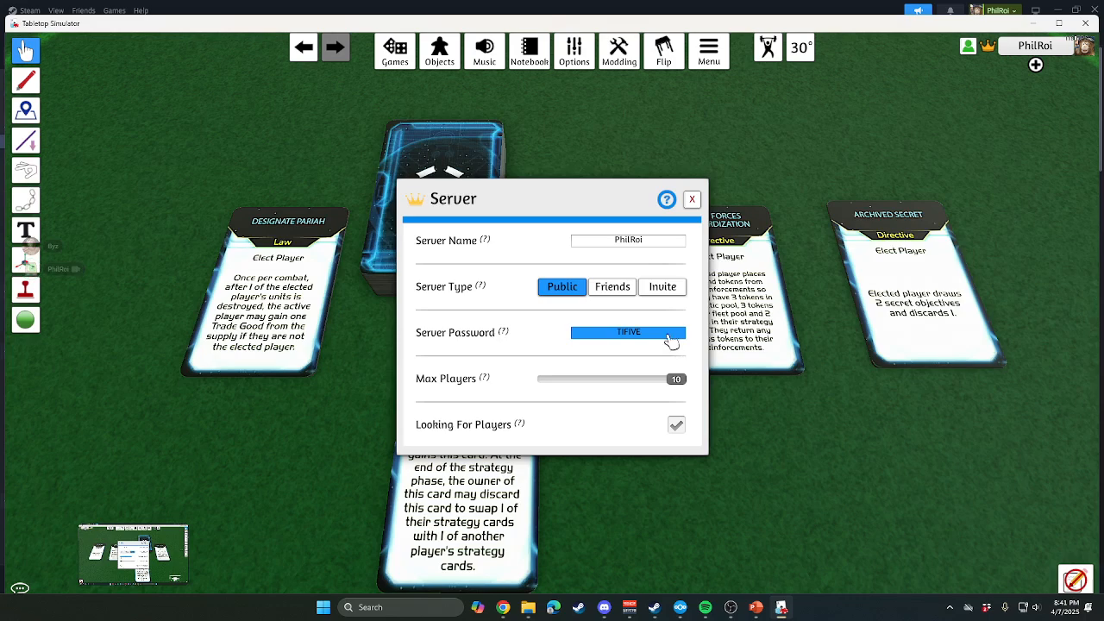
left_click(692, 199)
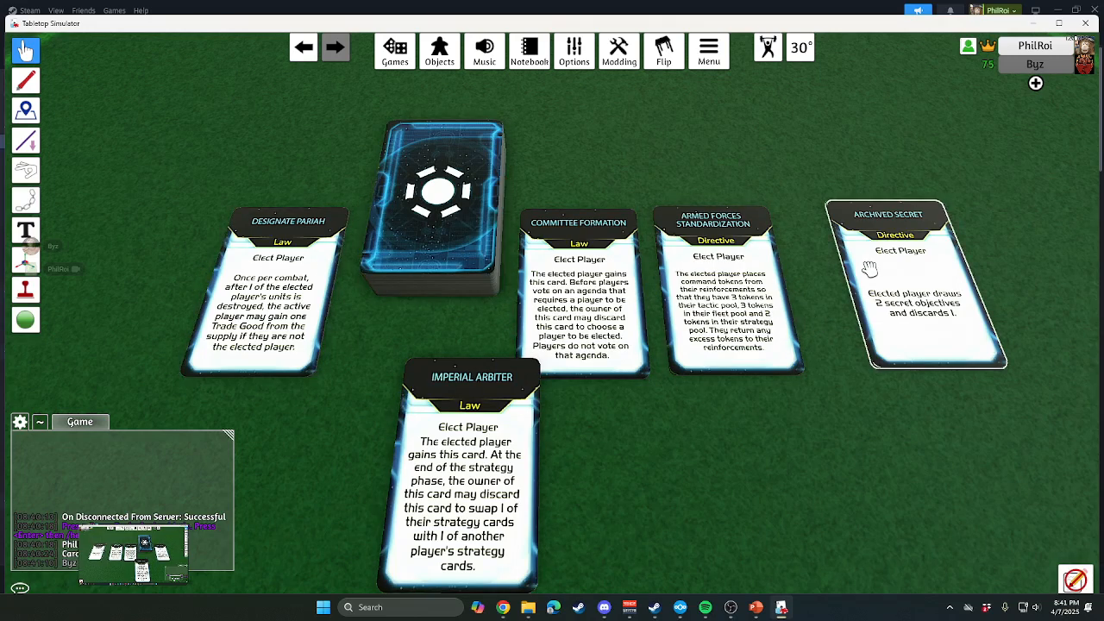
Gather the five laid-out agenda cards and the remaining deck back into a single deck.
scroll(401, 352, "down", 2)
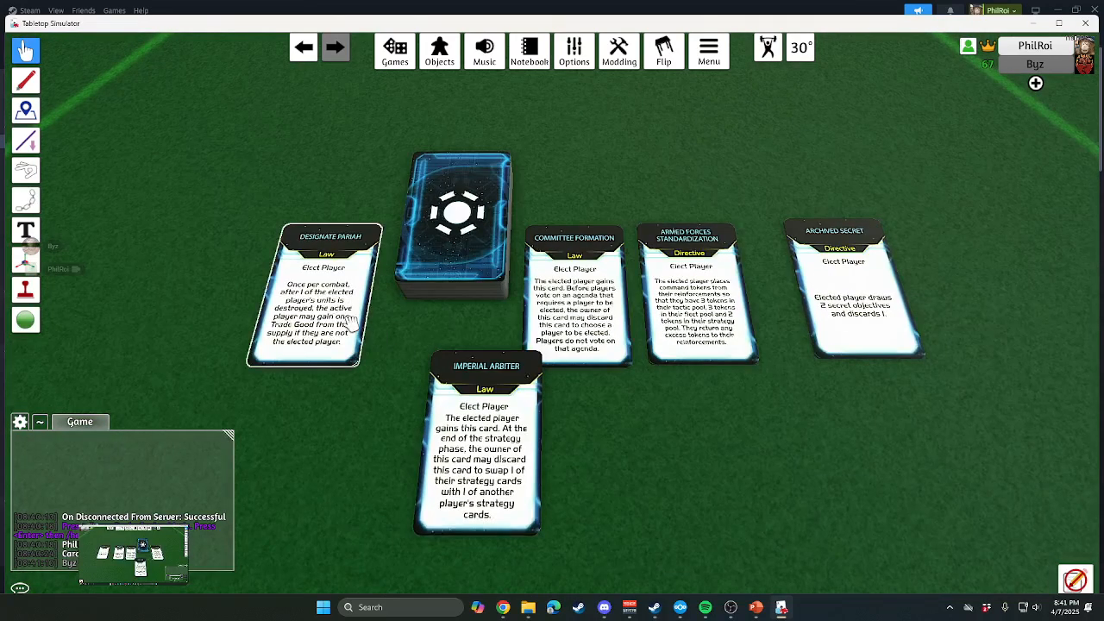
left_click_drag(361, 312, 407, 327)
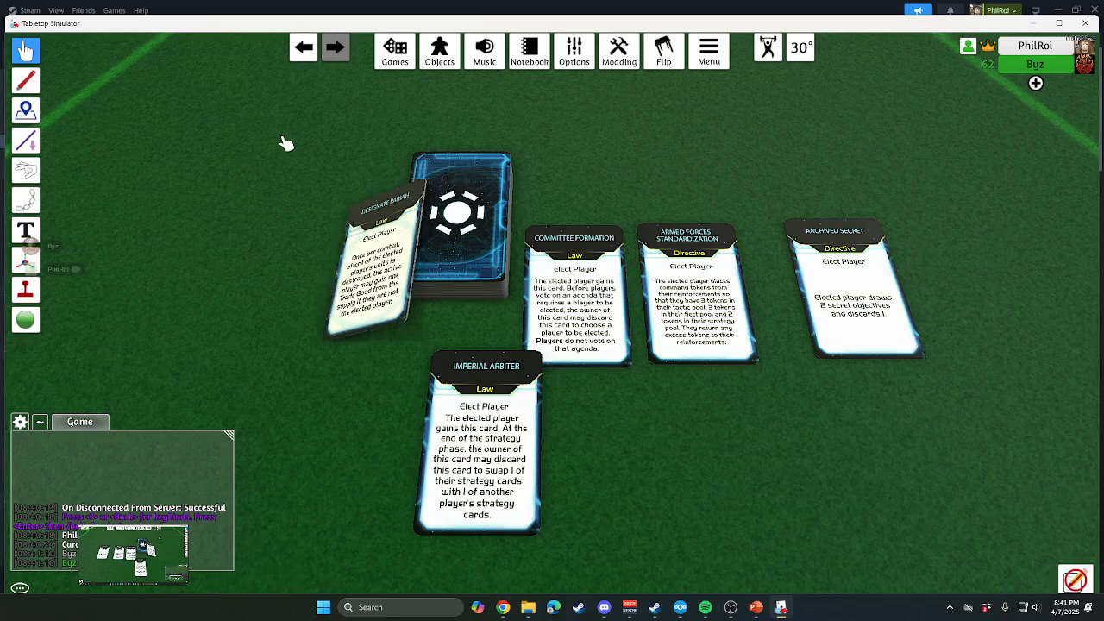
left_click_drag(285, 111, 998, 547)
key("g")
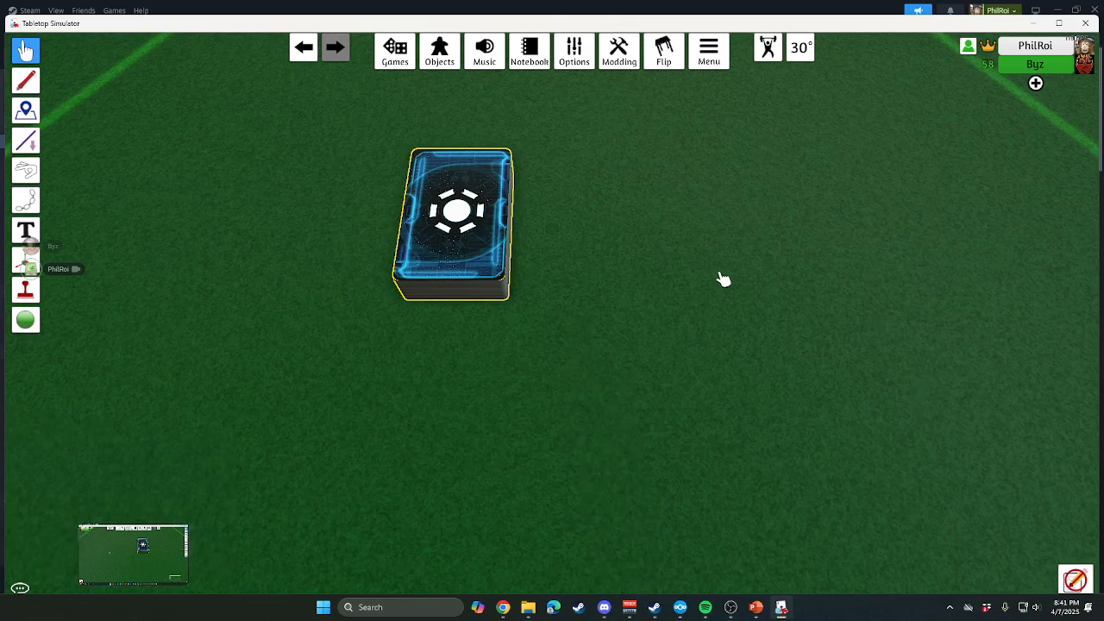
scroll(725, 285, "down", 8)
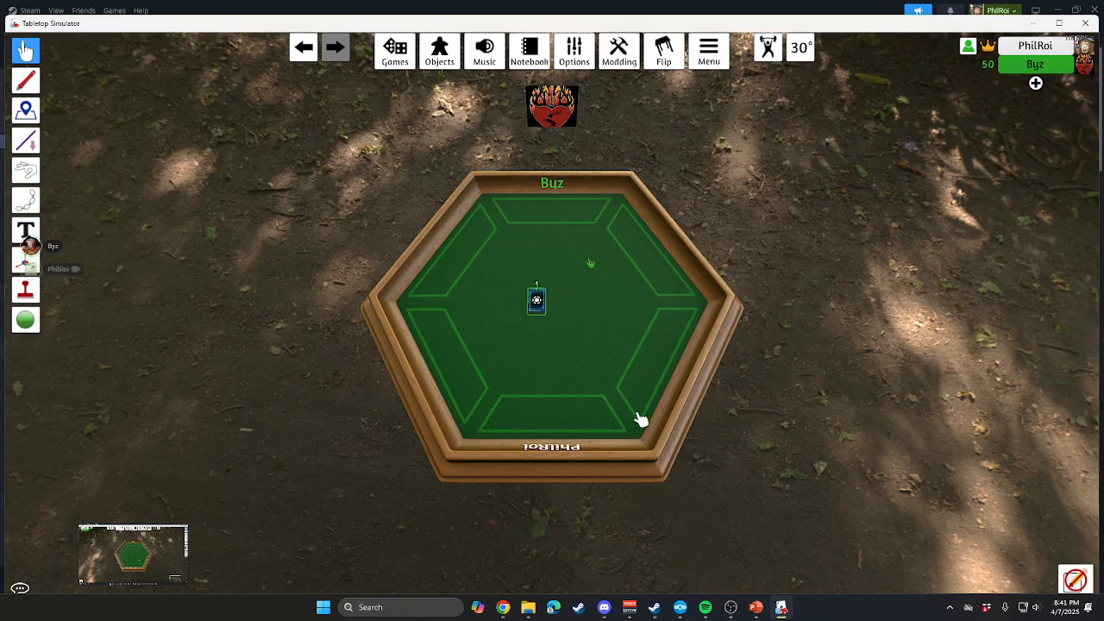
left_click(503, 608)
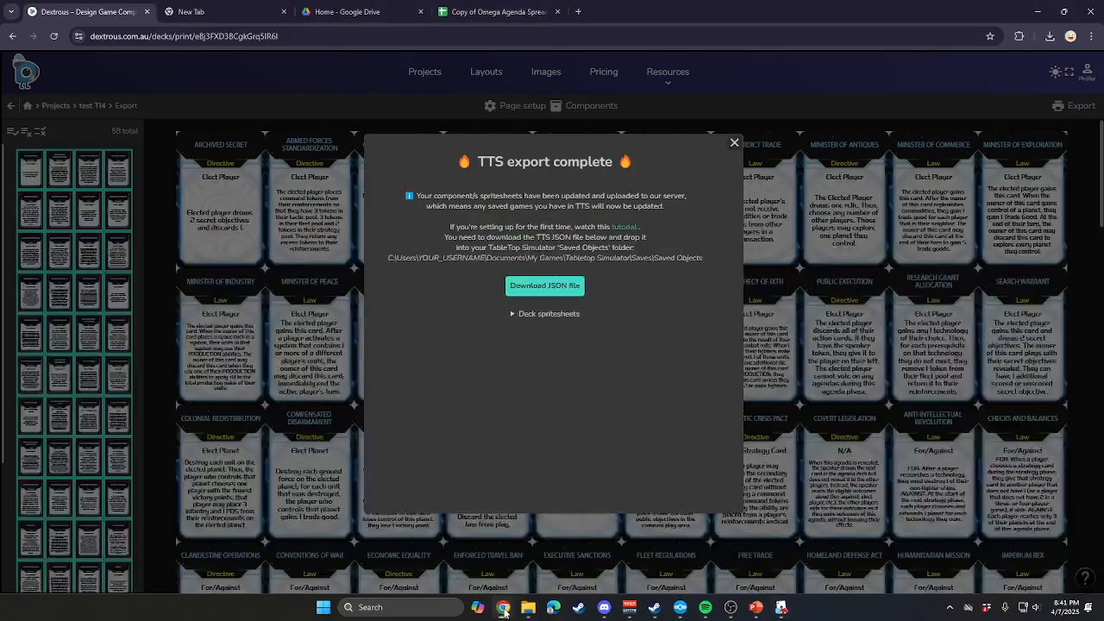
left_click(175, 36)
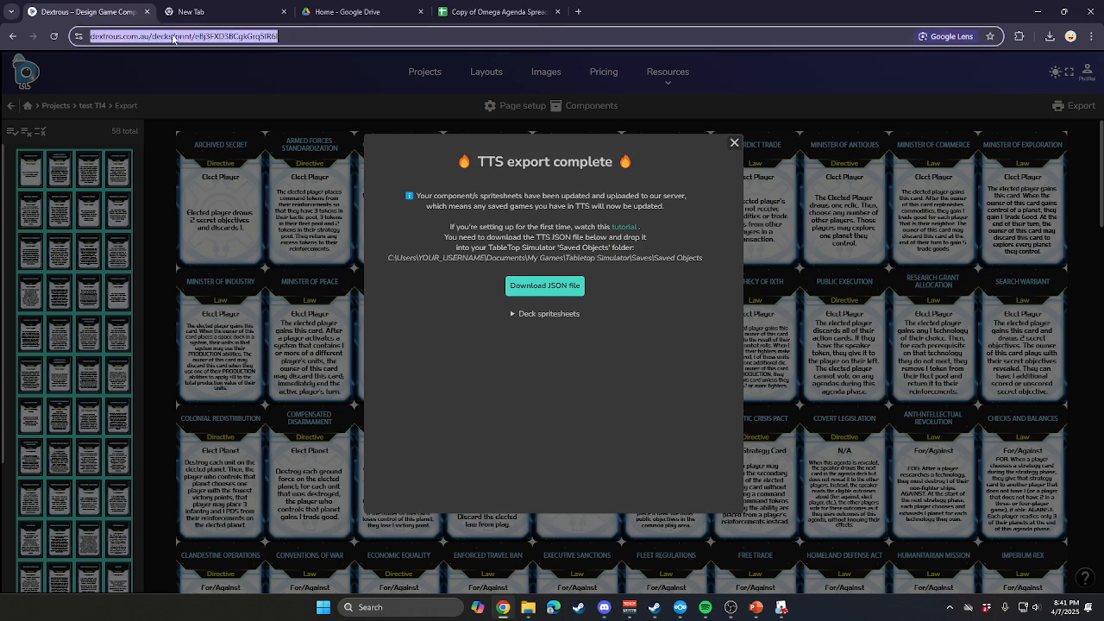
left_click(329, 37)
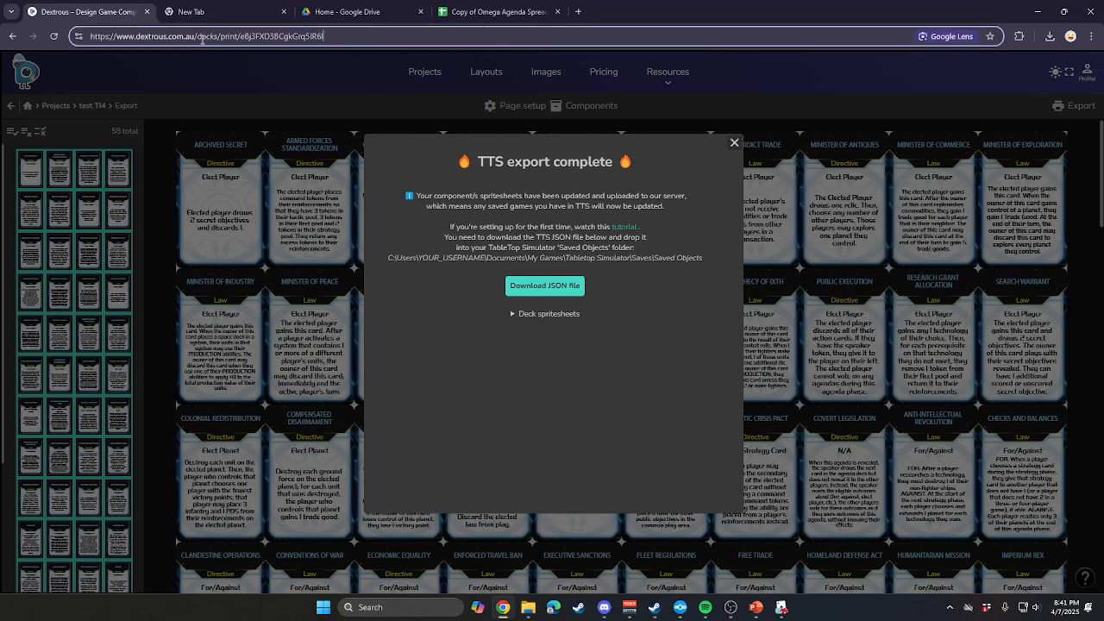
left_click_drag(199, 37, 715, 76)
key("BackSpace")
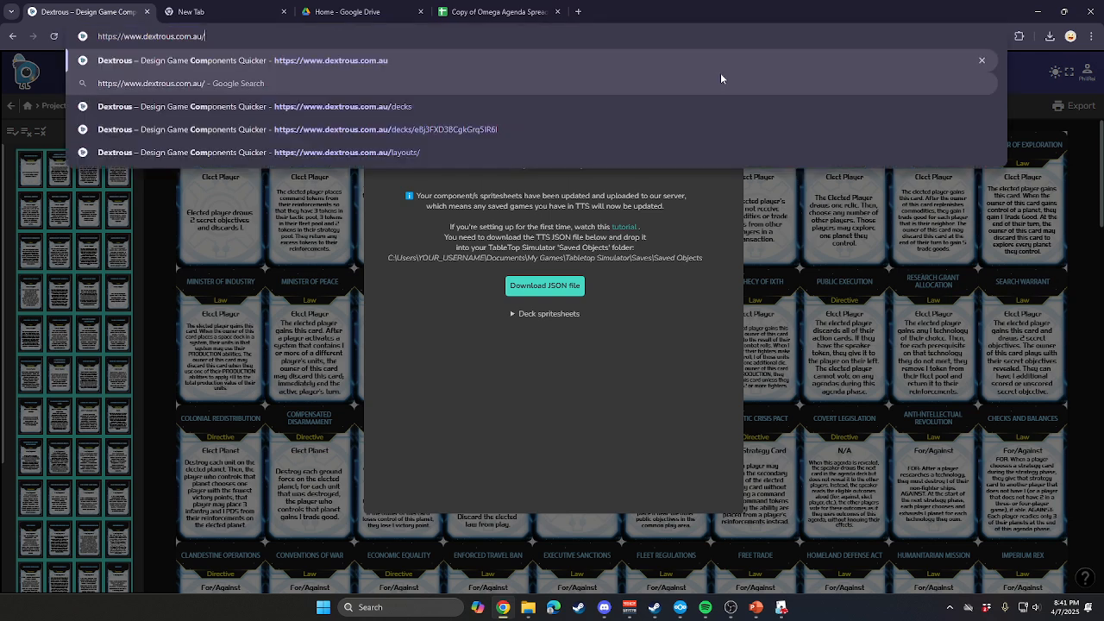
key("Return")
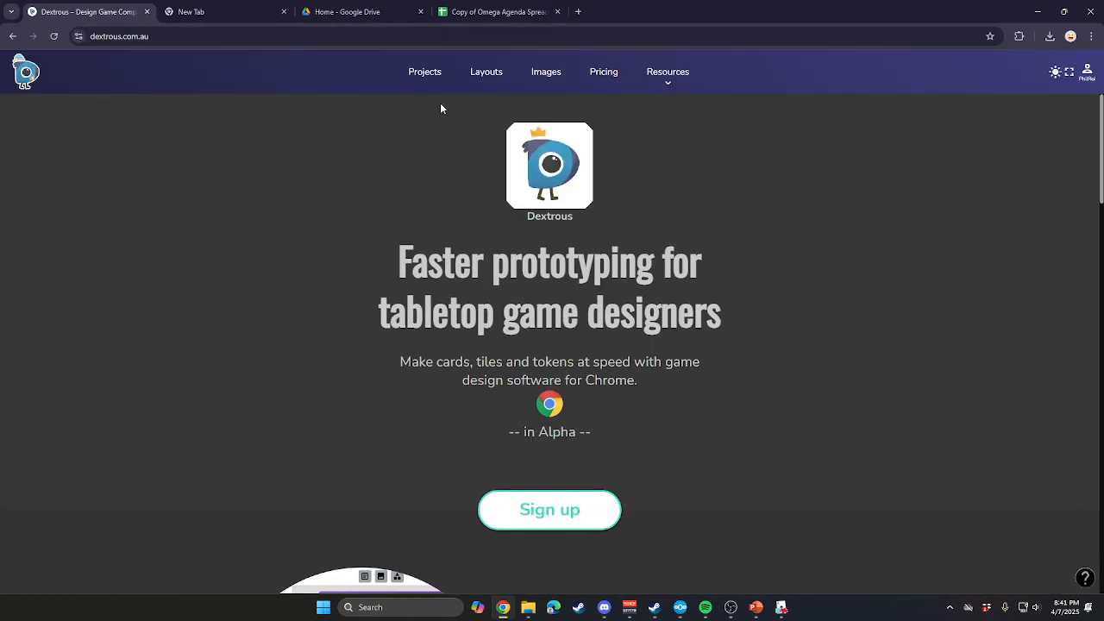
left_click(603, 73)
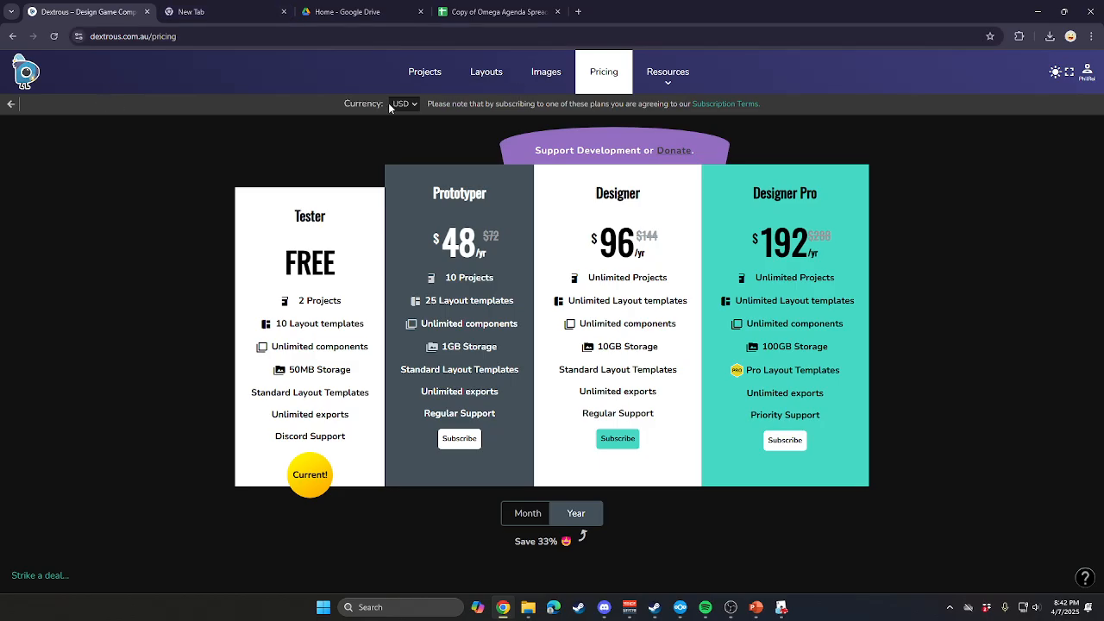
Open the test TI4 project from the project list and display its P Notes cards.
left_click(442, 76)
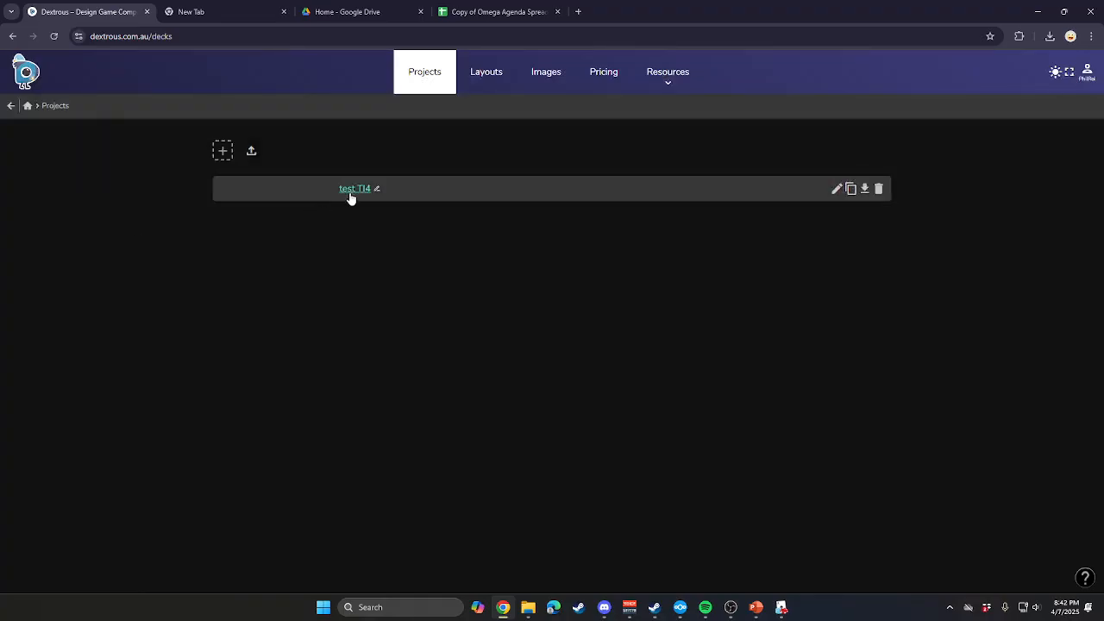
left_click(351, 193)
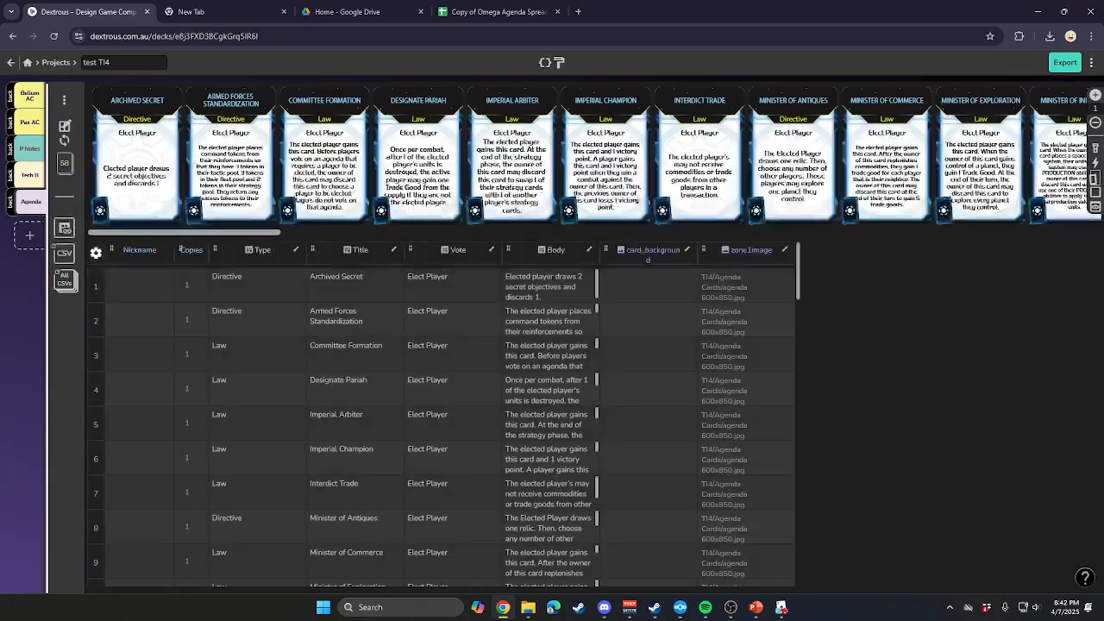
mouse_move(126, 118)
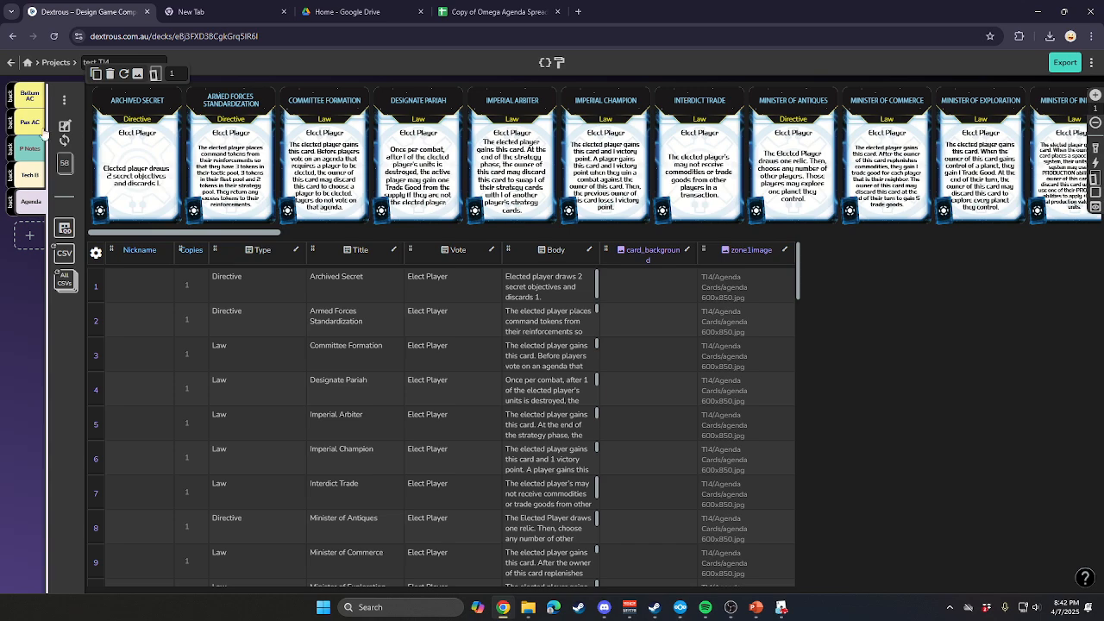
left_click(20, 205)
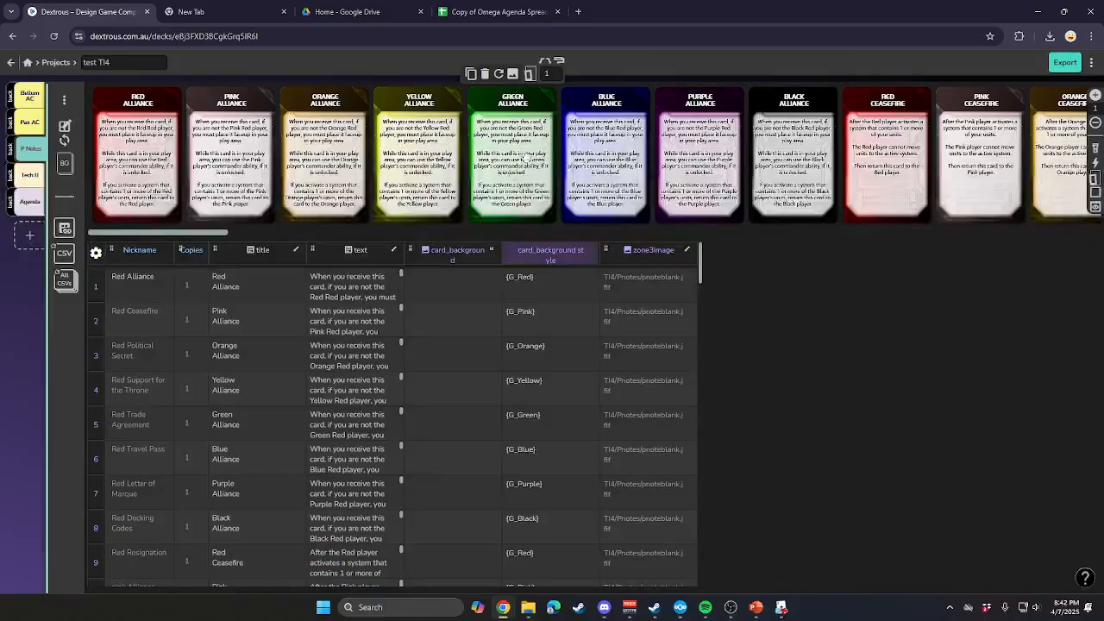
left_click(478, 270)
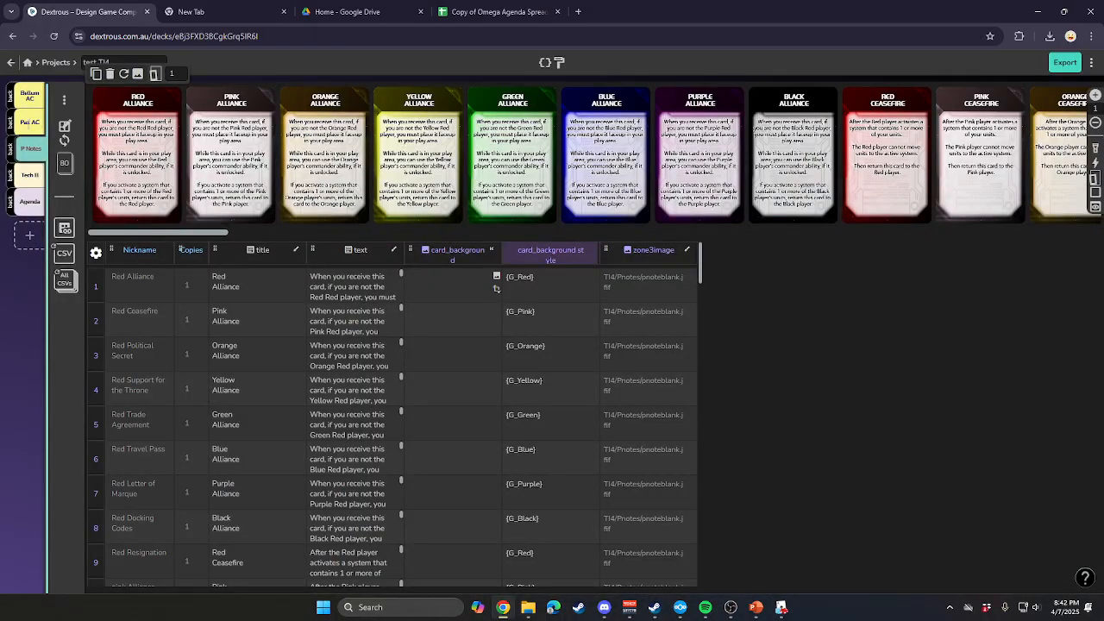
Look through the Tech II cards and the Pax AC action cards of the project.
left_click(30, 174)
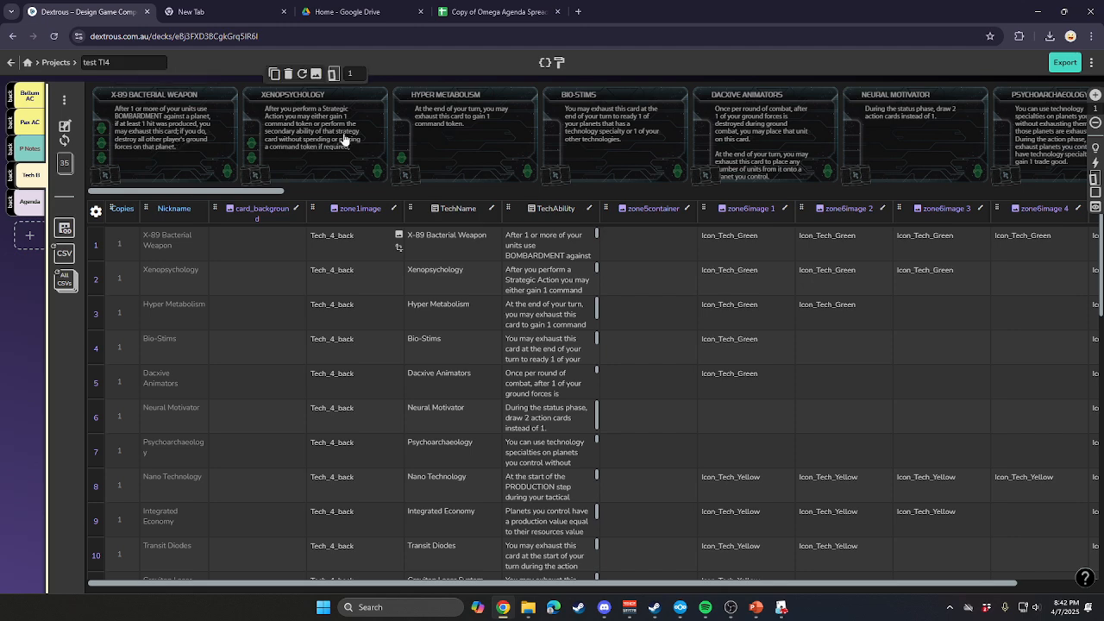
left_click_drag(185, 190, 43, 192)
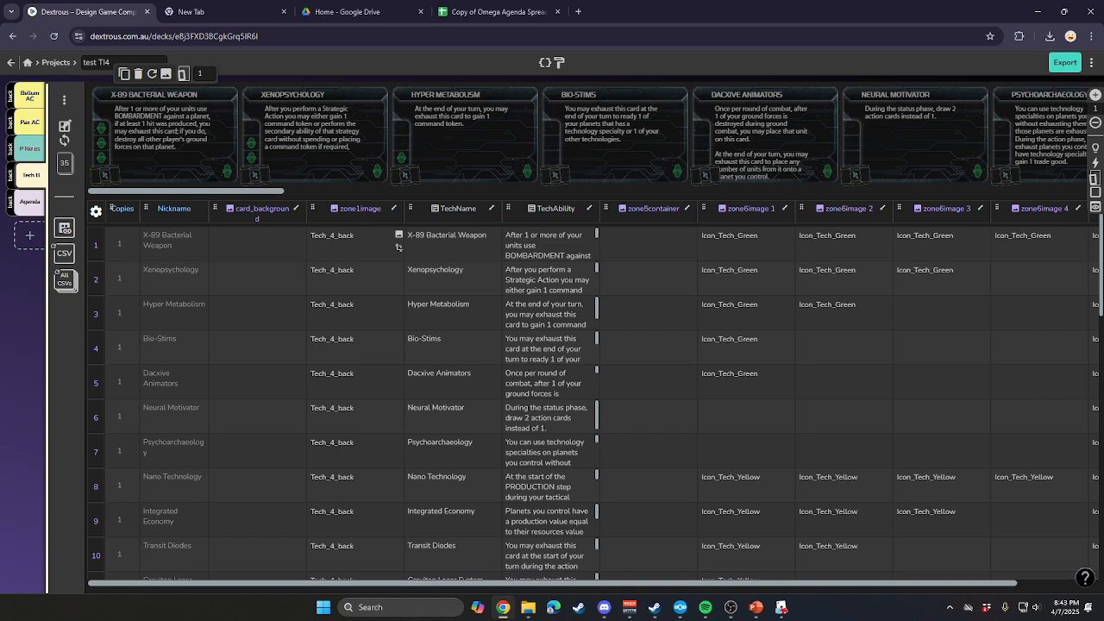
left_click(35, 121)
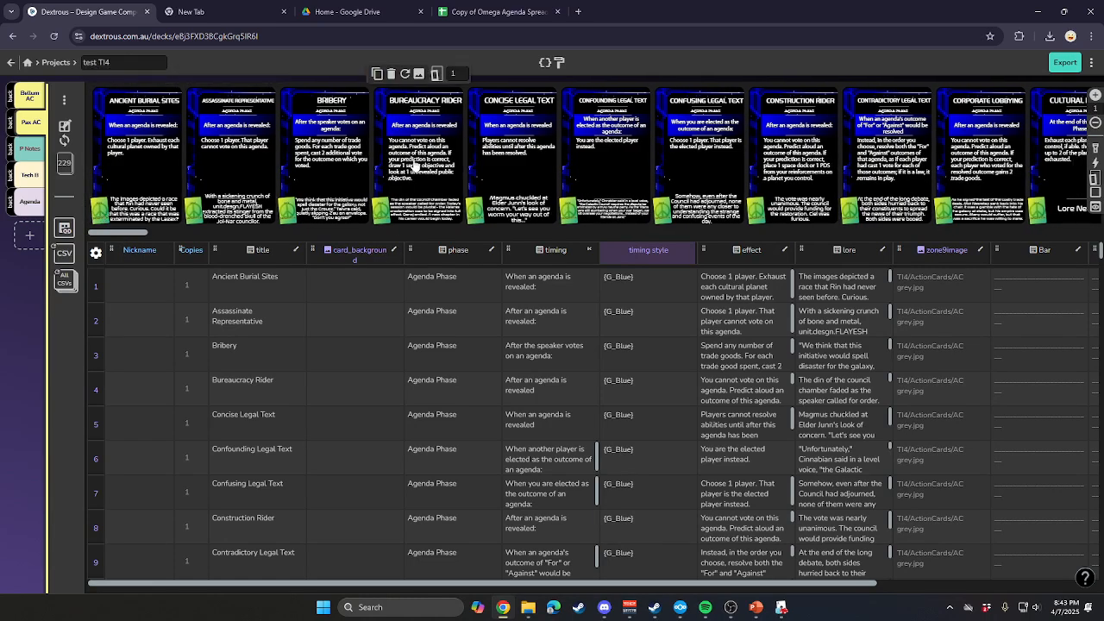
scroll(139, 230, "right", 5)
left_click_drag(339, 224, 80, 231)
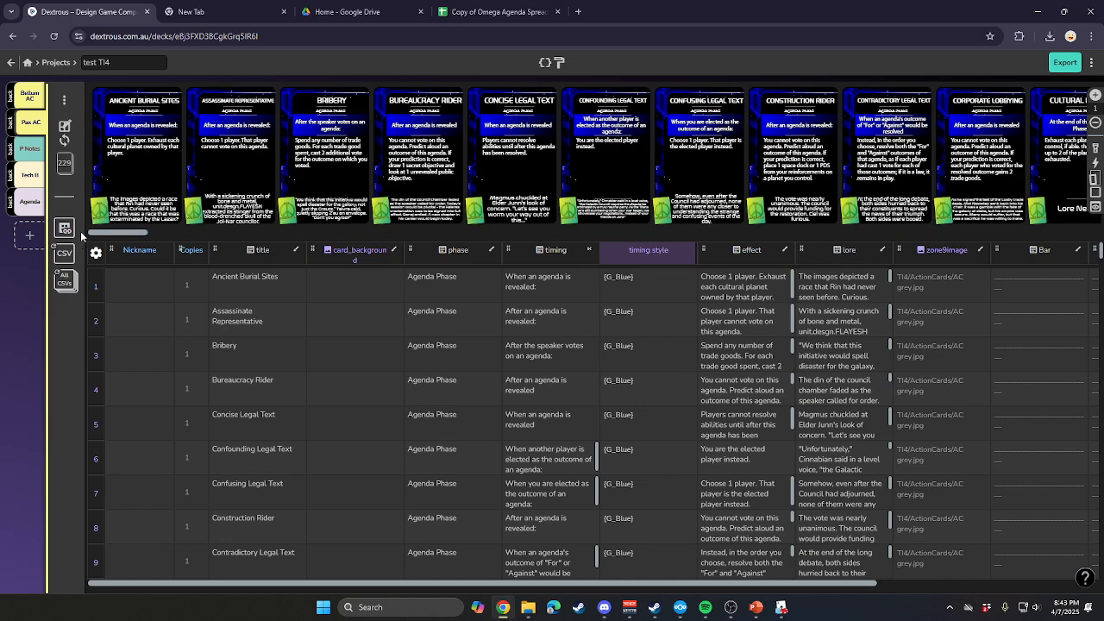
Display the Bellum AC action cards and look through the whole row from first to last card.
left_click(28, 97)
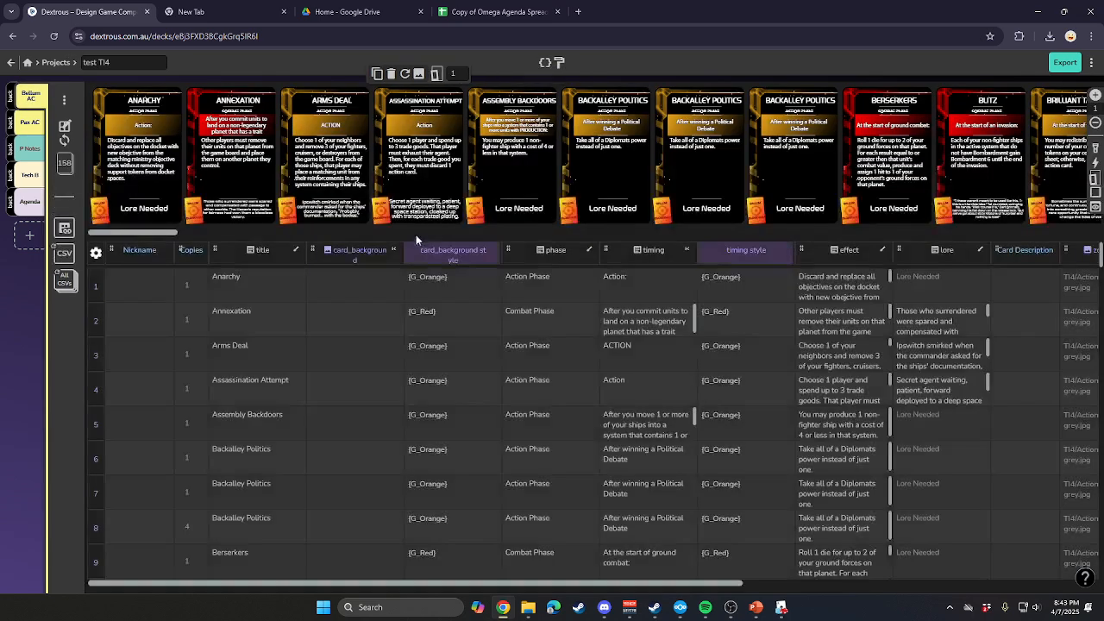
left_click_drag(164, 231, 1062, 223)
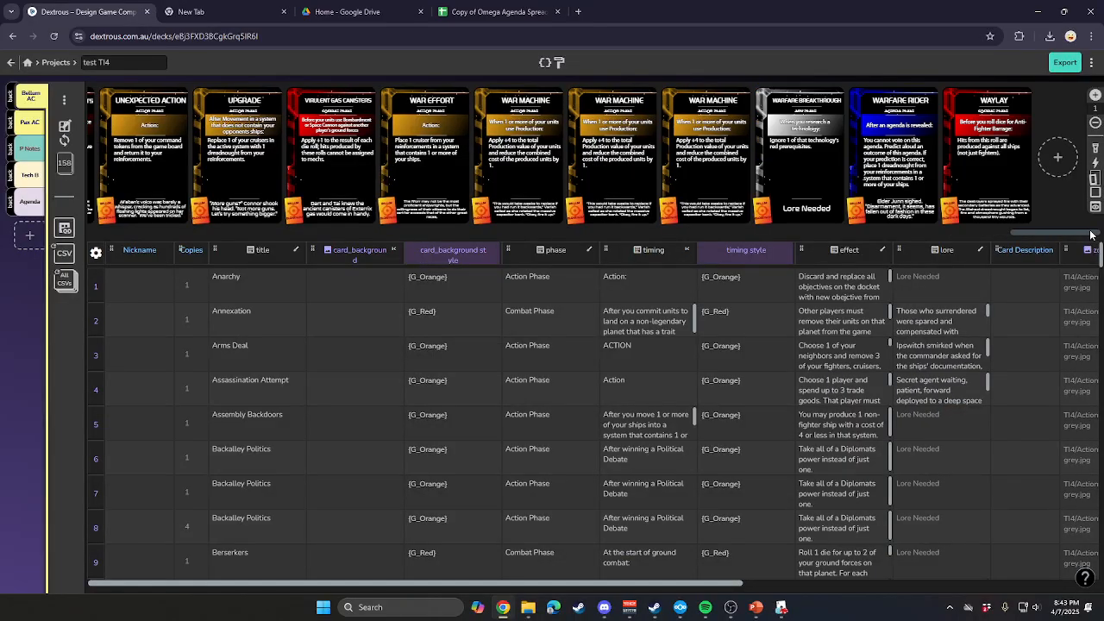
left_click_drag(1012, 237, 90, 239)
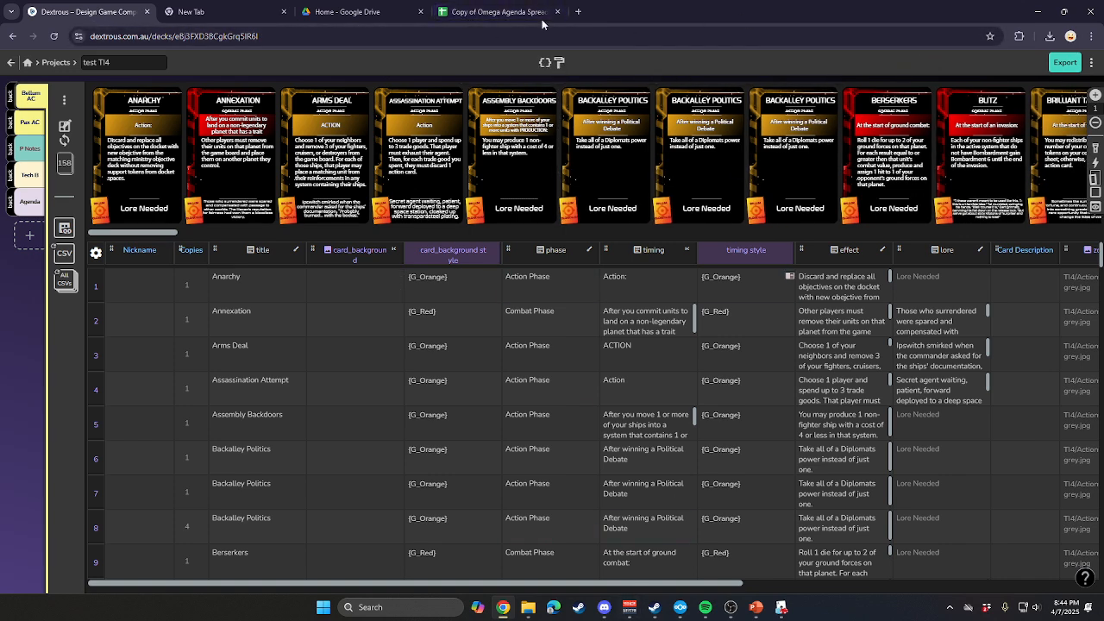
Select the effect texts of the Assassination Attempt, Assembly Backdoors and Backalley Politics cards to inspect their table rows.
left_click(170, 118)
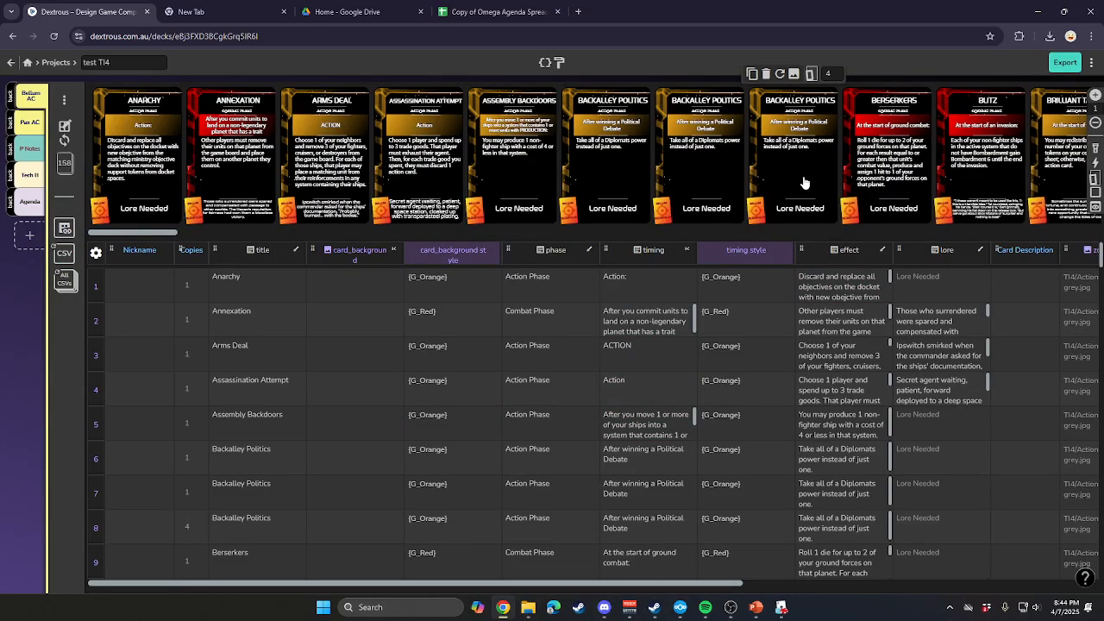
left_click(437, 160)
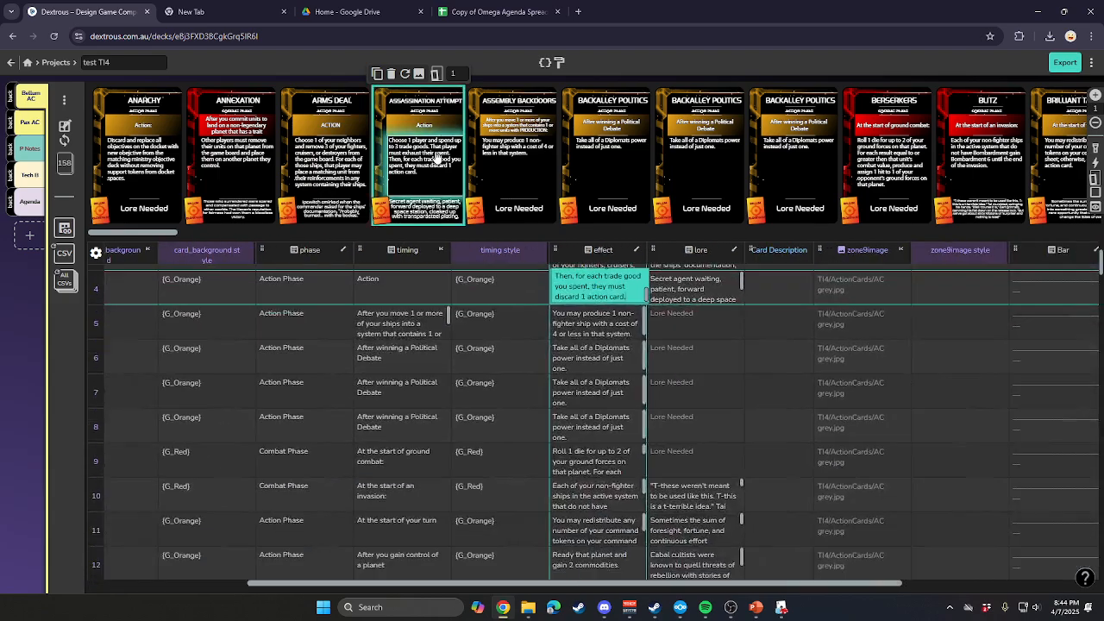
left_click(515, 157)
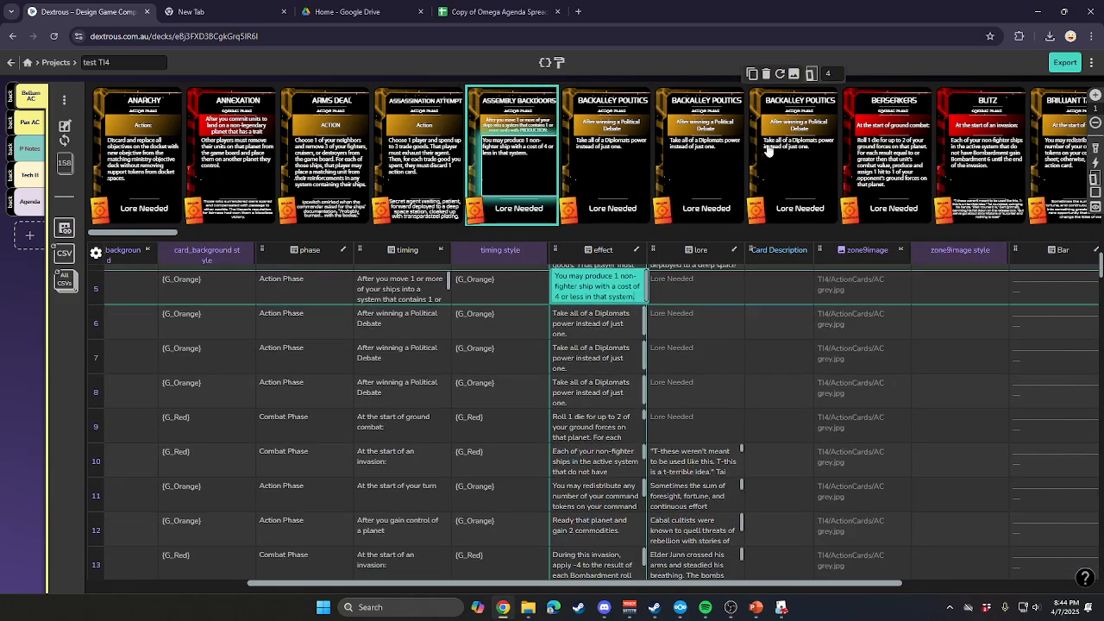
left_click(768, 152)
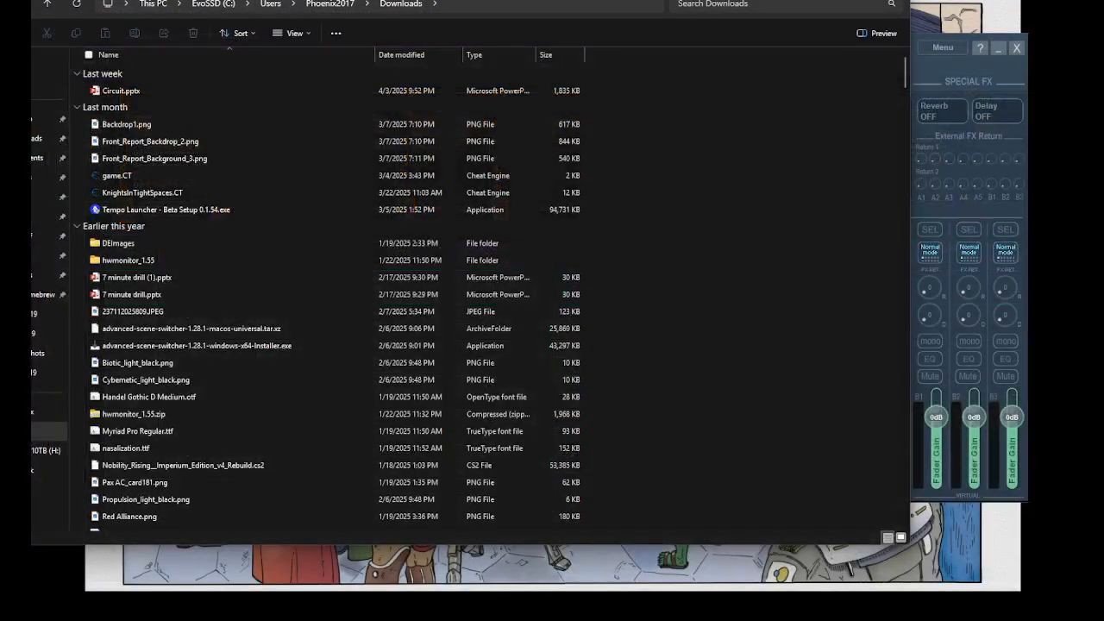